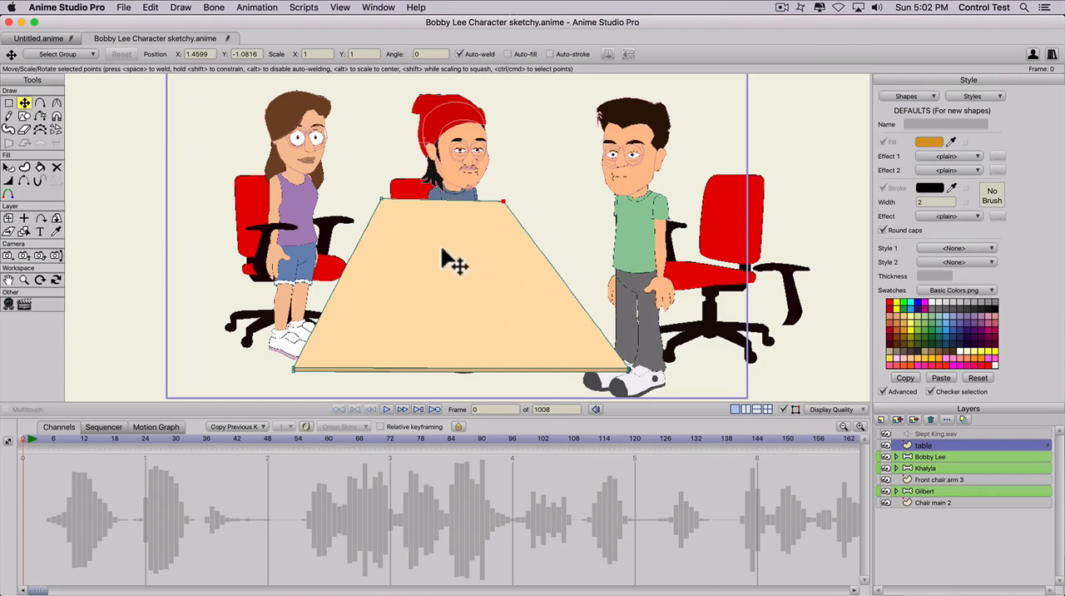
- Move the table layer to the bottom of the layer stack, then preview the Bobby Lee layer's motion at the start of the timeline
drag(931, 440, 934, 508)
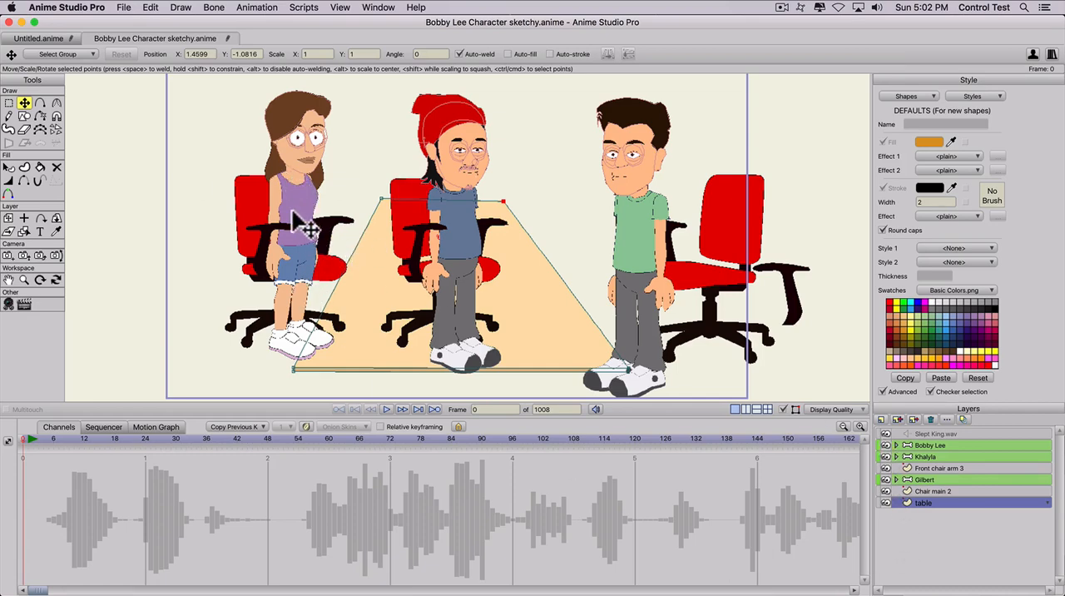
click(923, 445)
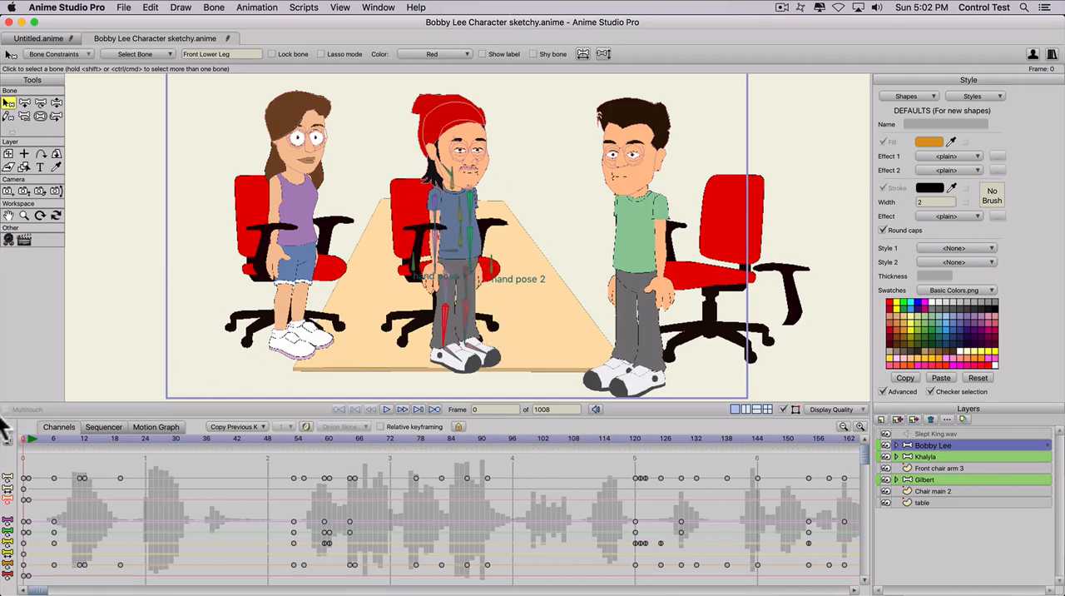
mouse_move(25, 438)
mouse_down()
mouse_move(243, 436)
mouse_move(8, 437)
mouse_up()
click(909, 480)
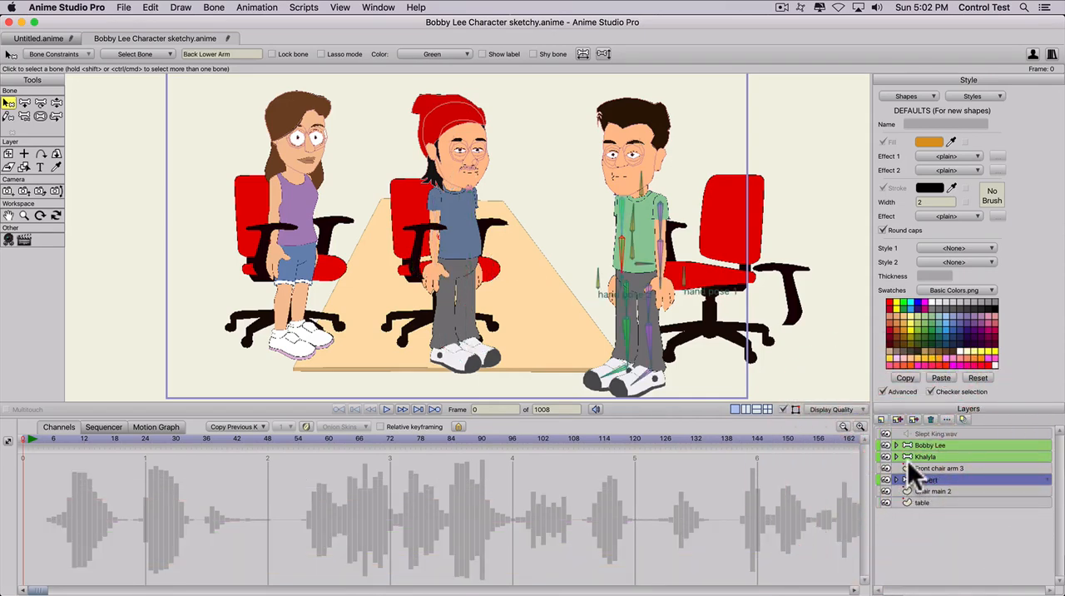
click(914, 467)
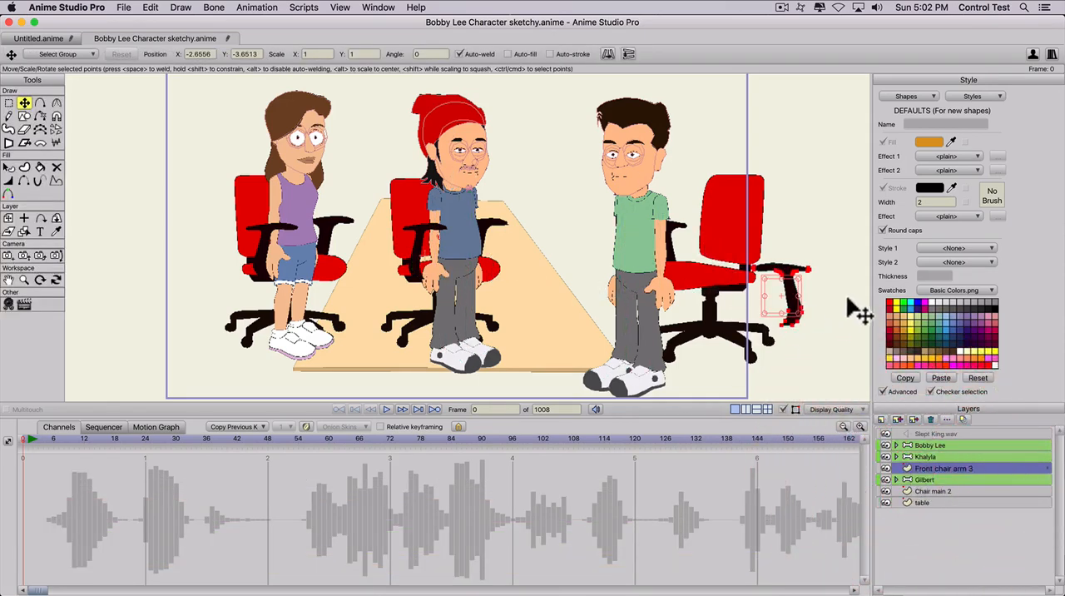
drag(813, 314, 820, 293)
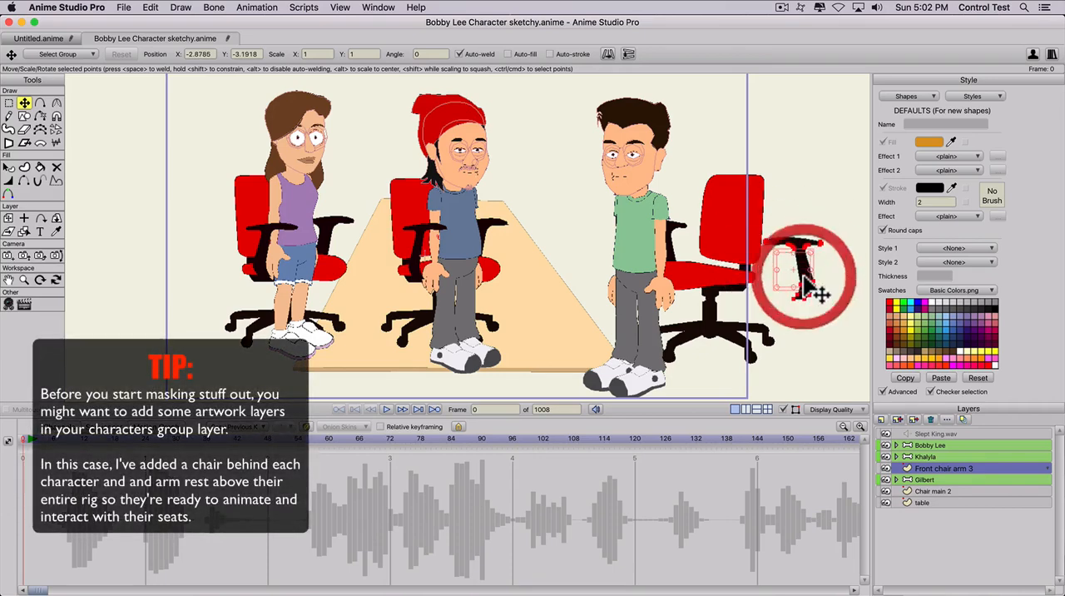
key(super+z)
click(920, 490)
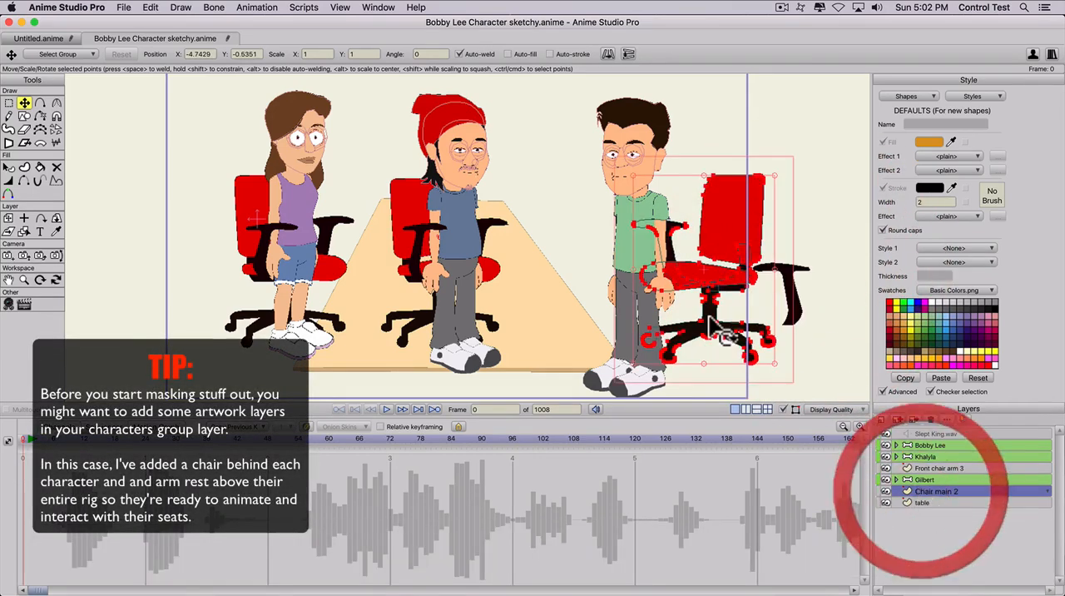
mouse_move(678, 299)
mouse_down()
mouse_move(671, 284)
mouse_move(688, 290)
mouse_up()
key(super+z)
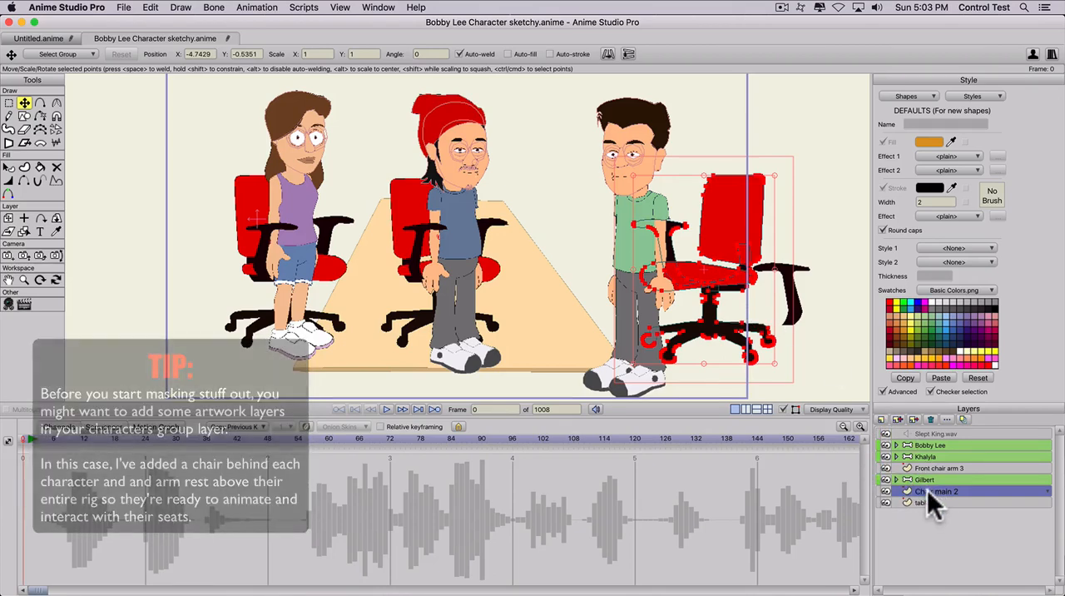
- Place the Chair main 2 layer inside the Gilbert bone group
click(928, 491)
drag(926, 489, 926, 479)
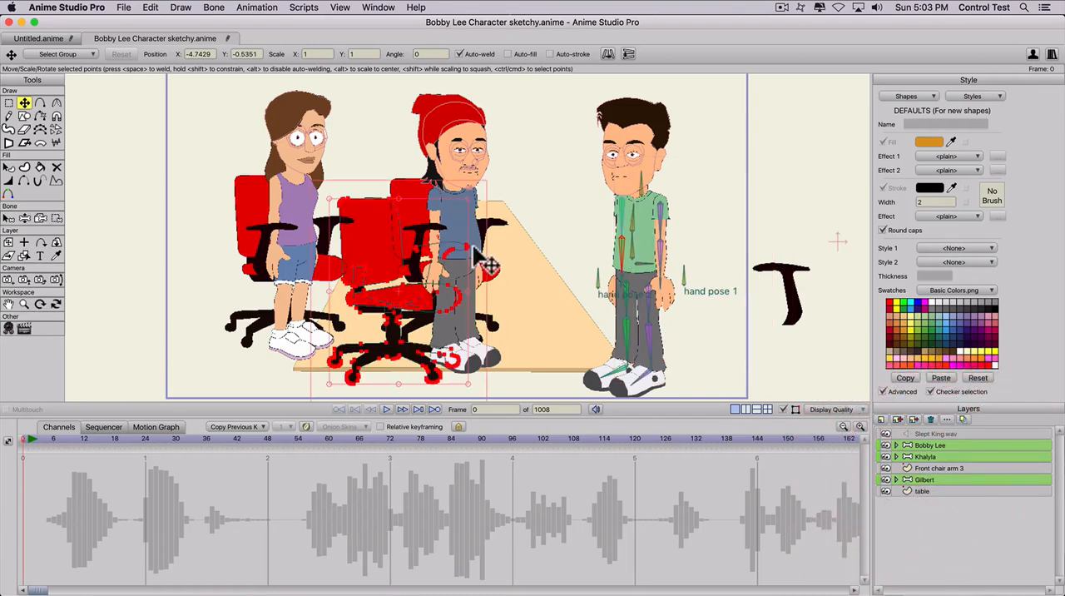
- Flip the Chair main 2 artwork horizontally and position it behind Gilbert, with its layer lowest in his group
key(t)
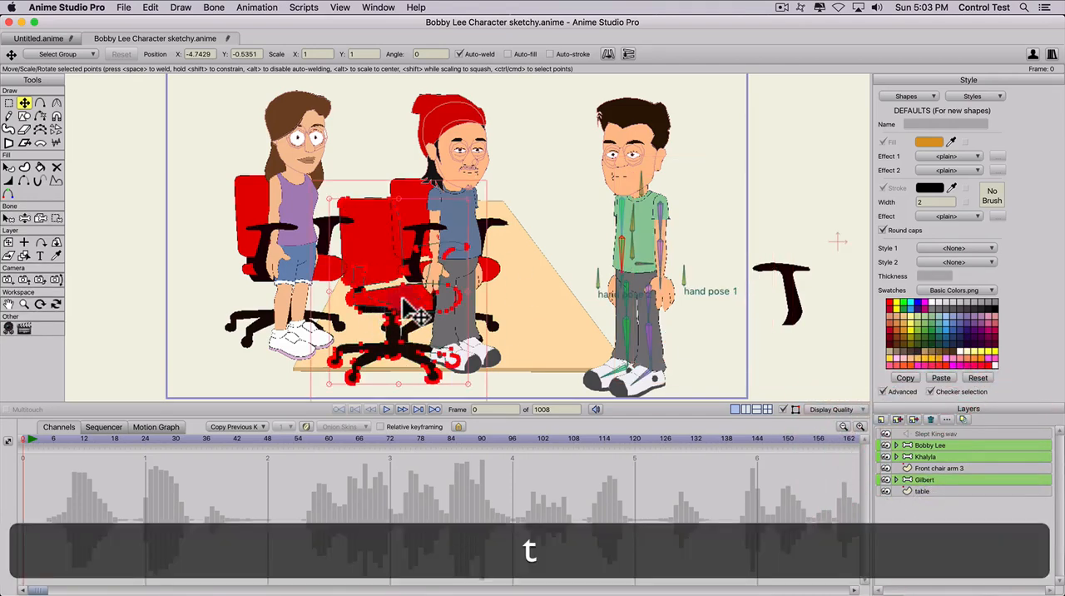
drag(411, 308, 599, 281)
click(608, 55)
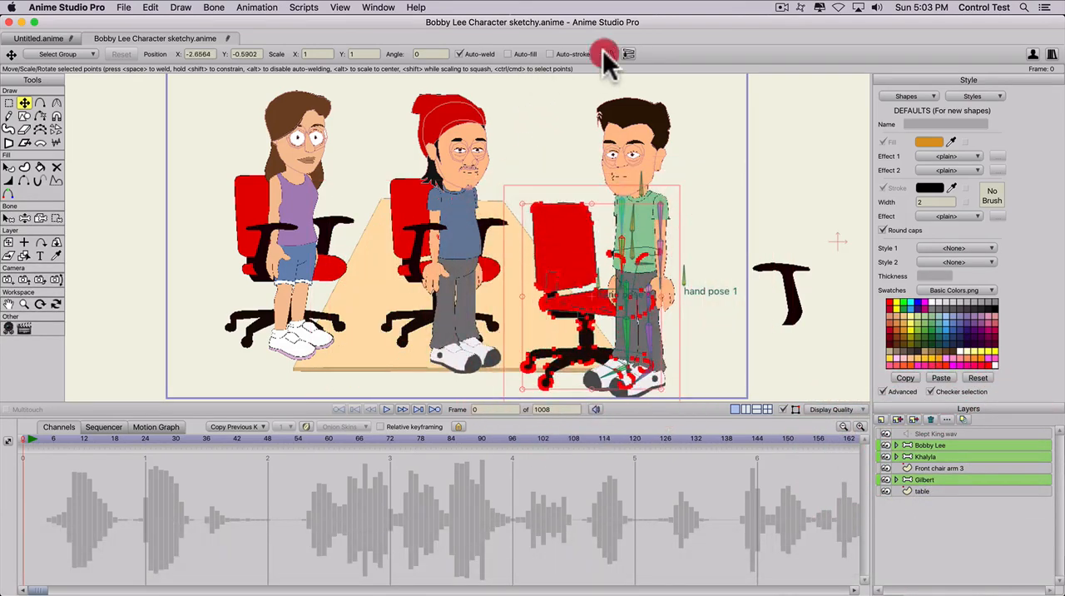
drag(588, 331, 638, 301)
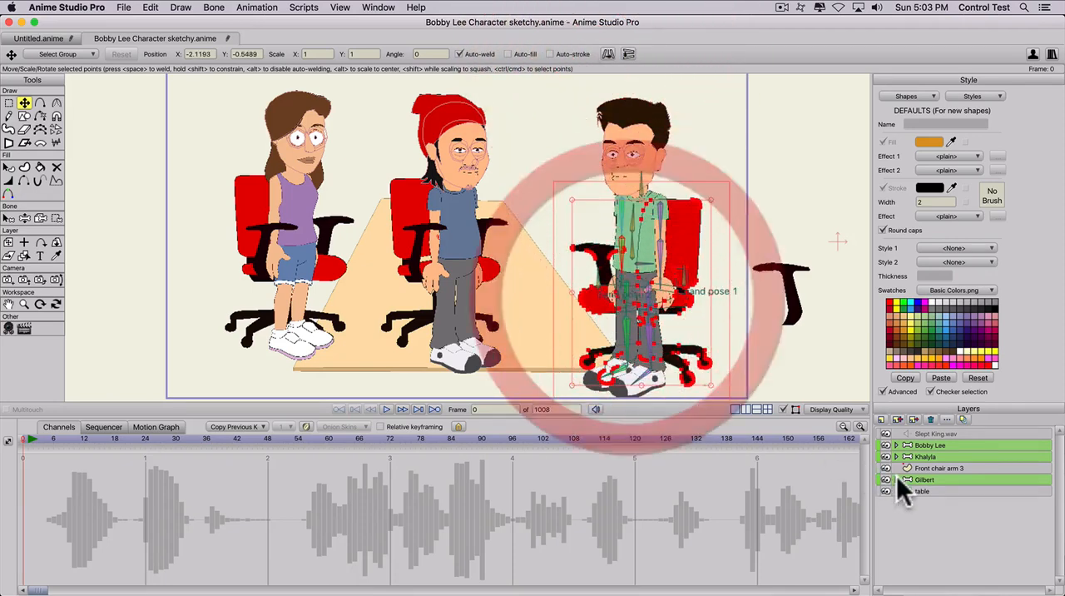
click(895, 479)
scroll(907, 486, down, 3)
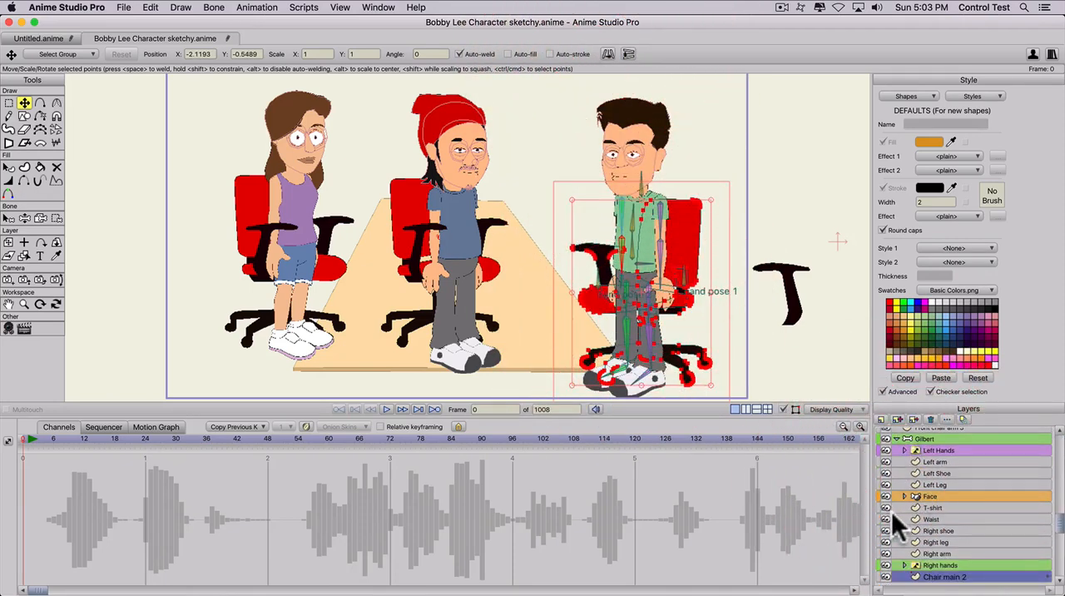
scroll(891, 510, down, 2)
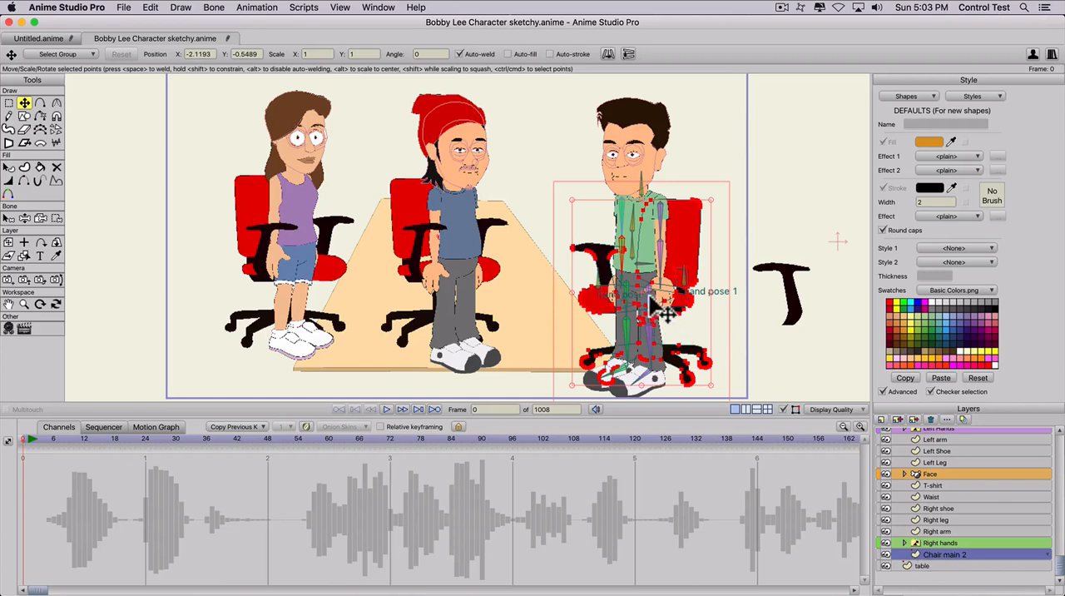
mouse_move(674, 309)
mouse_down()
mouse_move(671, 277)
mouse_move(688, 284)
mouse_move(687, 309)
mouse_up()
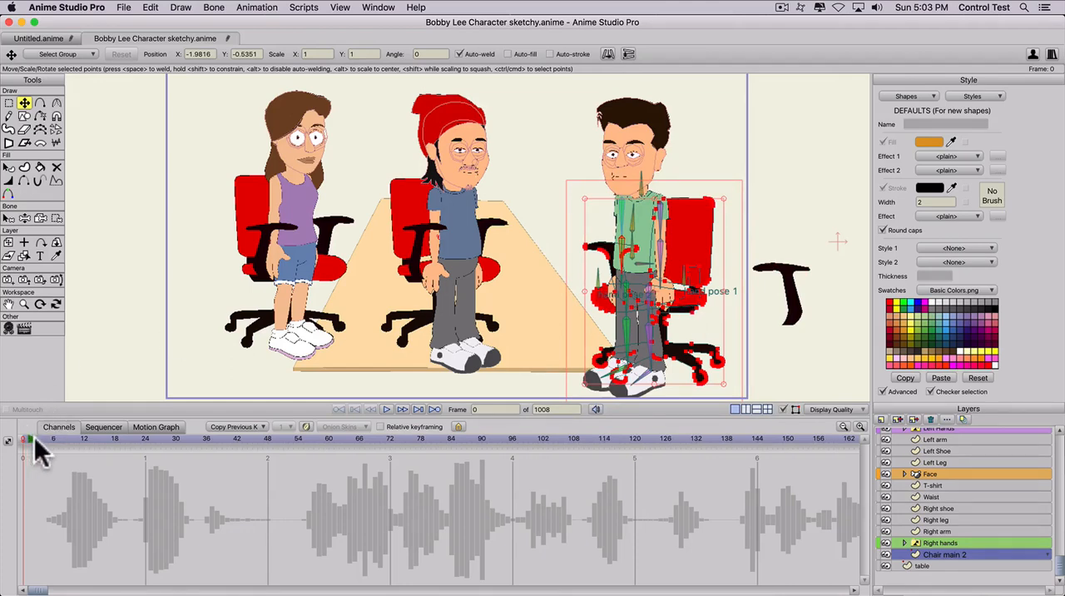
- At frame 4, pose Gilbert's bones into a seated position with his knees bent and both forearms raised toward the table
drag(34, 437, 41, 438)
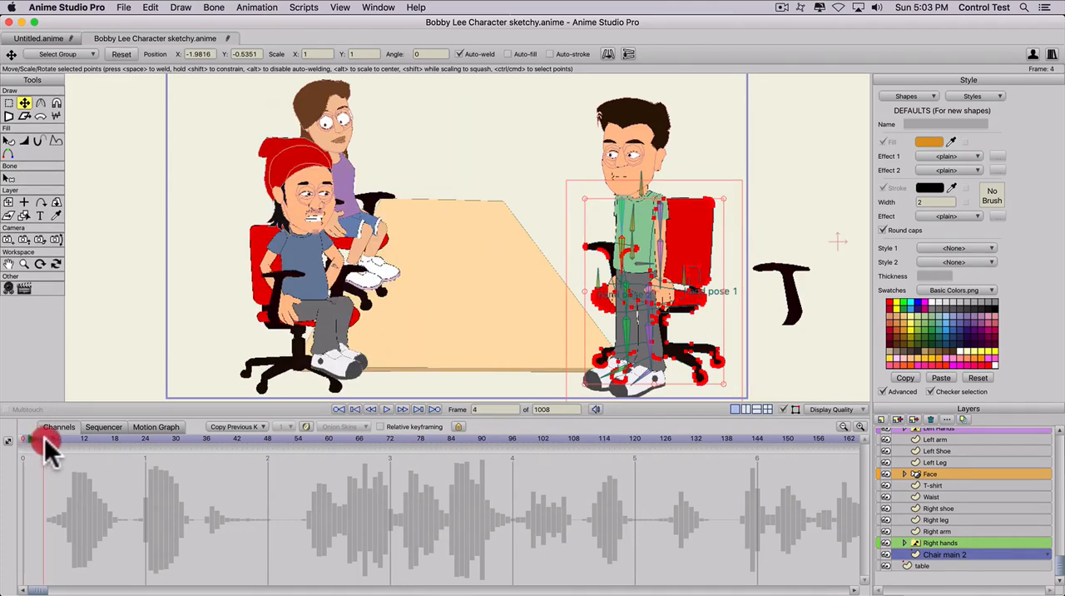
scroll(954, 501, up, 3)
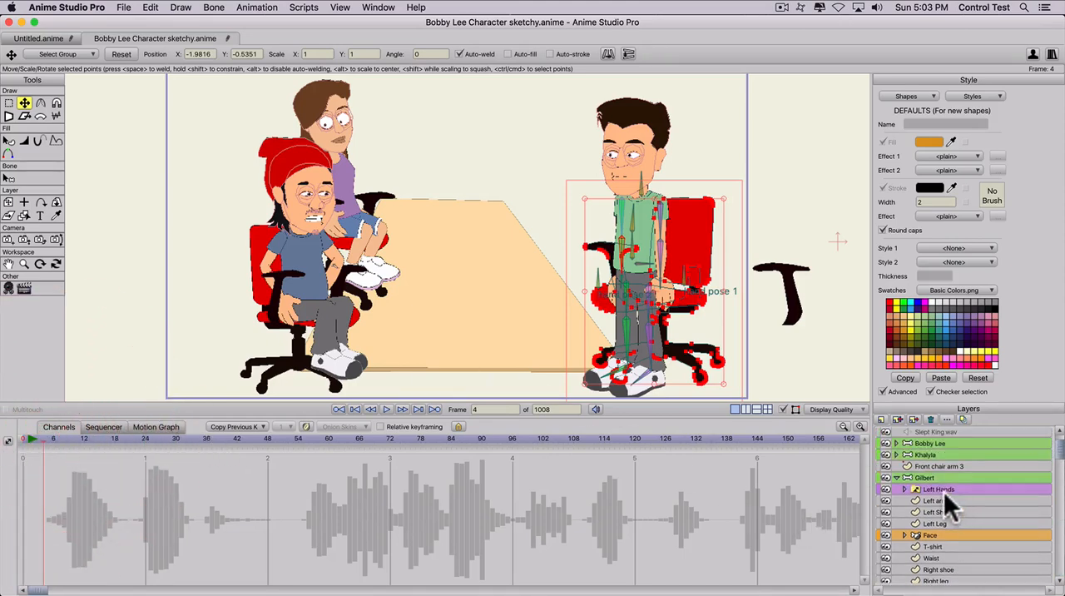
key(z)
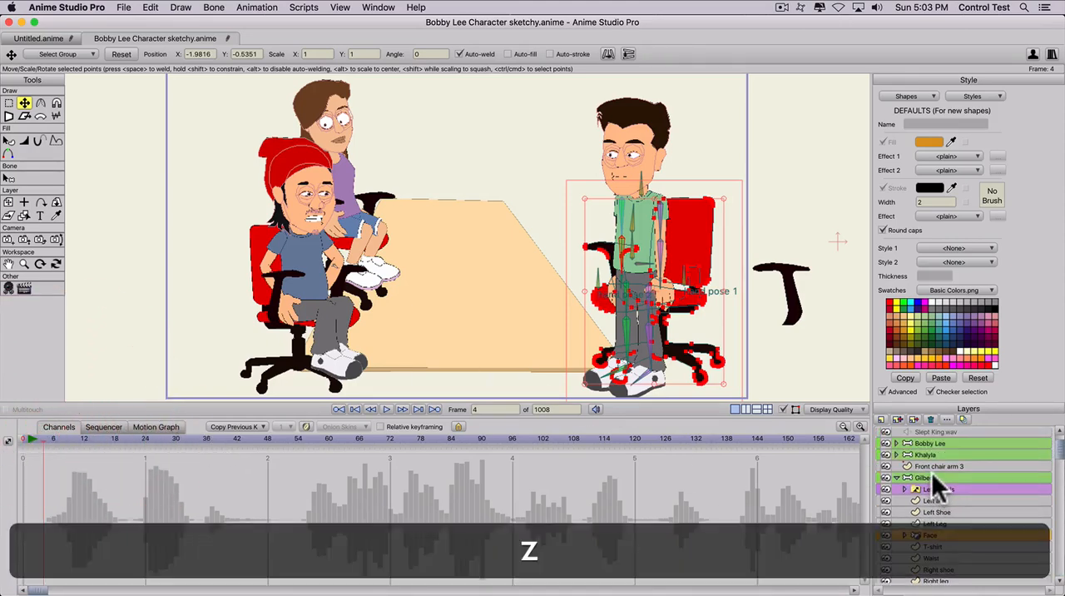
click(932, 476)
drag(649, 341, 595, 215)
key(z)
- At frame 4, select all points of Chair main 2 and shift the chair slightly toward the table to fit seated Gilbert
scroll(929, 542, down, 3)
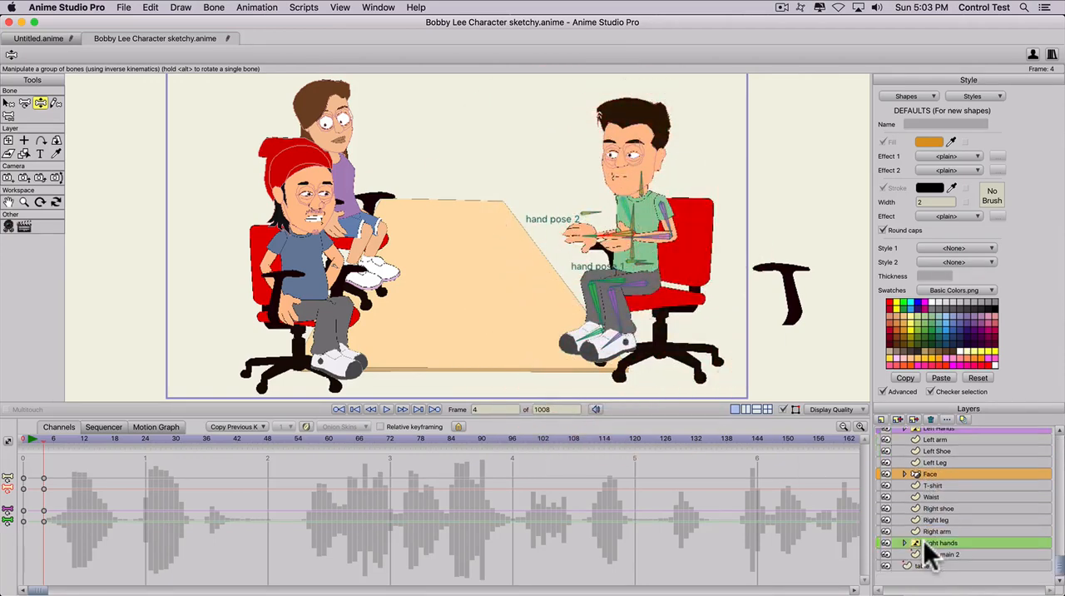
click(932, 555)
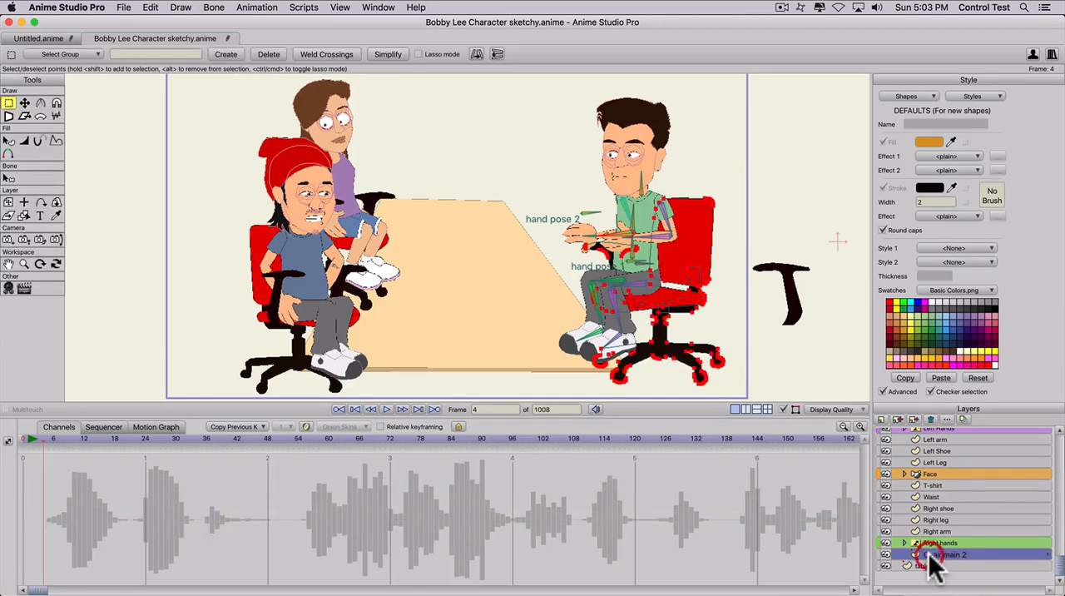
key(super+a)
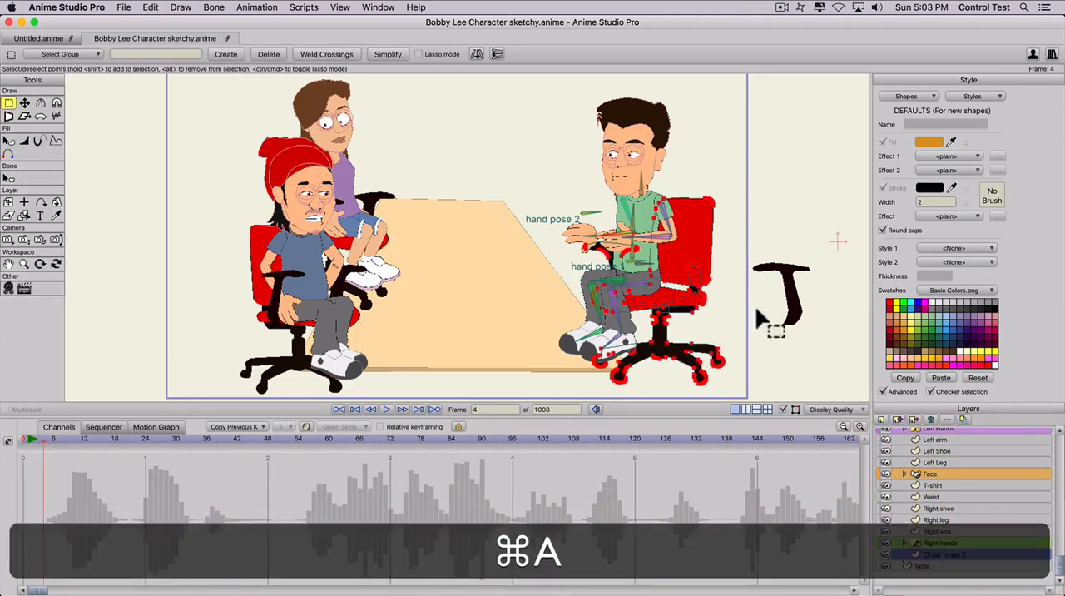
key(t)
drag(672, 238, 640, 252)
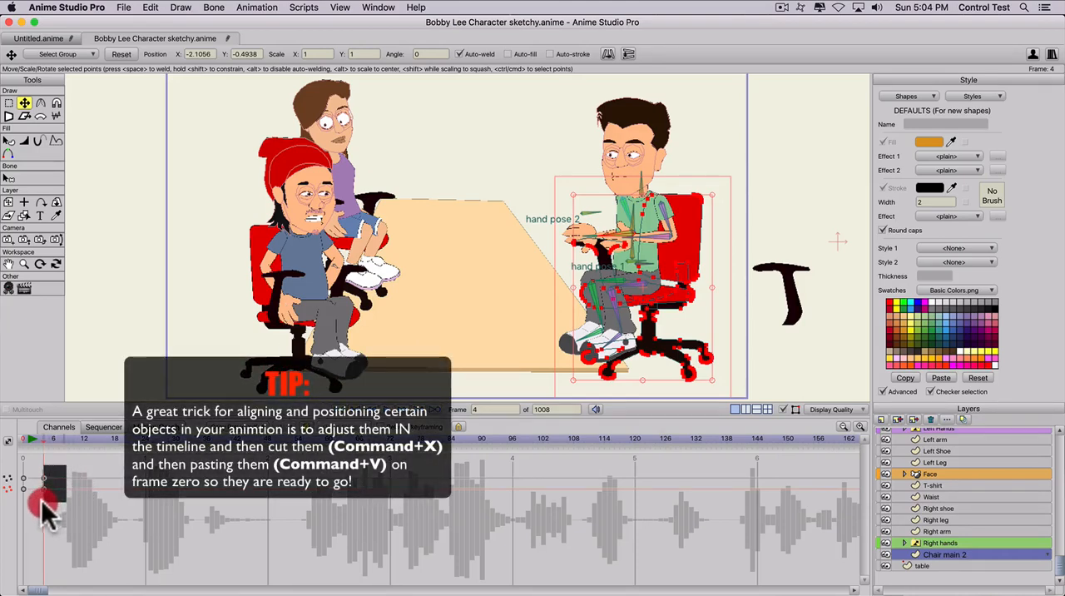
- Cut the Chair main 2 keyframes at frame 4 and paste them at frame 0
drag(42, 500, 40, 501)
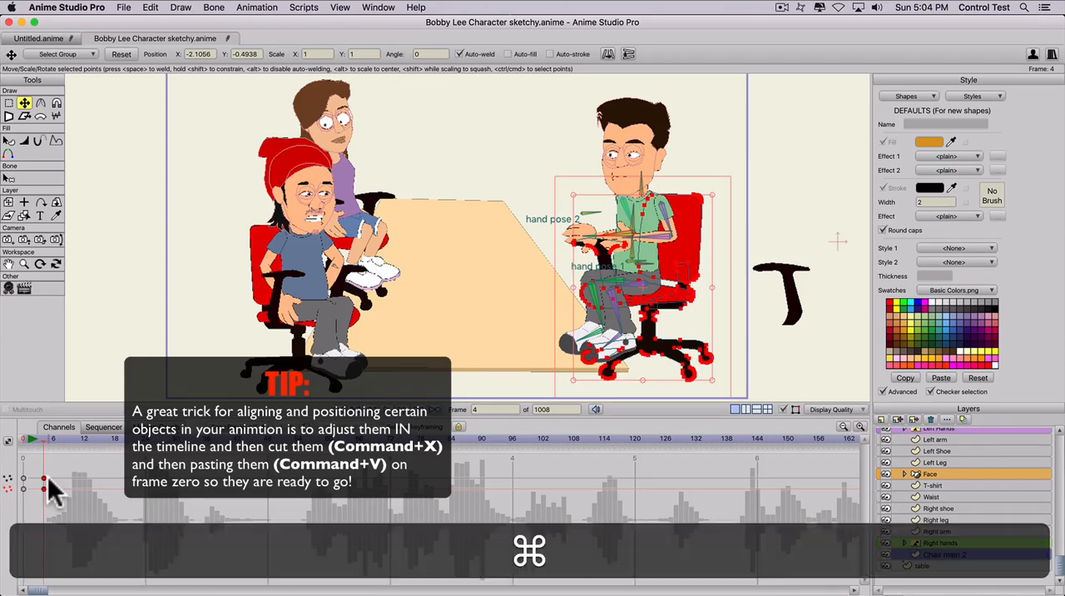
key(super+x)
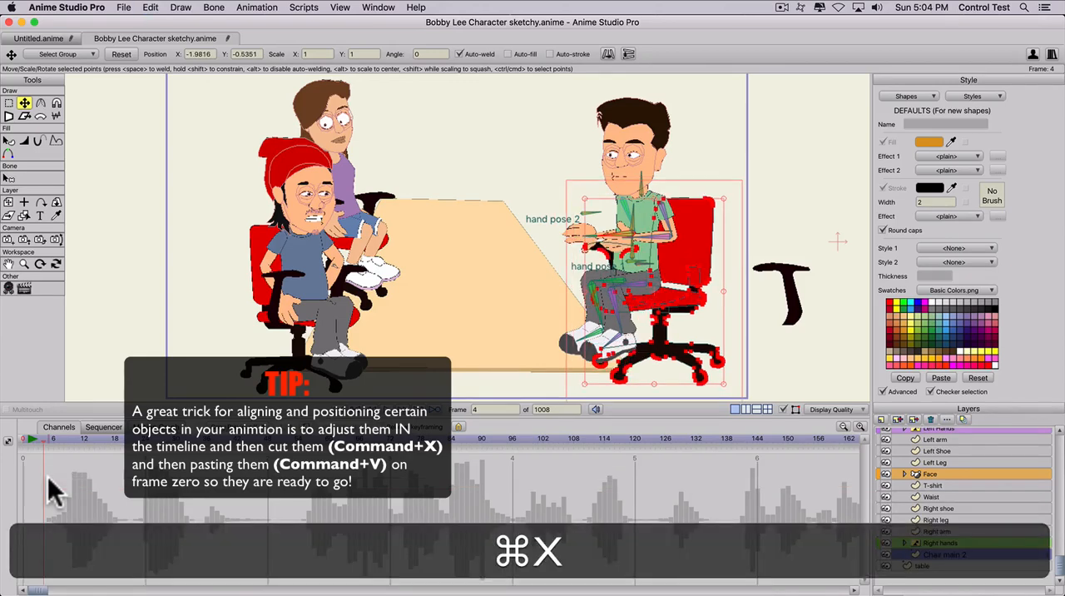
click(22, 437)
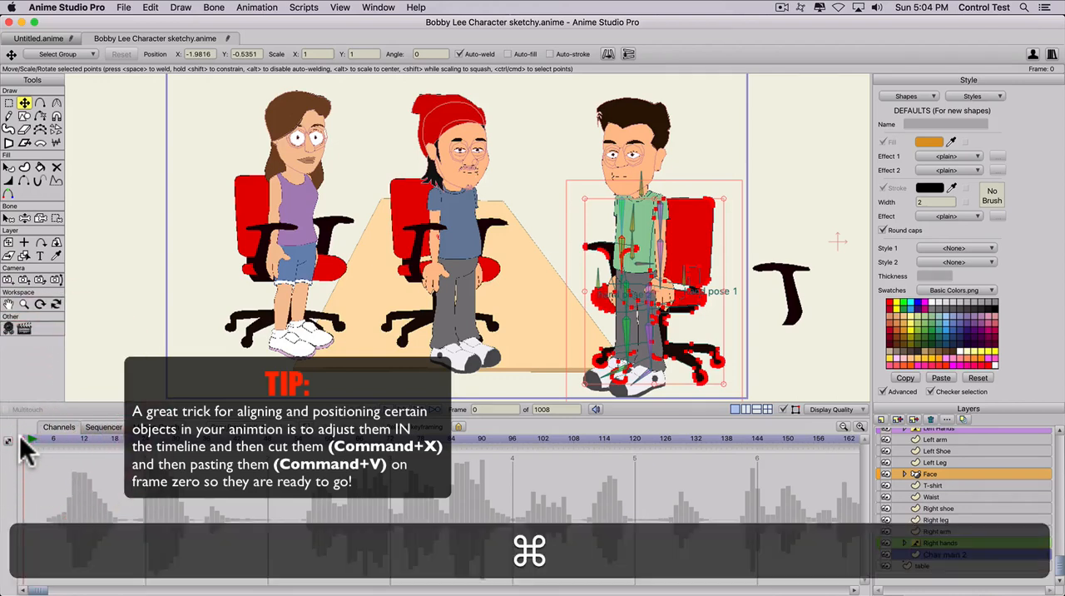
key(super+v)
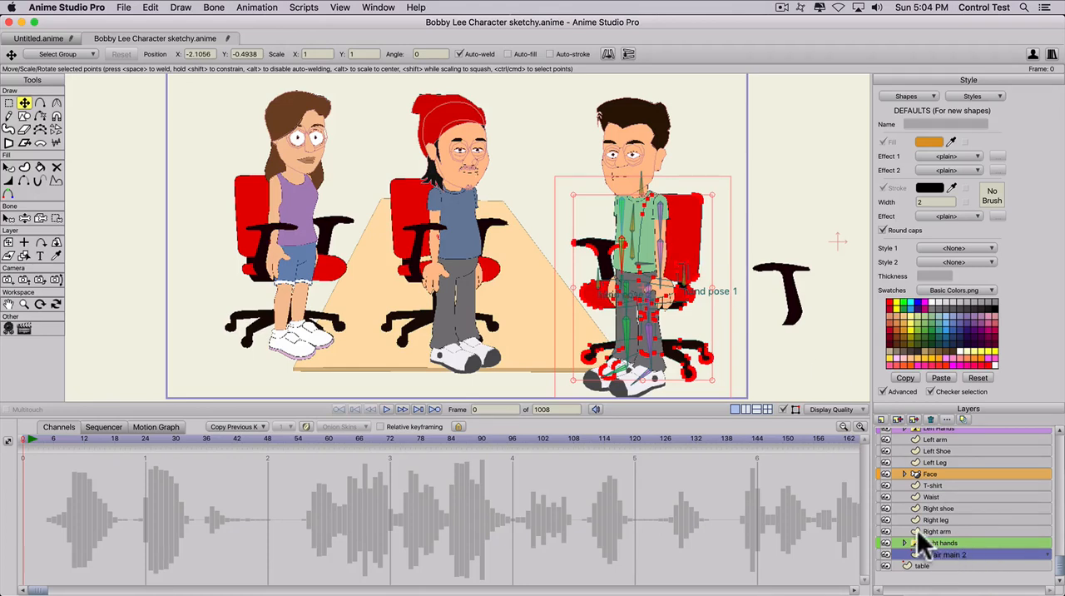
- Move the Front chair arm 3 layer into the Gilbert group above Left Hands and place the armrest on his chair
scroll(916, 531, up, 3)
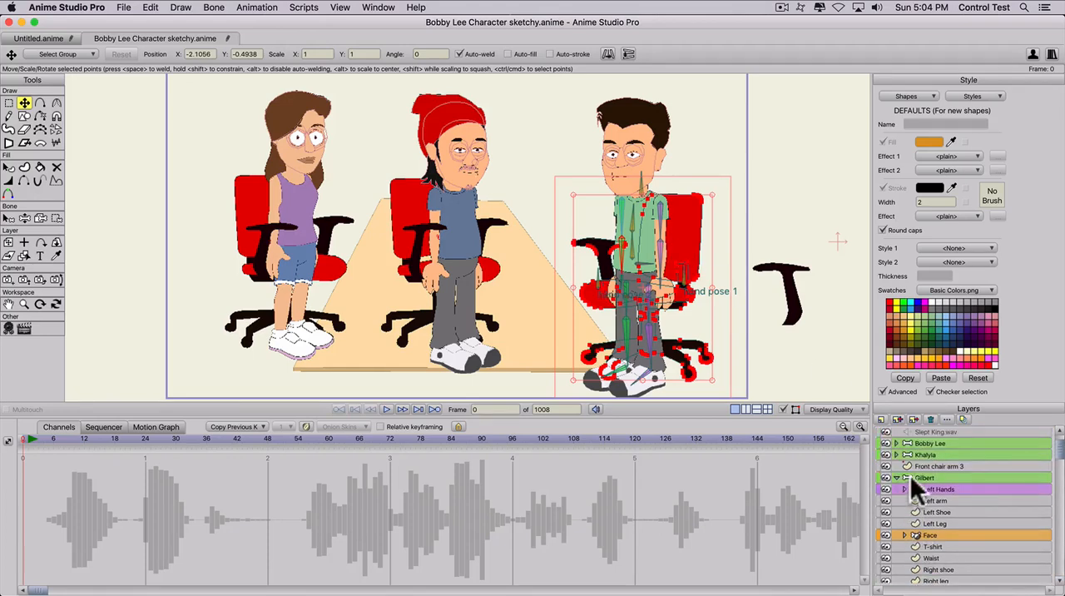
click(926, 466)
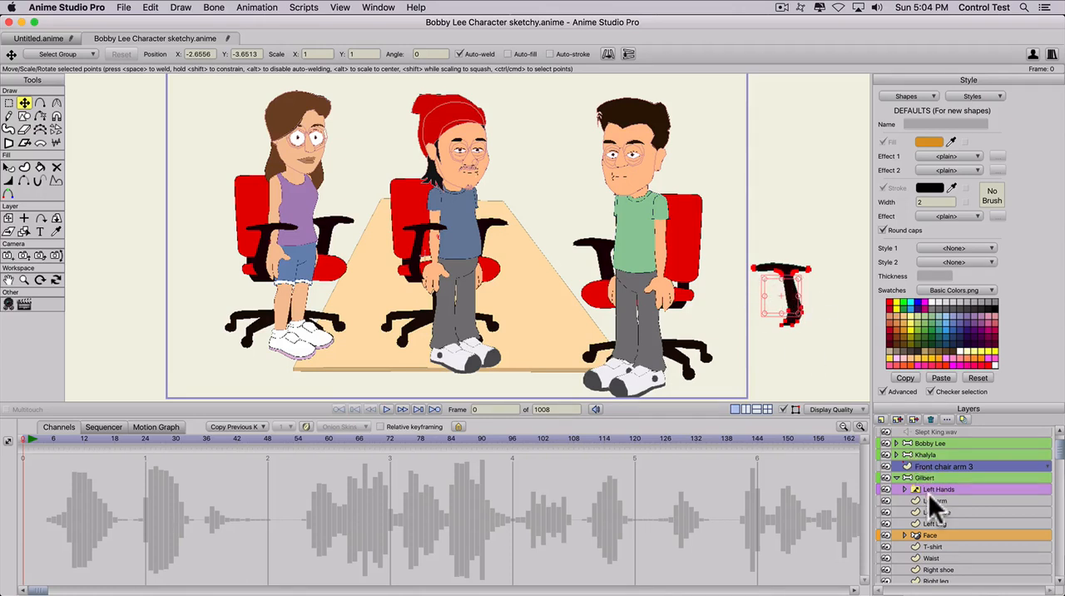
mouse_move(921, 465)
mouse_down()
mouse_move(918, 490)
mouse_move(923, 480)
mouse_up()
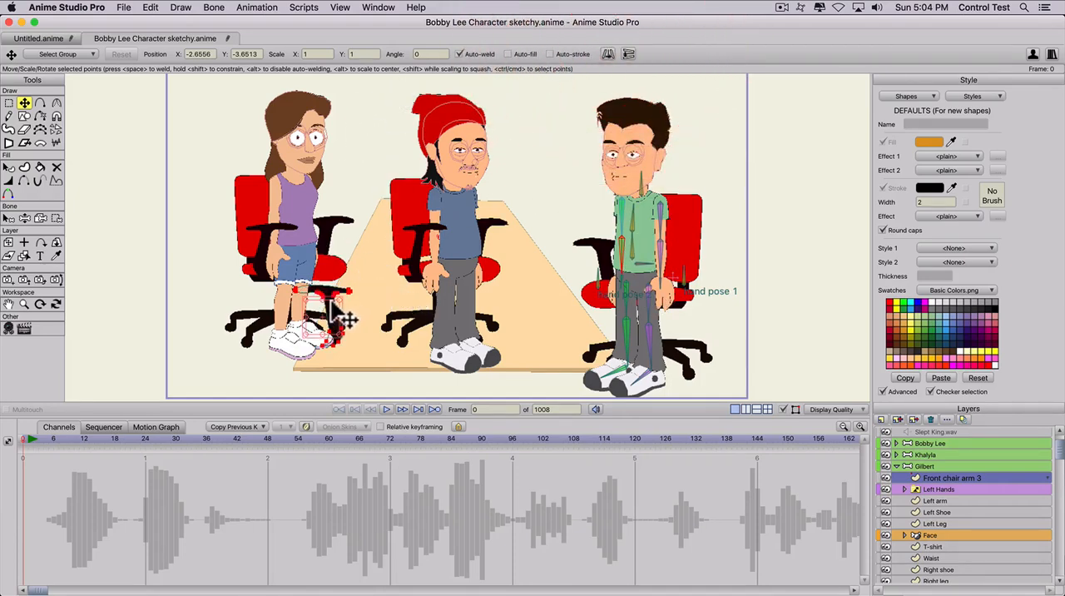
drag(670, 276, 667, 272)
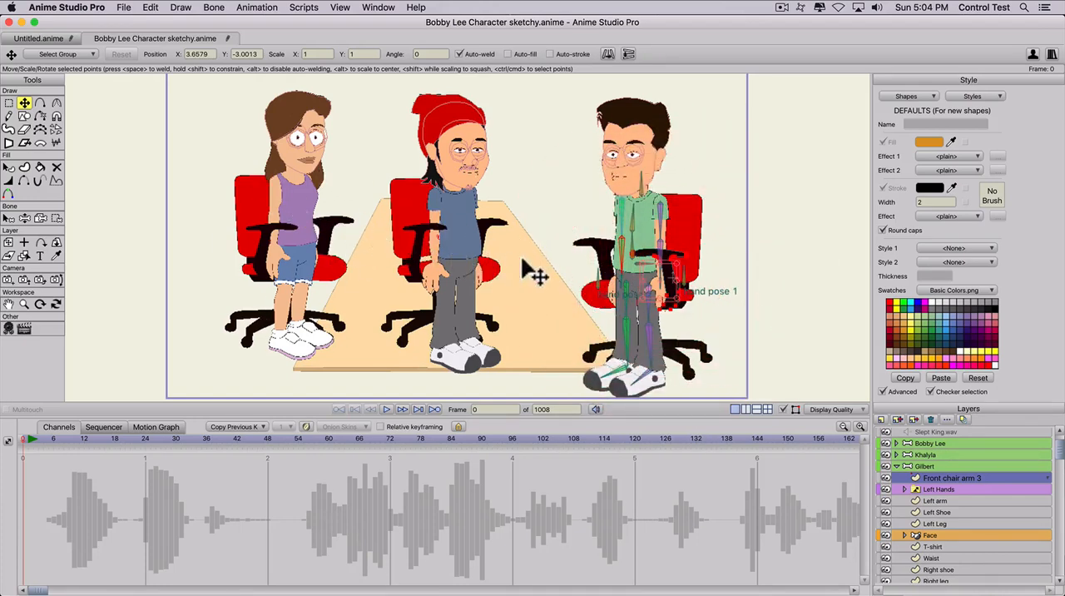
- At frame 7, raise the front armrest slightly so it lines up with Gilbert's seated pose and chair
scroll(642, 266, up, 1)
scroll(690, 308, up, 2)
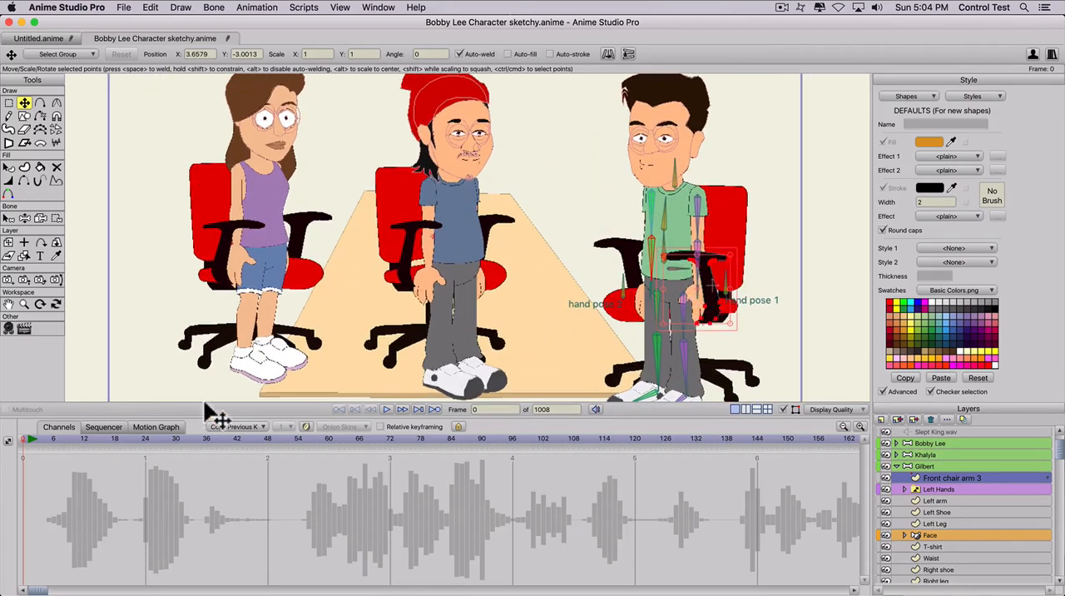
mouse_move(59, 439)
mouse_down()
mouse_move(83, 439)
mouse_move(45, 444)
mouse_move(59, 441)
mouse_up()
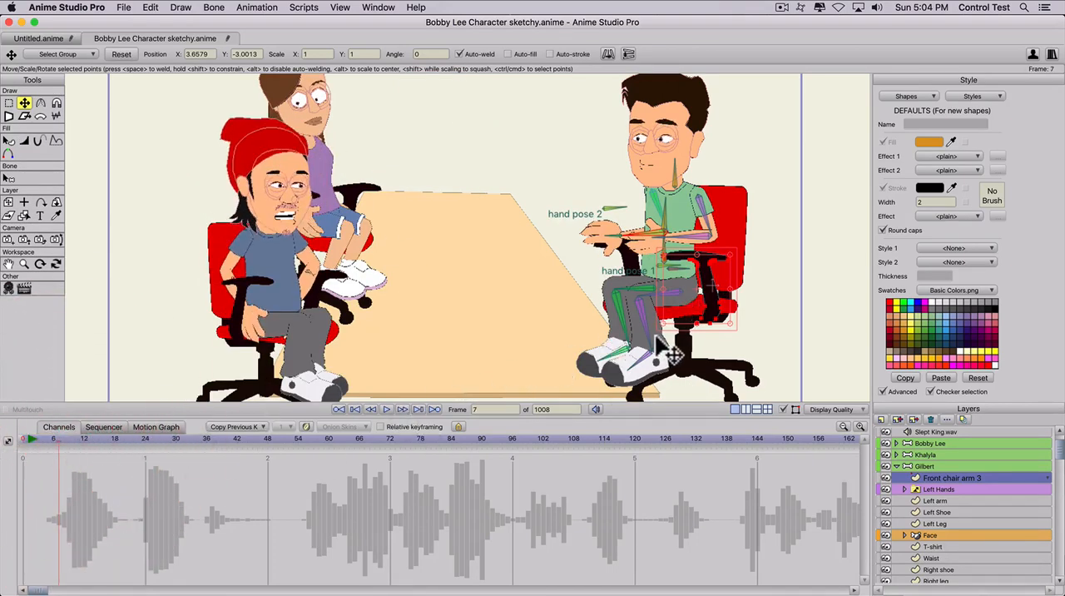
mouse_move(711, 293)
mouse_down()
mouse_move(703, 283)
mouse_move(717, 331)
mouse_move(710, 287)
mouse_move(693, 280)
mouse_move(708, 277)
mouse_move(708, 291)
mouse_up()
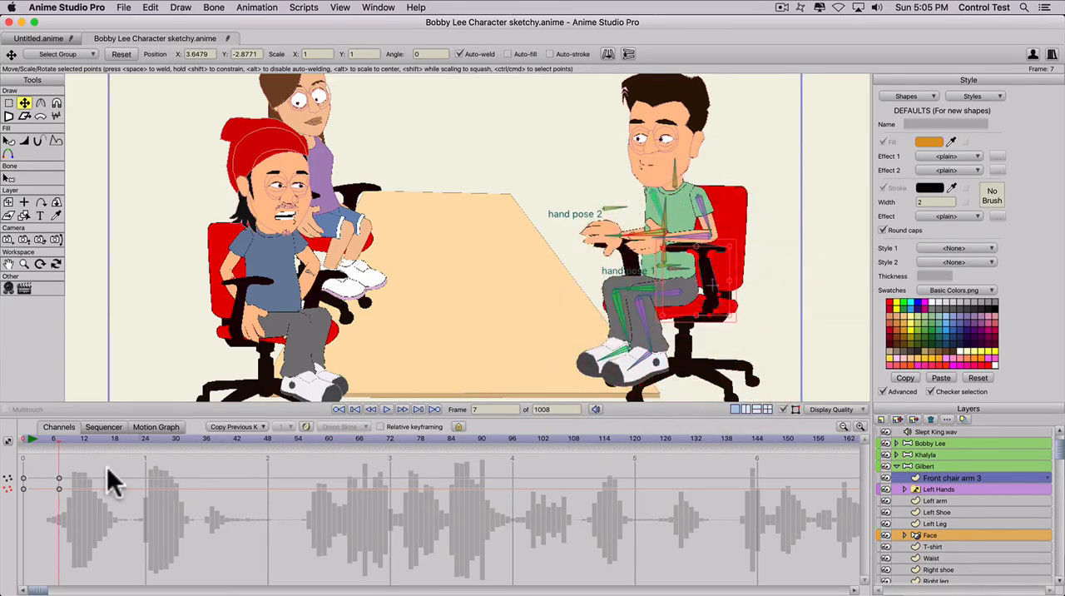
- Cut the Front chair arm 3 keyframes at frame 7 and paste them at frame 0
drag(61, 470, 53, 502)
key(super)
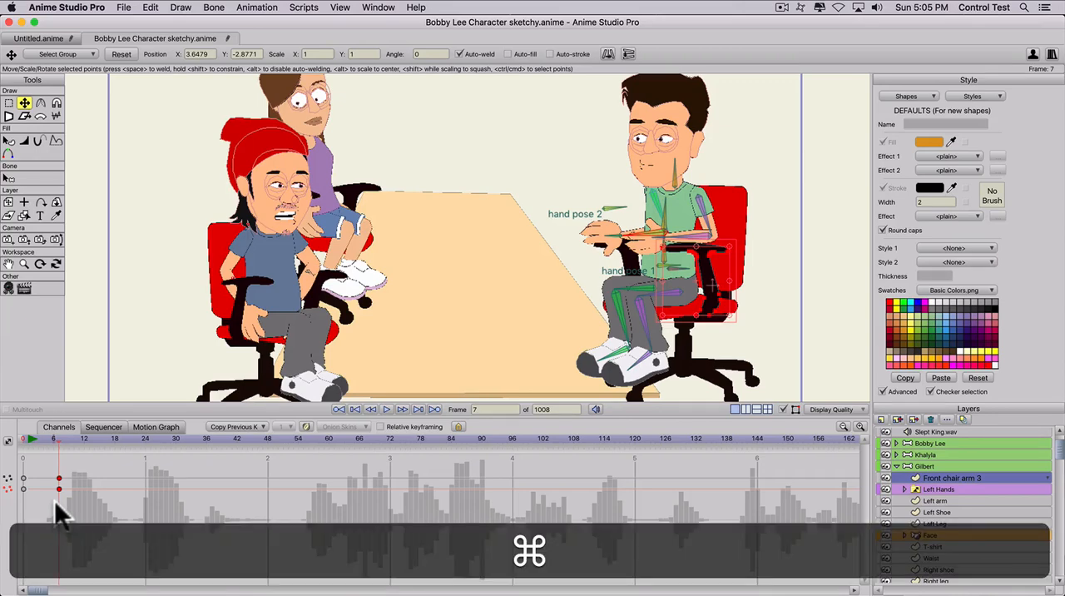
key(super+x)
click(22, 439)
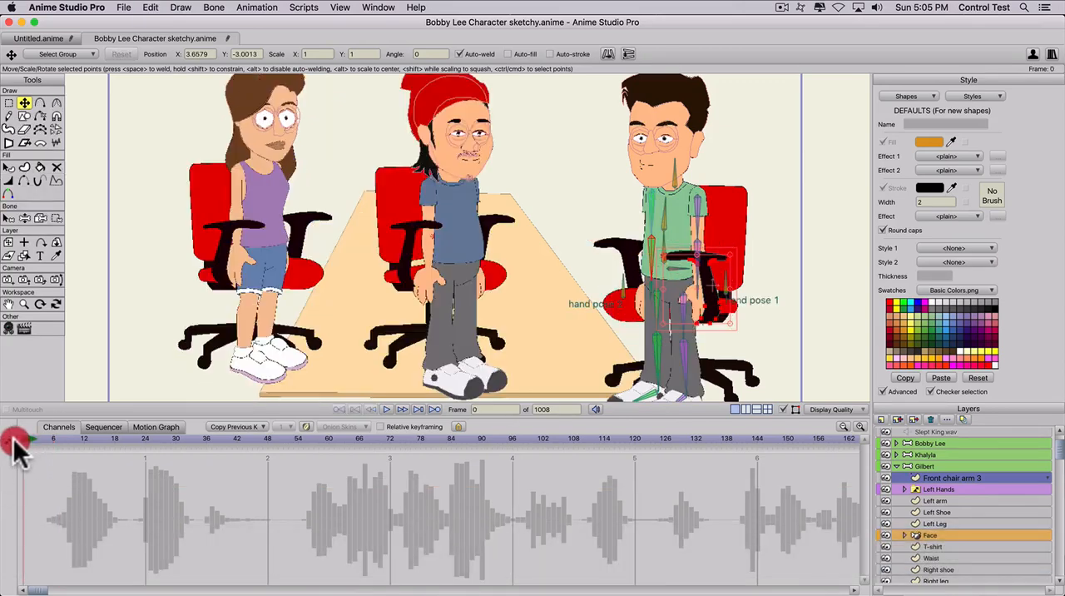
key(super+v)
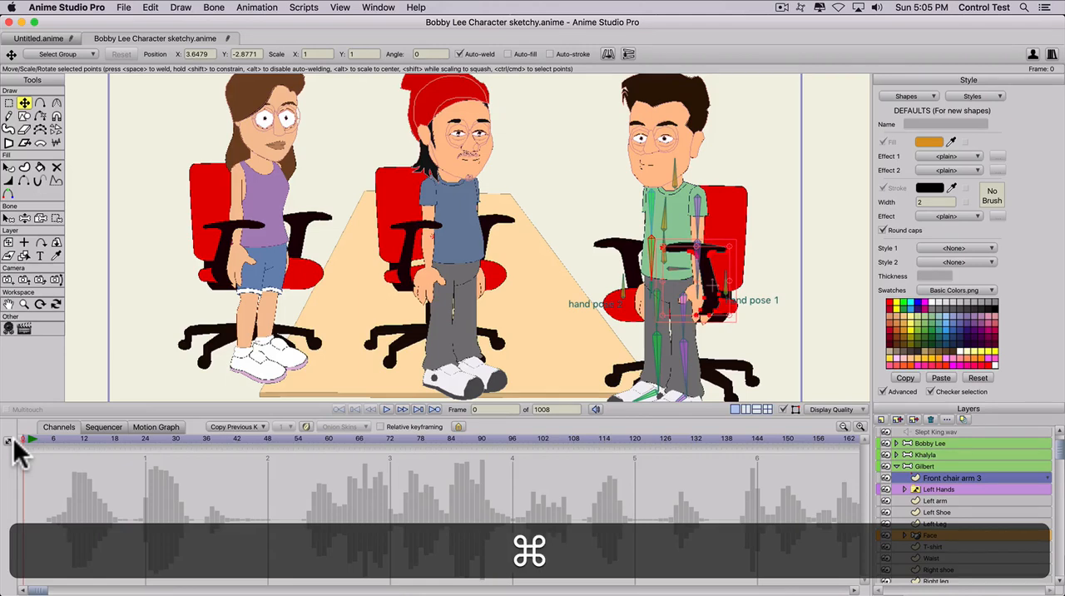
- Try to reposition the Gilbert bone layer up and to the right at frame 1, undo it and return to frame 0
click(896, 464)
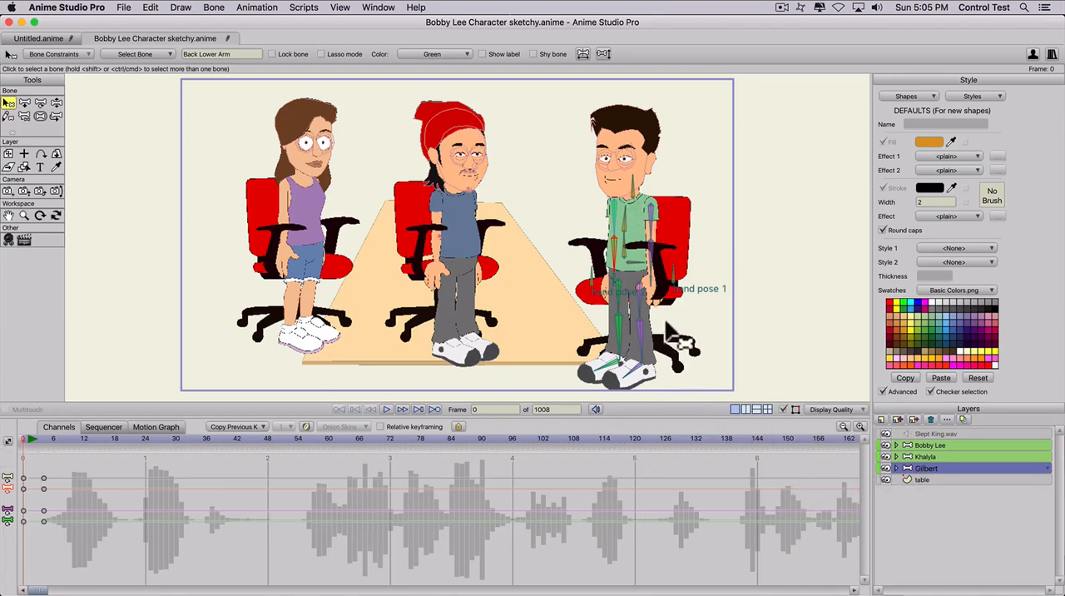
click(28, 438)
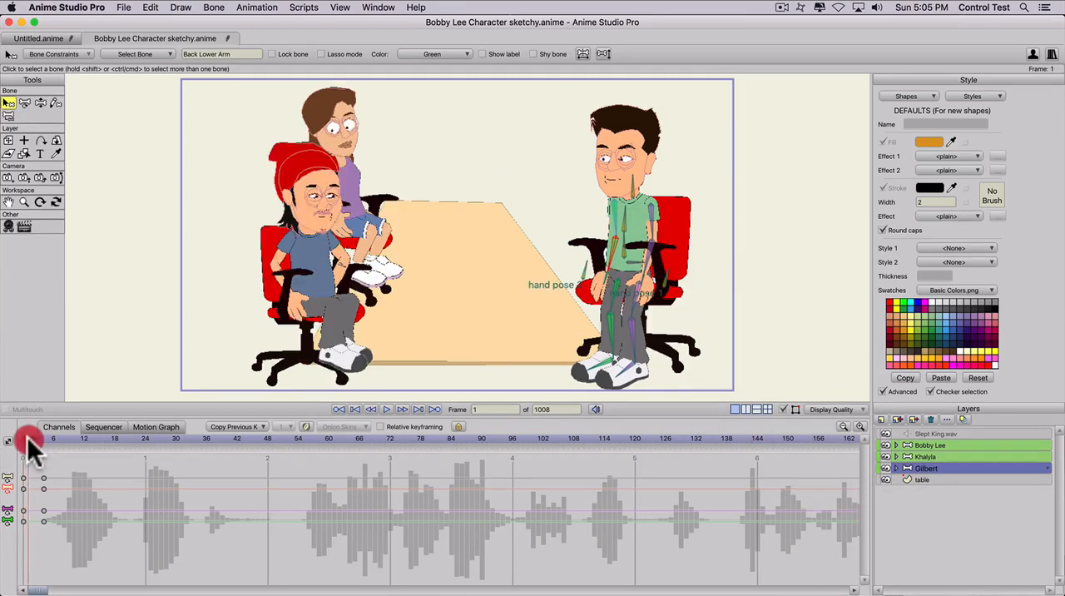
click(8, 140)
drag(430, 213, 467, 209)
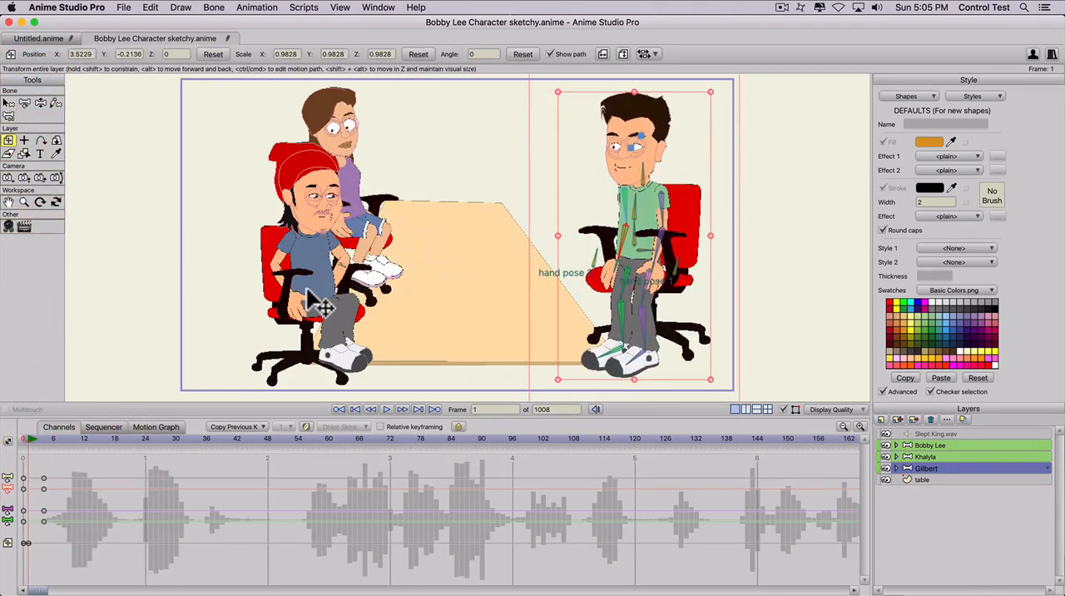
key(super+z)
mouse_move(27, 439)
mouse_down()
mouse_move(14, 441)
mouse_move(64, 444)
mouse_move(2, 441)
mouse_move(46, 449)
mouse_move(8, 450)
mouse_move(40, 454)
mouse_move(22, 453)
mouse_up()
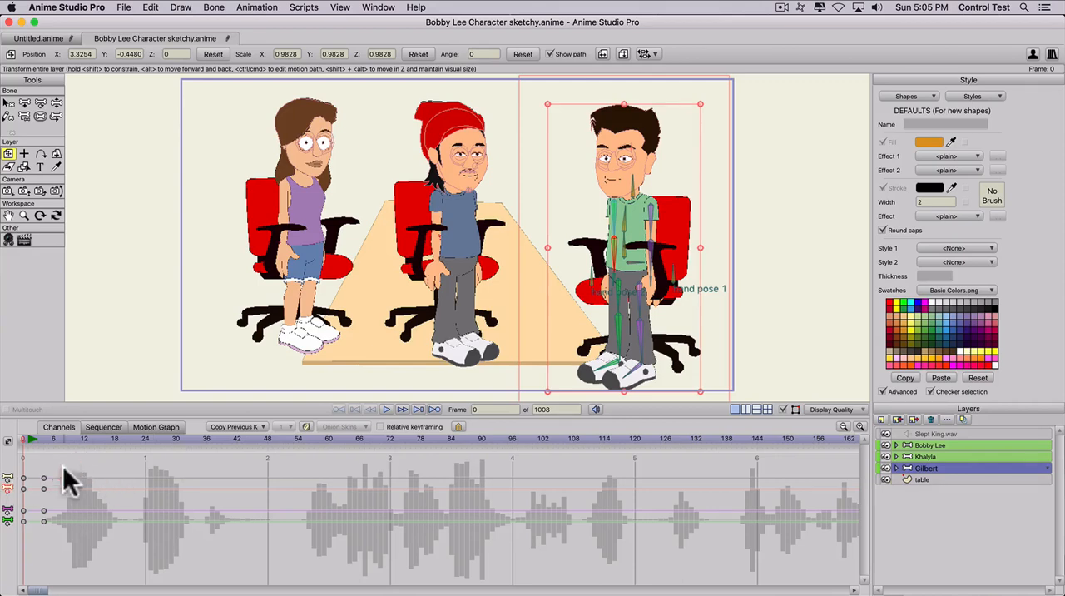
- Cut the Gilbert bone layer's seated-pose keyframes at frame 4
drag(48, 467, 34, 534)
key(super+x)
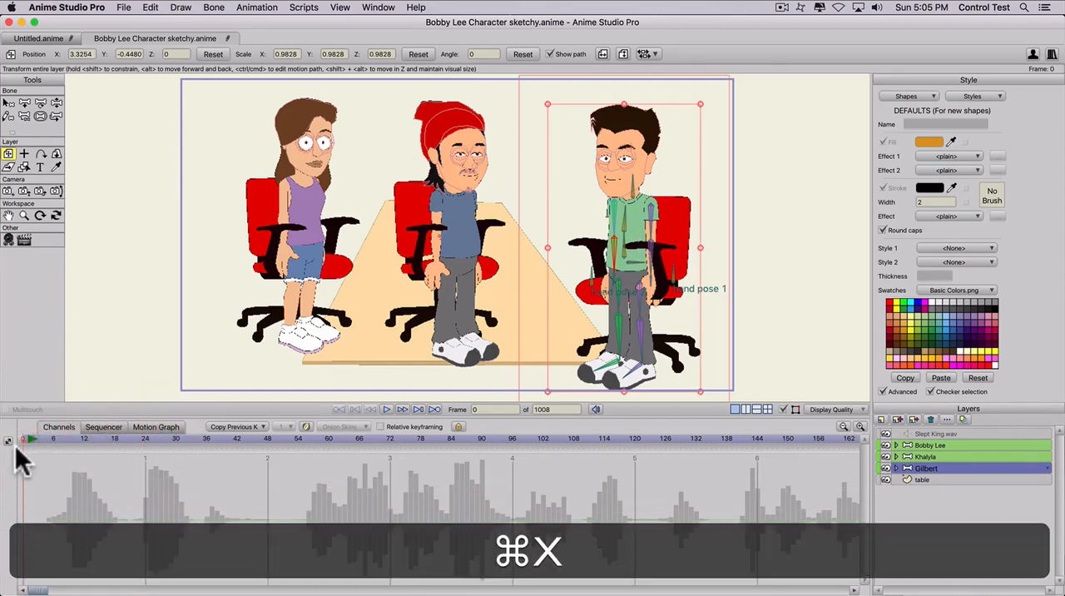
- Try to paste Gilbert's cut pose keyframes at frame 0, then undo the paste
click(20, 443)
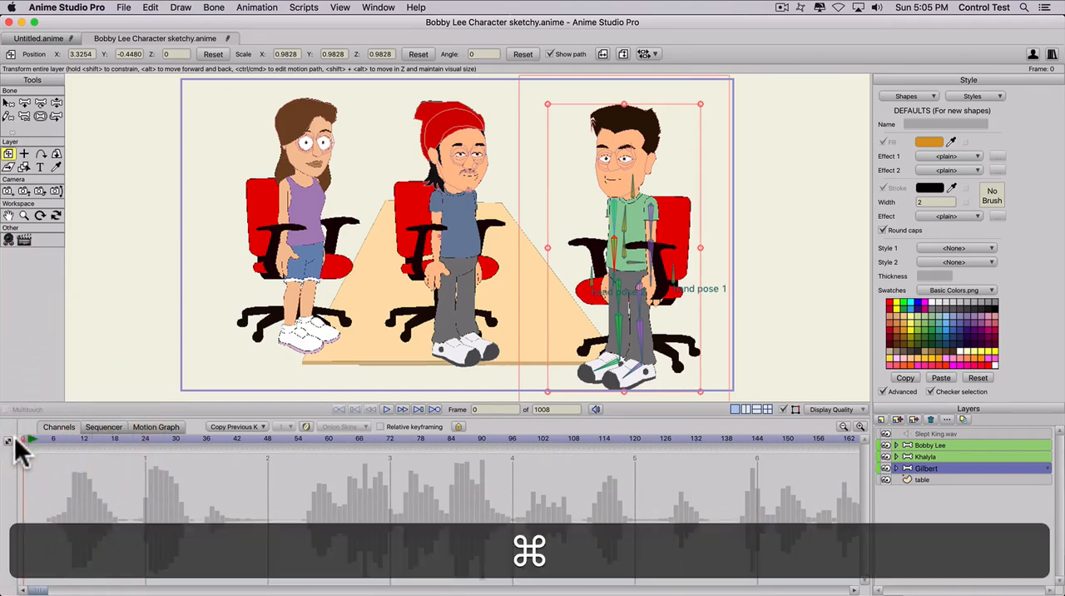
key(super+v)
key(super+z)
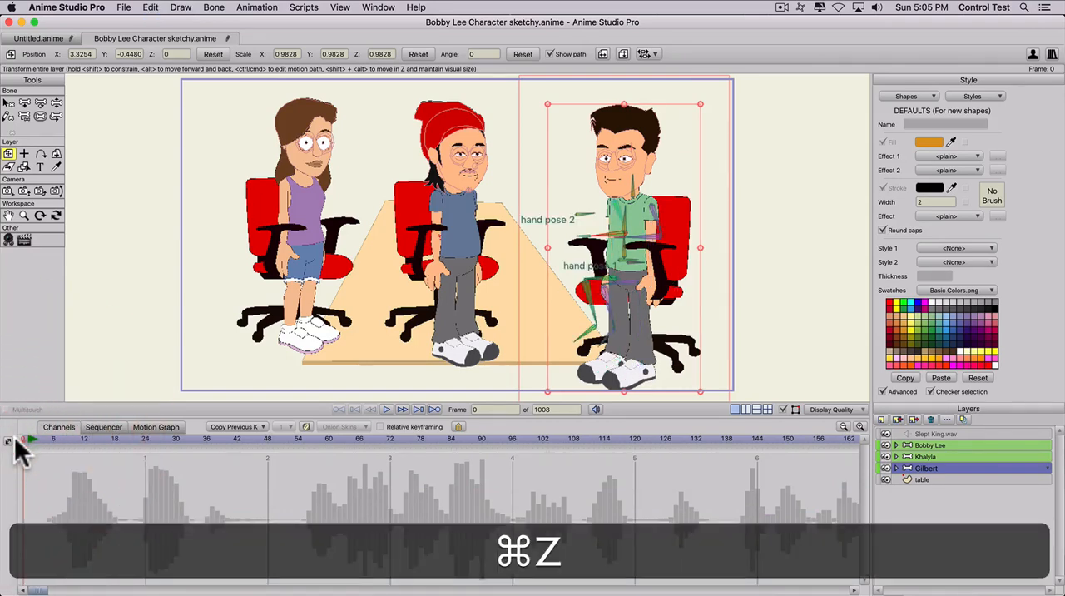
- Paste Gilbert's cut pose keyframes at frame 1
click(25, 436)
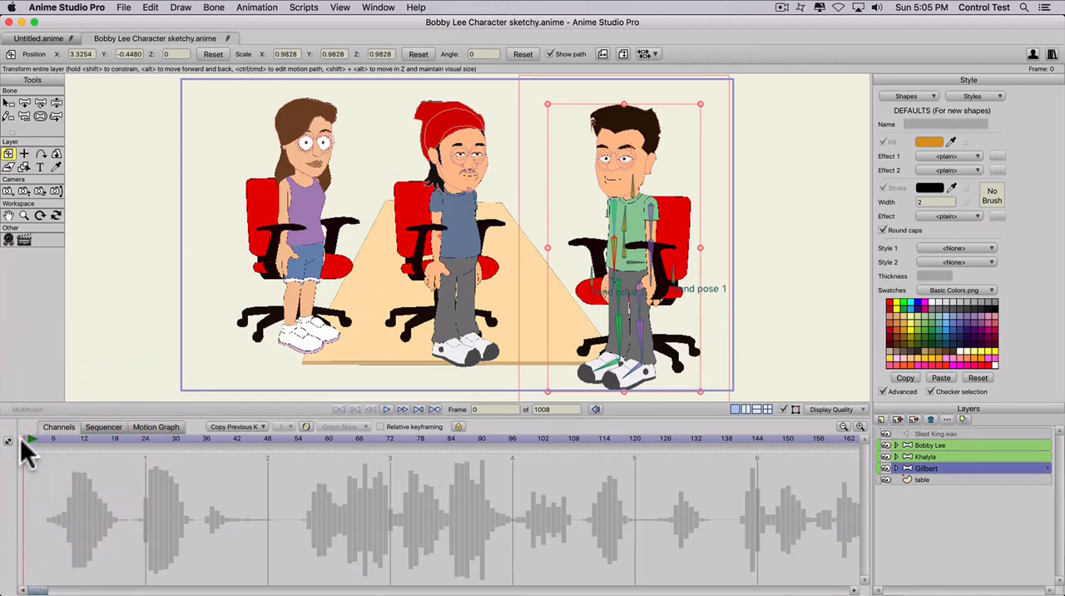
click(26, 440)
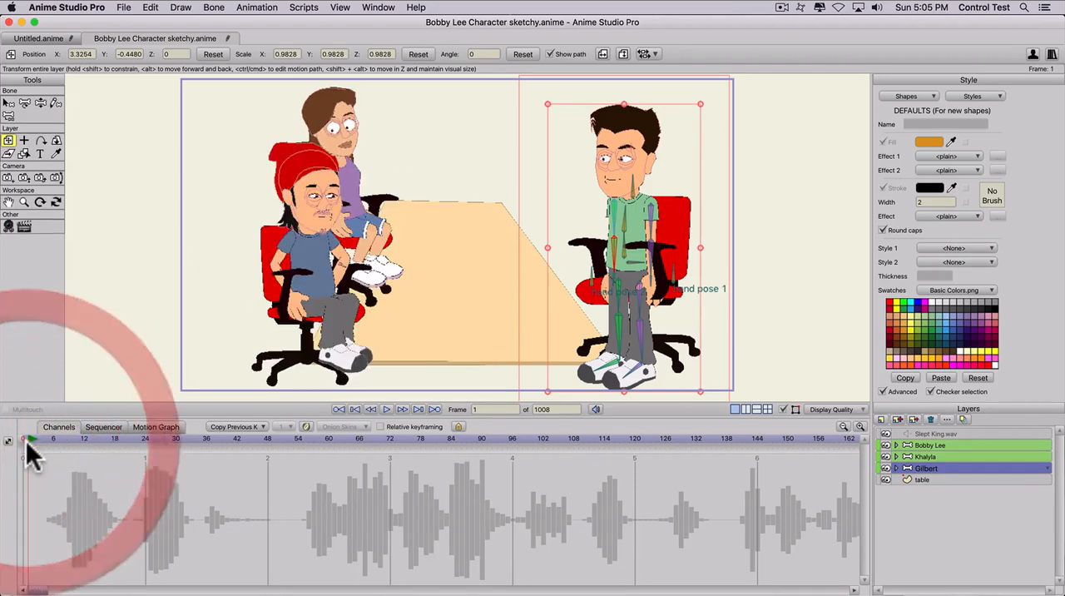
key(super)
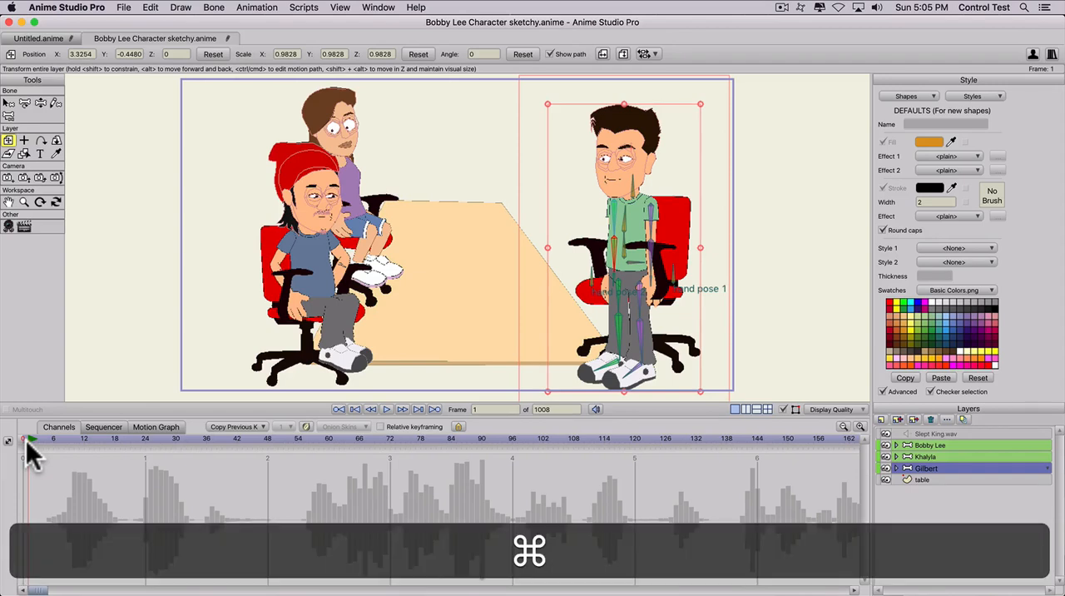
key(super+v)
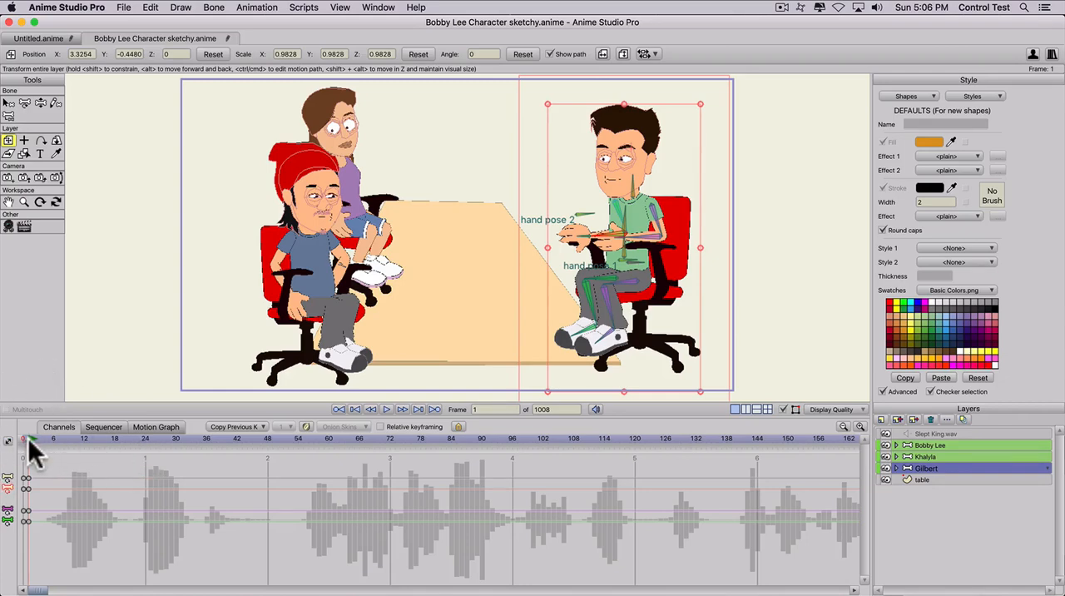
- At frame 1, scale the Gilbert layer down to 0.7888 and move it to about X 1.76, Y -0.05 over the table's far side
click(915, 468)
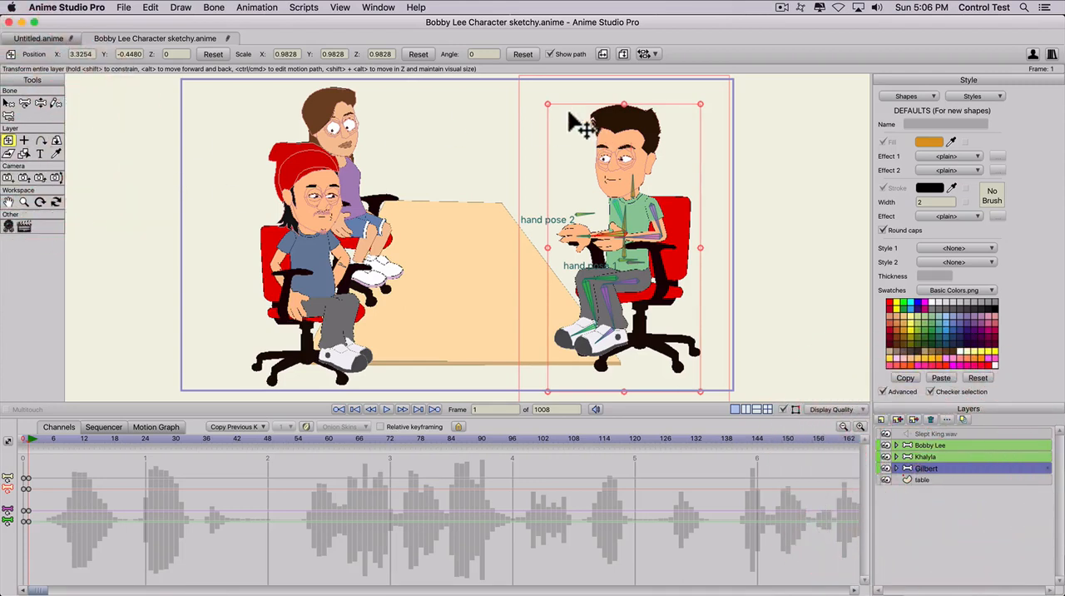
drag(547, 105, 557, 118)
drag(659, 211, 580, 189)
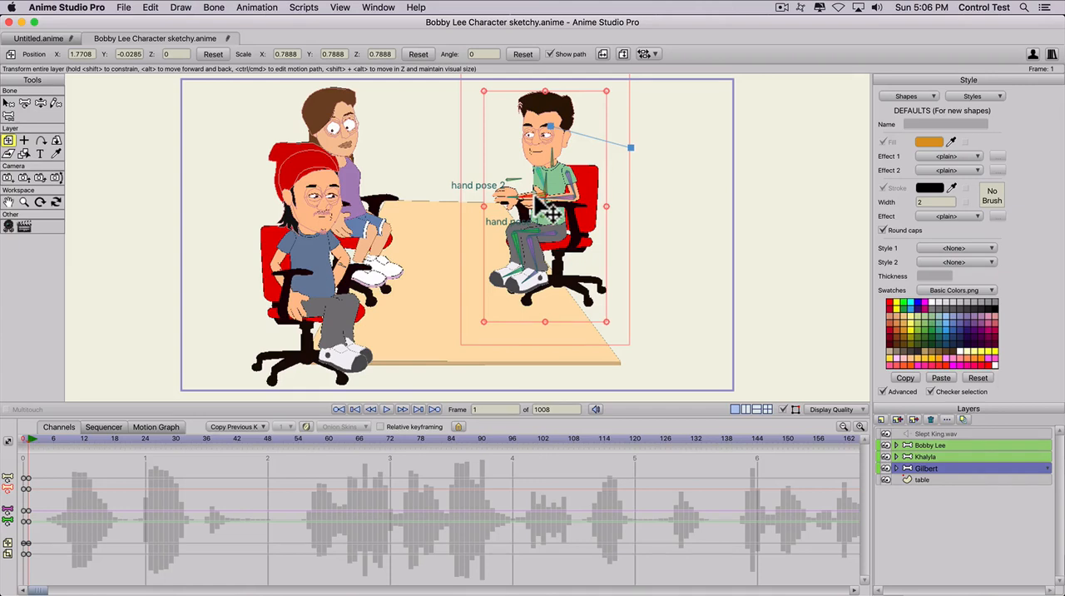
click(534, 195)
drag(549, 214, 516, 158)
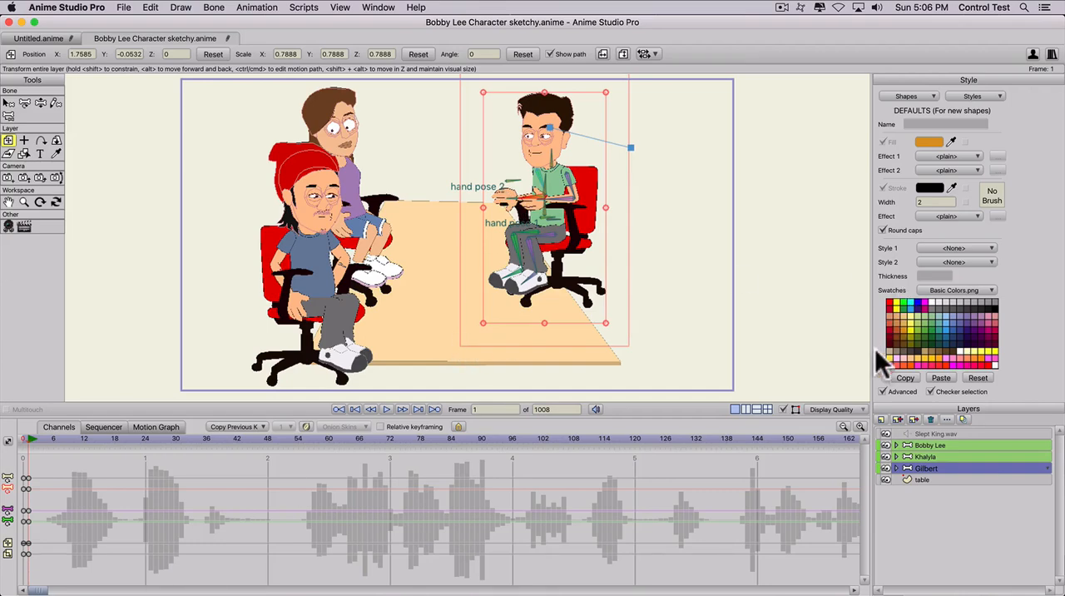
click(895, 468)
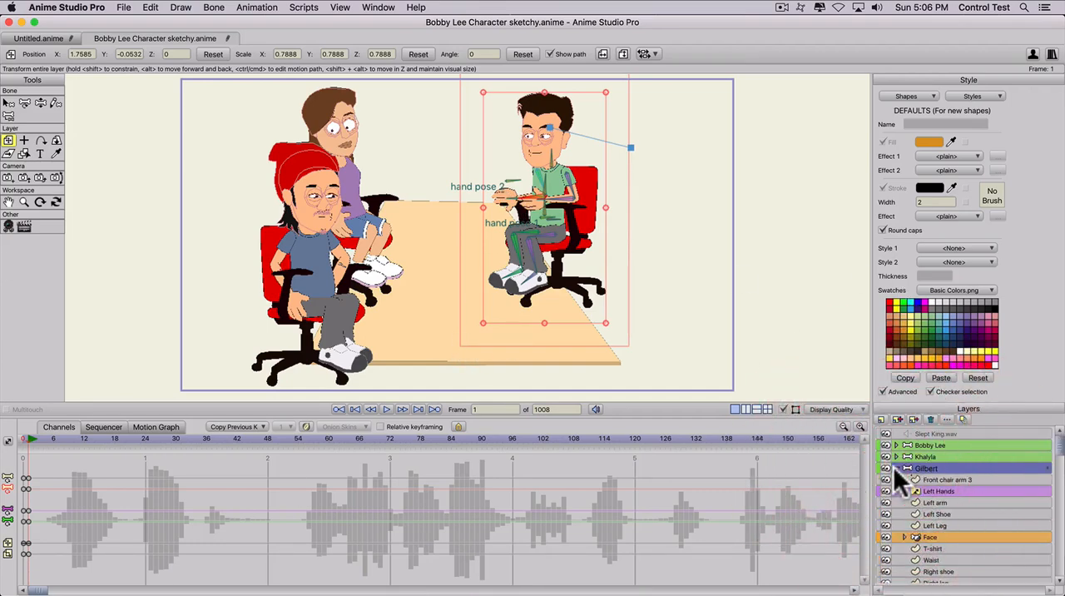
click(894, 466)
click(894, 468)
click(894, 468)
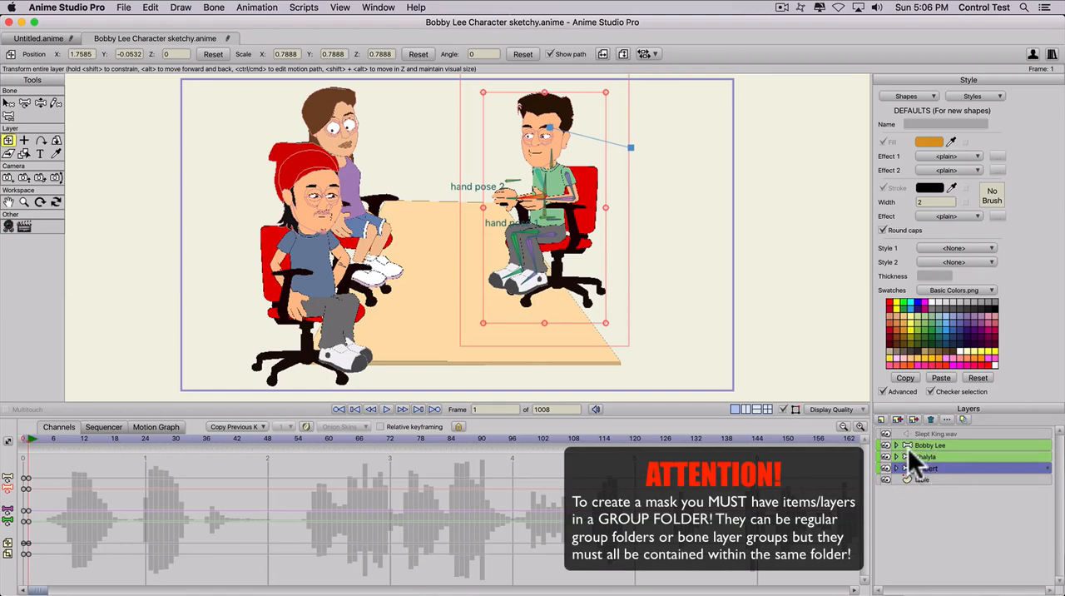
- At frame 0, create a group layer named "Gilbert masking group" and move the Gilbert bone layer into it
click(882, 418)
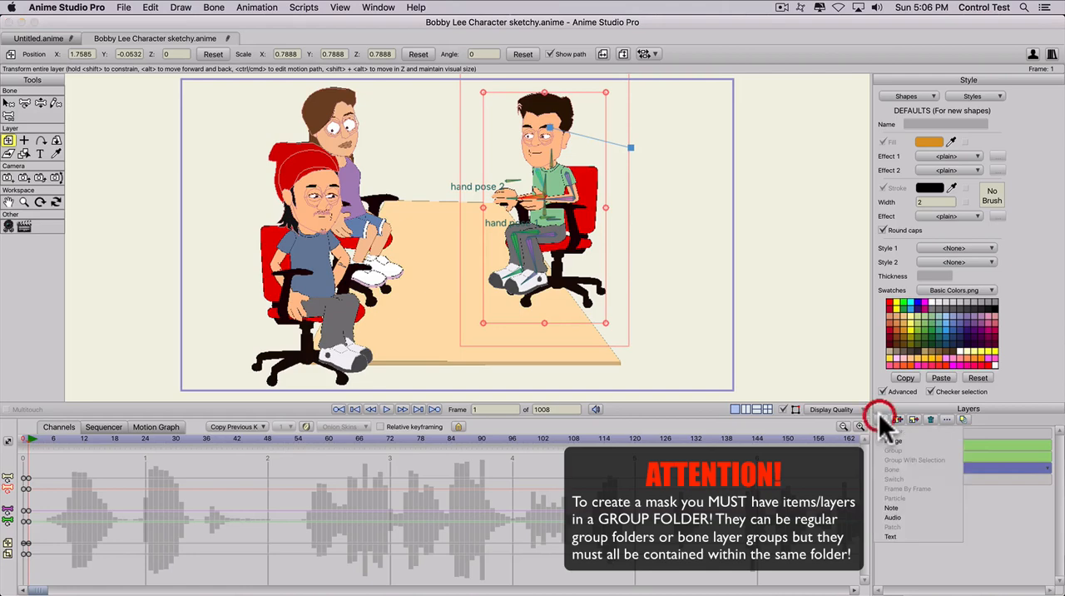
click(25, 443)
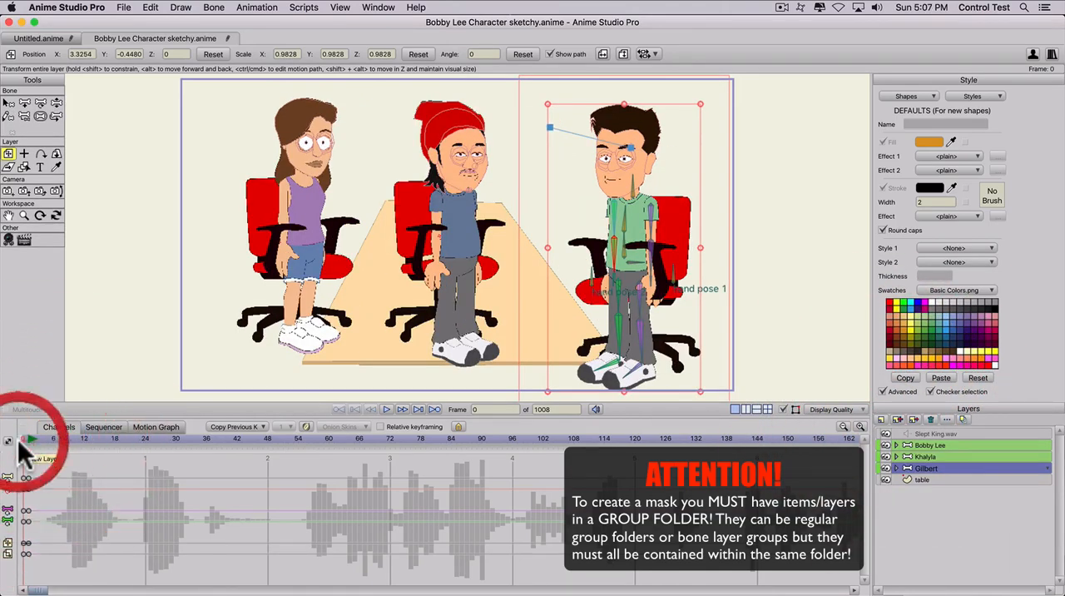
click(880, 416)
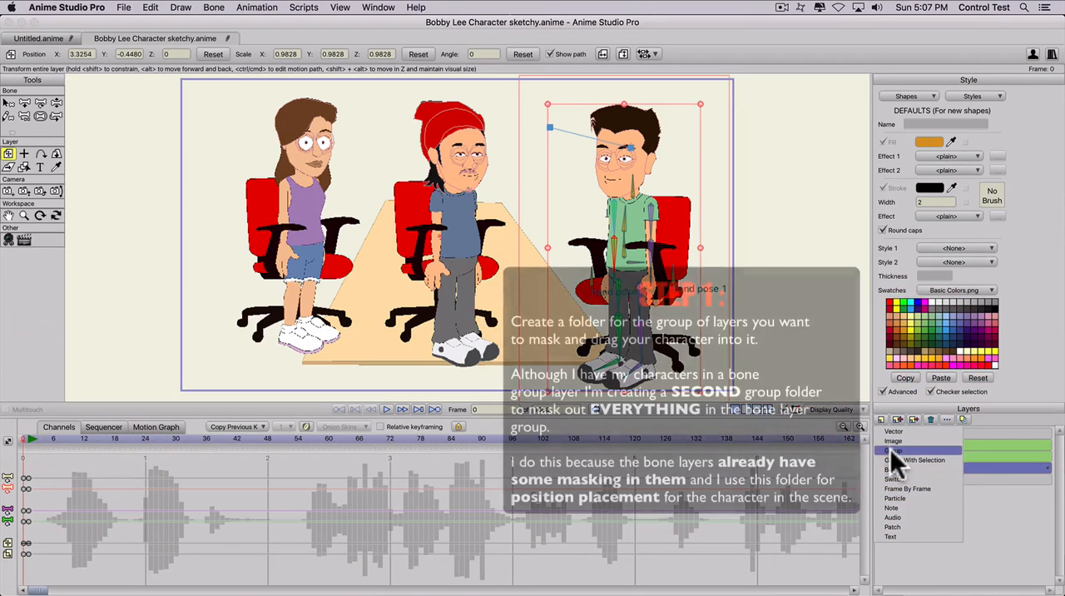
click(891, 450)
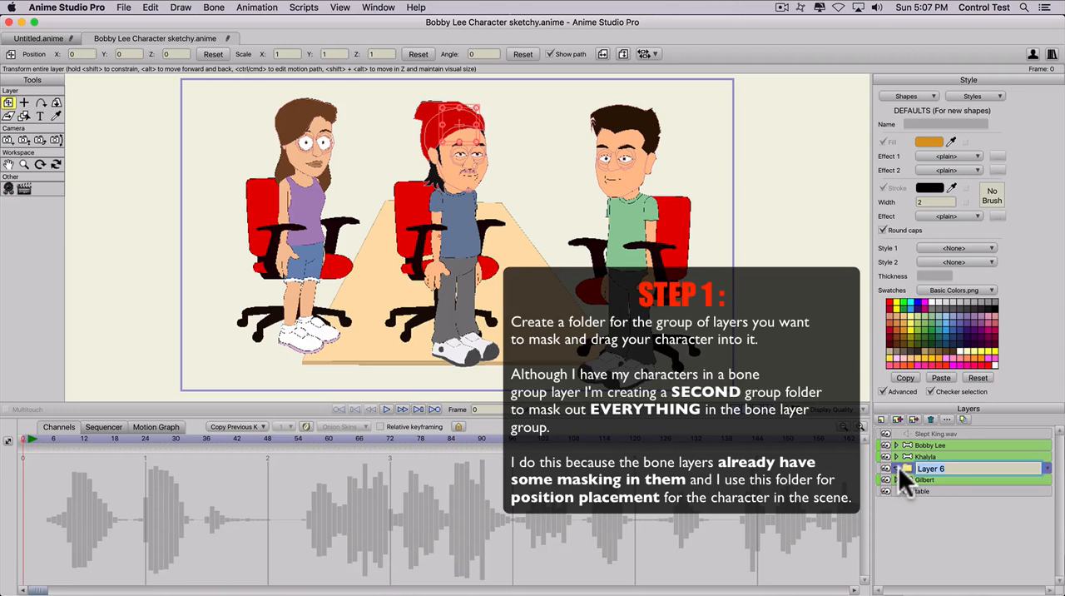
text(Gi)
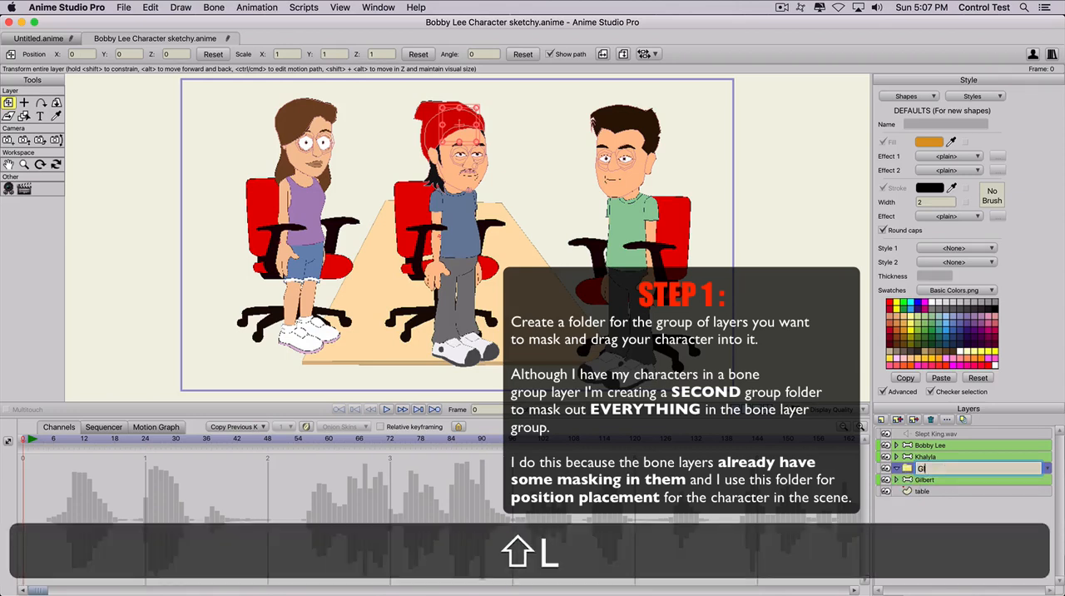
text(lbert )
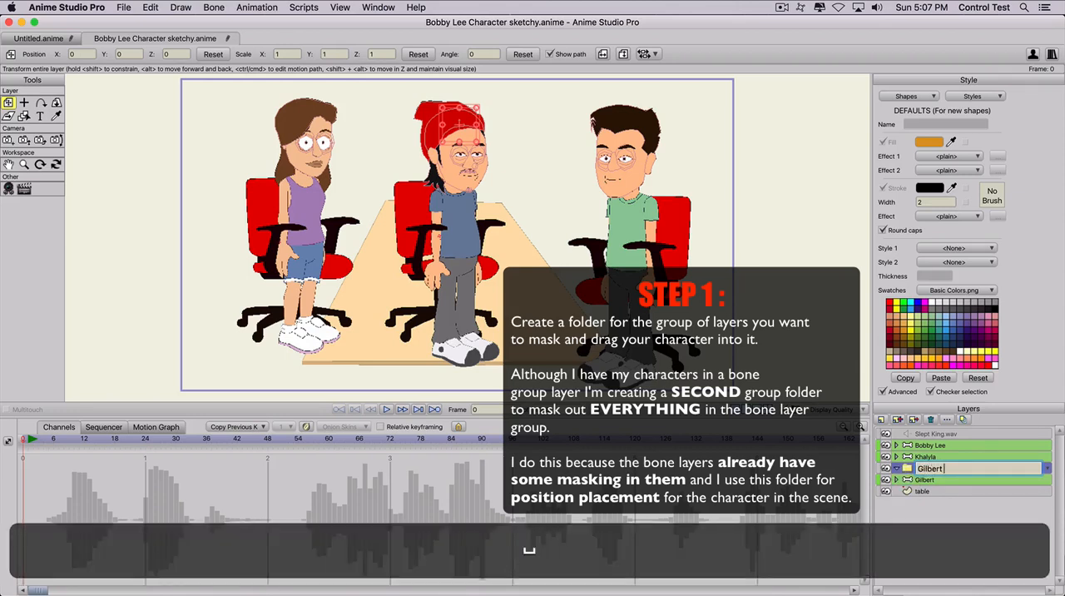
text(masking group)
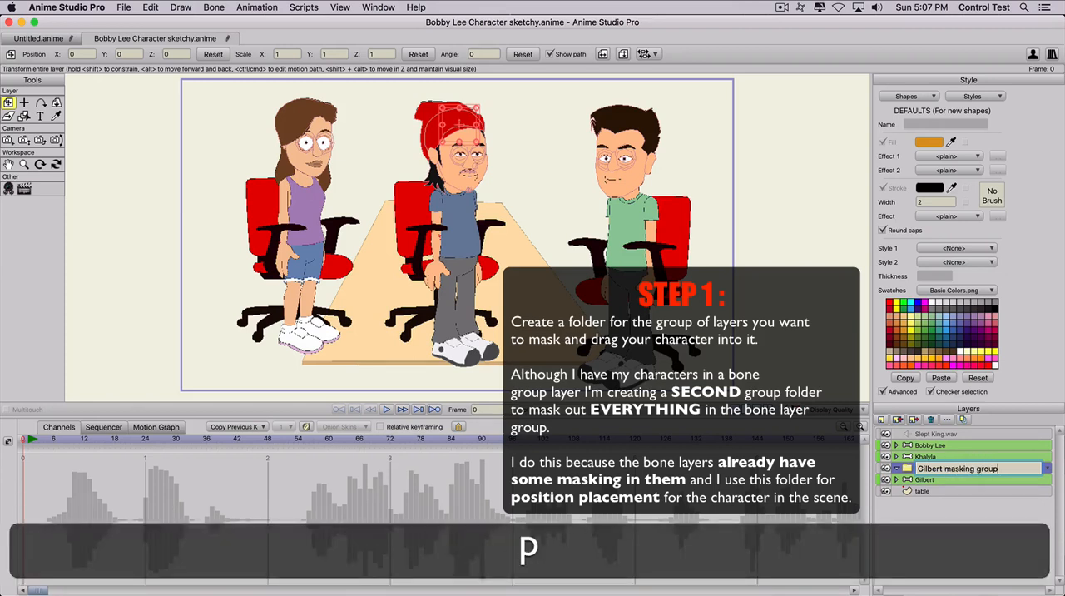
key(Return)
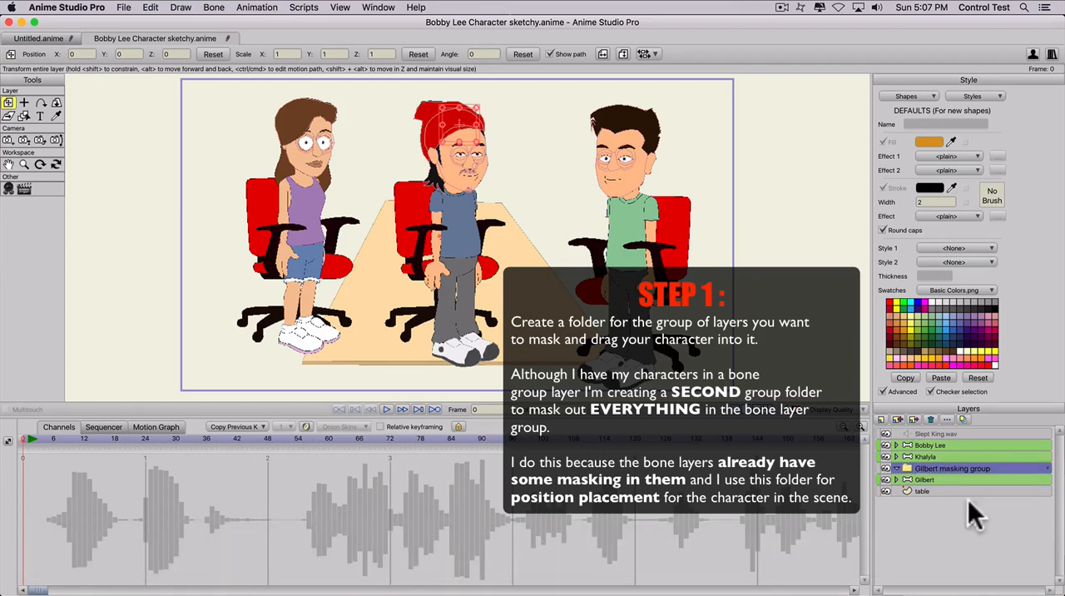
click(931, 479)
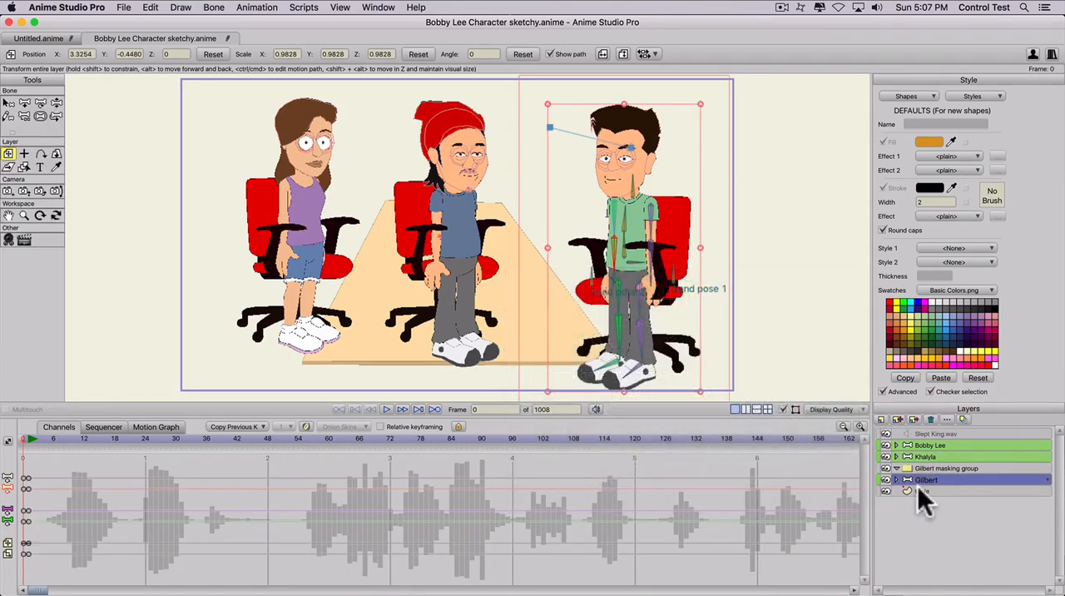
drag(921, 478, 919, 468)
- Add a vector layer named "Table mask" and move it directly beneath the Gilbert bone layer
click(880, 416)
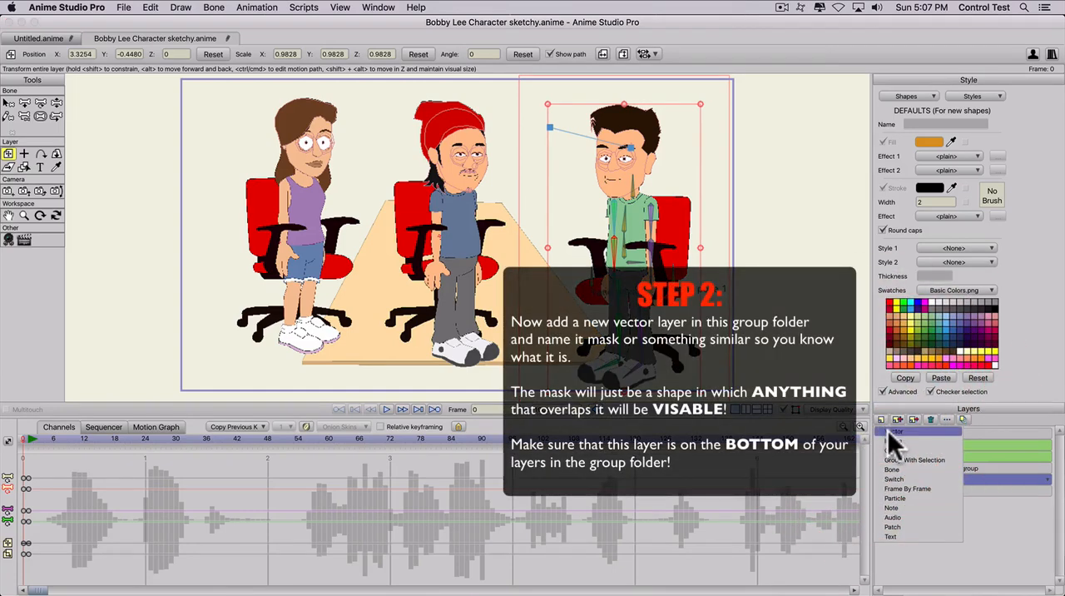
click(887, 430)
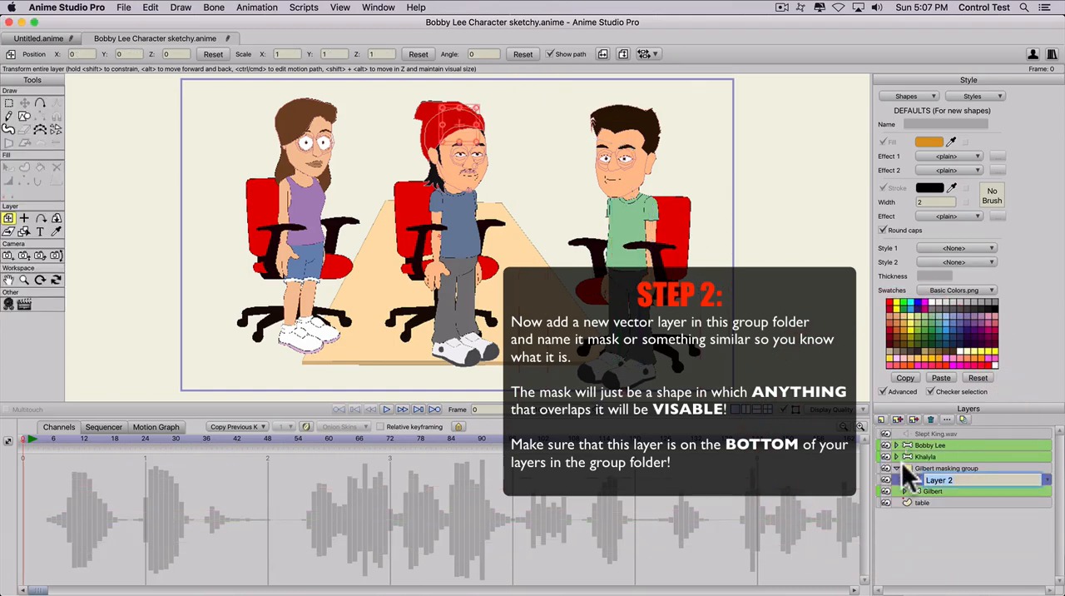
text(Mask)
key(BackSpace)
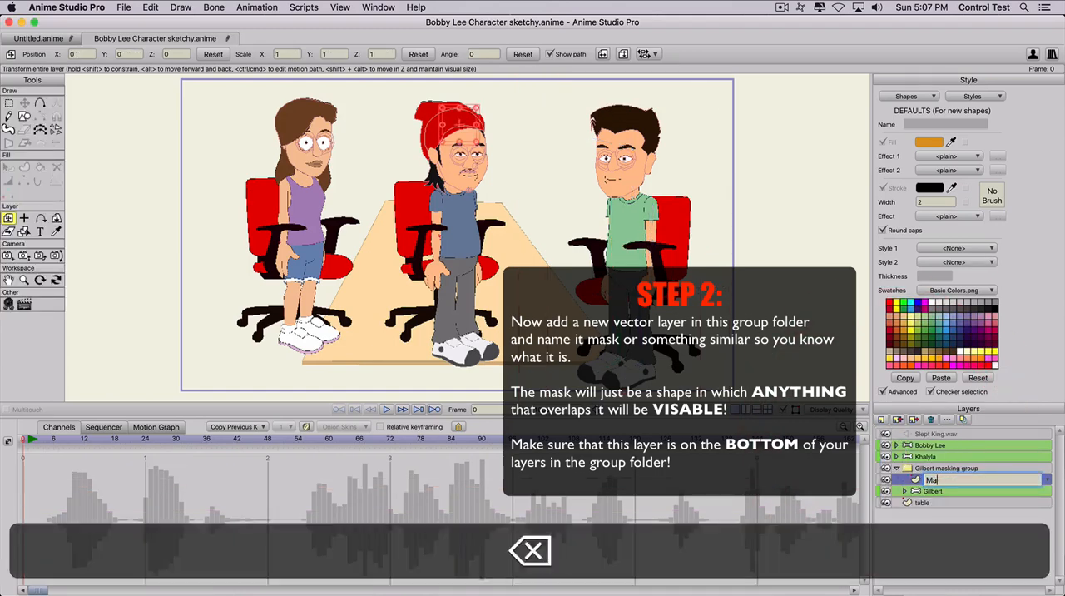
text(k)
key(BackSpace)
key(BackSpace)
key(BackSpace)
key(BackSpace)
text(Table )
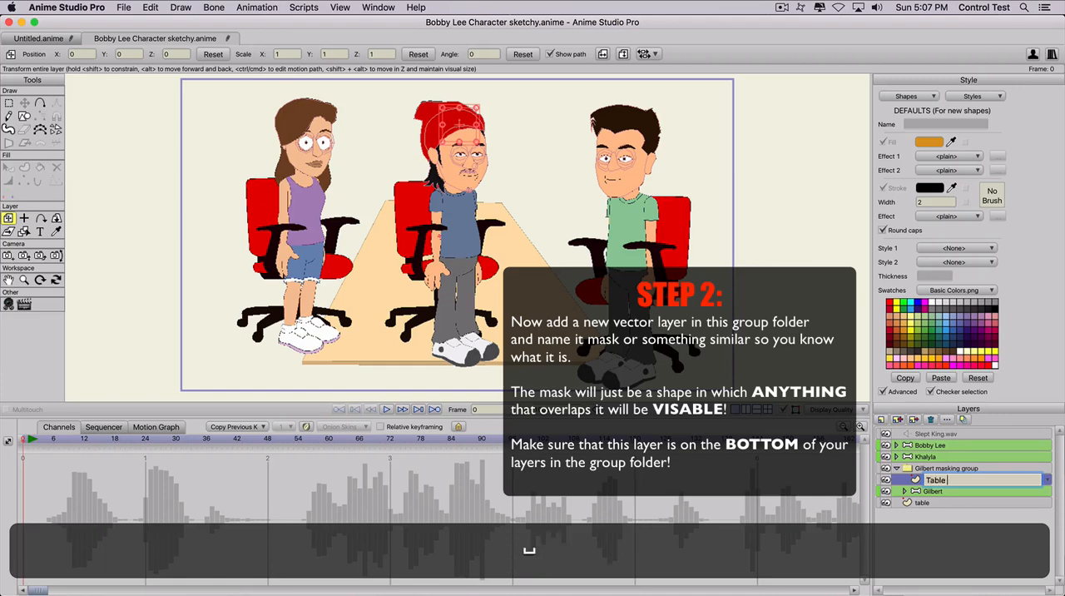
text(mask)
key(Return)
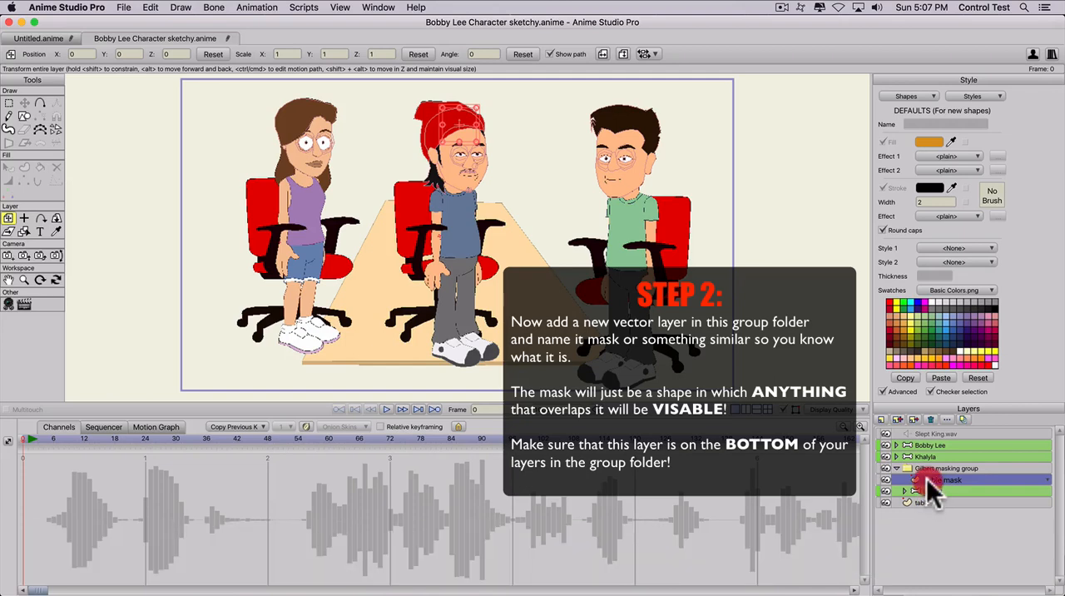
drag(926, 478, 936, 494)
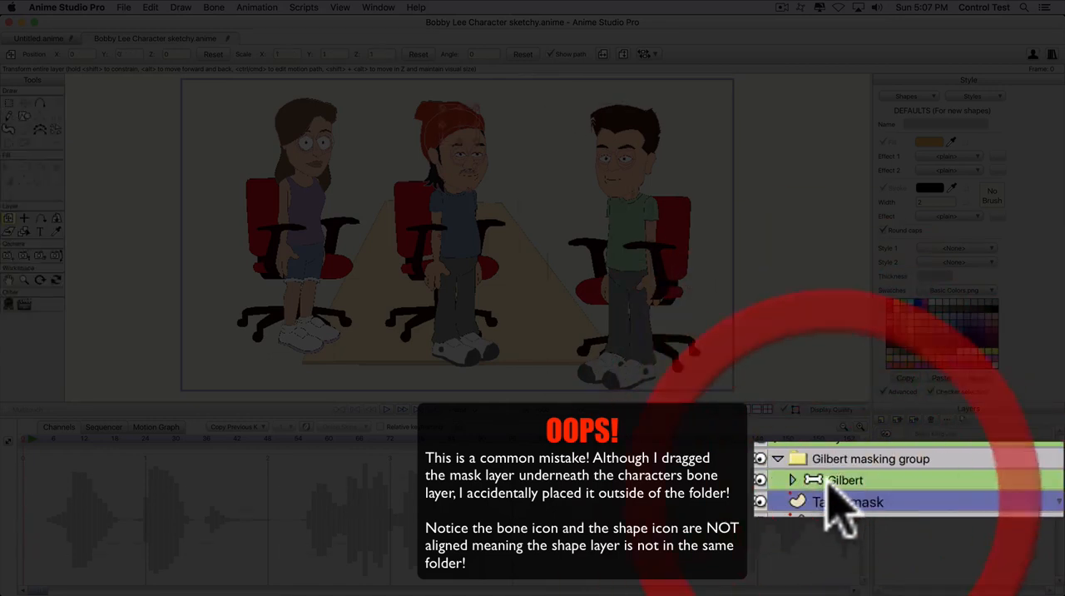
- Try shifting the whole Gilbert masking group in the scene, then undo the move and stay at frame 0
click(808, 456)
click(459, 208)
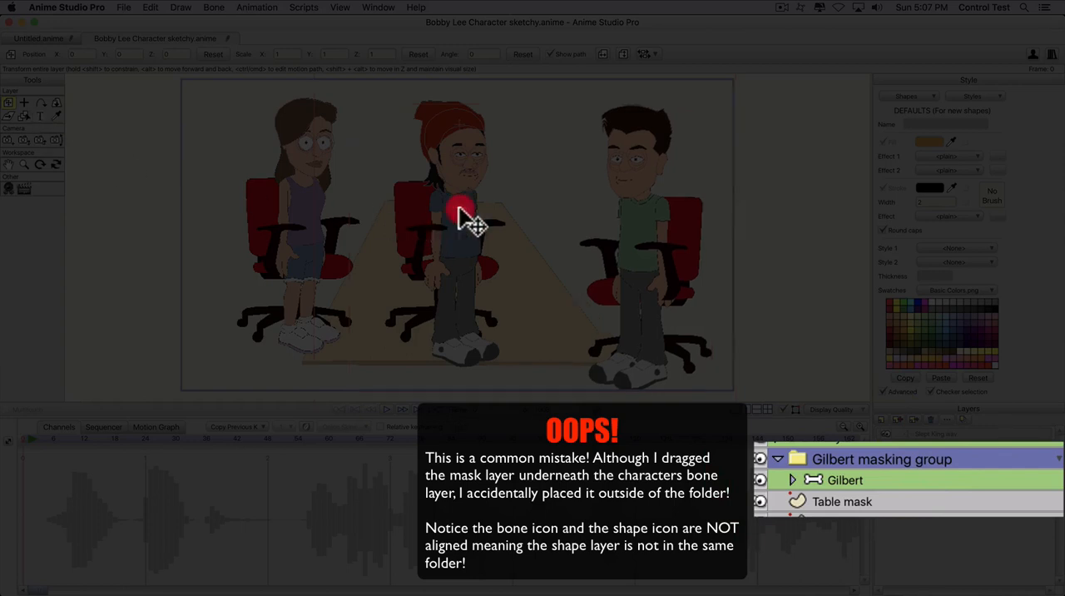
mouse_move(459, 208)
mouse_down()
mouse_move(412, 160)
mouse_move(443, 234)
mouse_up()
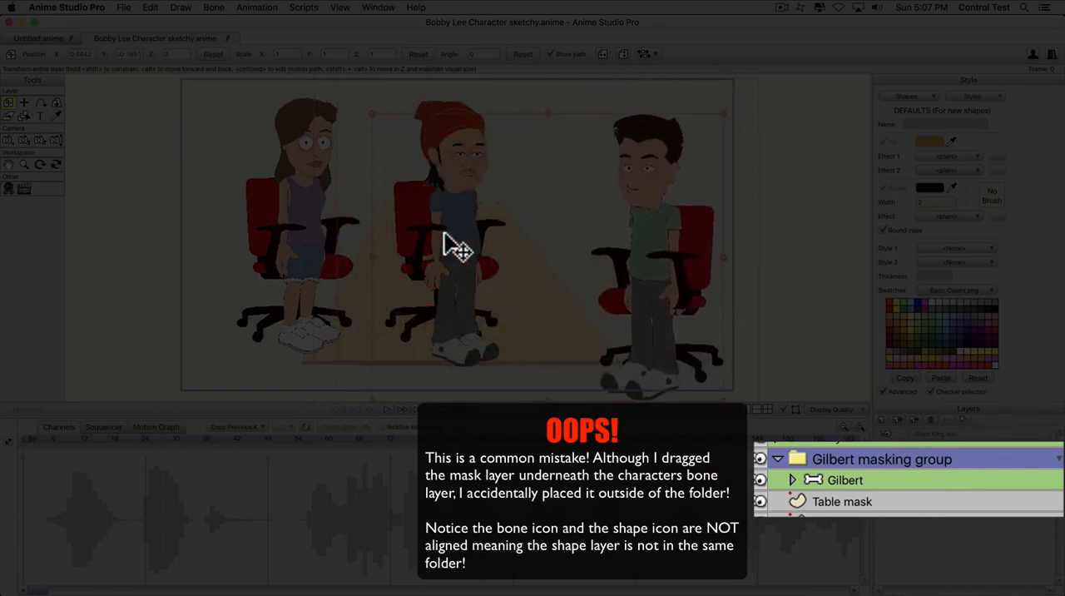
key(super+z)
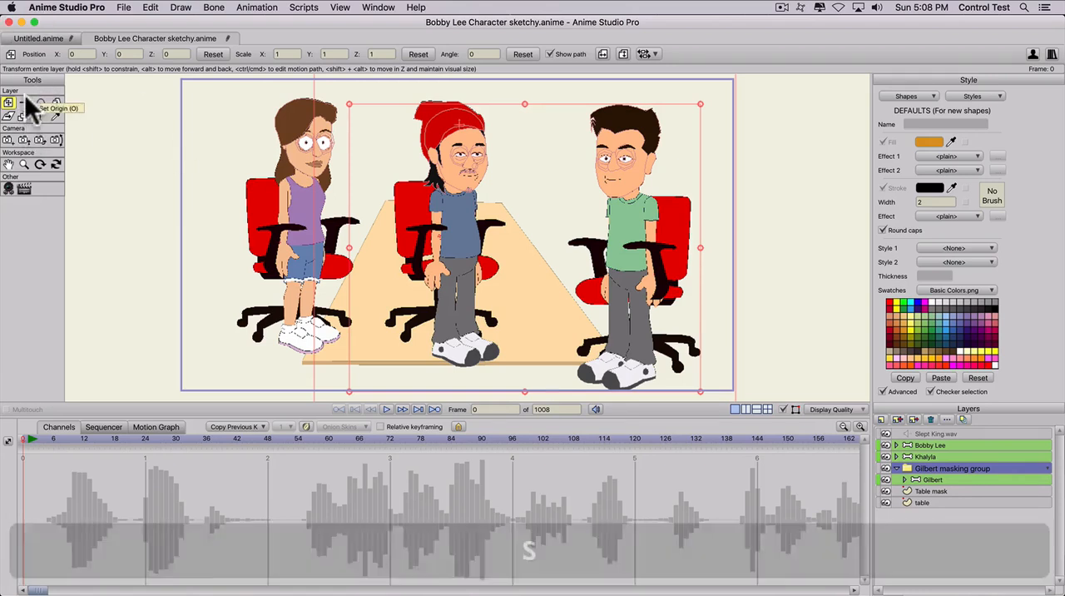
click(25, 438)
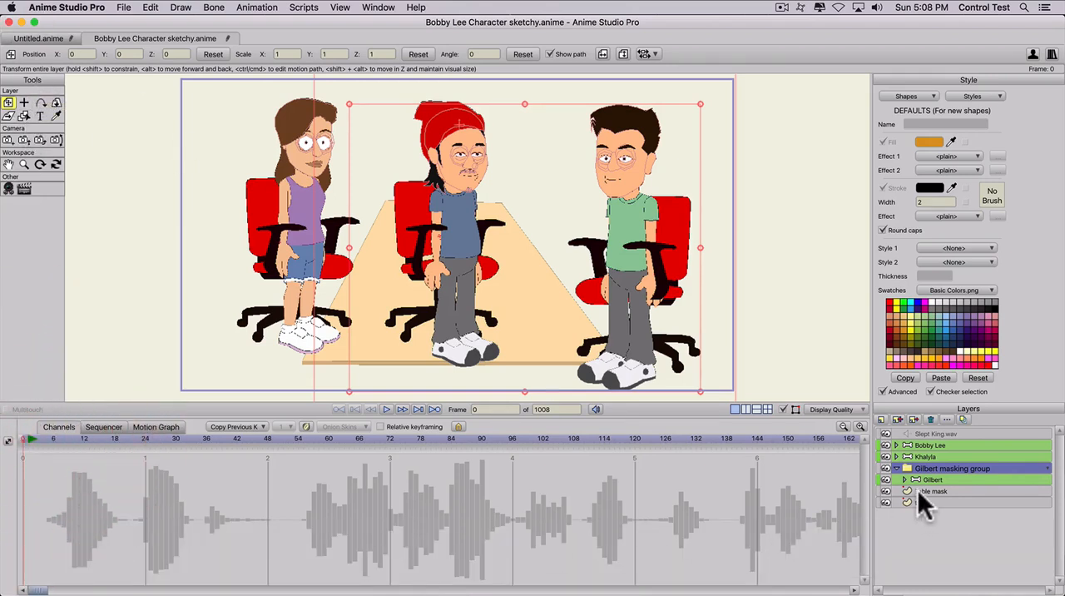
- Draw a filled rectangle on the Table mask layer behind Gilbert, and hide the Khalyla and Bobby Lee layers
click(919, 491)
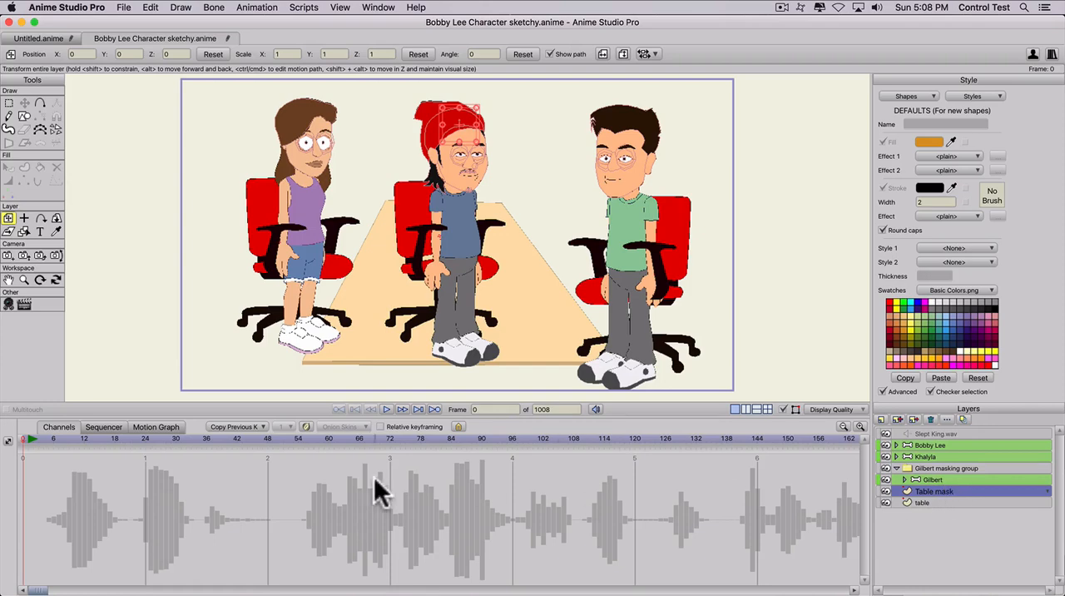
click(24, 116)
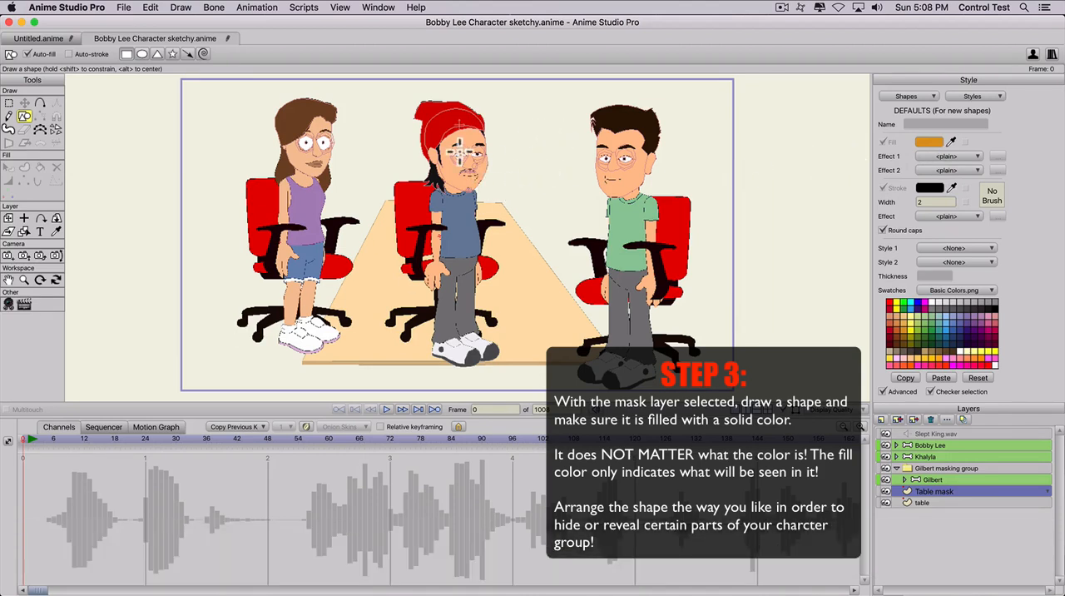
drag(464, 124, 716, 302)
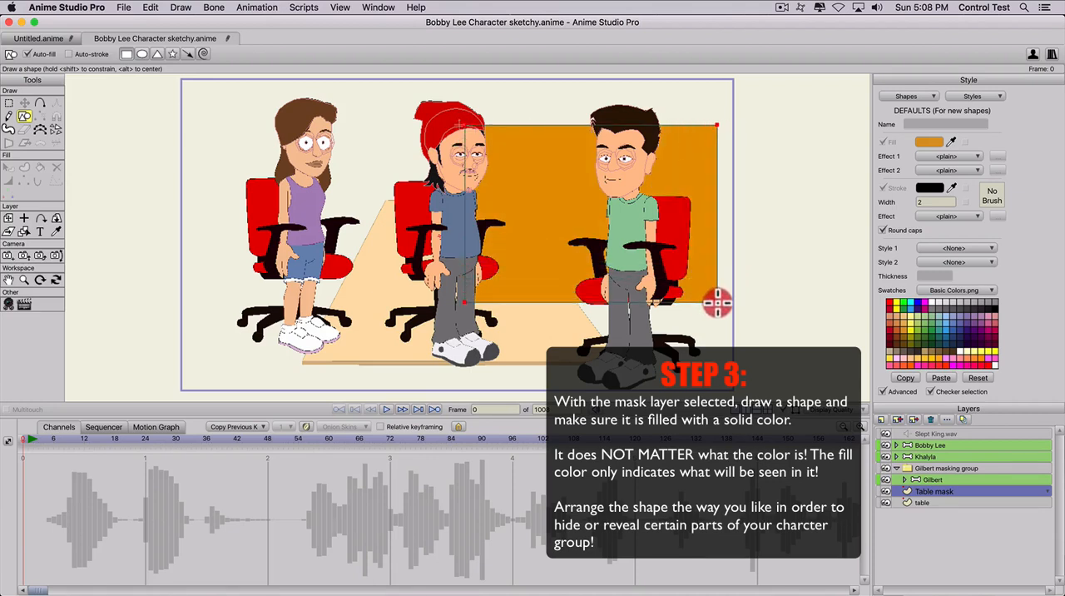
click(885, 455)
click(885, 444)
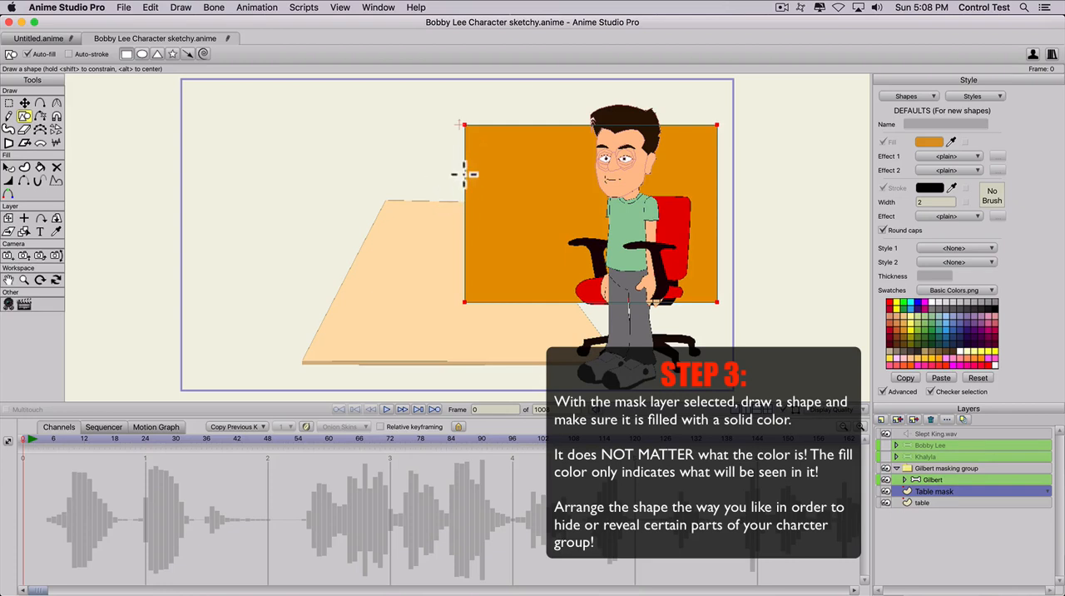
- Move the mask rectangle's two upper corner points outward above Gilbert's head, placing the right one at about X 5.13, Y 0.54
key(t)
drag(463, 121, 439, 112)
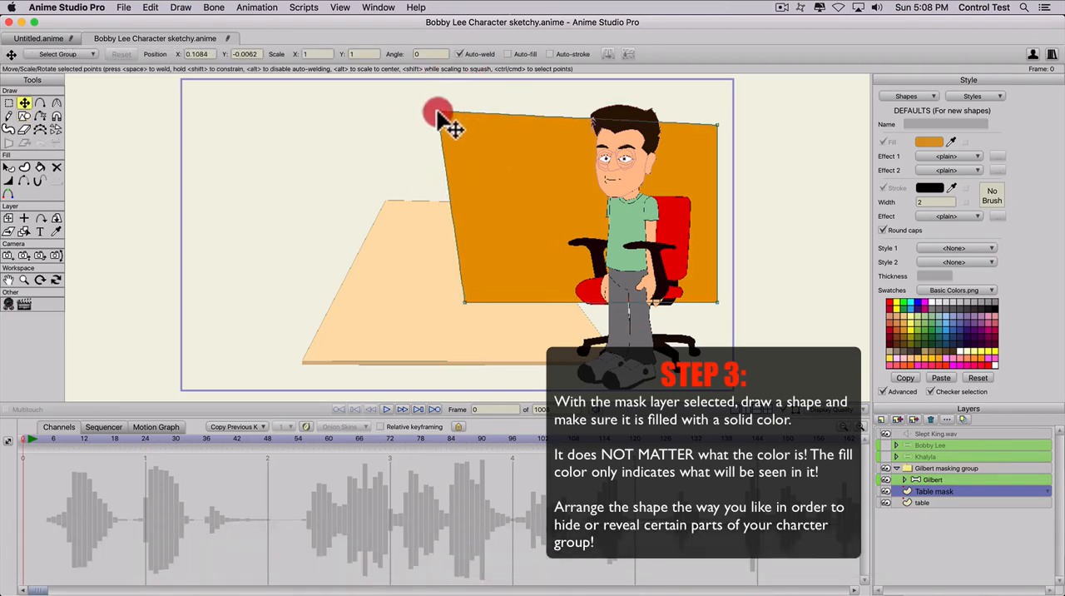
drag(717, 125, 724, 97)
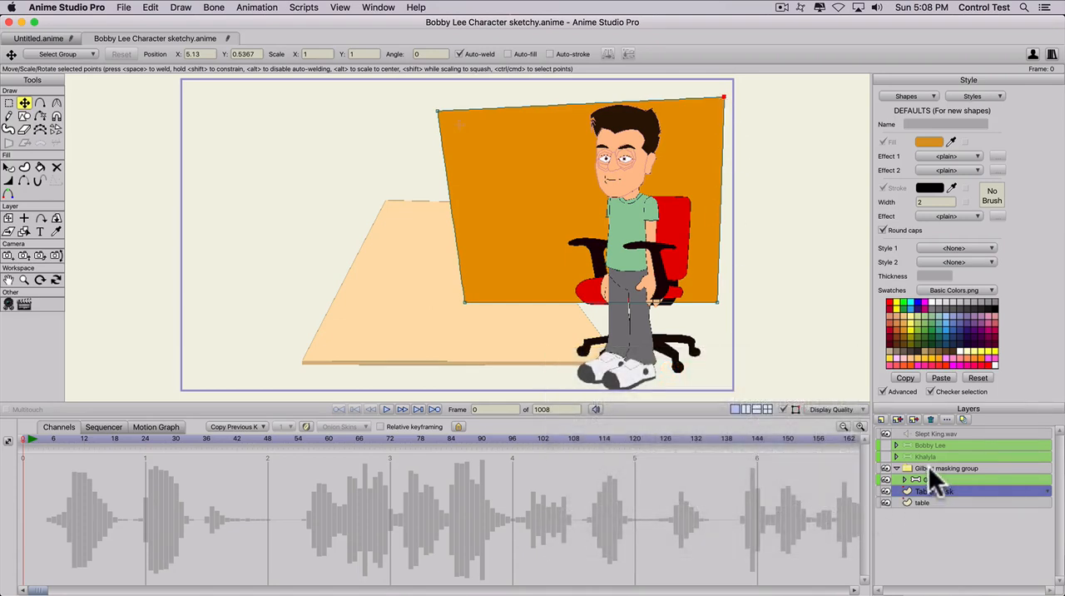
- Set the Gilbert masking group's group mask to Hide all, and render frame 0 to check the masking
double_click(929, 468)
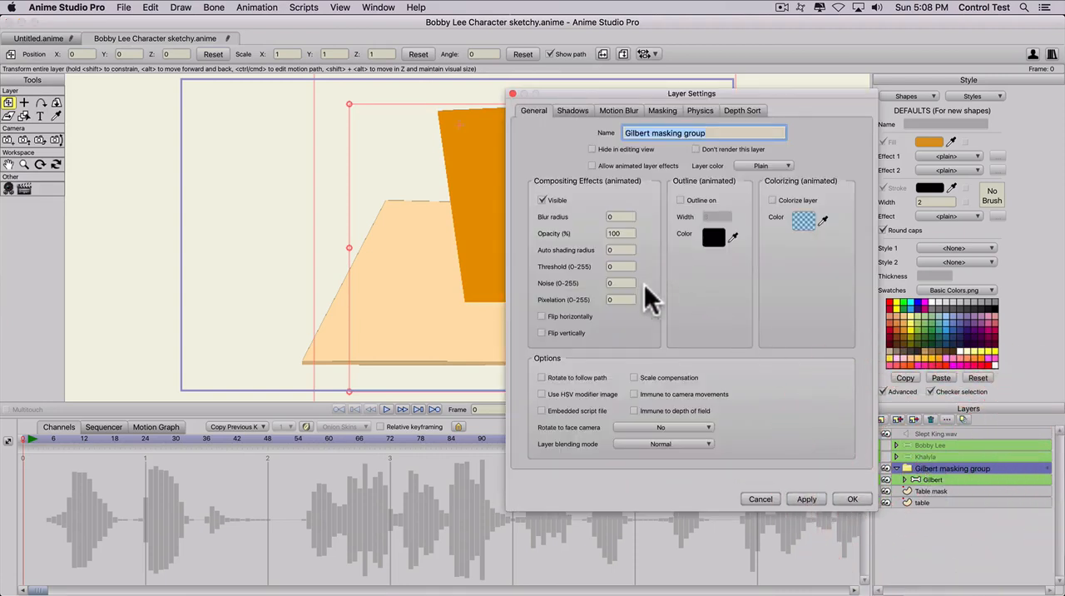
click(657, 111)
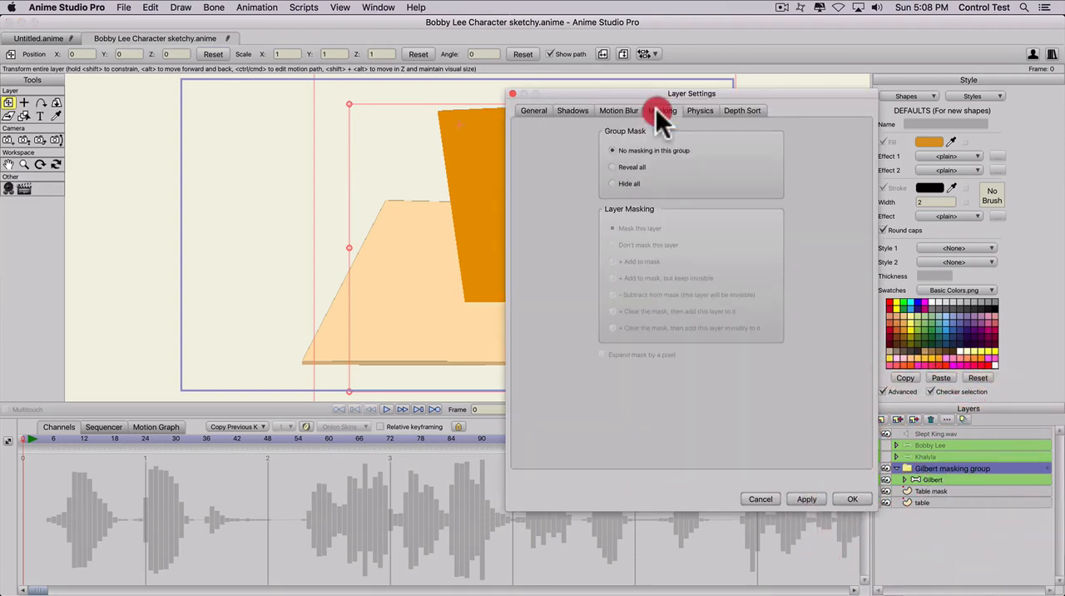
click(613, 182)
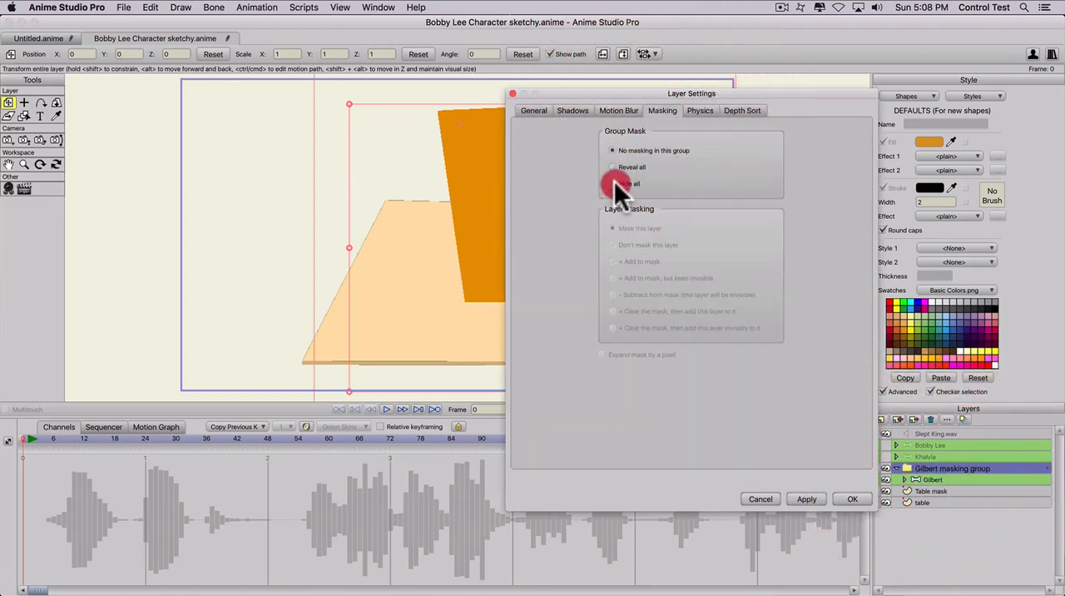
click(800, 498)
click(850, 497)
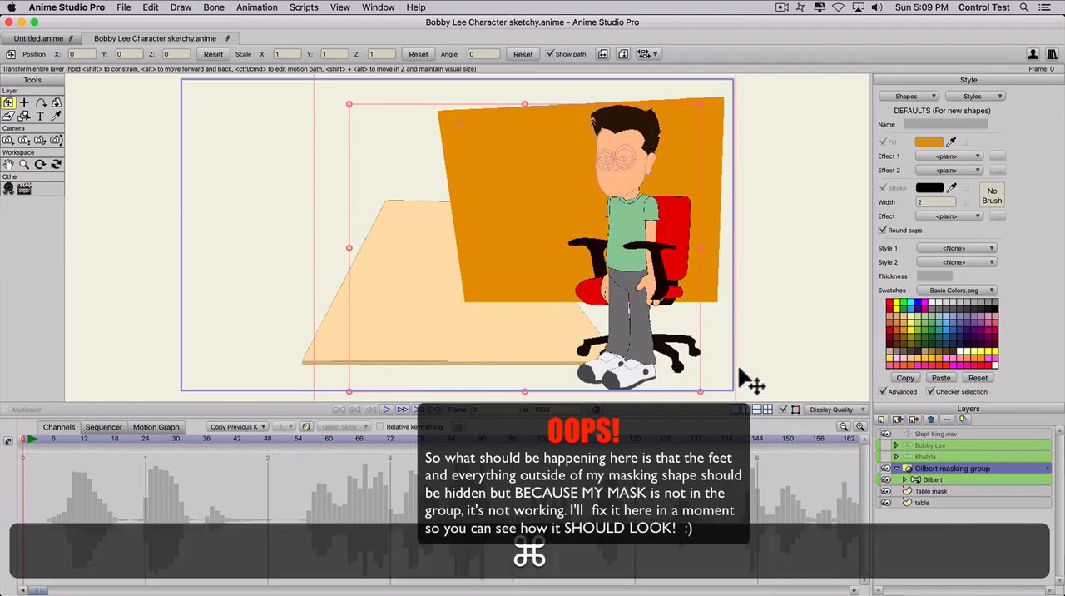
key(super+r)
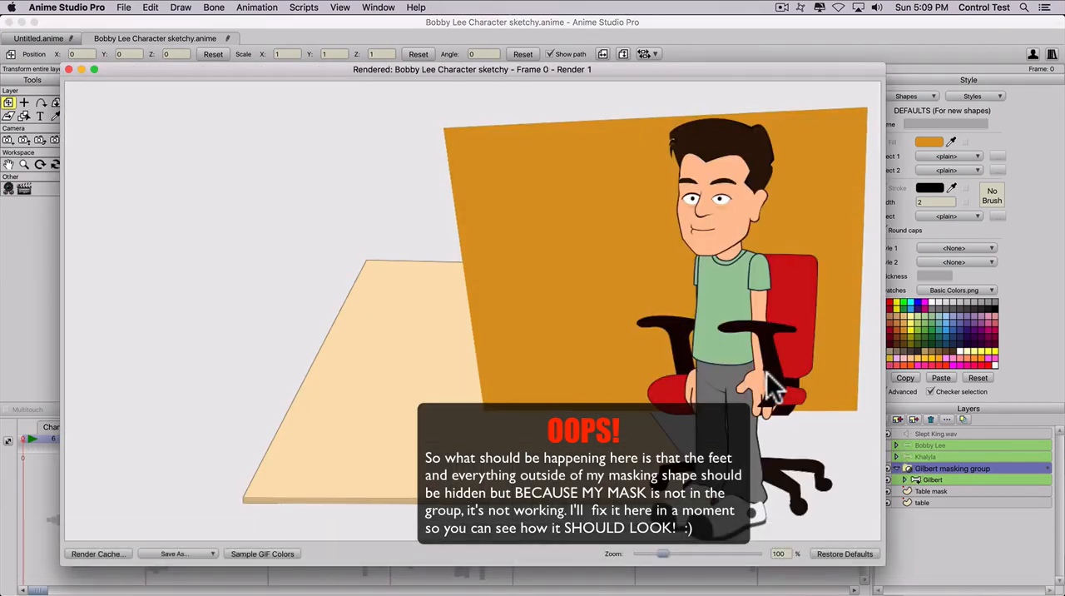
click(68, 69)
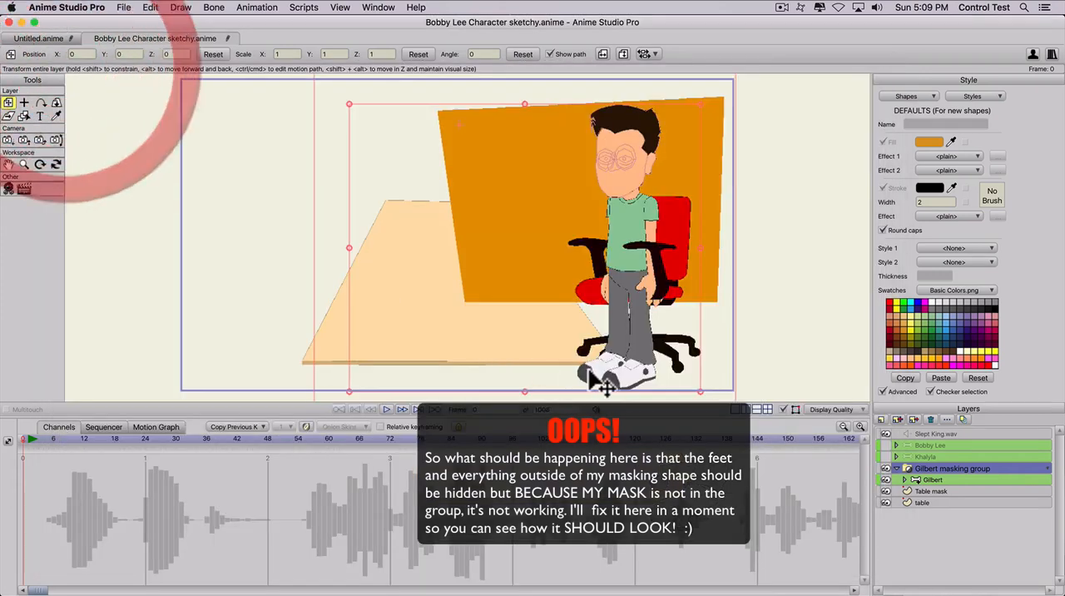
- Try moving the Table mask layer into the Gilbert masking group, and undo back to before the group's masking was set
click(926, 489)
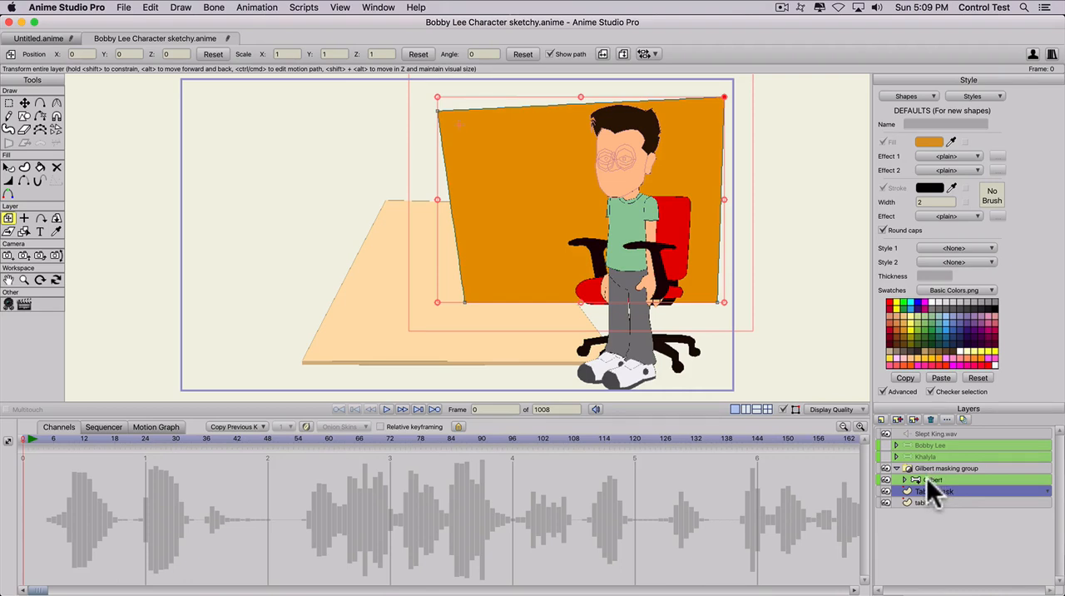
click(928, 479)
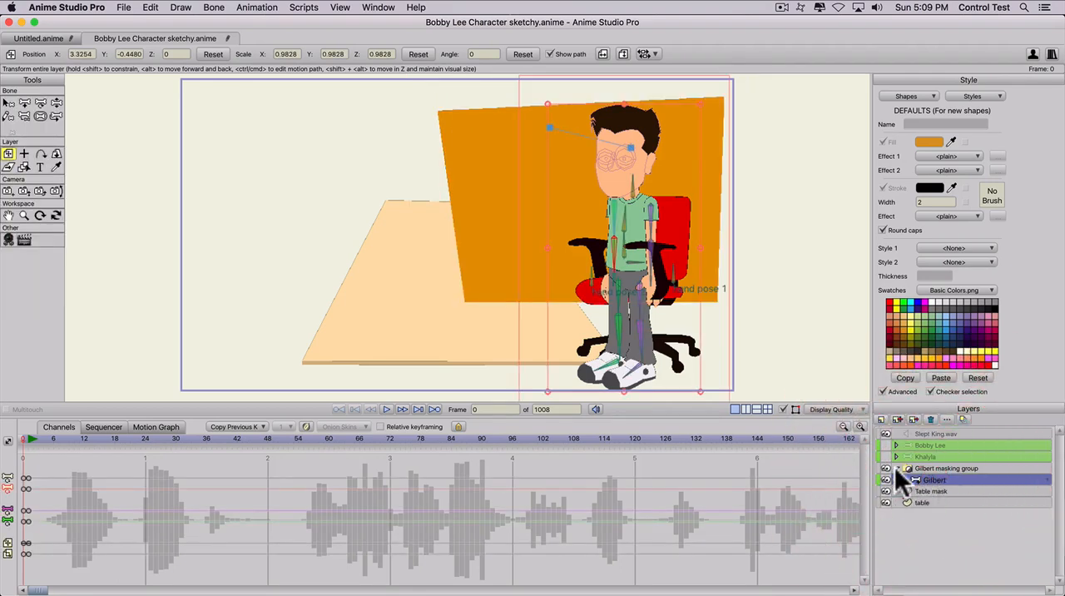
key(super+z)
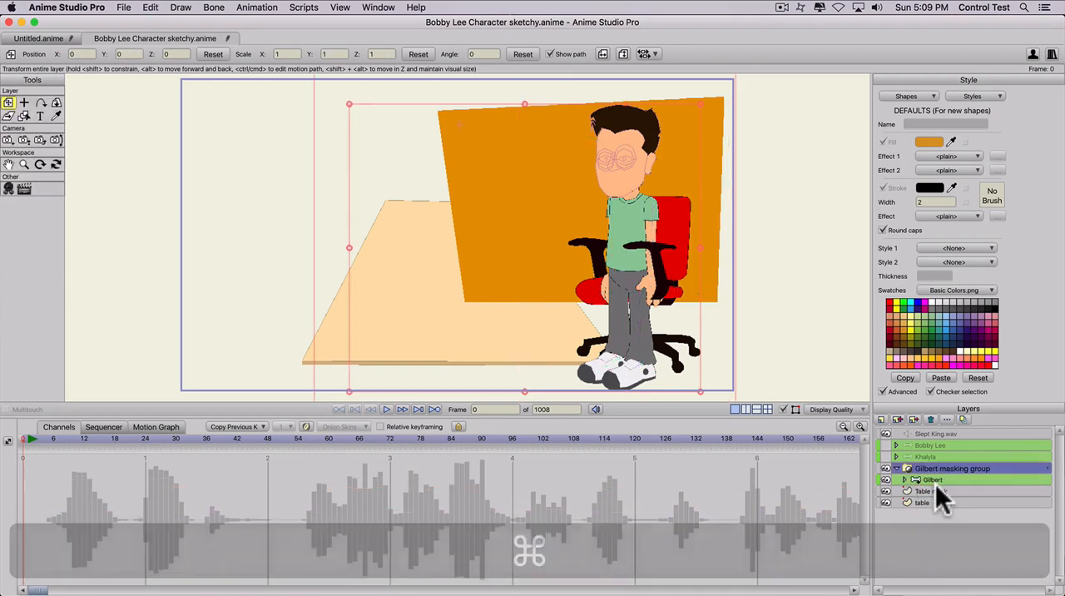
click(919, 488)
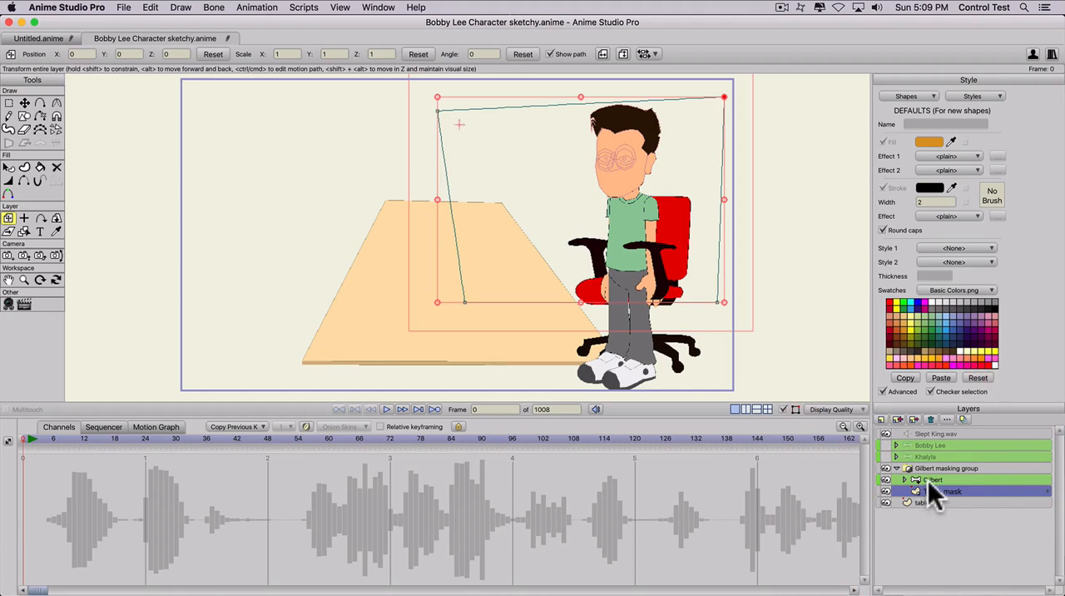
key(super+z)
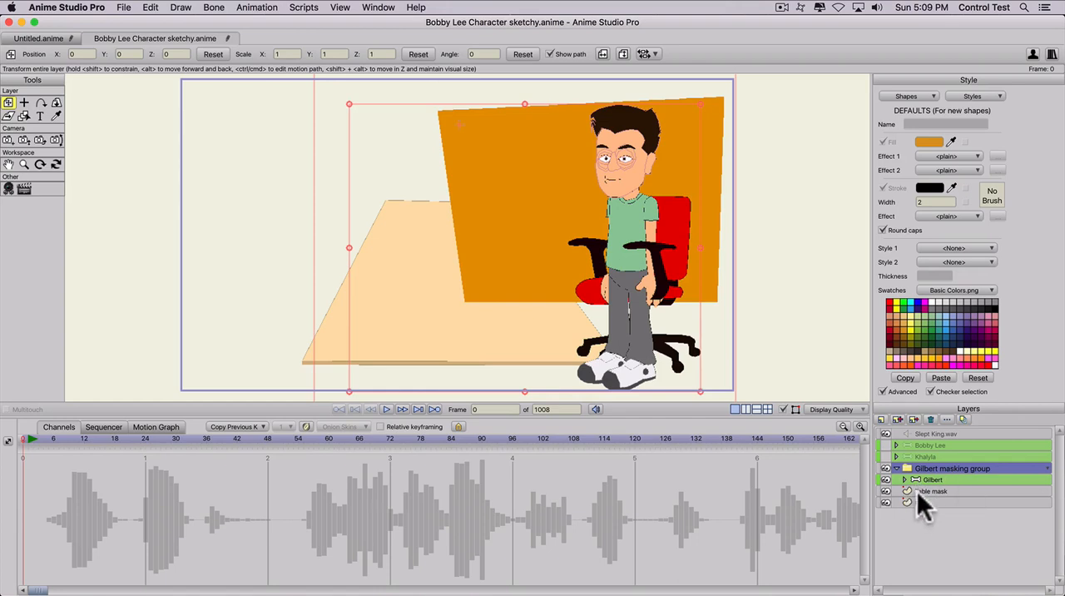
- Move the Table mask layer into the Gilbert masking group beneath Gilbert, and set the group's mask to Hide all
click(925, 490)
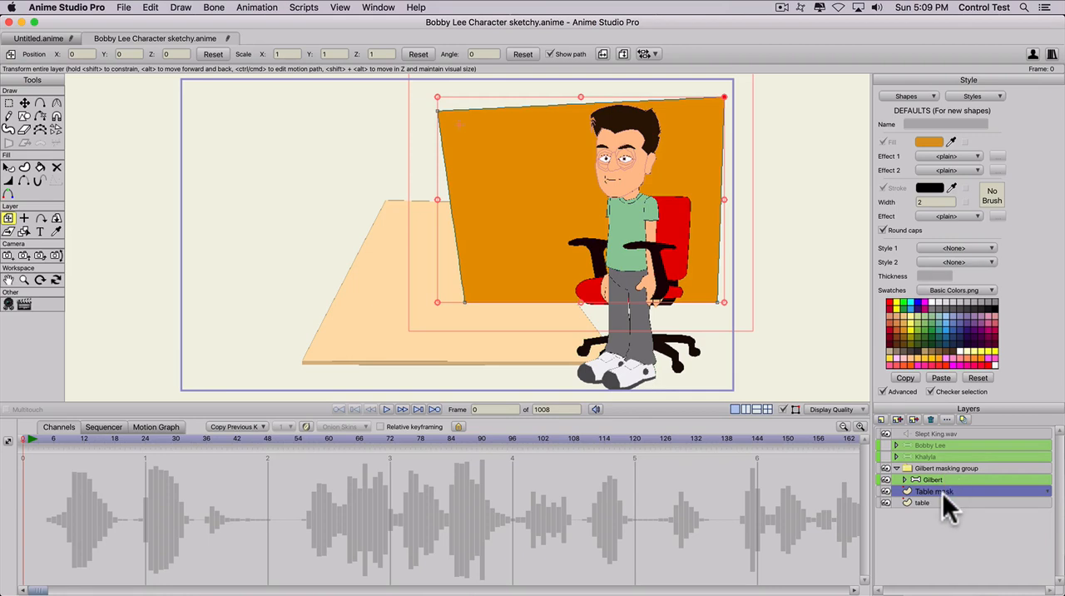
drag(943, 492, 938, 482)
double_click(939, 467)
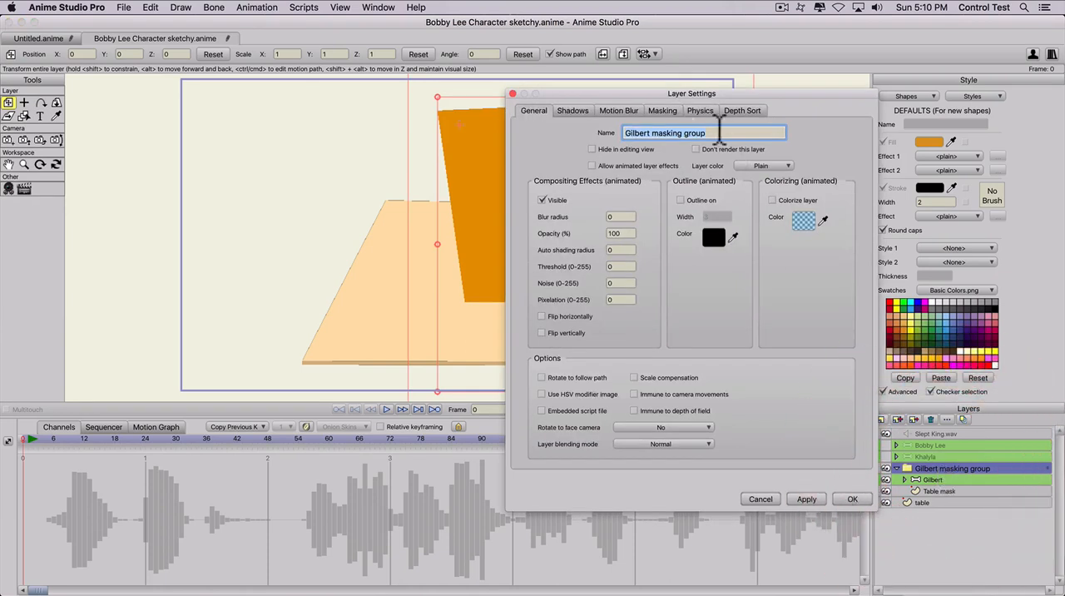
click(662, 110)
click(612, 183)
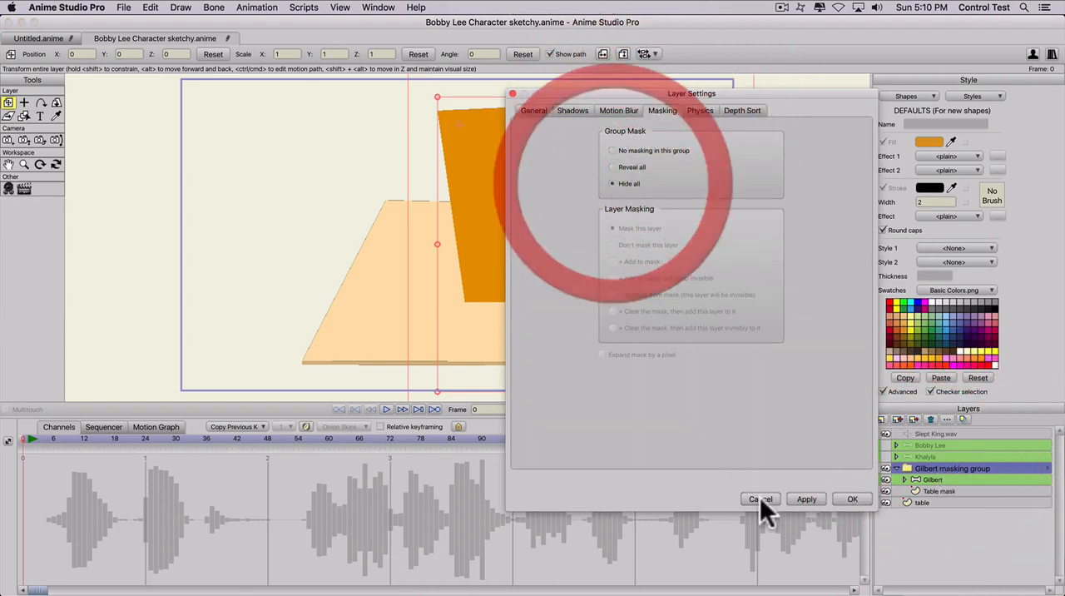
click(804, 497)
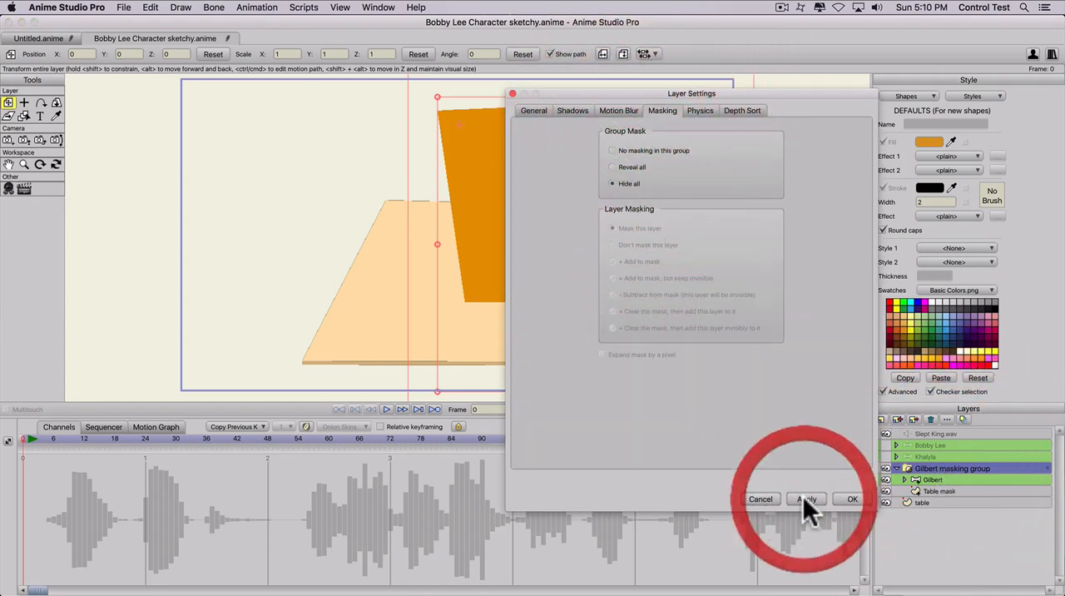
click(848, 497)
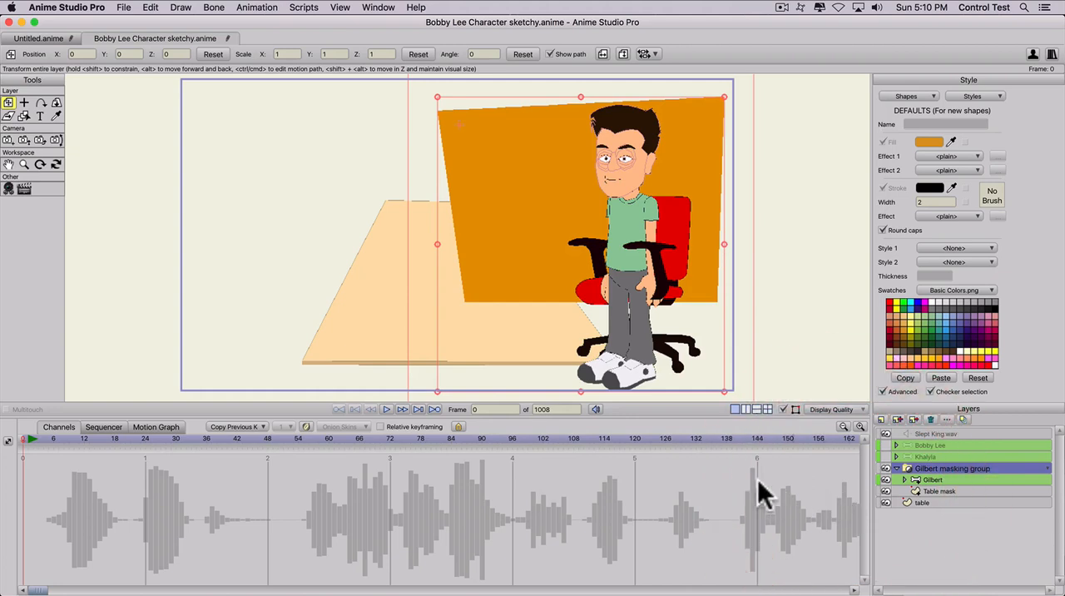
- Set the Gilbert bone layer's layer masking to Mask this layer
double_click(934, 481)
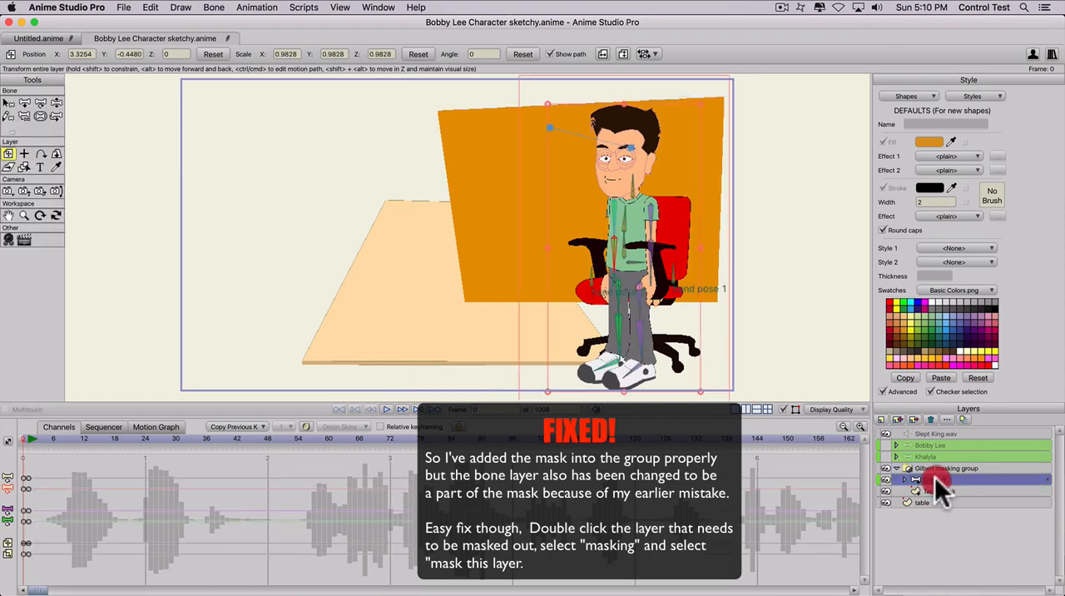
click(659, 109)
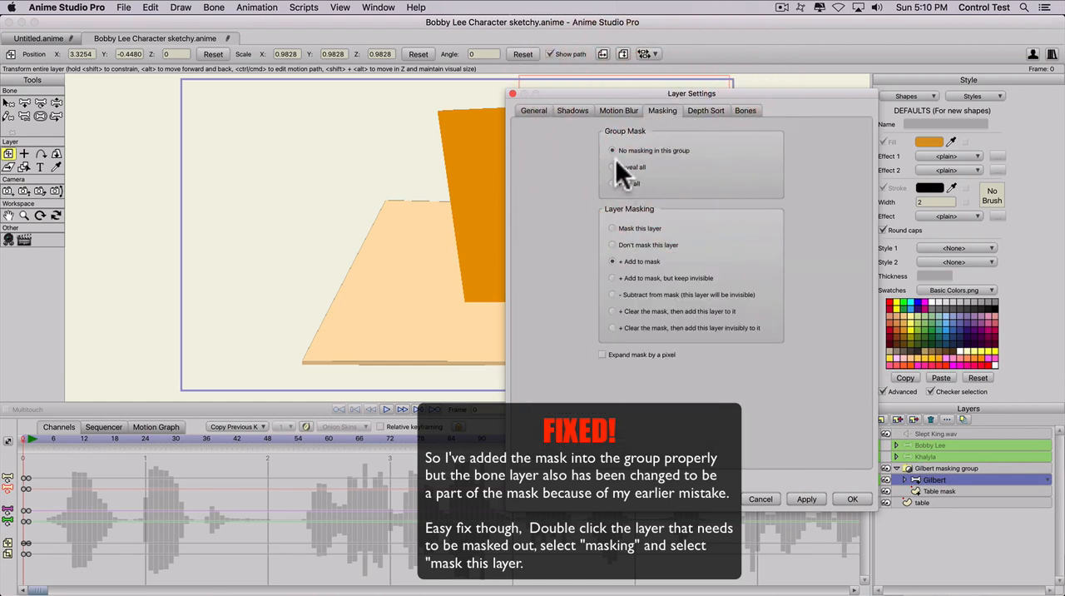
click(611, 228)
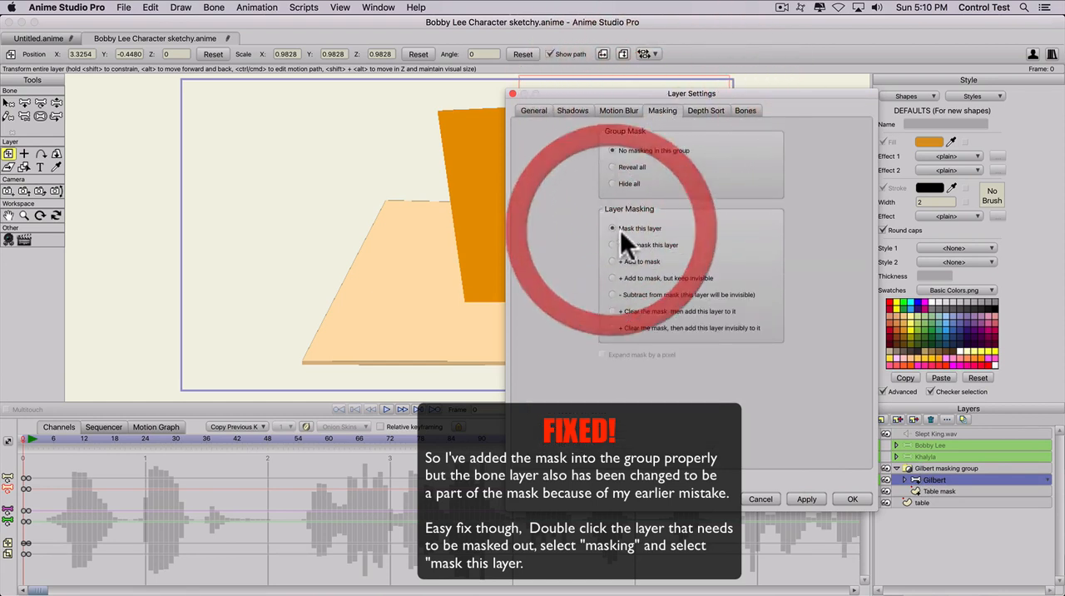
click(855, 498)
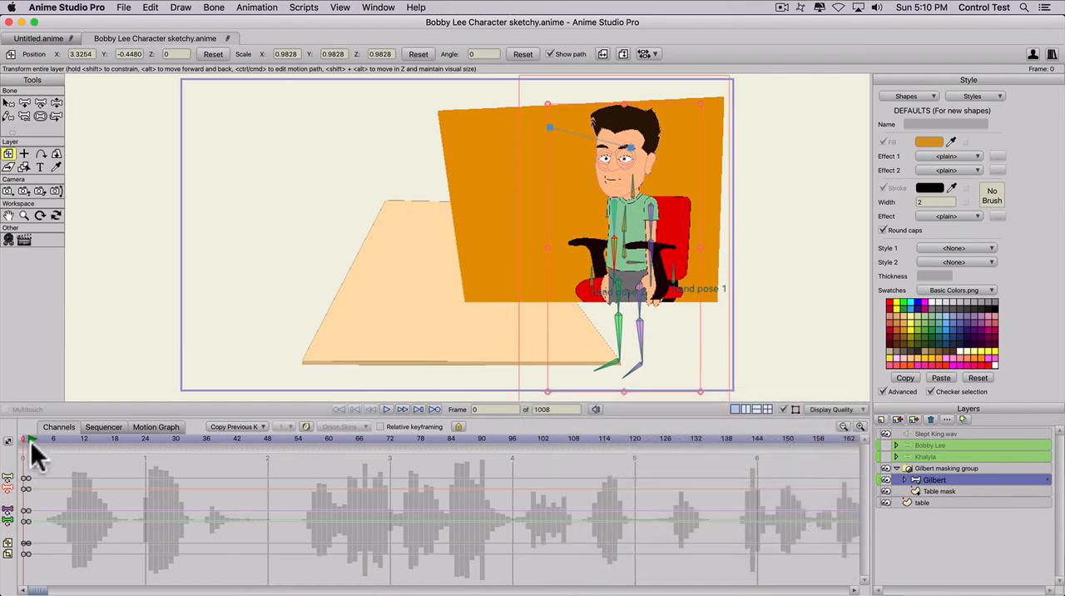
- At frame 0, add points to the Table mask shape's lower edge and shape it along the table's right edge
click(24, 438)
click(10, 438)
click(939, 489)
key(a)
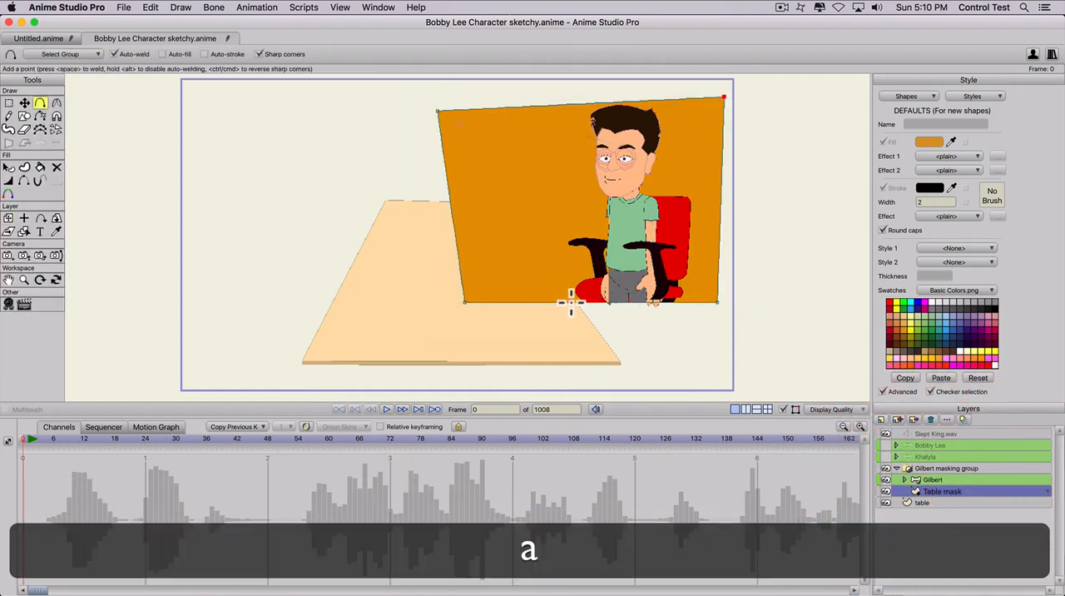
drag(571, 302, 507, 253)
scroll(623, 365, up, 2)
key(space)
scroll(570, 305, up, 6)
key(space)
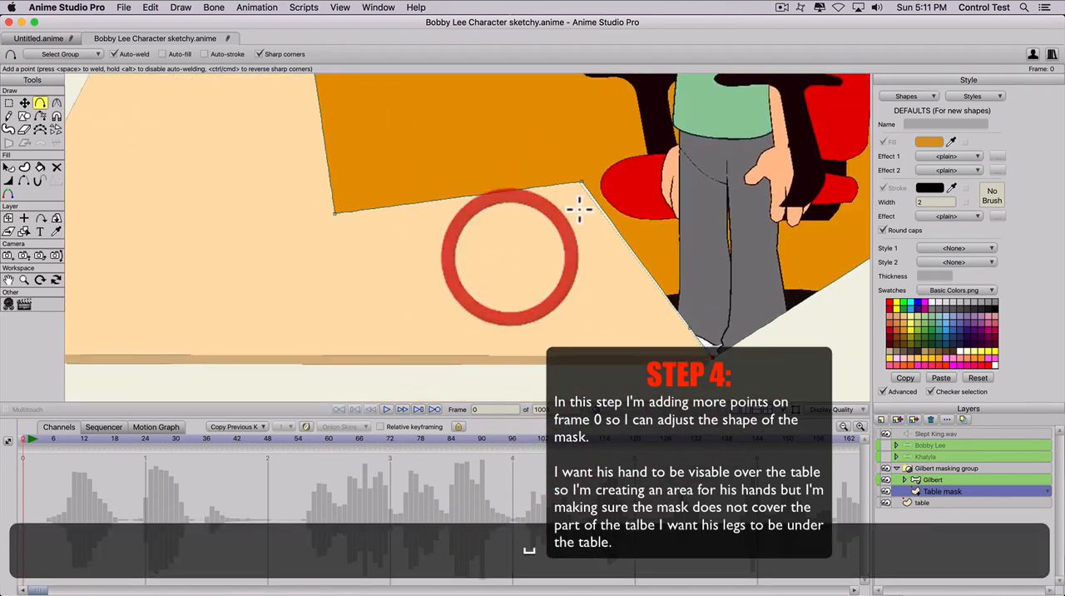
key(t)
click(580, 183)
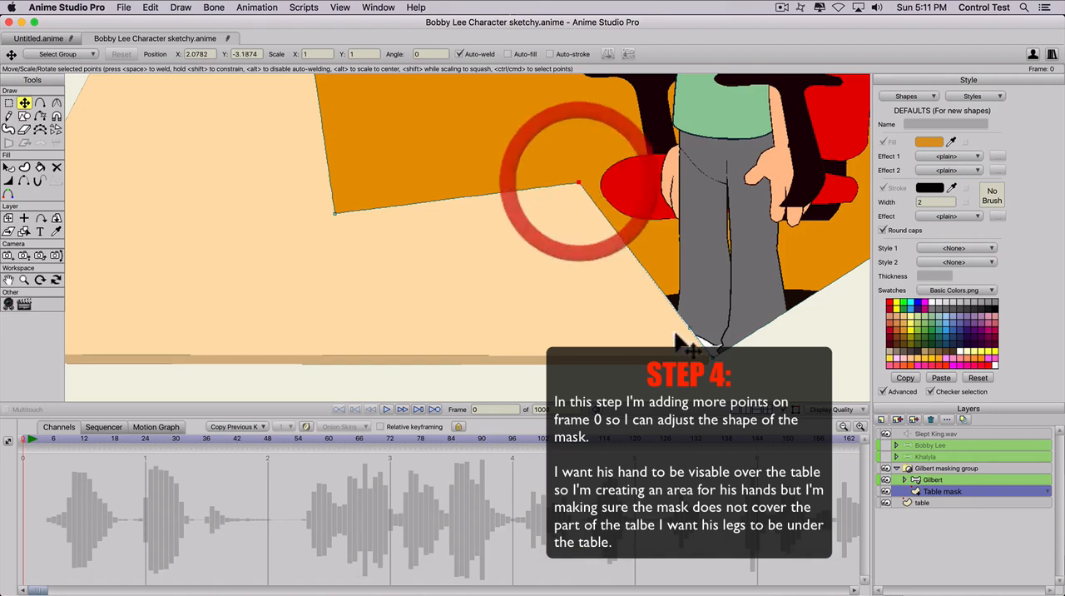
- Fit the Table mask's lower points to the table's front right corner, at about X 3.12, Y -4.56
key(t)
click(701, 345)
drag(700, 345, 629, 340)
key(t)
click(645, 308)
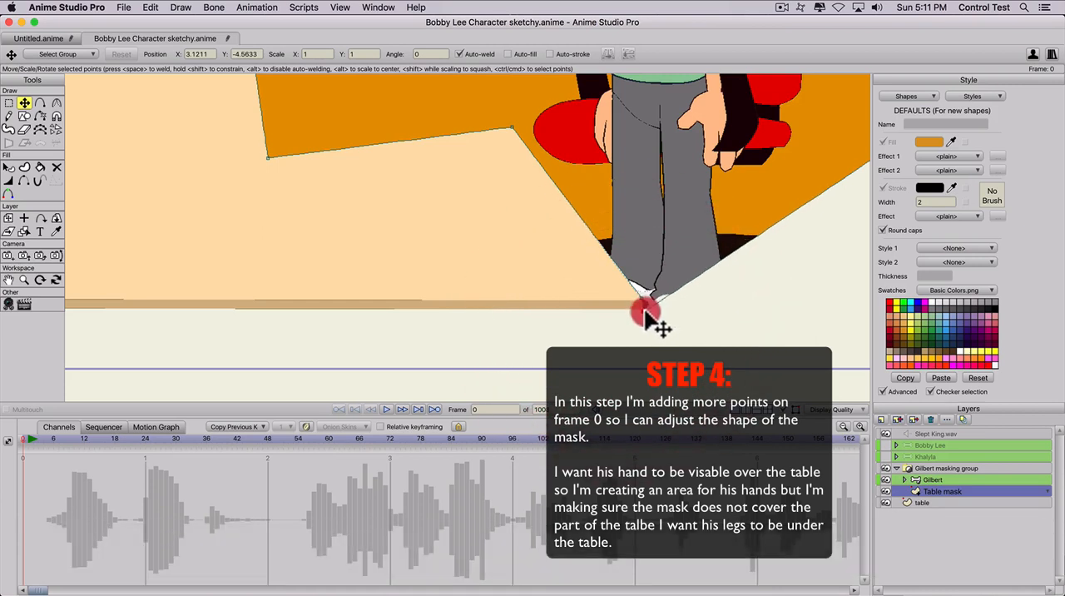
- Add points to extend the Table mask below the table to the frame's bottom edge, covering Gilbert's feet and the chair base
drag(644, 309, 443, 370)
key(a)
drag(652, 269, 867, 368)
scroll(620, 328, down, 3)
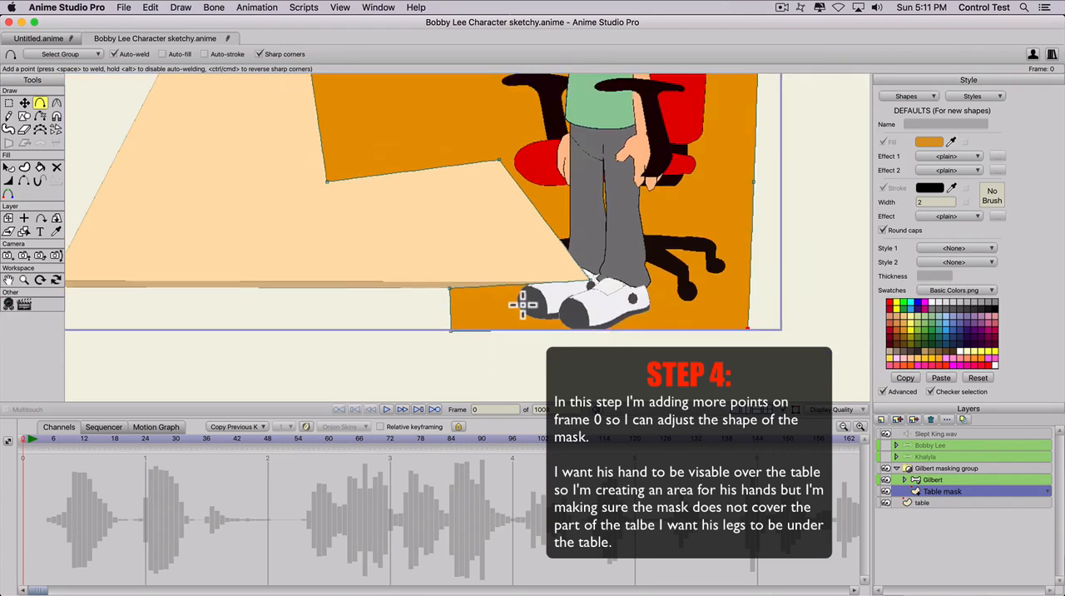
- Add a mask point under the table's front edge and align it to the right corner at about X 3.12, Y -4.66
scroll(524, 305, up, 5)
key(a)
drag(610, 327, 708, 333)
key(t)
scroll(439, 361, down, 3)
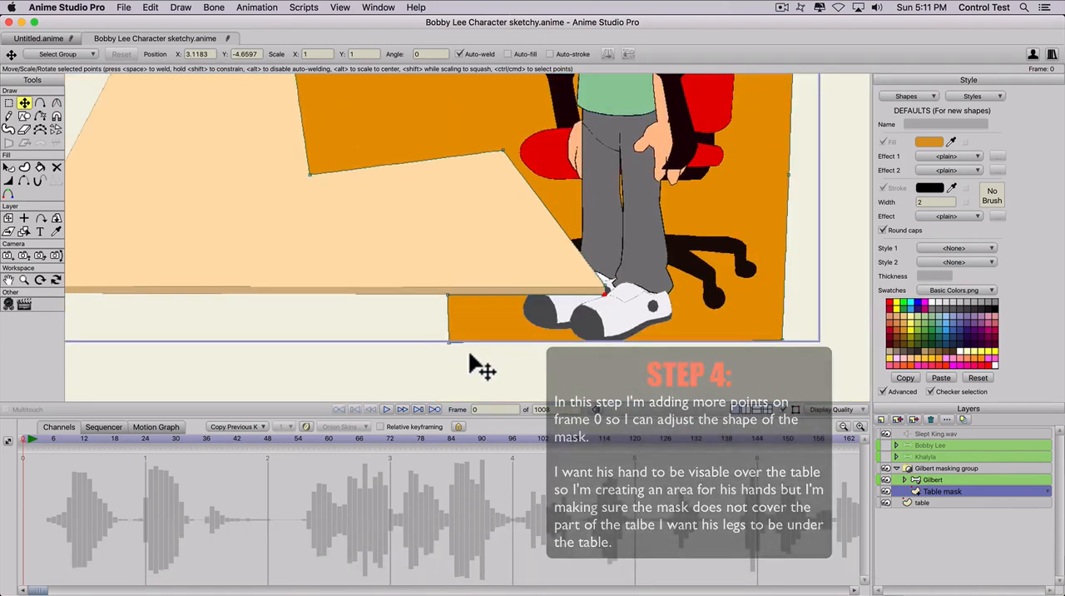
scroll(506, 266, down, 4)
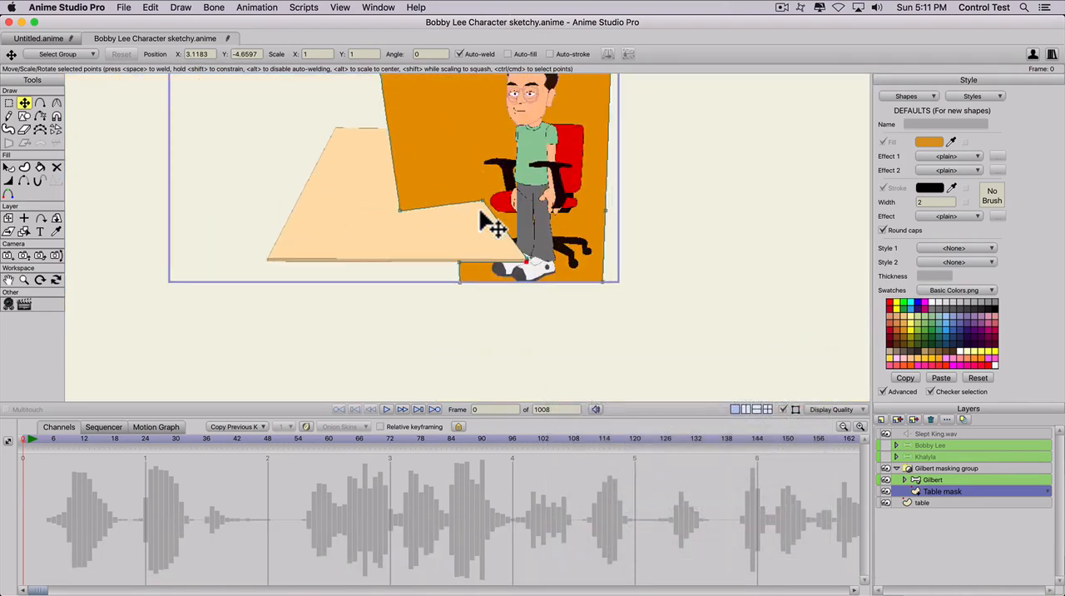
- Move the mask's lower right corner outward and straighten its right side with the middle point at about X 5.17, Y -3.44
key(t)
click(612, 283)
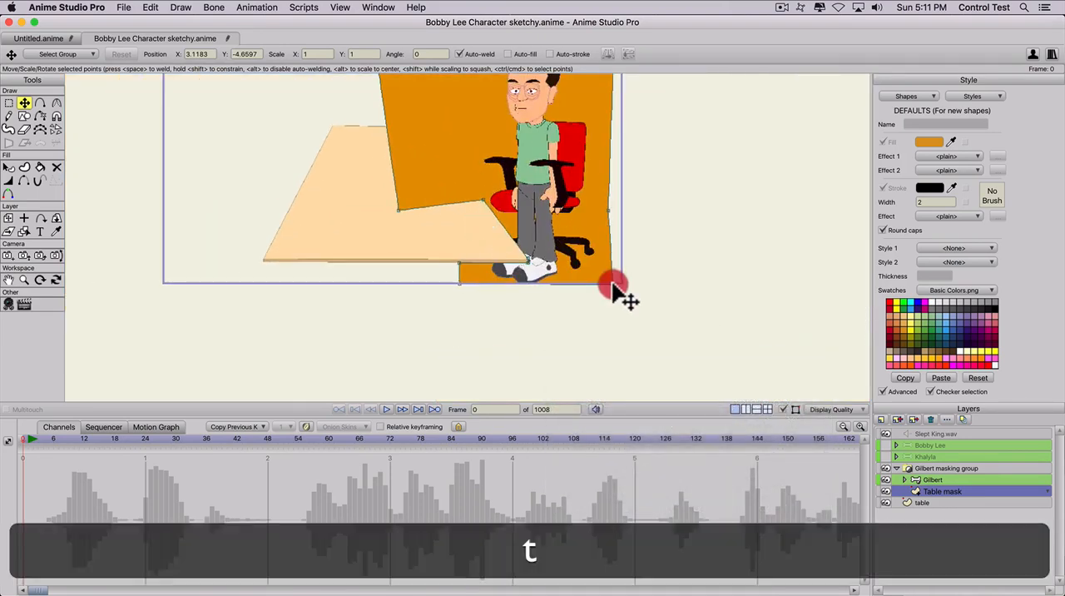
key(t)
drag(609, 211, 614, 210)
scroll(535, 218, down, 2)
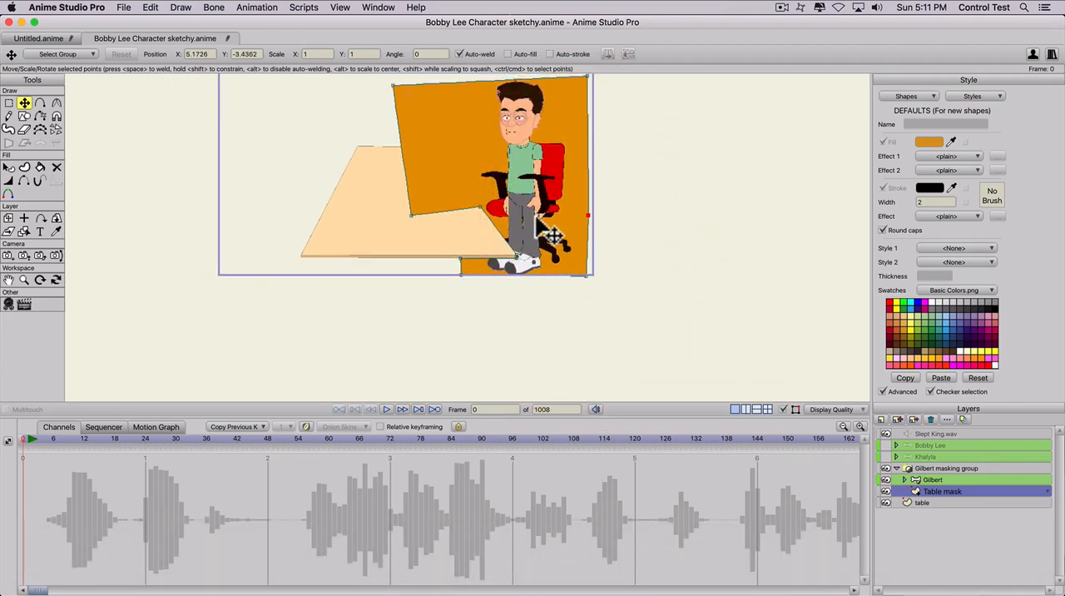
key(space)
drag(158, 348, 240, 406)
scroll(295, 391, up, 2)
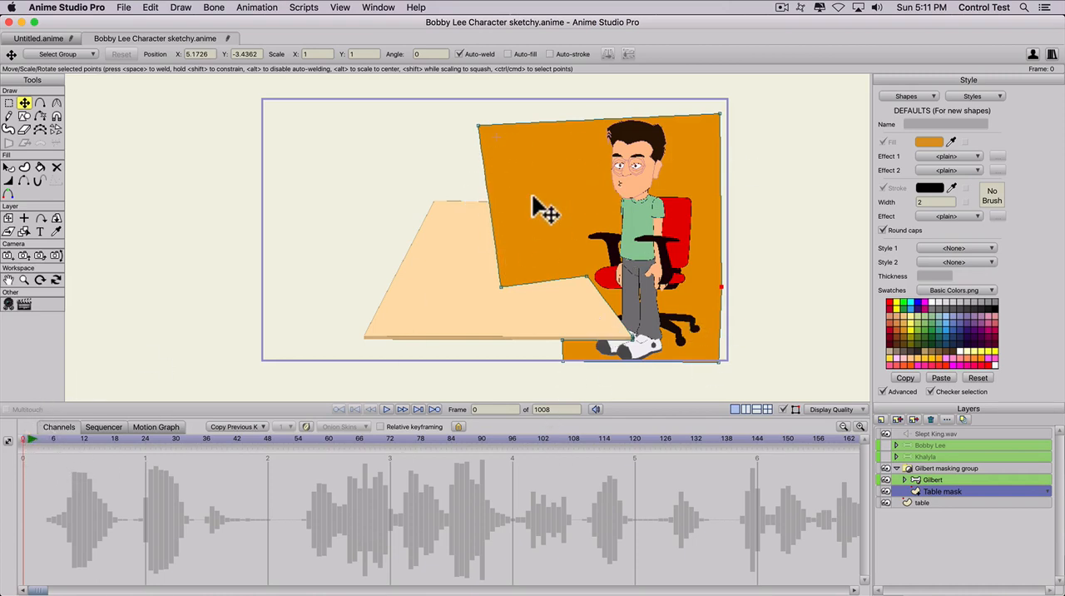
- At frame 1, move the Table mask's right-edge point up along the table's edge to Gilbert's lap
click(28, 436)
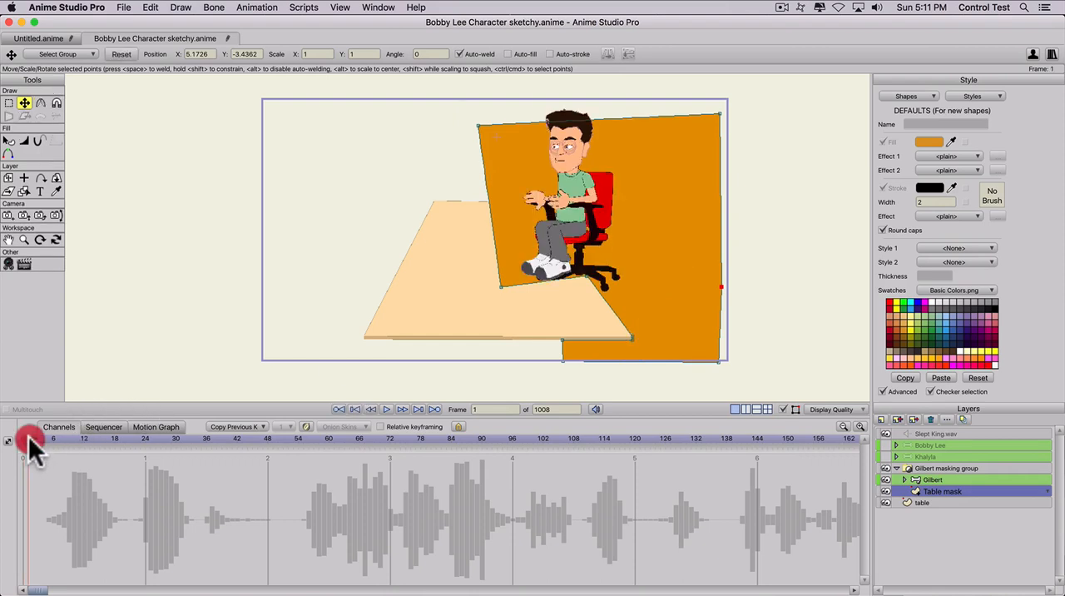
mouse_move(28, 436)
mouse_down()
mouse_move(141, 445)
mouse_move(7, 439)
mouse_move(31, 451)
mouse_move(1, 453)
mouse_move(27, 438)
mouse_up()
click(140, 441)
key(t)
drag(588, 279, 546, 221)
scroll(555, 232, up, 3)
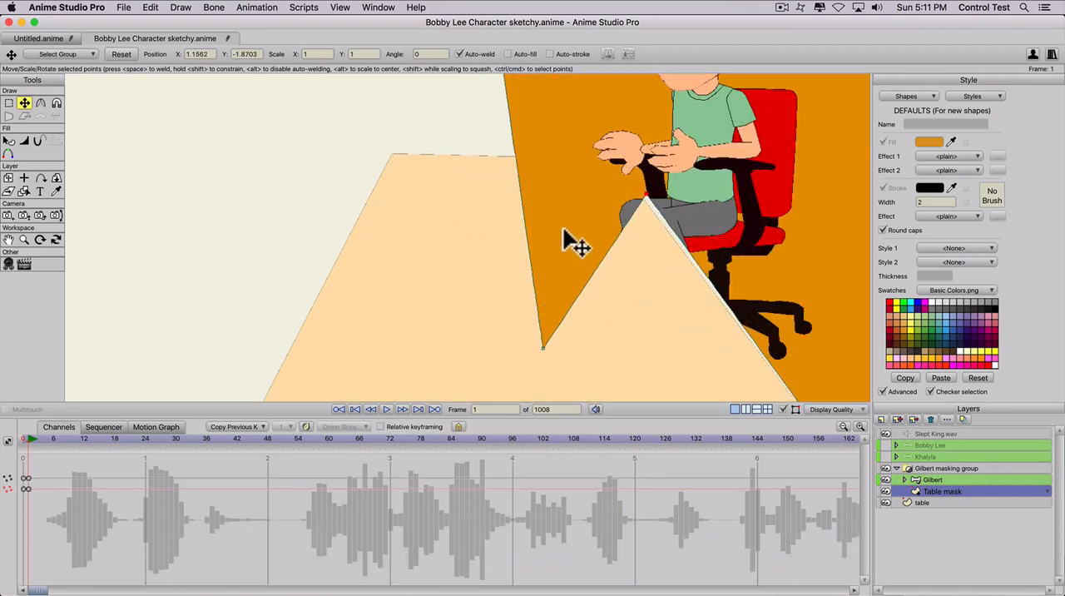
key(t)
drag(660, 208, 642, 196)
- Raise the mask's inner tabletop point to about X 0.37, Y -1.87, and fine-tune the lap point to about X 1.11, Y -1.91
key(t)
drag(545, 354, 569, 190)
scroll(608, 236, down, 1)
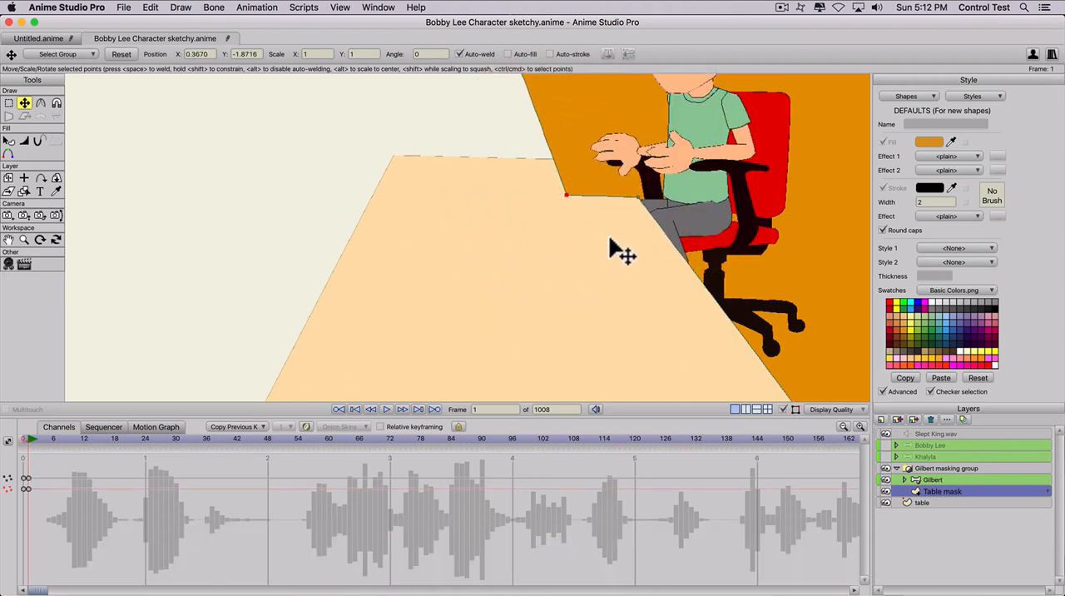
key(t)
drag(635, 198, 634, 198)
click(635, 197)
- Fit the mask point at the table's front right corner to about X 3.11, Y -4.57
key(space)
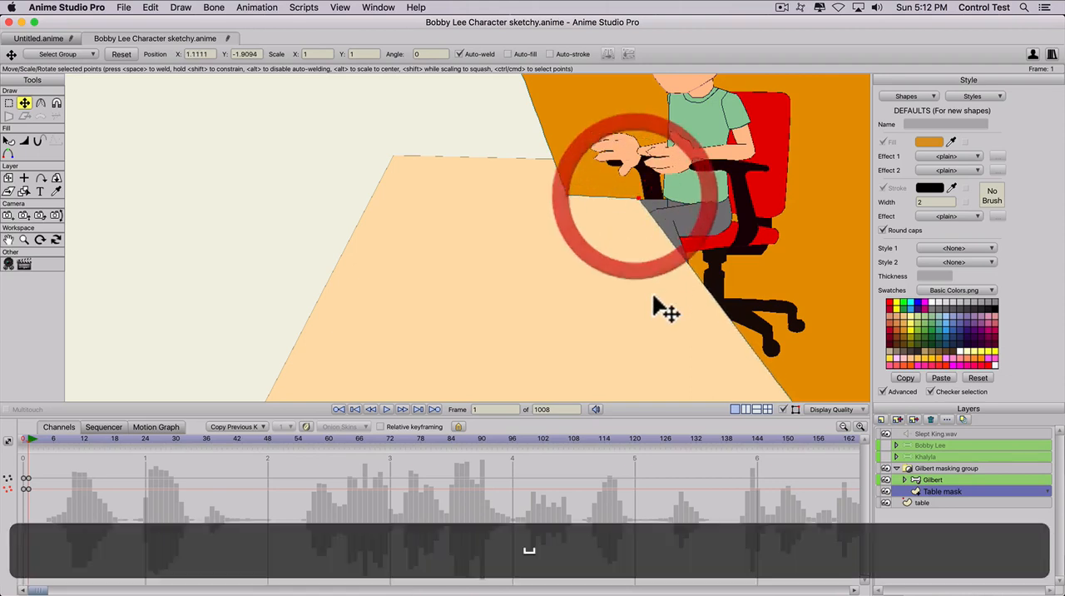
drag(659, 302, 538, 159)
drag(572, 244, 561, 221)
click(703, 290)
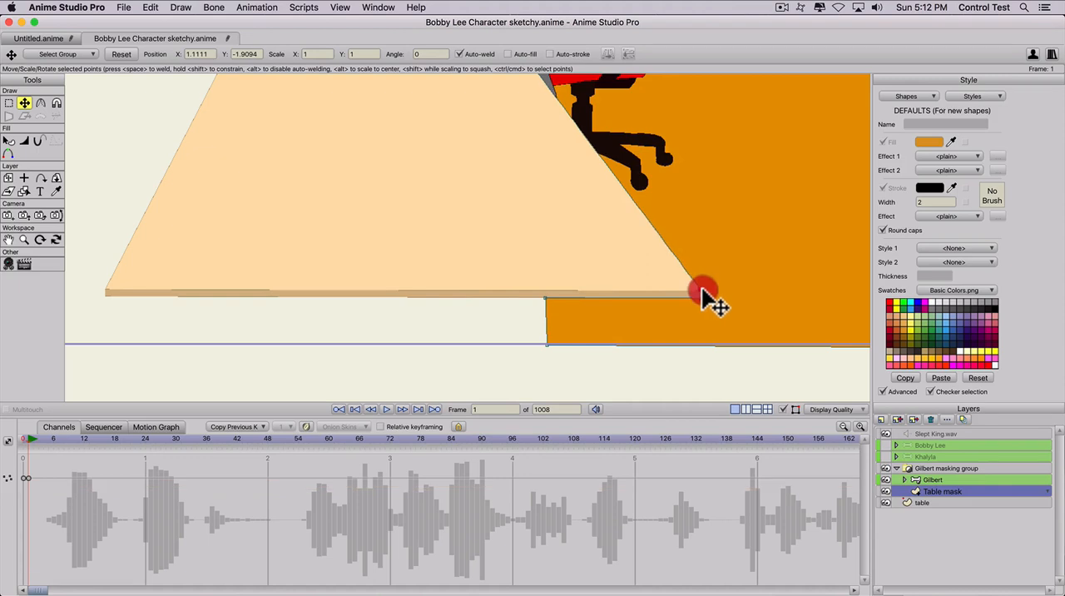
- Move the mask's two upper corners to the frame's top edge, at about X -0.65, Y 0.89 and X 5.21, Y 0.85
scroll(533, 288, down, 1)
key(space)
drag(404, 203, 468, 297)
key(t)
scroll(468, 226, down, 1)
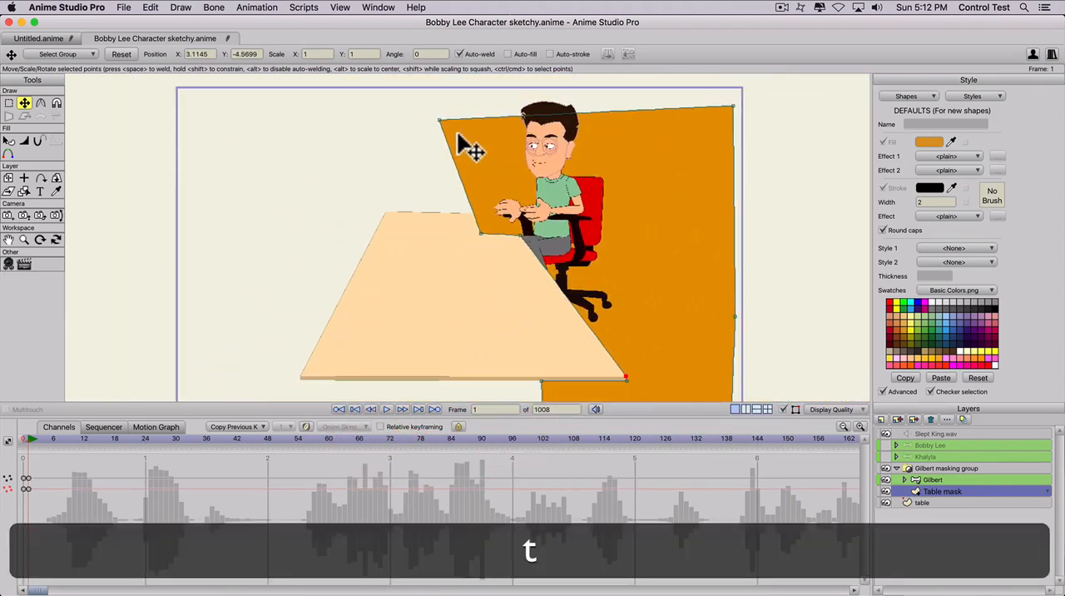
drag(435, 113, 425, 86)
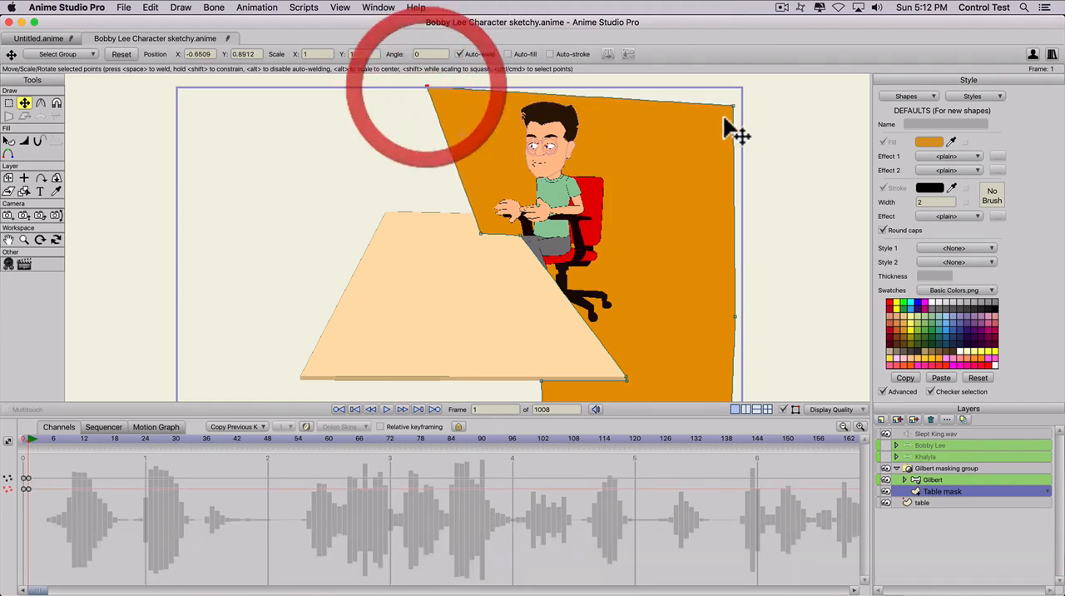
drag(732, 108, 736, 88)
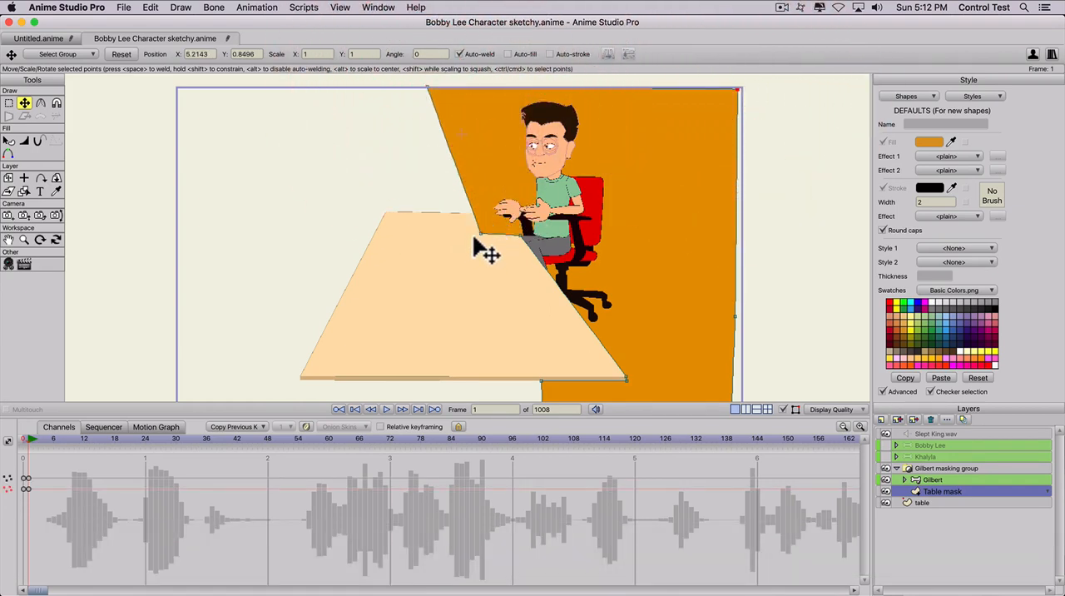
- Widen the mask across the tabletop by moving its inner point to about X -0.51, Y -1.90
mouse_move(470, 241)
mouse_down()
mouse_move(457, 247)
mouse_move(491, 253)
mouse_move(482, 235)
mouse_up()
key(a)
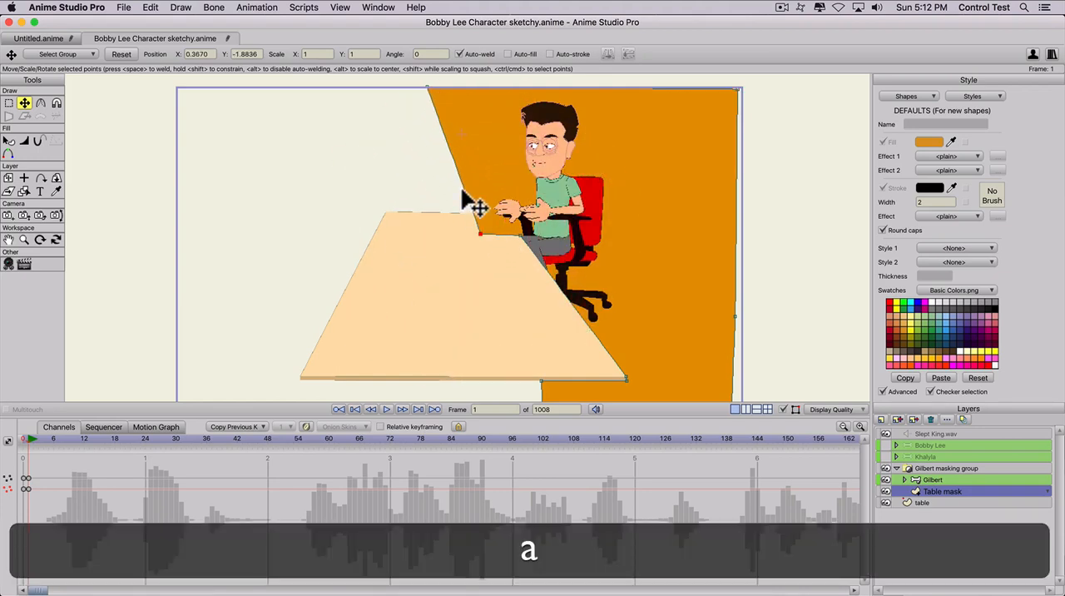
key(t)
drag(480, 234, 429, 241)
click(428, 87)
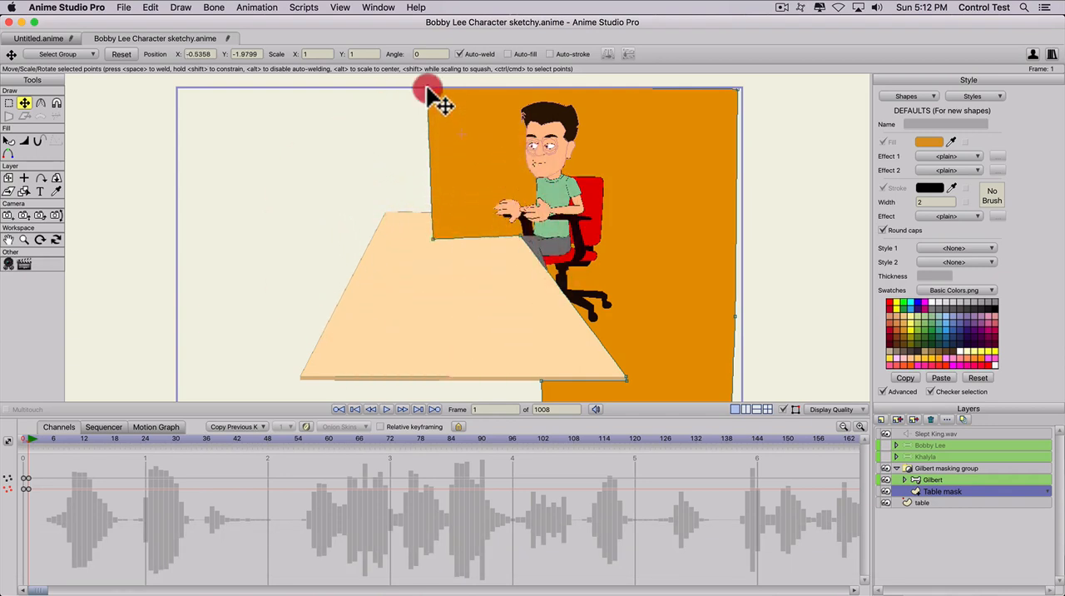
click(433, 235)
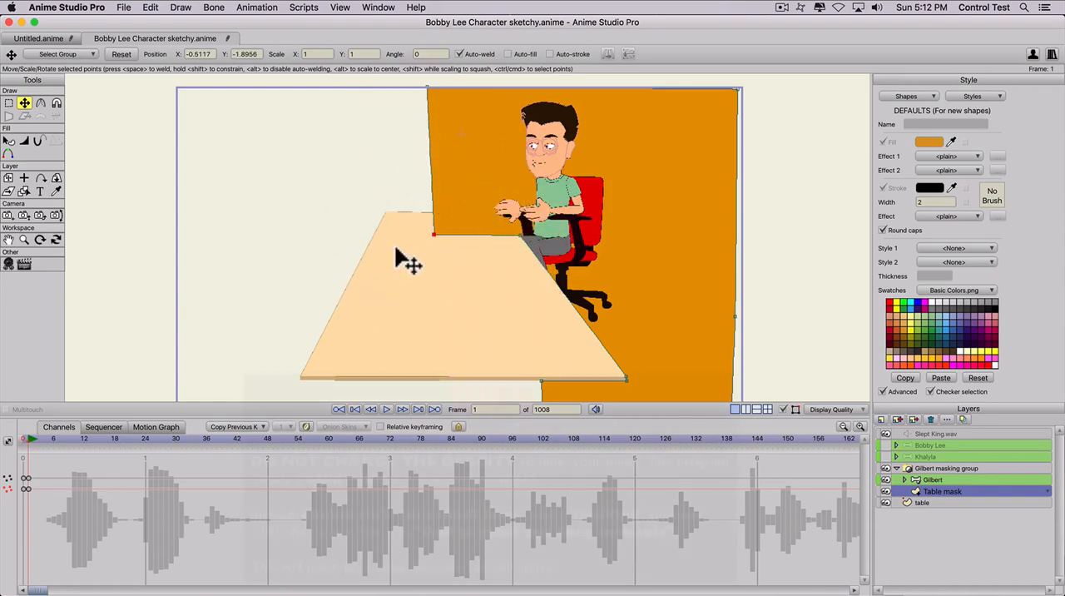
- Return to frame 0 and set the Table mask layer's masking to "+ Add to mask, but keep invisible"
click(24, 440)
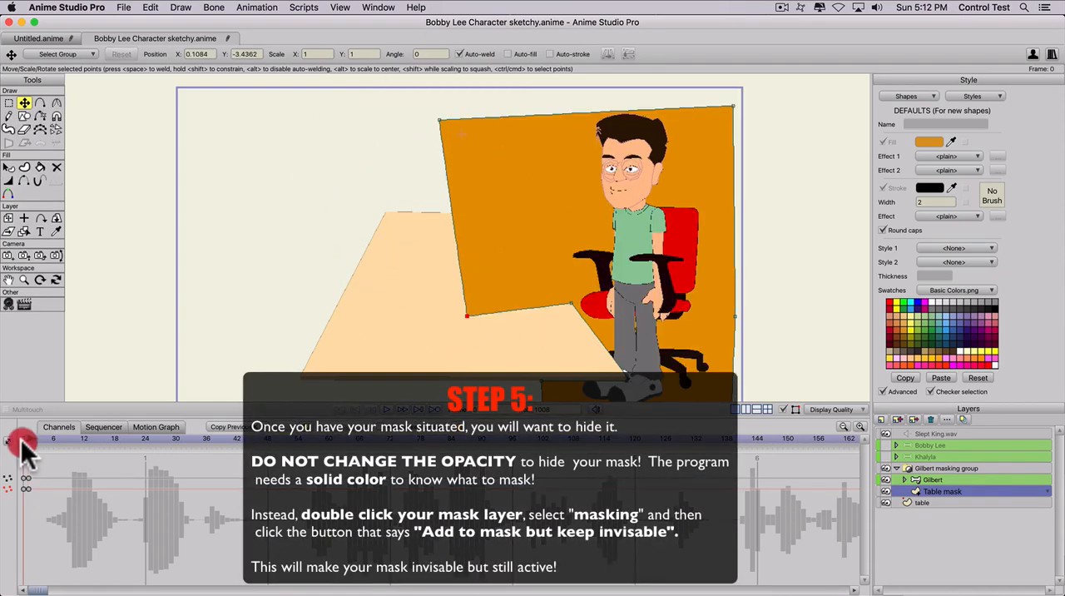
mouse_move(20, 441)
mouse_down()
mouse_move(40, 443)
mouse_move(3, 447)
mouse_up()
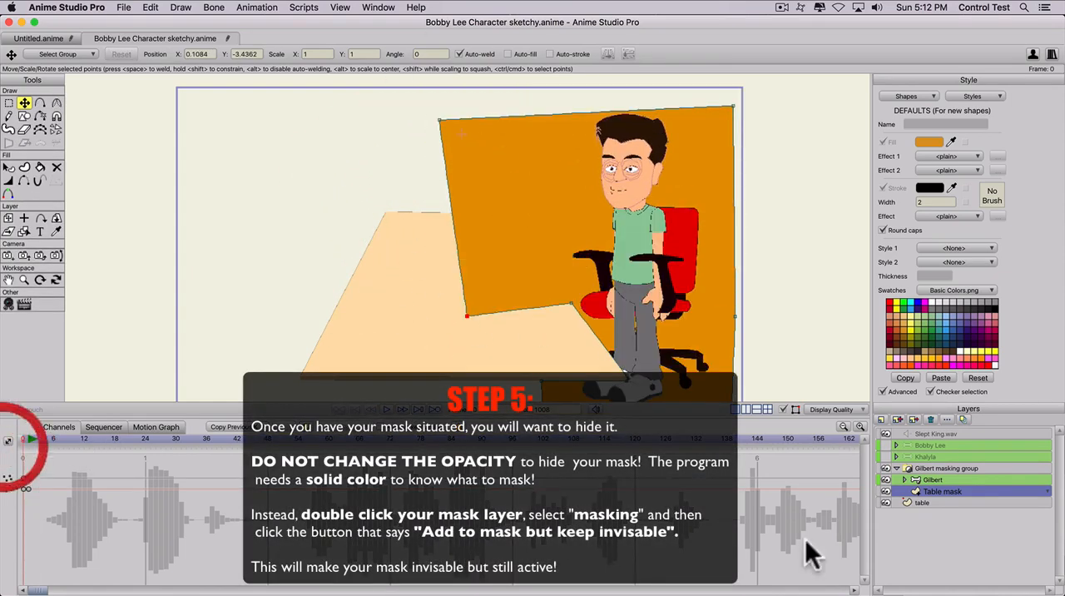
double_click(942, 490)
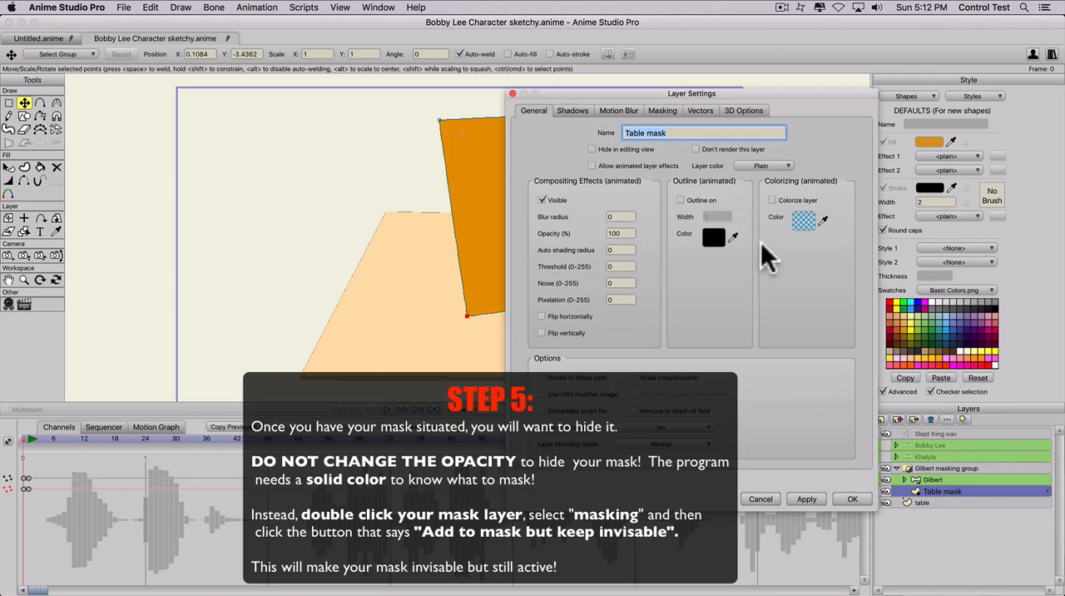
click(656, 109)
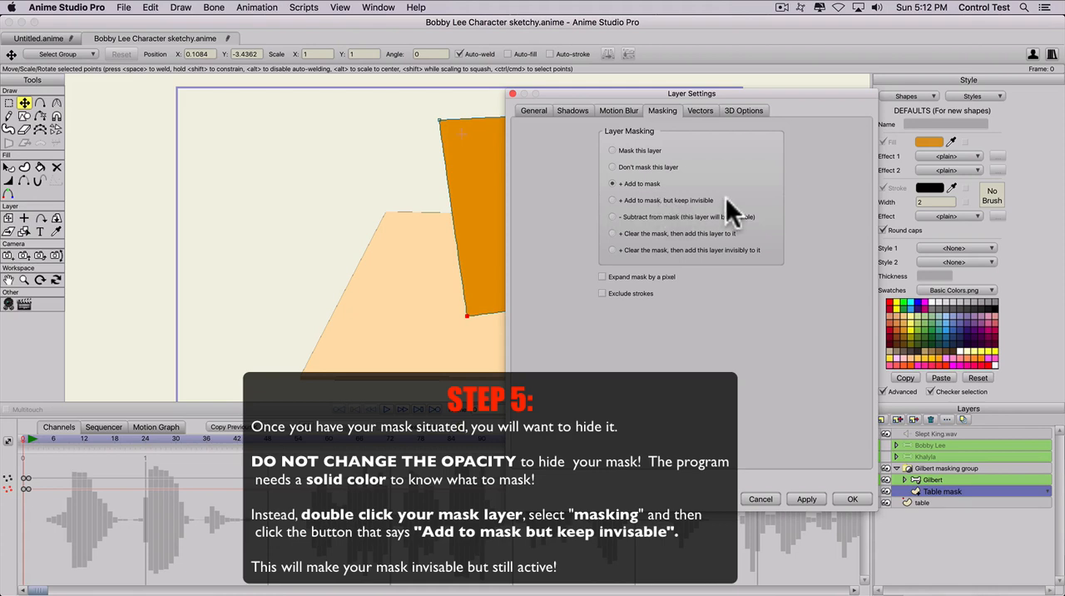
click(613, 196)
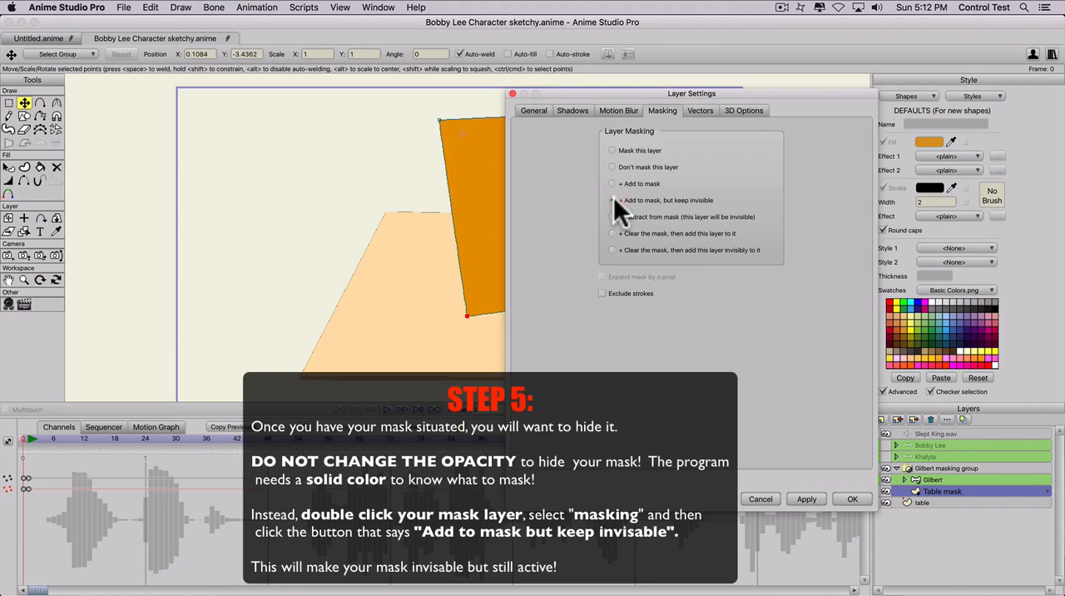
click(804, 498)
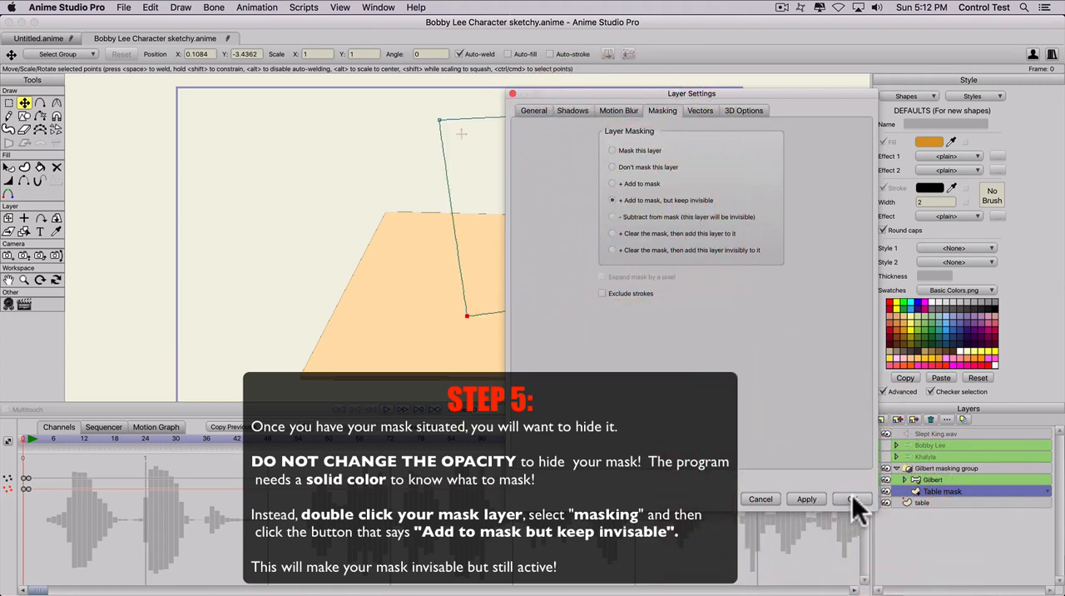
click(852, 499)
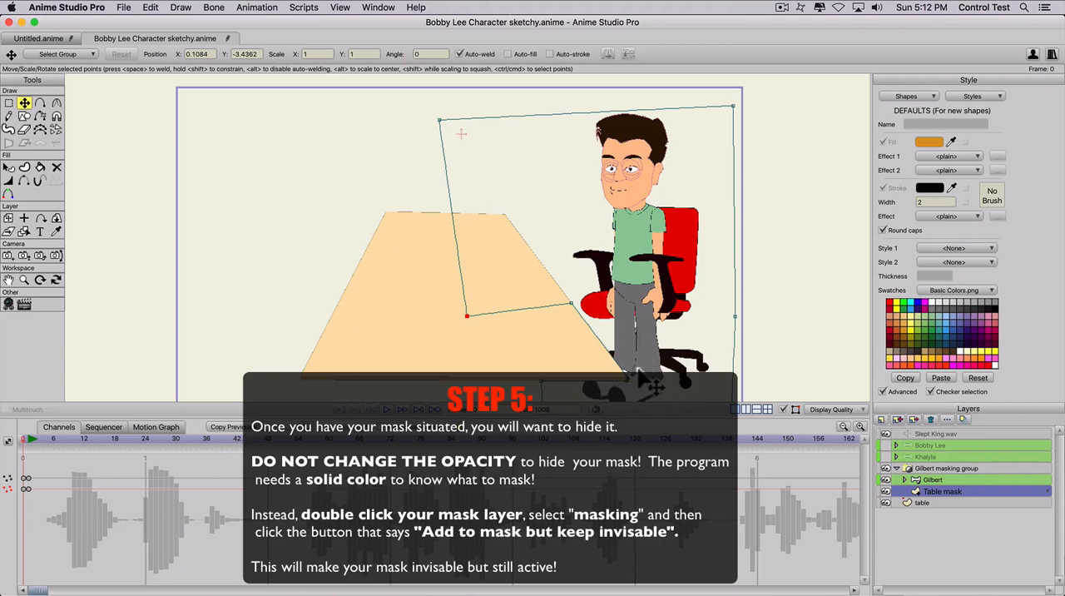
- Examine the invisible mask's effect on Gilbert and the chair at frame 0 and frame 1
scroll(619, 374, up, 1)
key(space)
drag(566, 331, 536, 270)
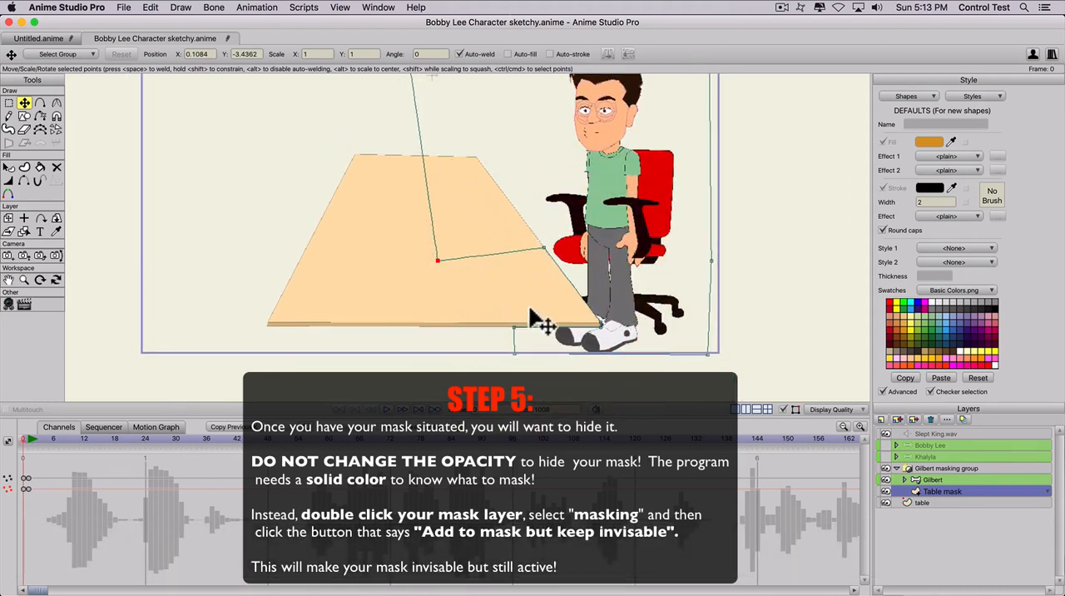
mouse_move(29, 440)
mouse_down()
mouse_move(41, 436)
mouse_move(29, 437)
mouse_up()
drag(308, 281, 351, 352)
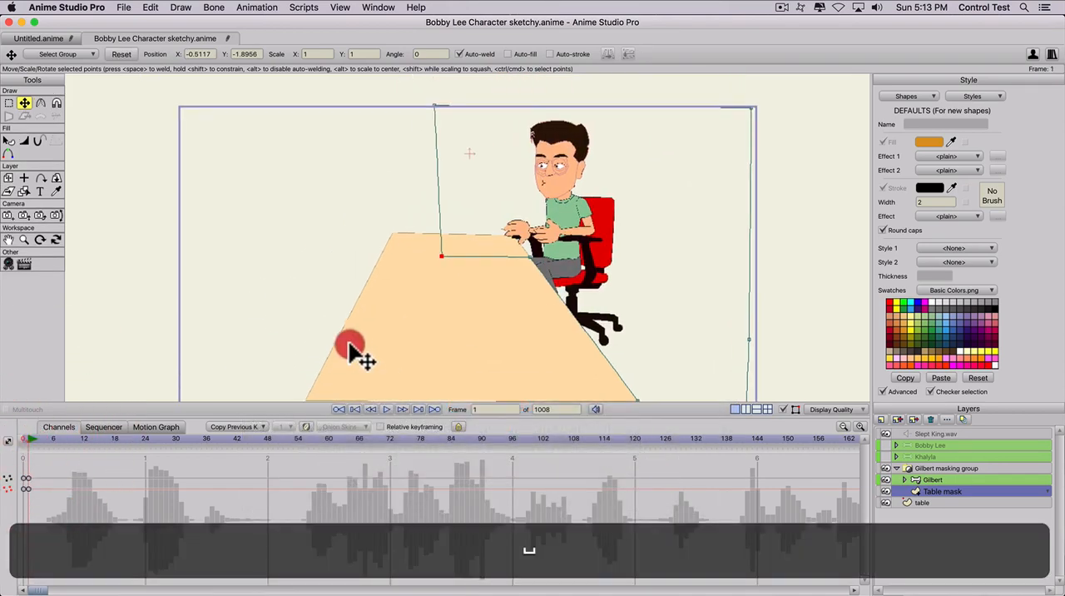
- Try leaning Gilbert forward with both arms reaching over the table to test the mask
click(925, 479)
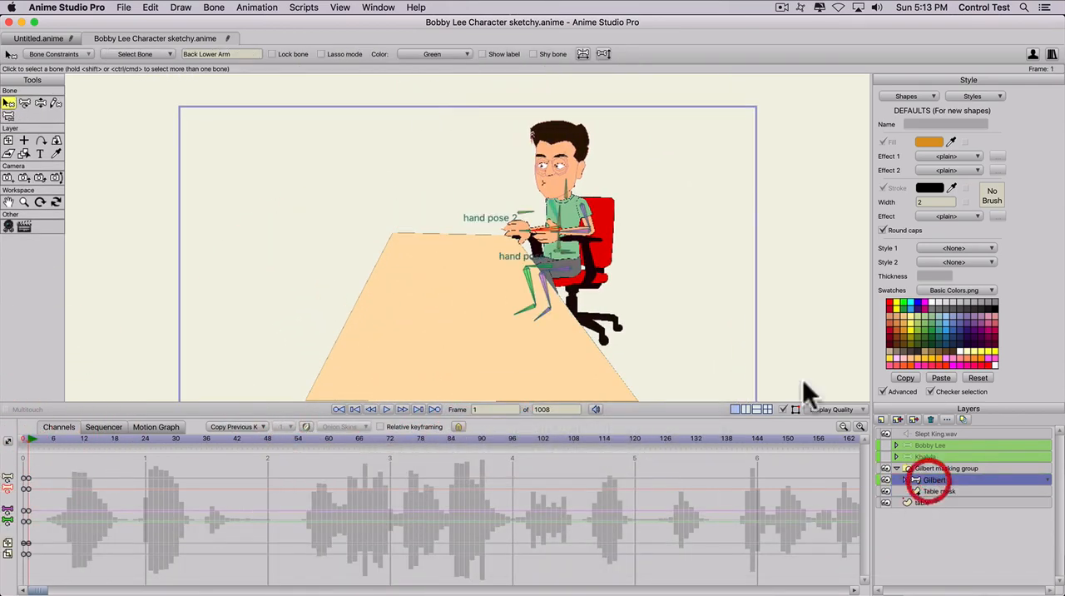
key(z)
drag(571, 240, 562, 200)
key(z)
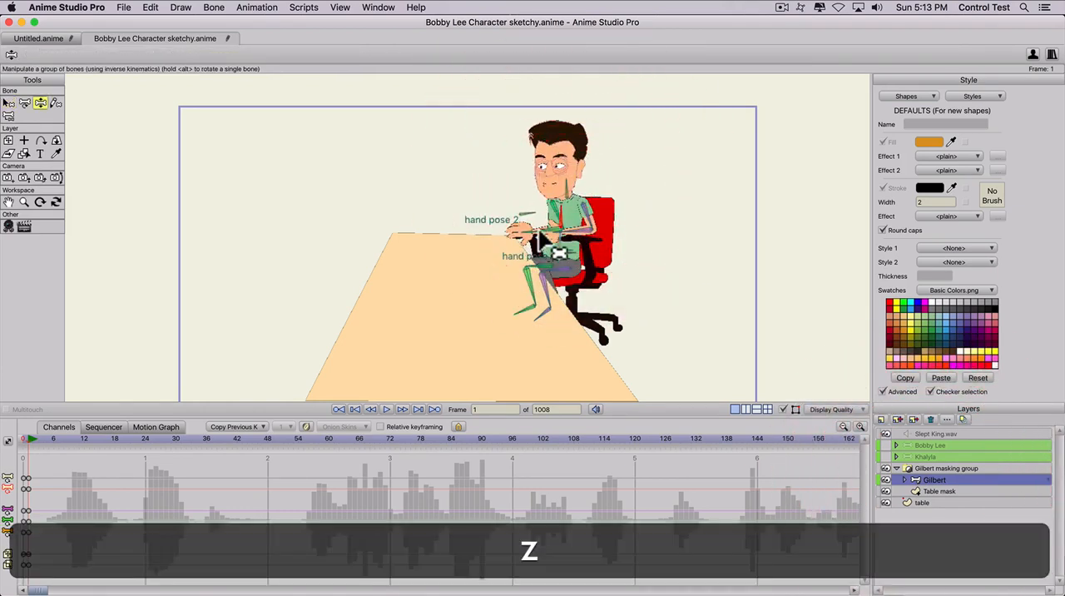
drag(521, 231, 470, 214)
drag(563, 209, 489, 251)
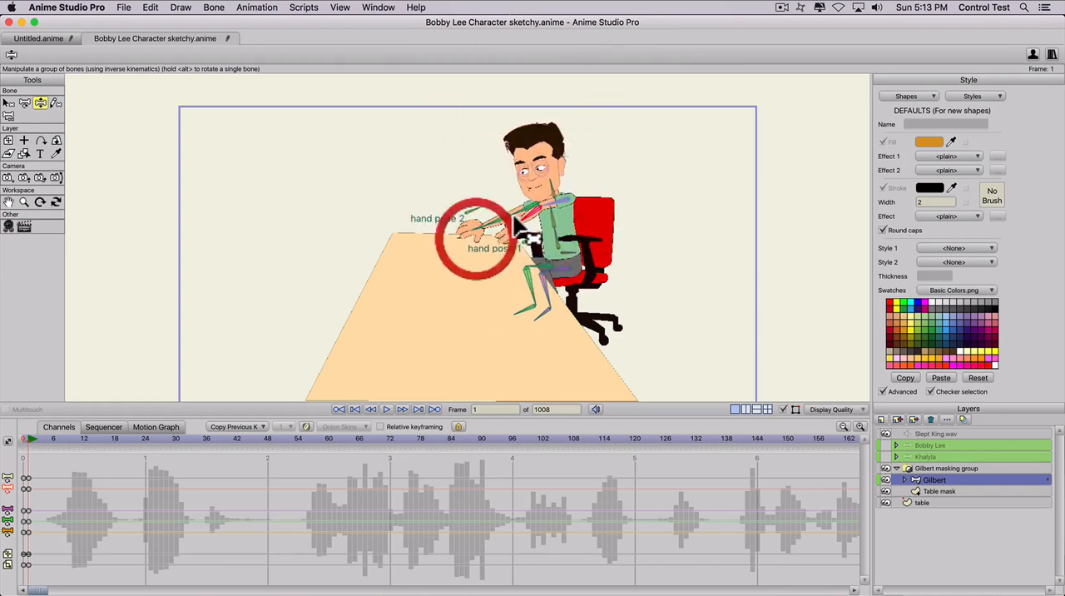
drag(549, 208, 520, 219)
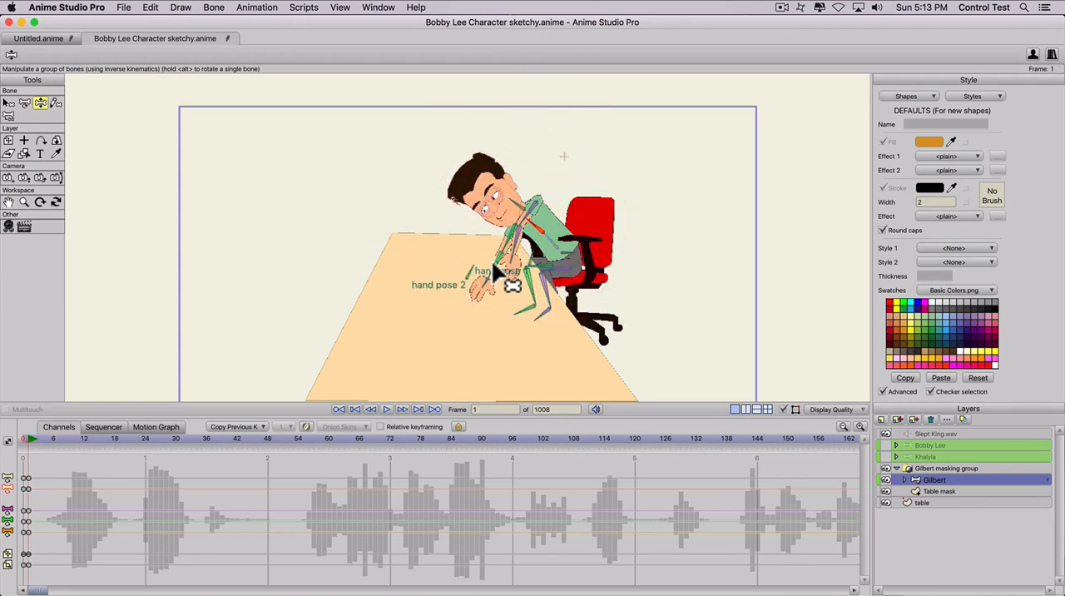
- Undo the last arm and lean changes, and set Gilbert's torso a little more upright
drag(512, 261, 491, 243)
key(super+z)
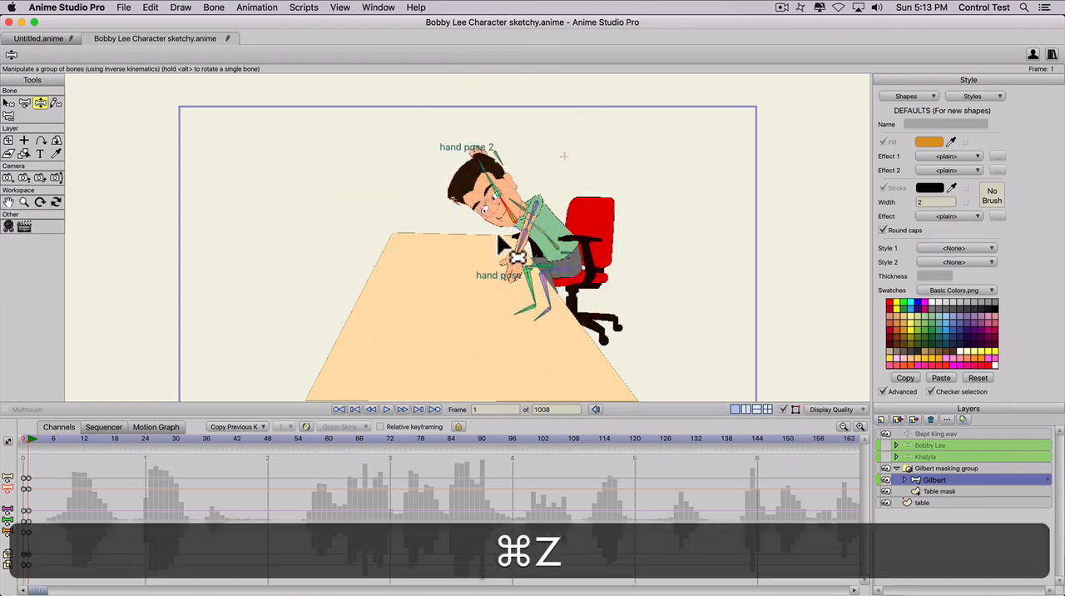
key(super+z)
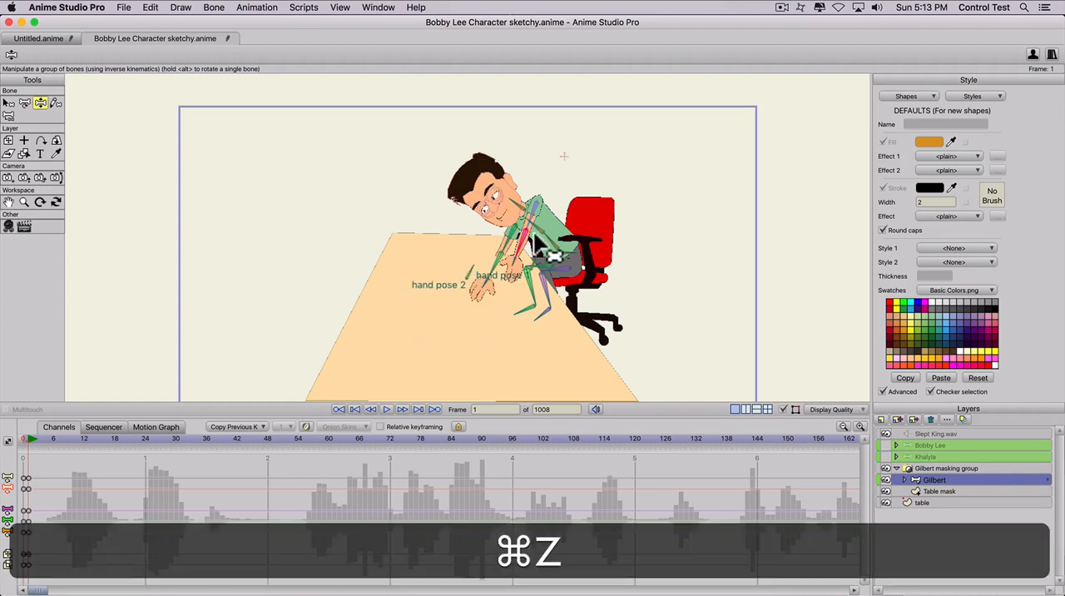
key(super+z)
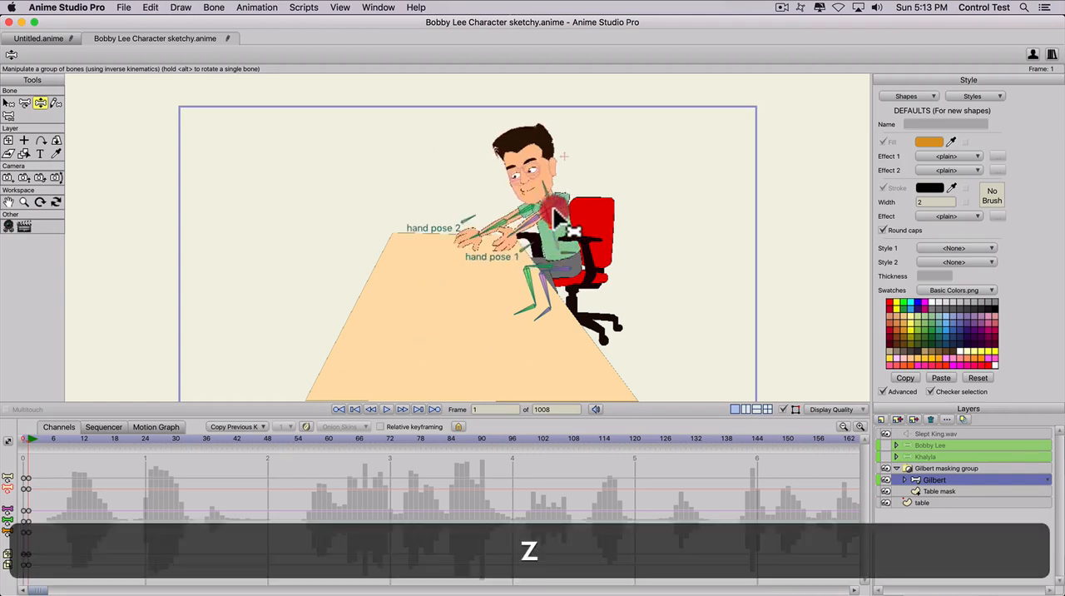
click(558, 212)
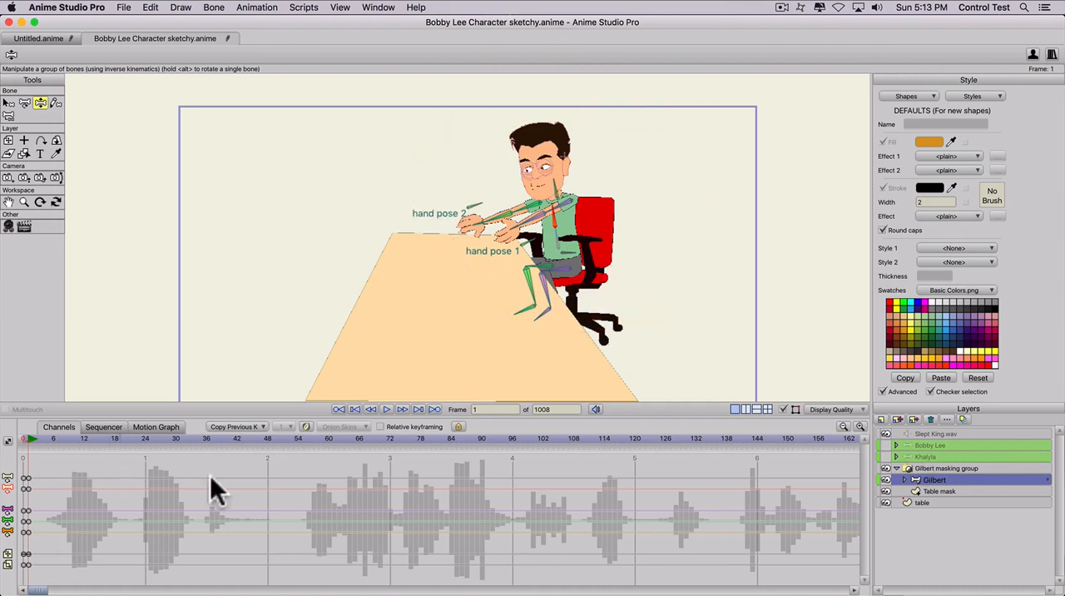
- Examine the Table mask's outline against Gilbert's pose at frame 1
click(933, 491)
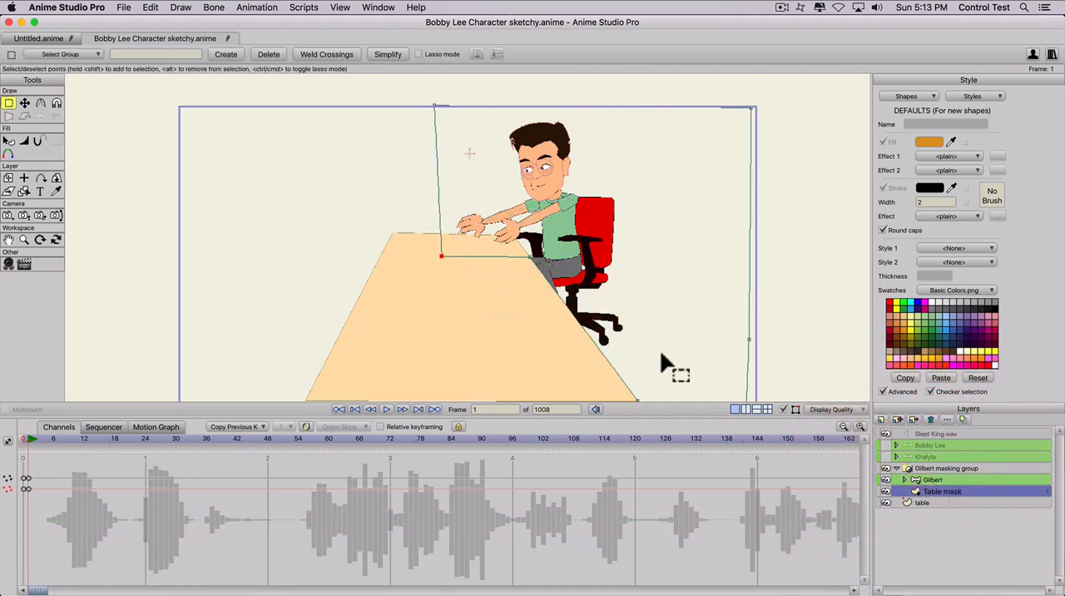
key(z)
mouse_move(33, 425)
mouse_down()
mouse_move(89, 439)
mouse_move(4, 458)
mouse_move(30, 433)
mouse_up()
click(32, 436)
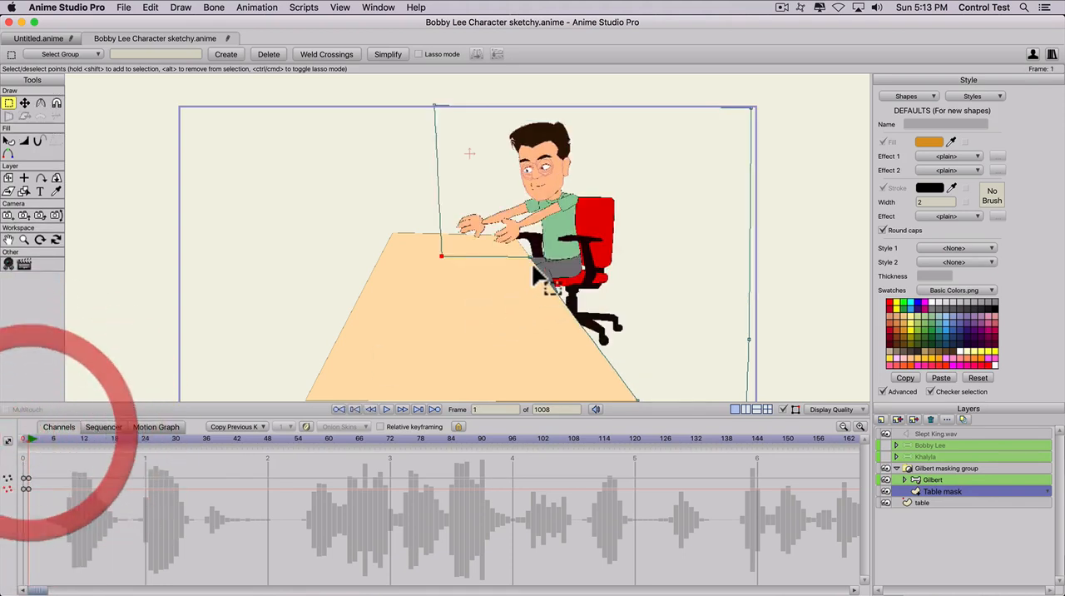
key(z)
- Pose Gilbert sitting upright in the chair with his arms drawn back and one hand at the table's far edge
click(927, 478)
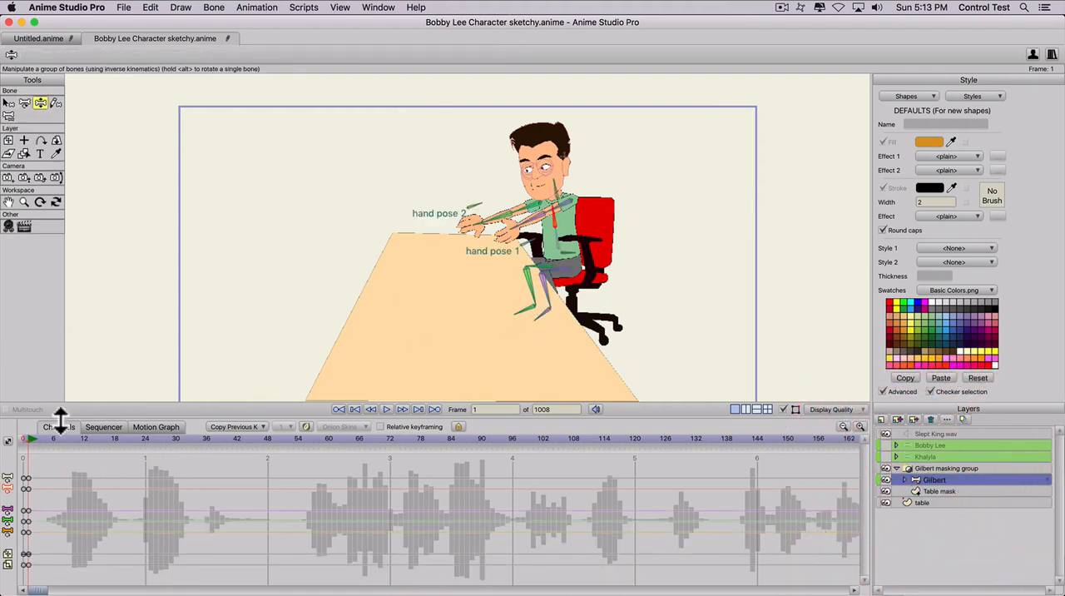
key(z)
mouse_move(532, 222)
mouse_down()
mouse_move(613, 269)
mouse_move(592, 233)
mouse_move(604, 230)
mouse_move(576, 243)
mouse_move(558, 210)
mouse_move(522, 241)
mouse_move(492, 236)
mouse_move(541, 247)
mouse_move(529, 230)
mouse_up()
key(z)
drag(501, 228, 503, 234)
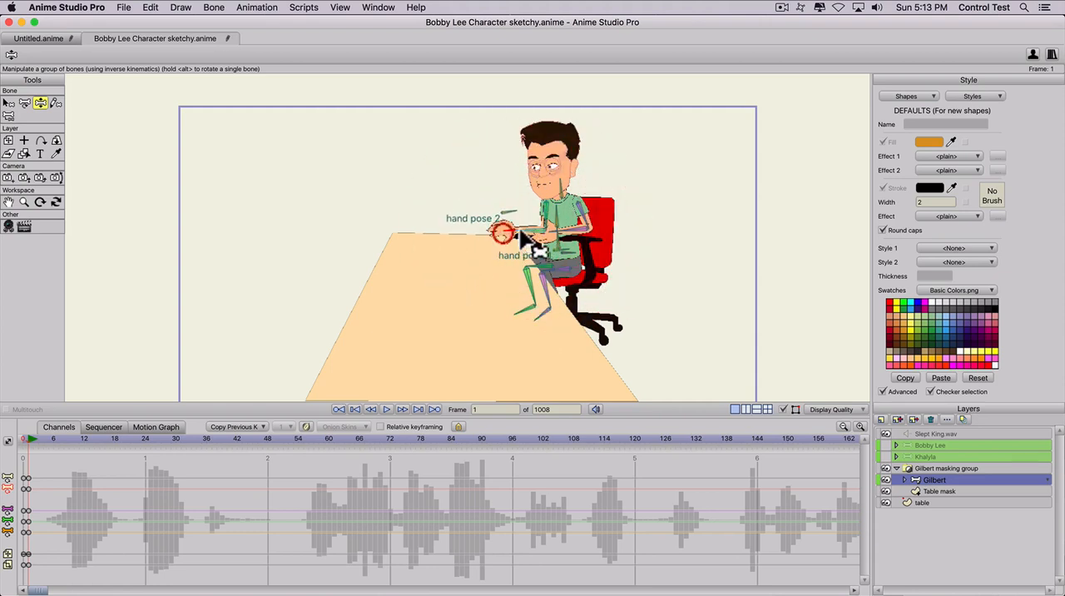
click(574, 226)
drag(497, 273, 508, 306)
- Collapse and reopen the Gilbert masking group, and inspect its Gilbert and Table mask layers in turn
click(895, 468)
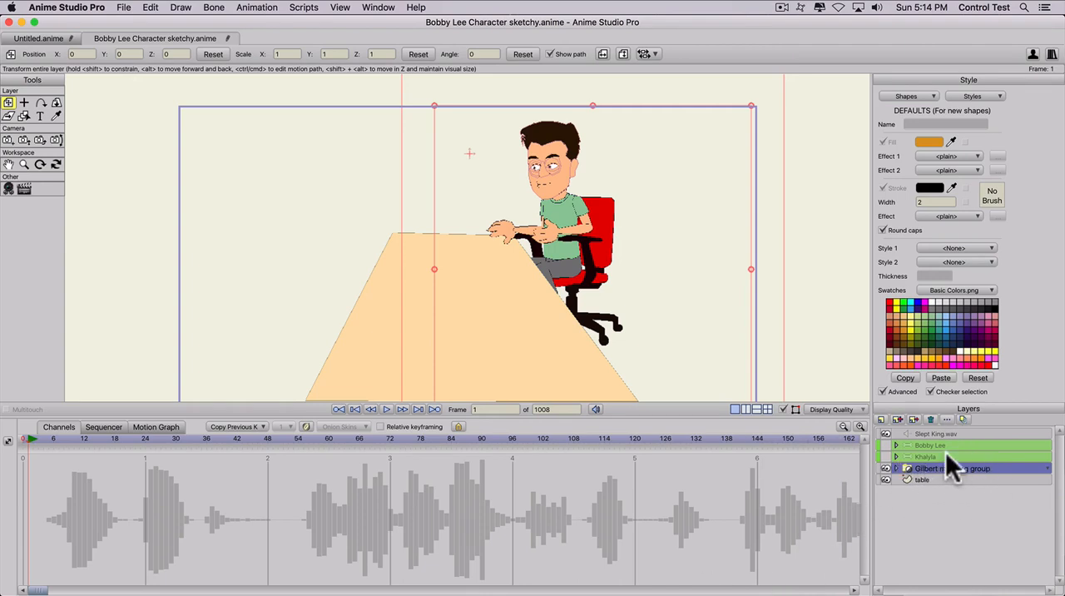
click(898, 467)
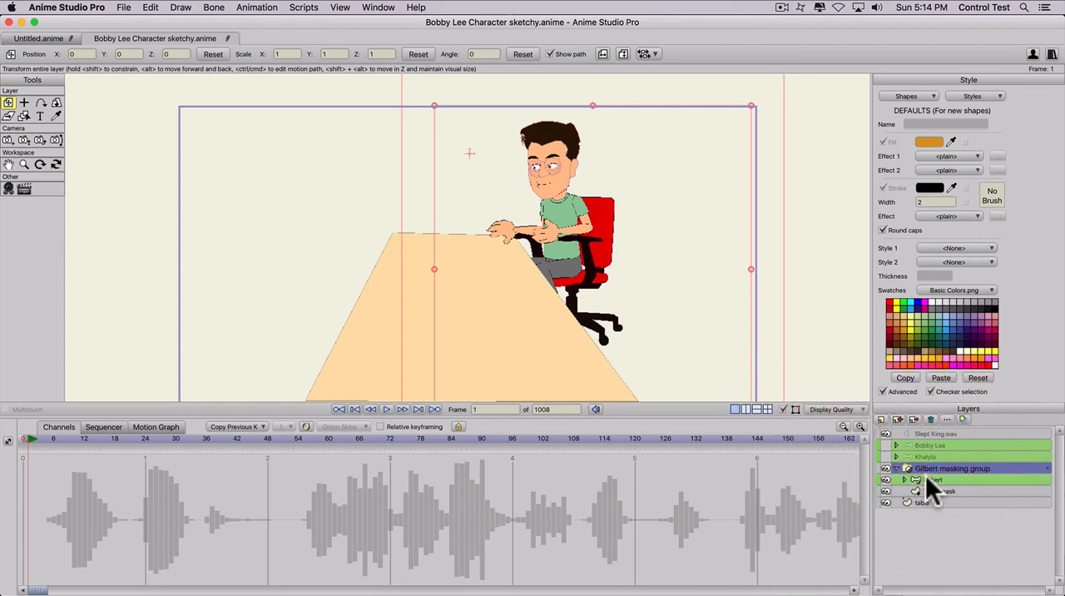
click(925, 476)
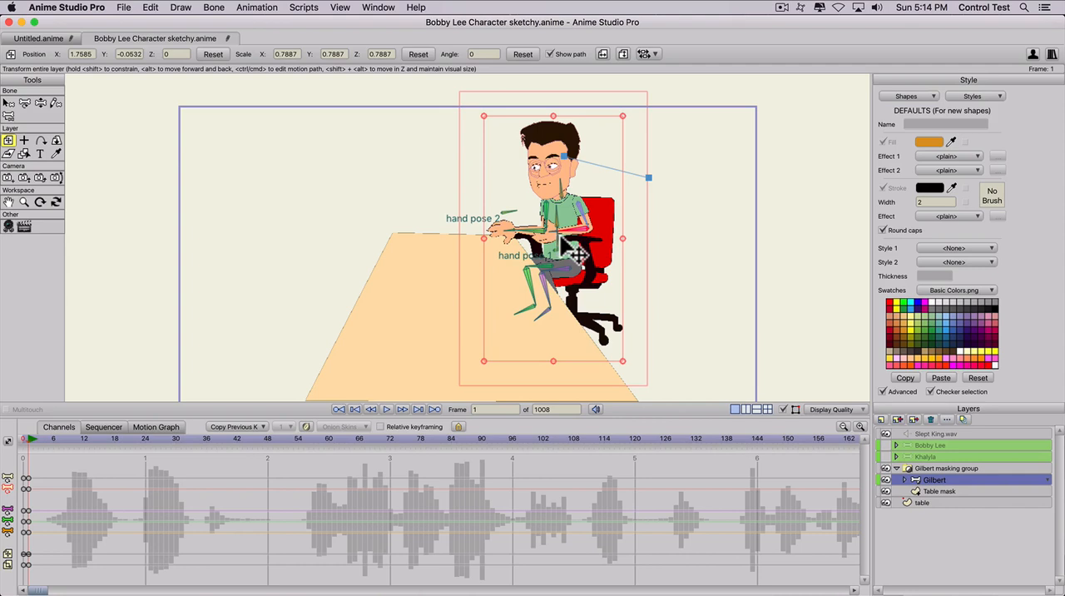
click(936, 491)
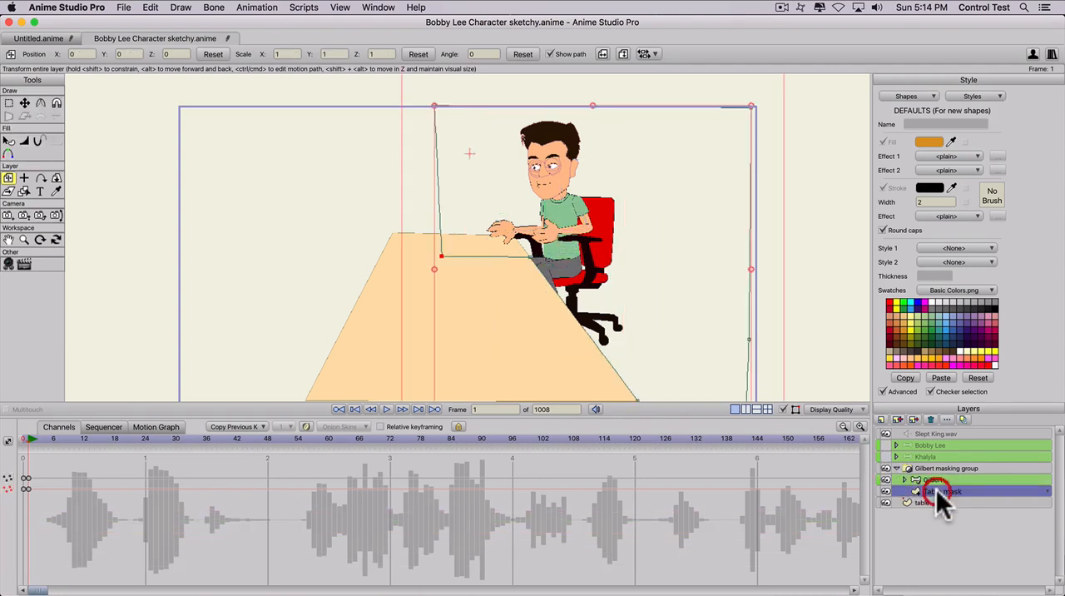
- Collapse the Gilbert masking group and make the Khalyla layer visible at frame 0
click(896, 469)
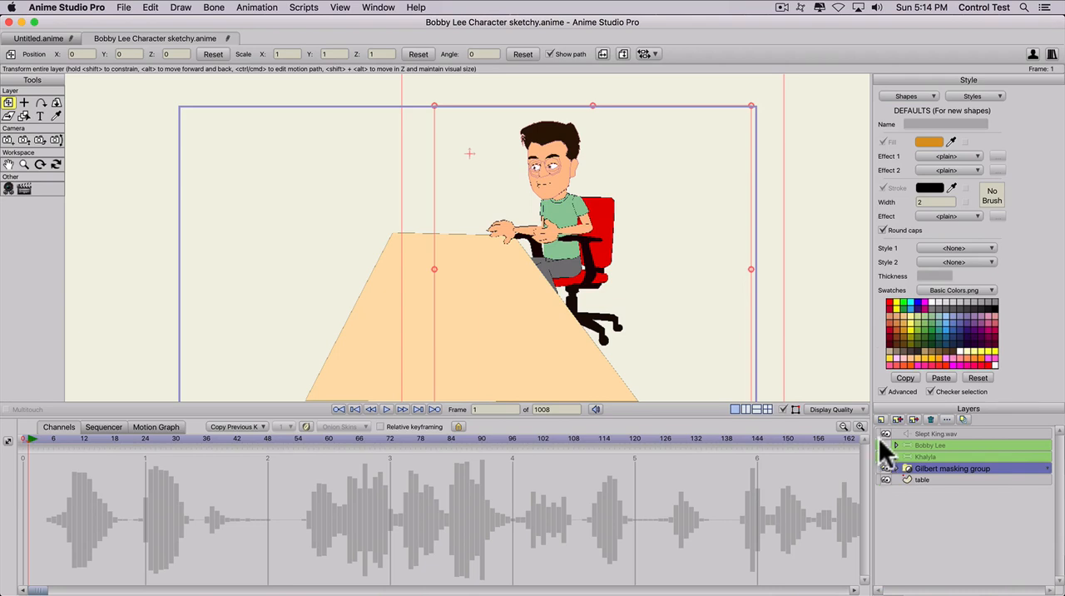
click(885, 456)
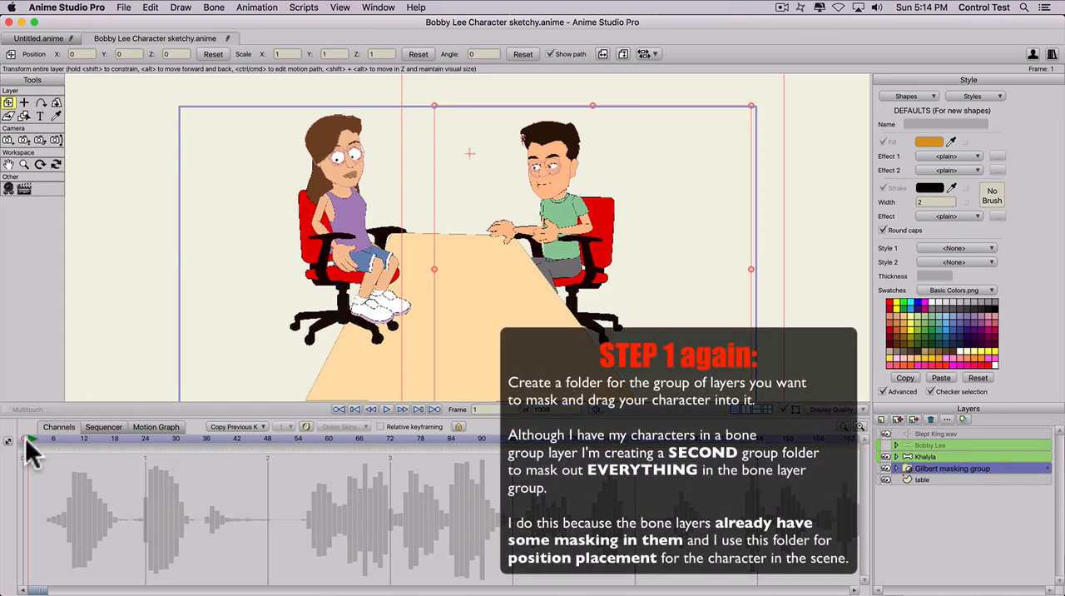
click(25, 439)
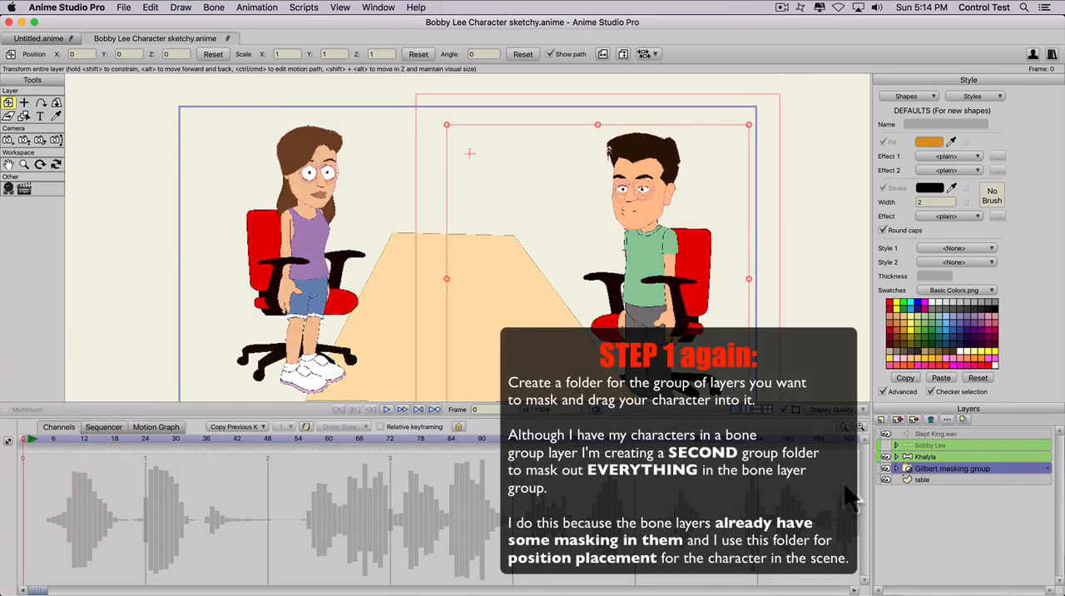
- Create a group layer named Khalyla masking group and move the Khalyla bone layer into it
click(882, 419)
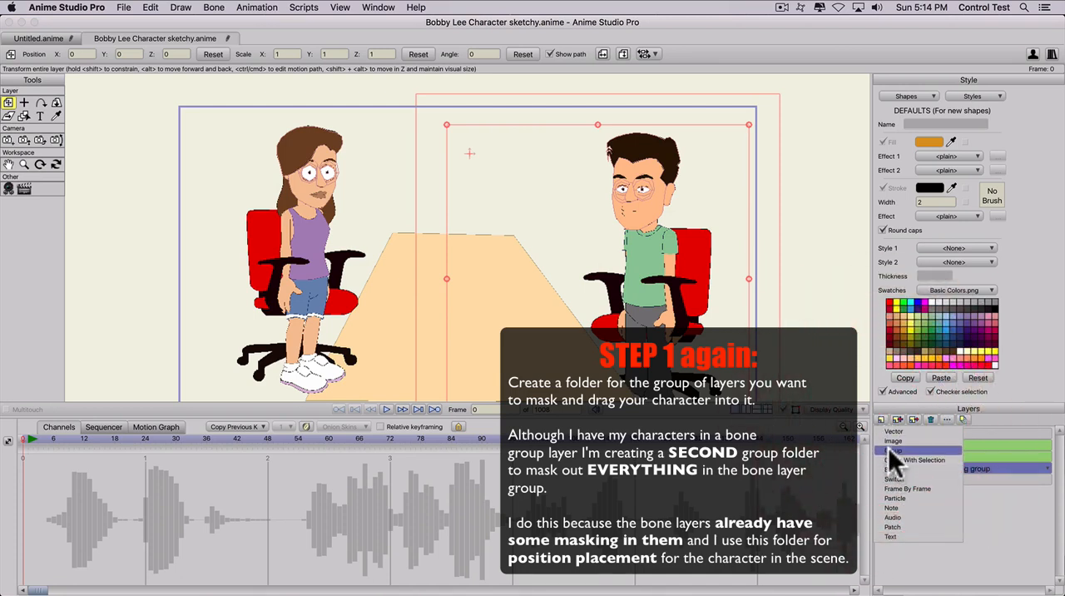
click(889, 449)
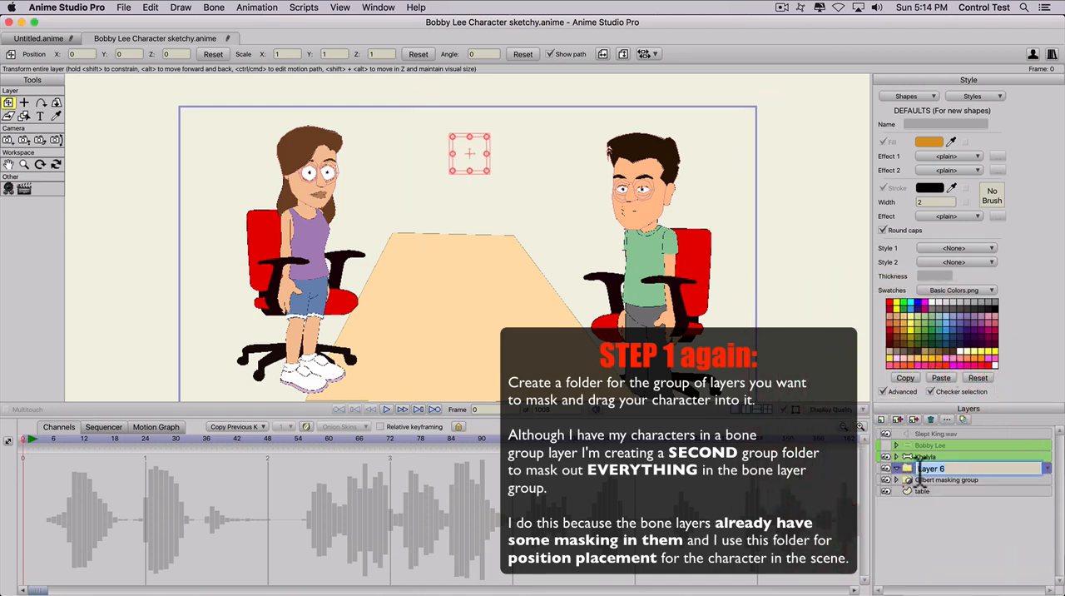
text(K)
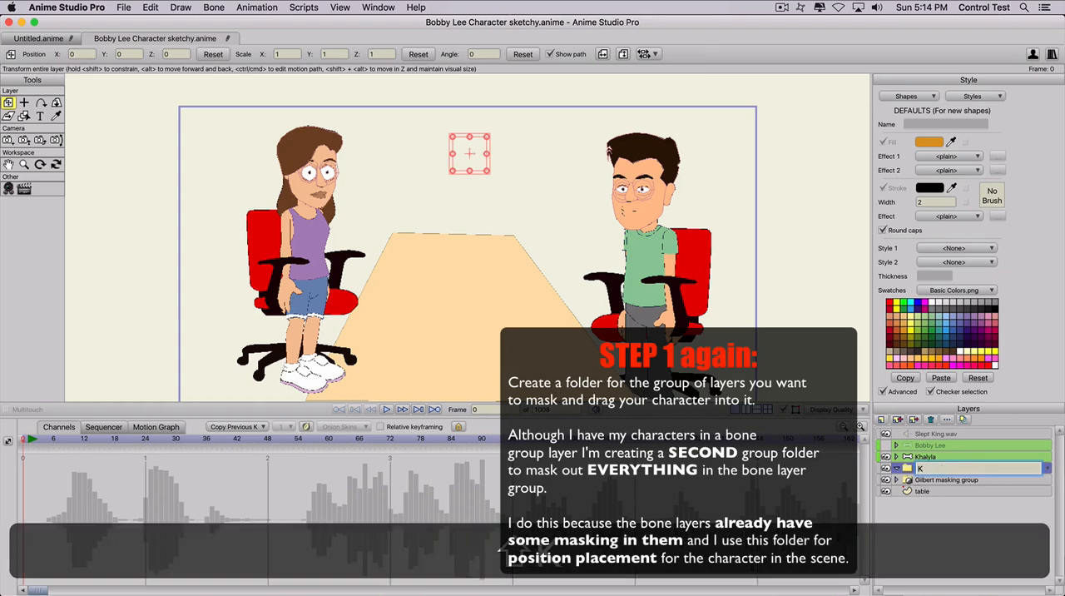
text(halyla)
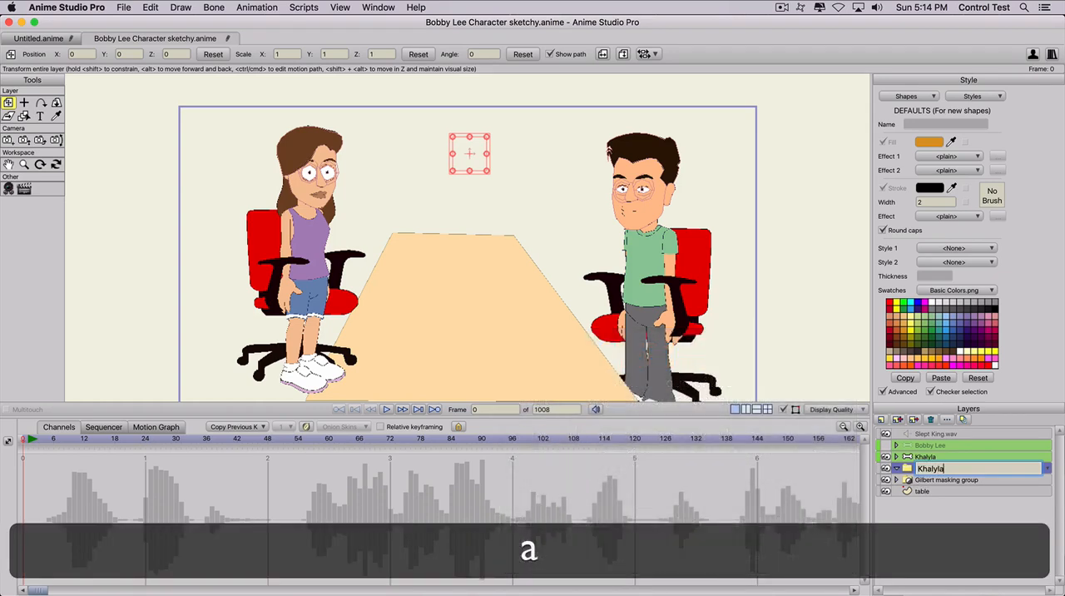
text( masking group)
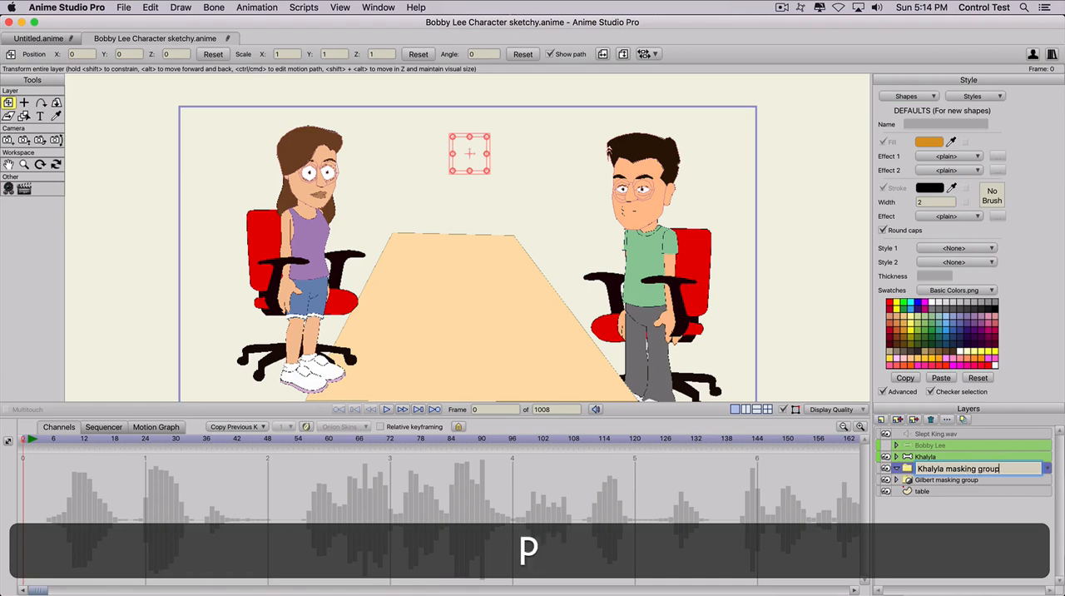
key(Return)
mouse_move(921, 456)
mouse_down()
mouse_move(927, 469)
mouse_move(922, 456)
mouse_up()
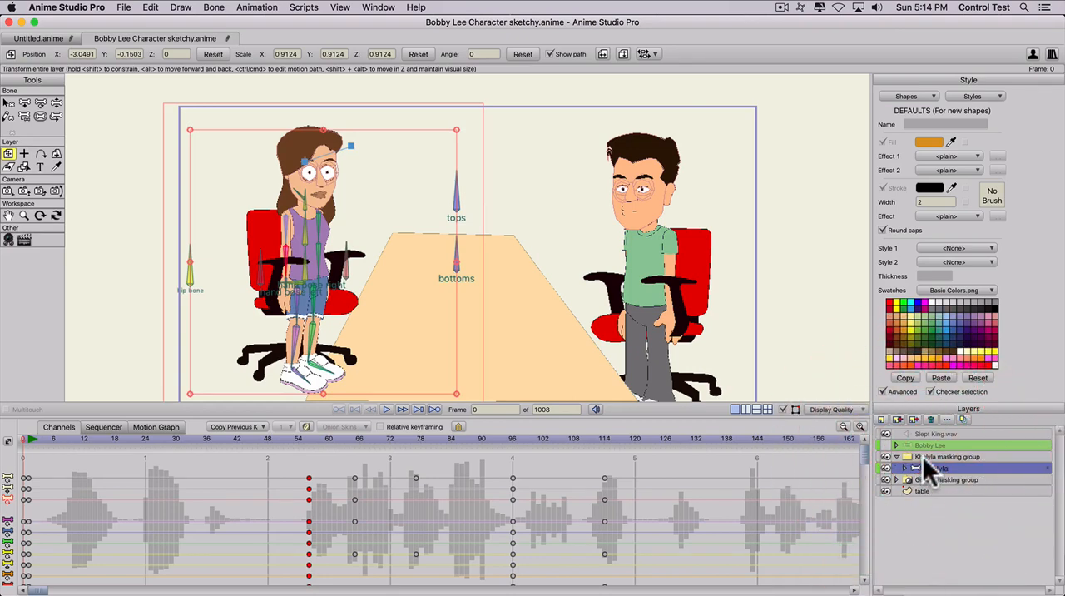
- Add a vector layer named Khalyla table mask to the Khalyla masking group and place it beneath the Khalyla layer
click(881, 419)
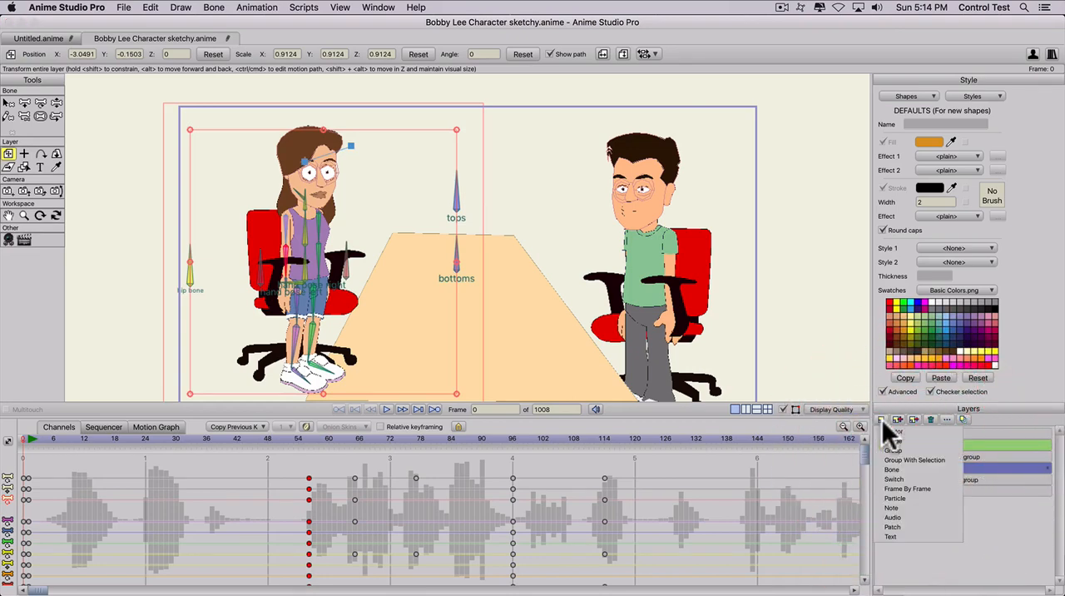
click(885, 429)
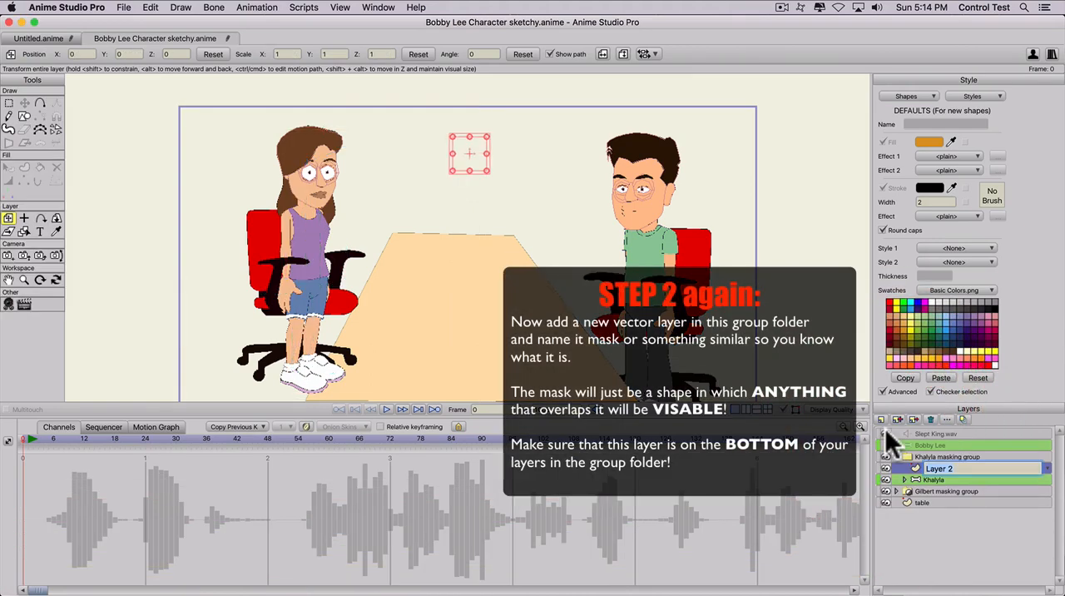
text(Khalyla table)
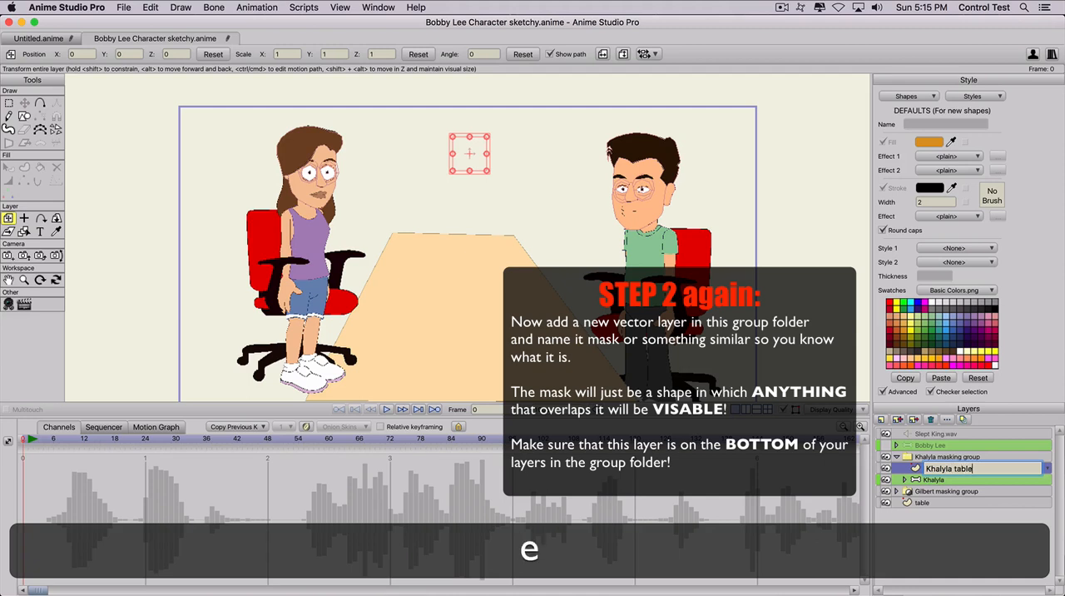
text( mask)
key(Return)
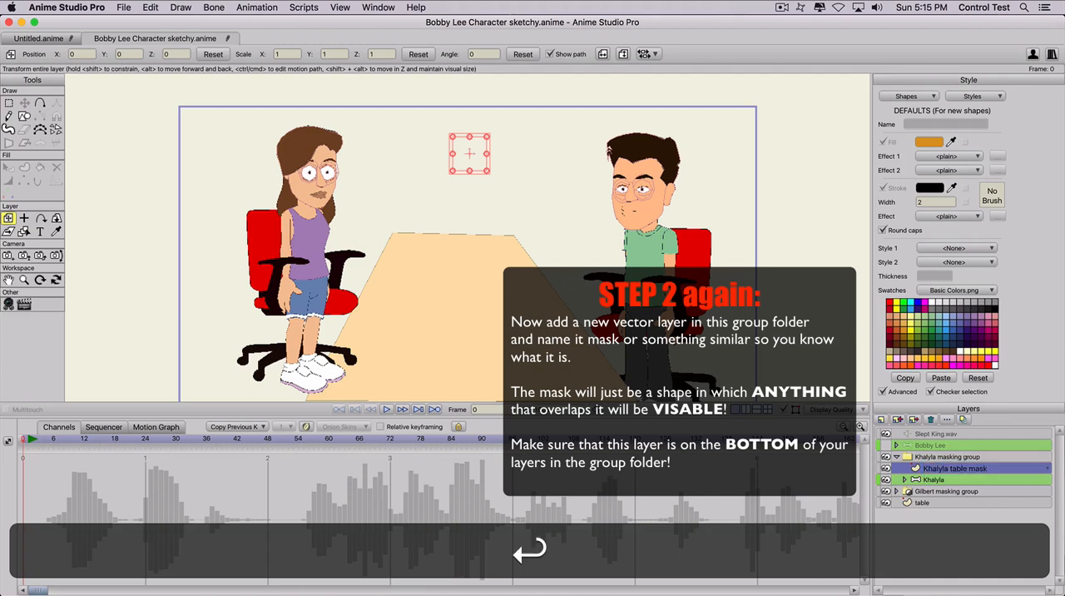
drag(939, 464, 937, 482)
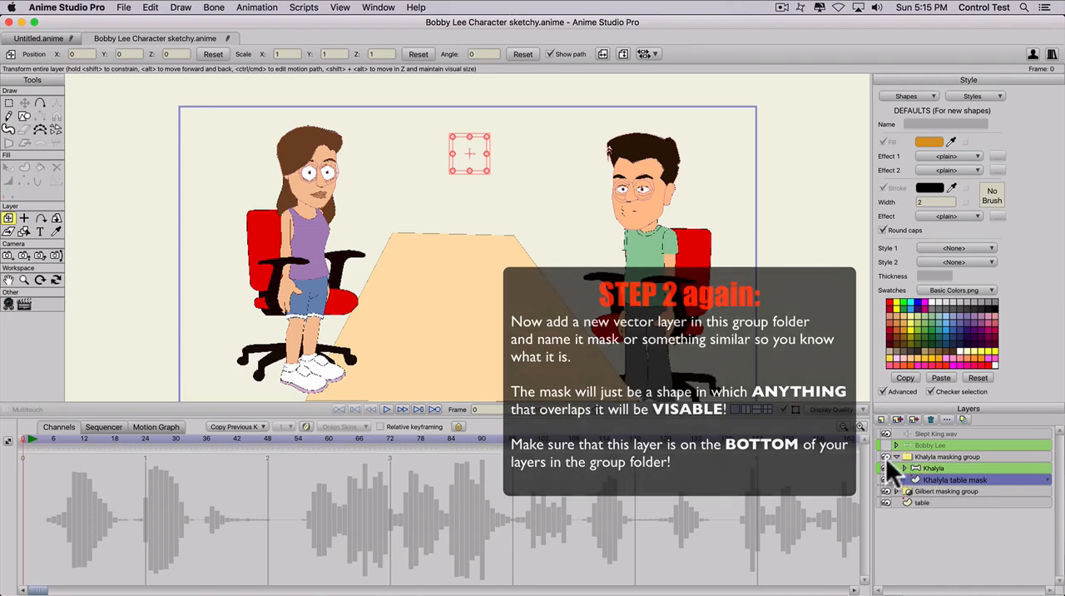
click(885, 456)
click(885, 456)
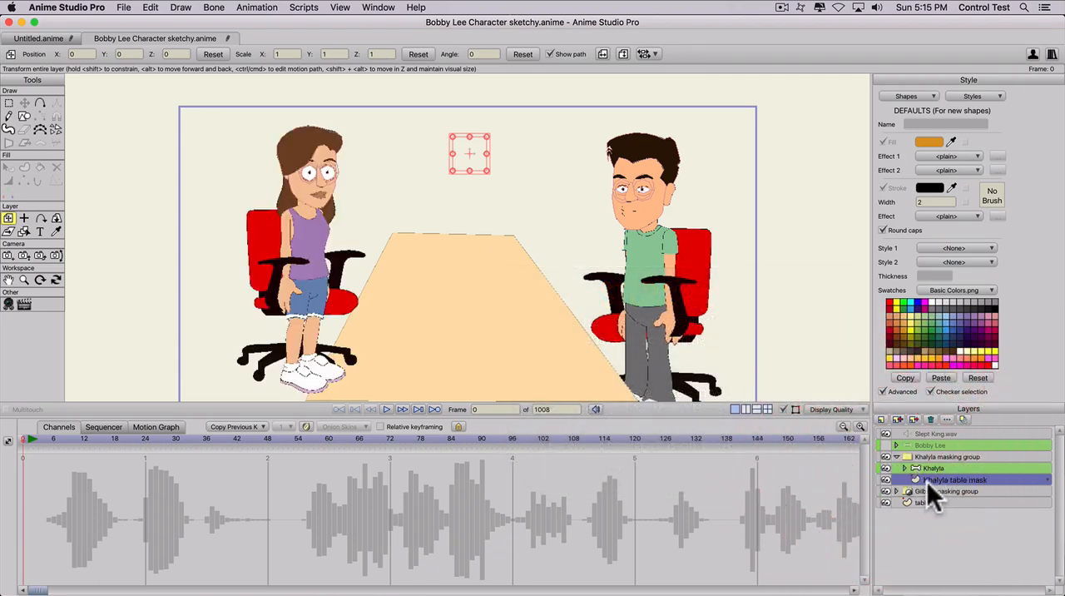
- Draw a filled rectangle on the Khalyla table mask layer, from Khalyla's head across to the table's far edge
click(928, 481)
click(24, 116)
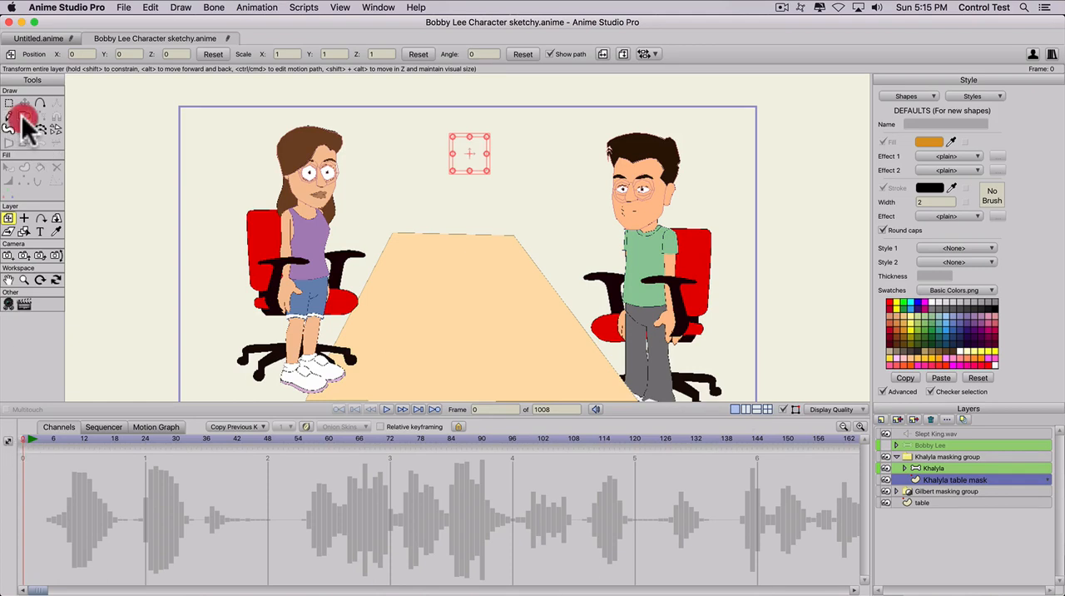
click(125, 53)
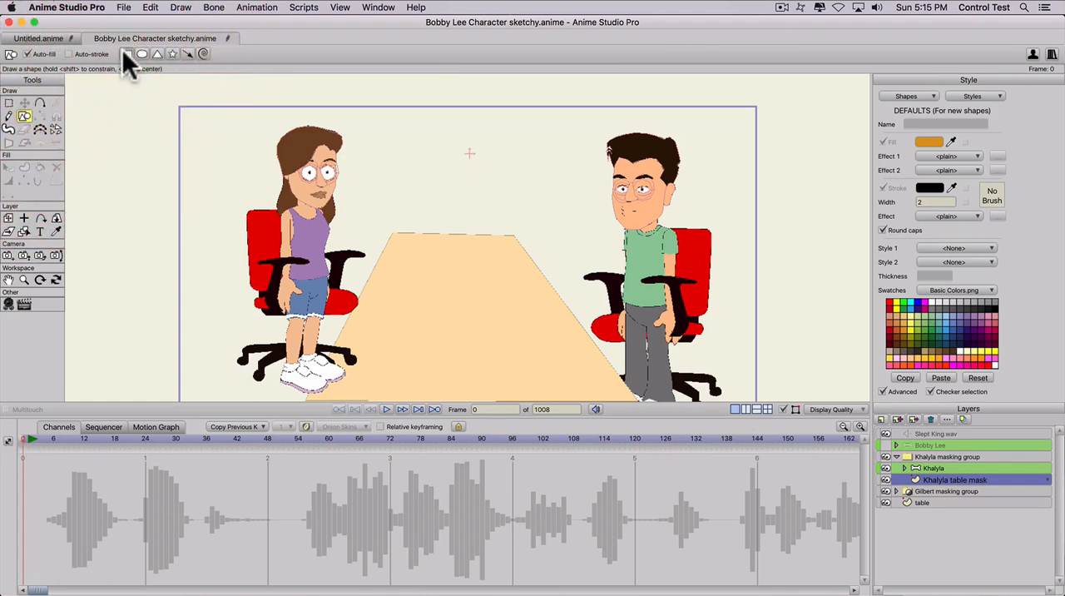
mouse_move(251, 143)
mouse_down()
mouse_move(299, 151)
mouse_move(518, 301)
mouse_move(501, 267)
mouse_move(480, 262)
mouse_up()
- Reshape the mask by adding a point pulled down along the table's side edge and moving its outer corners outward around Khalyla
key(a)
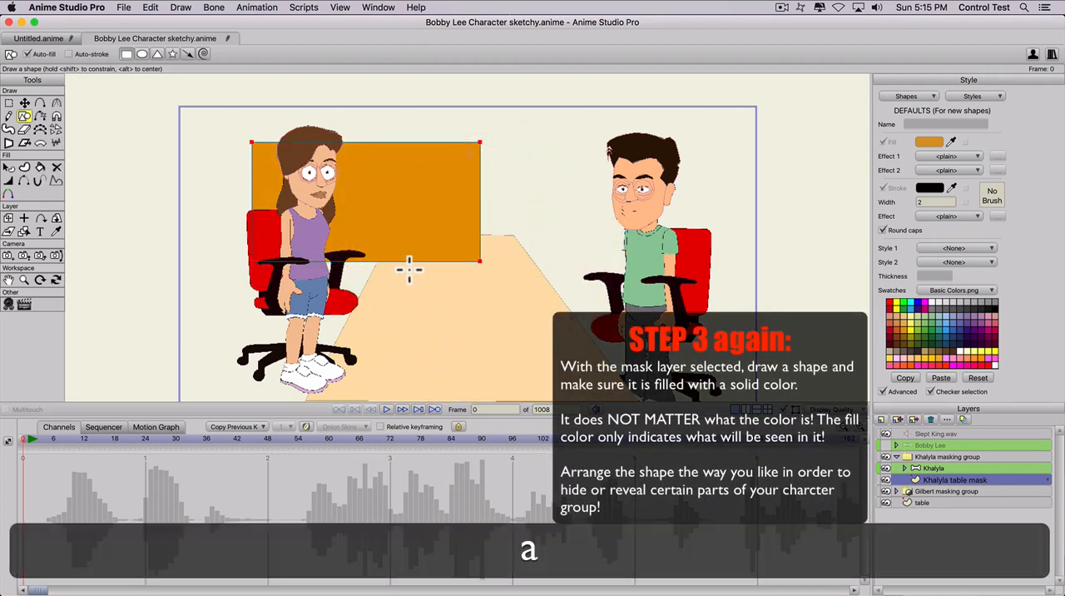
drag(380, 261, 313, 387)
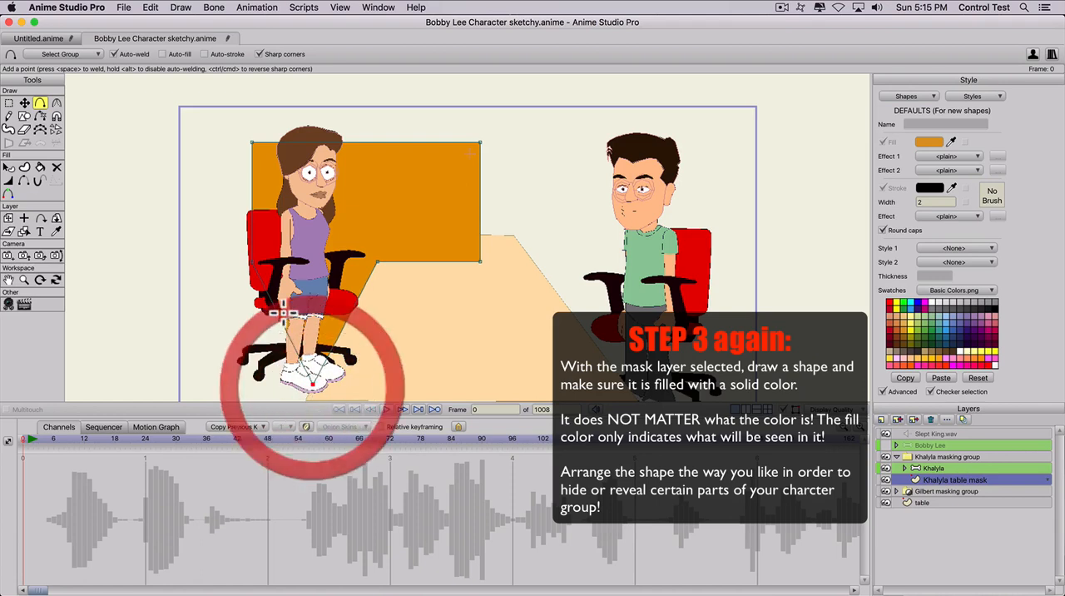
key(t)
drag(253, 262, 208, 298)
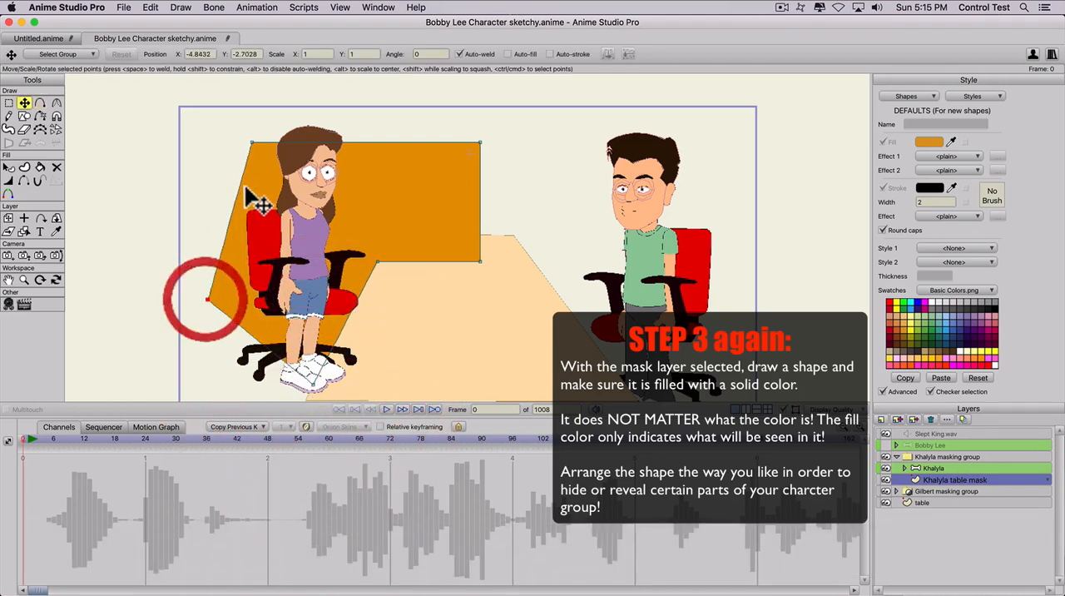
key(t)
drag(251, 143, 183, 108)
drag(475, 146, 479, 108)
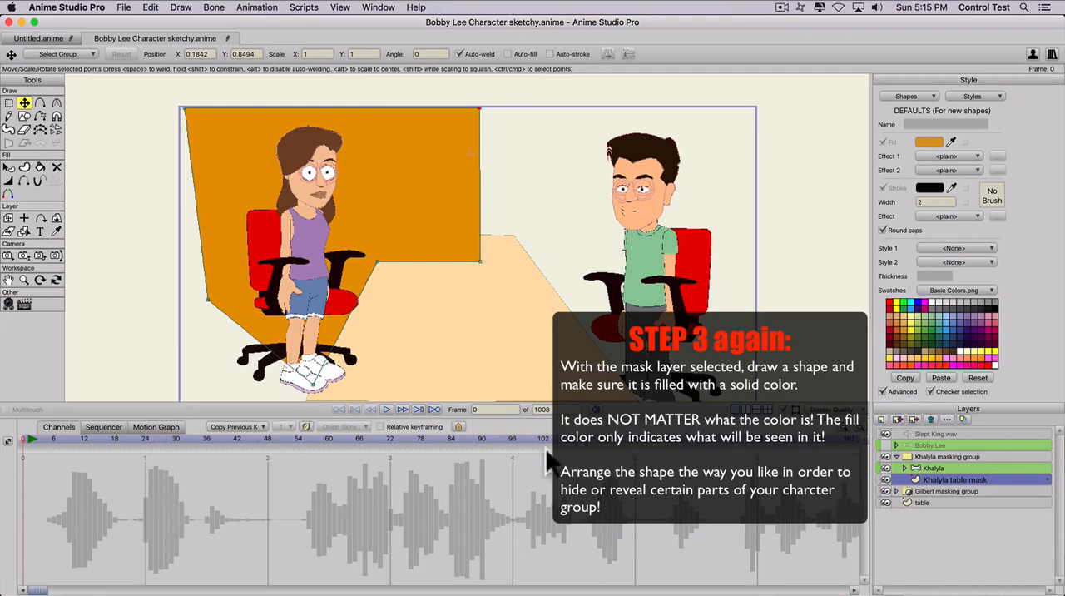
- Set the Khalyla masking group's group mask to Hide all
double_click(937, 455)
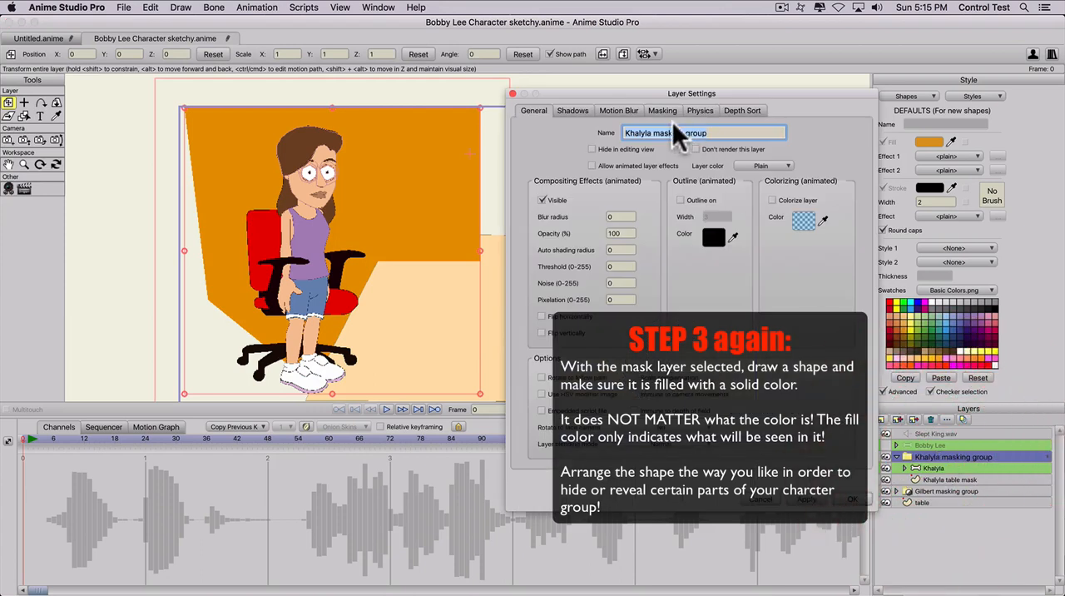
click(659, 111)
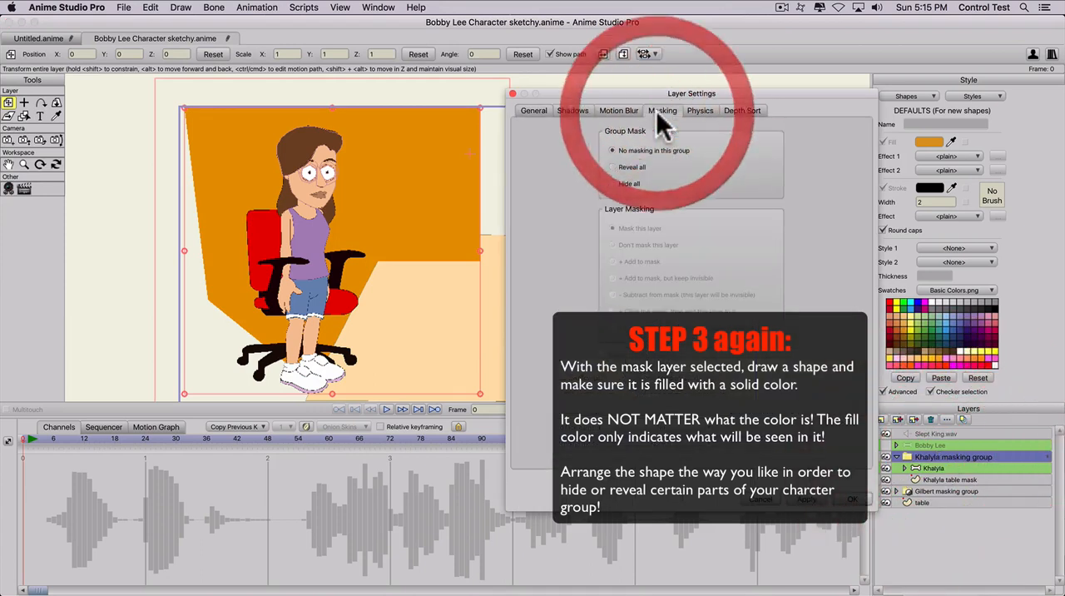
click(612, 183)
click(806, 500)
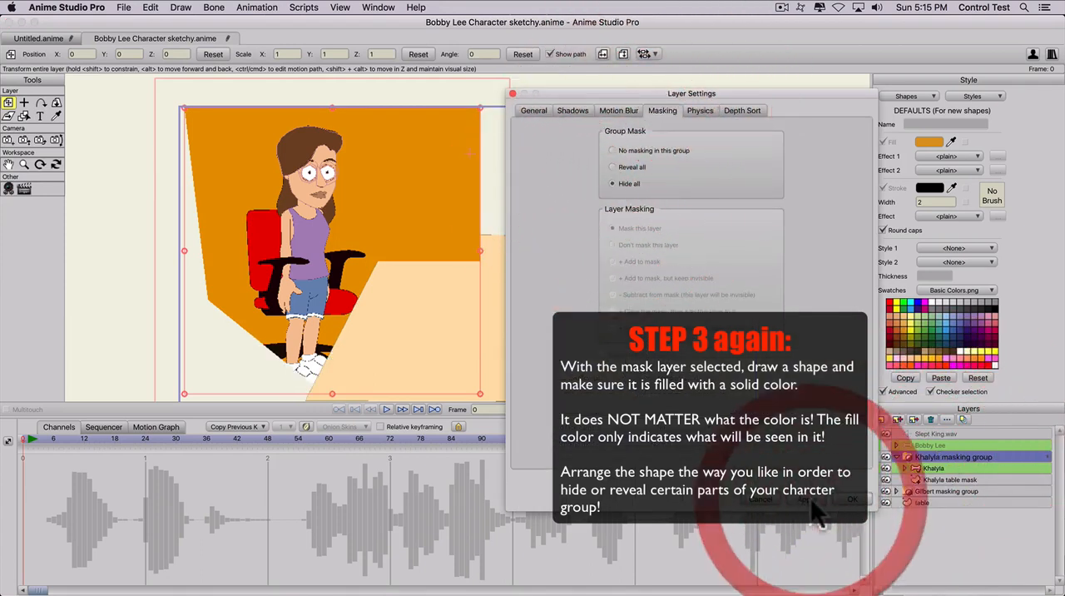
click(849, 500)
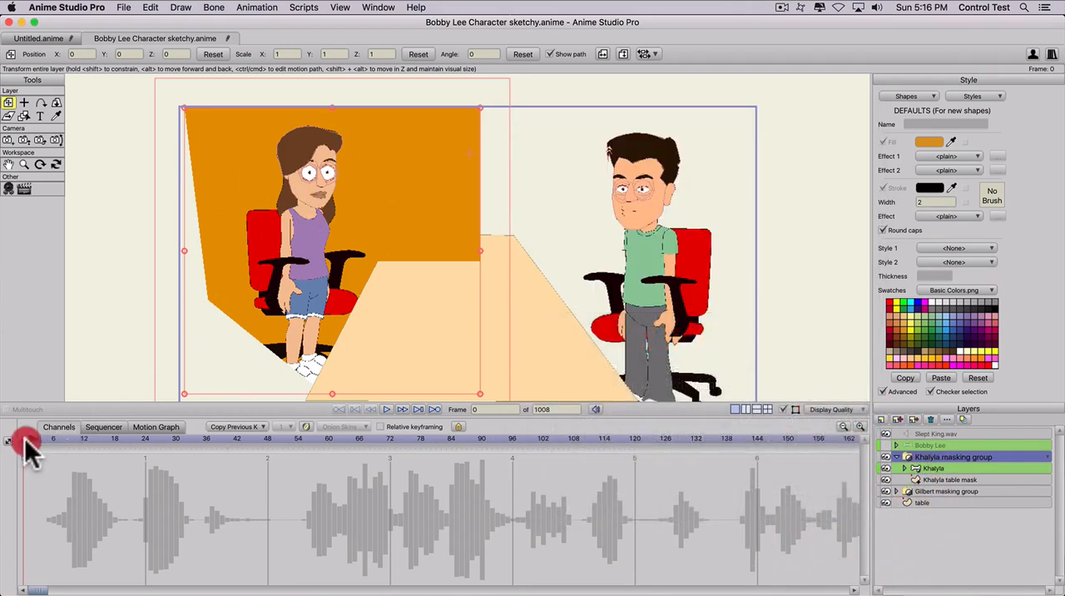
- At frame 1, move the Khalyla table mask's inner points up so its lower edge follows the table's far edge
drag(25, 438, 27, 439)
scroll(362, 201, up, 3)
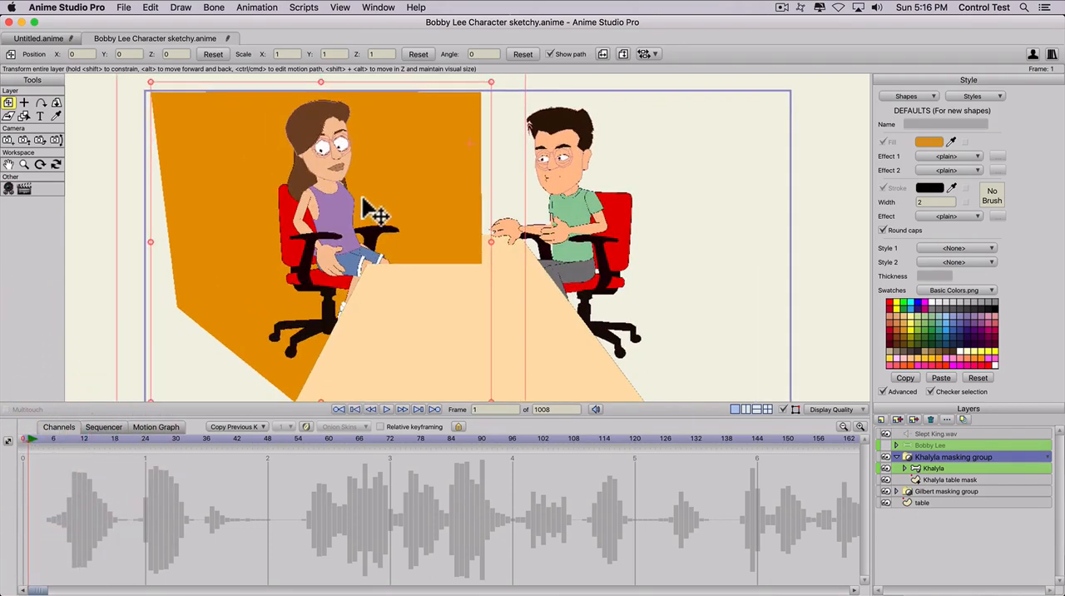
scroll(372, 264, down, 2)
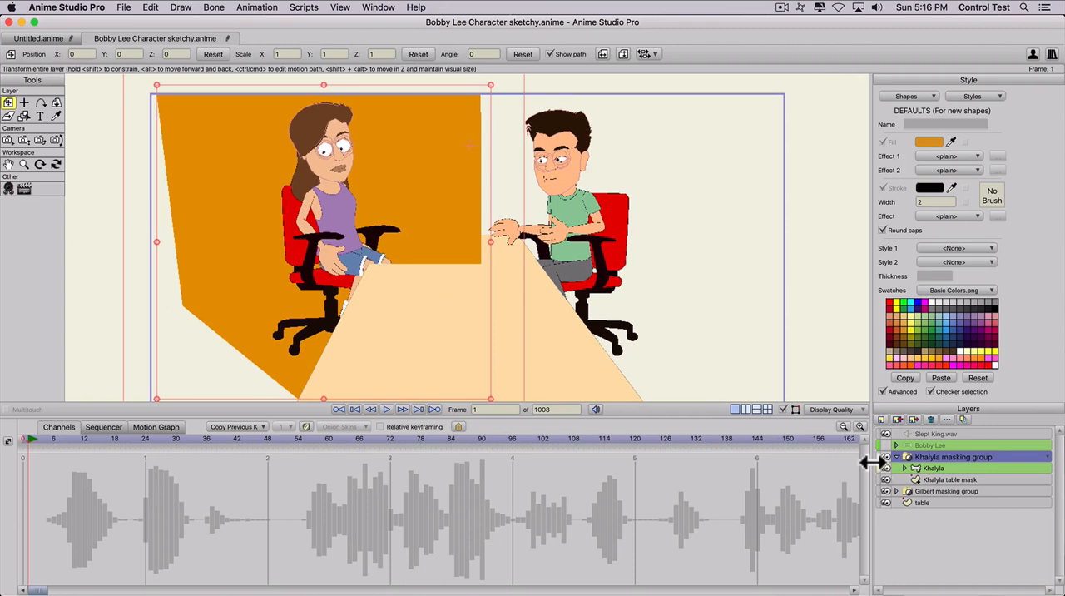
click(931, 478)
key(t)
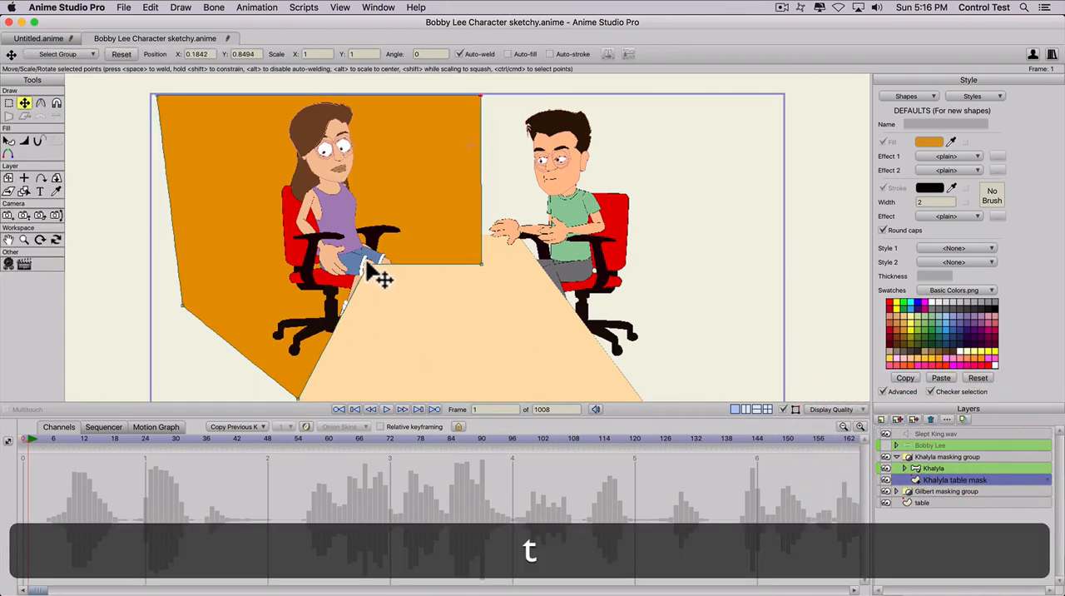
mouse_move(368, 264)
mouse_down()
mouse_move(373, 210)
mouse_move(388, 256)
mouse_move(377, 252)
mouse_up()
mouse_move(479, 263)
mouse_down()
mouse_move(459, 207)
mouse_move(473, 263)
mouse_move(464, 305)
mouse_move(486, 265)
mouse_up()
scroll(378, 252, up, 1)
drag(365, 254, 375, 233)
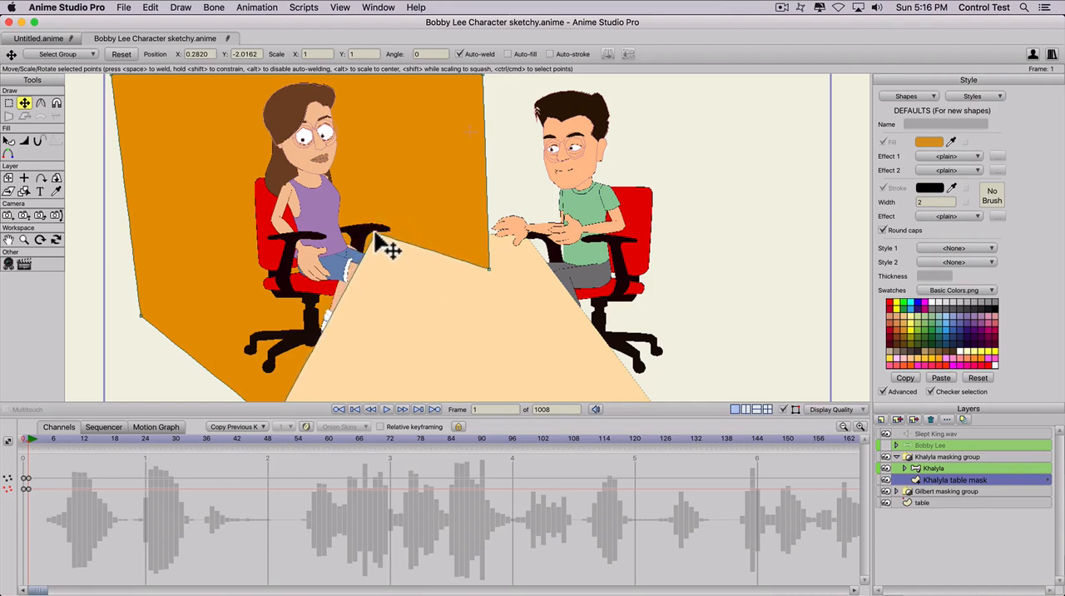
drag(488, 268, 462, 234)
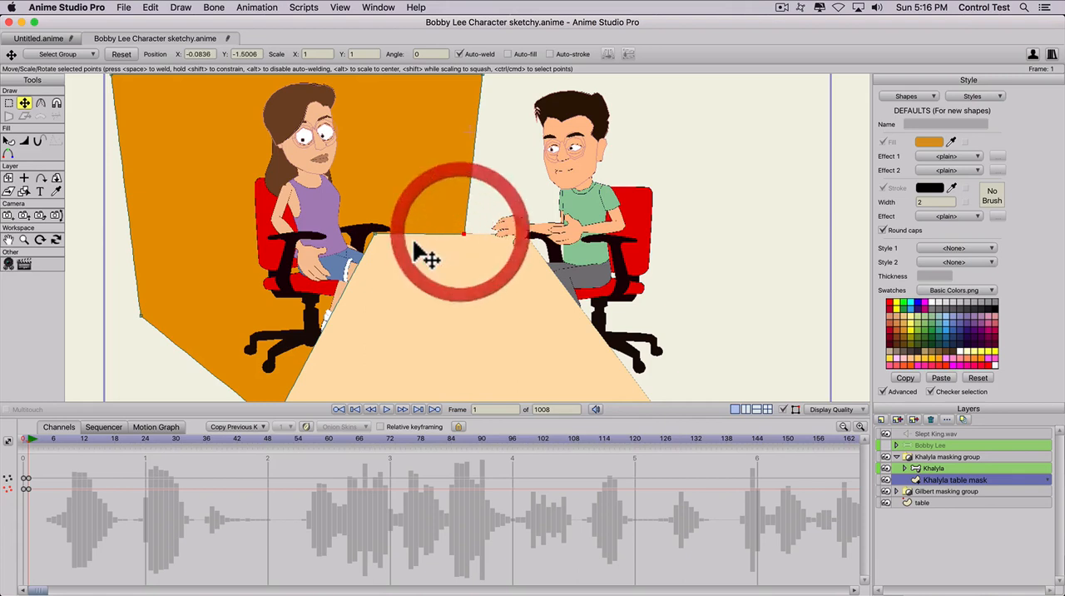
- Fine-tune the mask point at the table's far corner beside Khalyla's armrest to match the tabletop outline
scroll(349, 288, up, 5)
drag(251, 229, 244, 227)
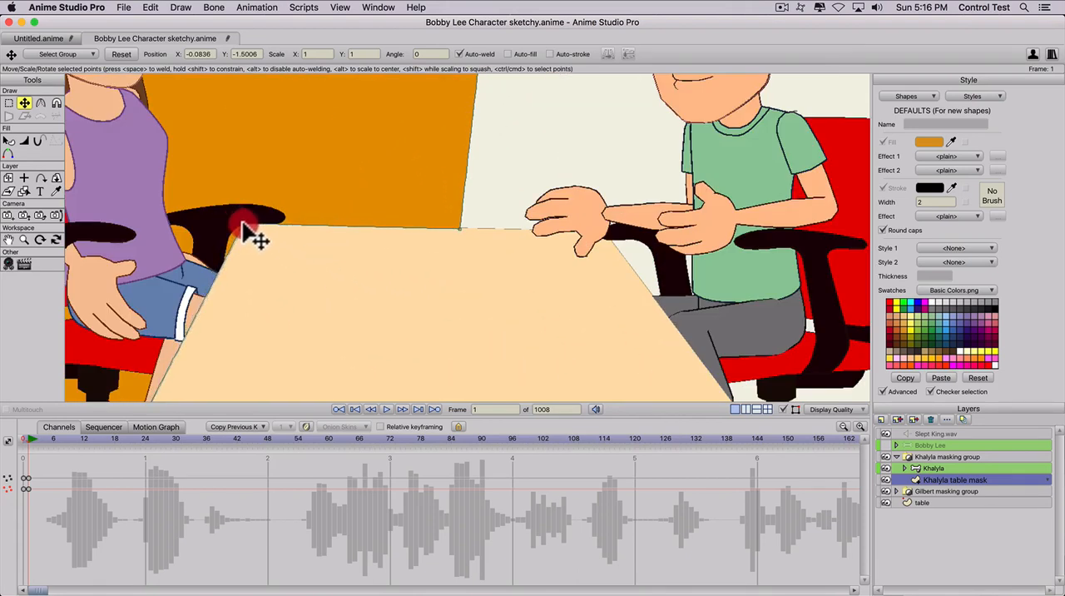
click(243, 223)
- Examine how the Khalyla table mask lines up with the table's side edge and near end across the whole scene
key(space)
drag(321, 285, 441, 129)
drag(362, 305, 461, 182)
scroll(370, 229, down, 2)
scroll(379, 241, down, 5)
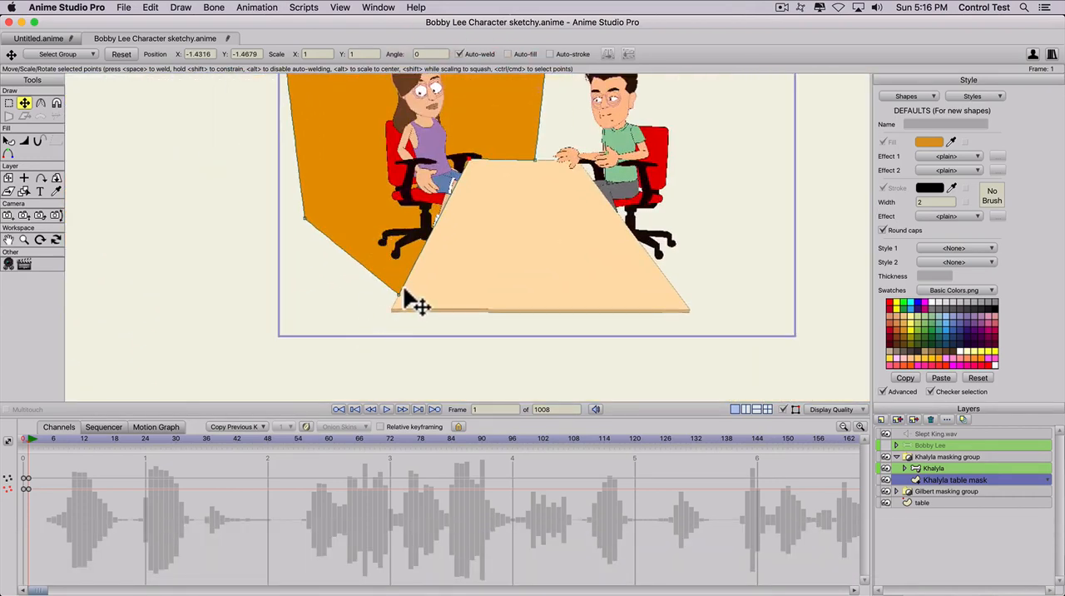
scroll(408, 242, down, 2)
key(space)
drag(409, 226, 321, 309)
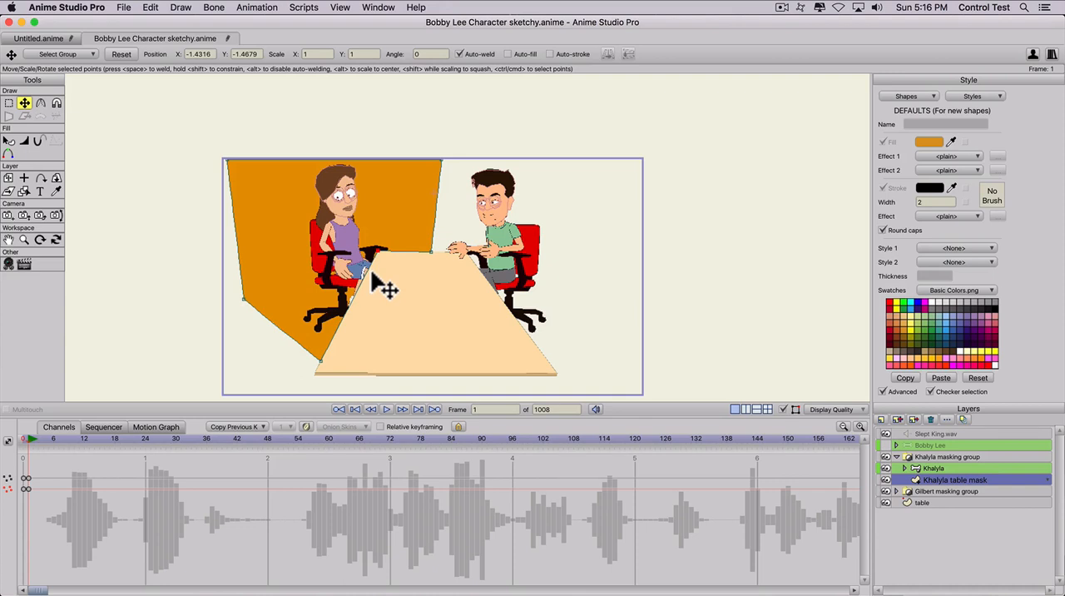
- At frame 1, move the Khalyla table mask's far-corner point down along the table's side edge, below Khalyla's armrest
click(925, 467)
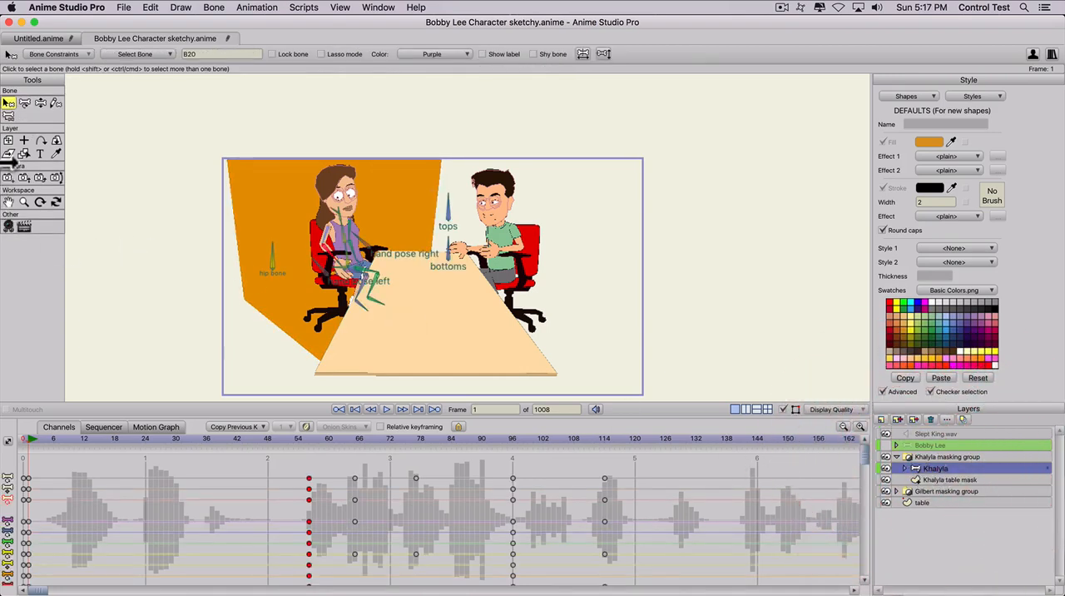
click(8, 140)
drag(304, 259, 429, 246)
scroll(302, 262, up, 6)
key(space)
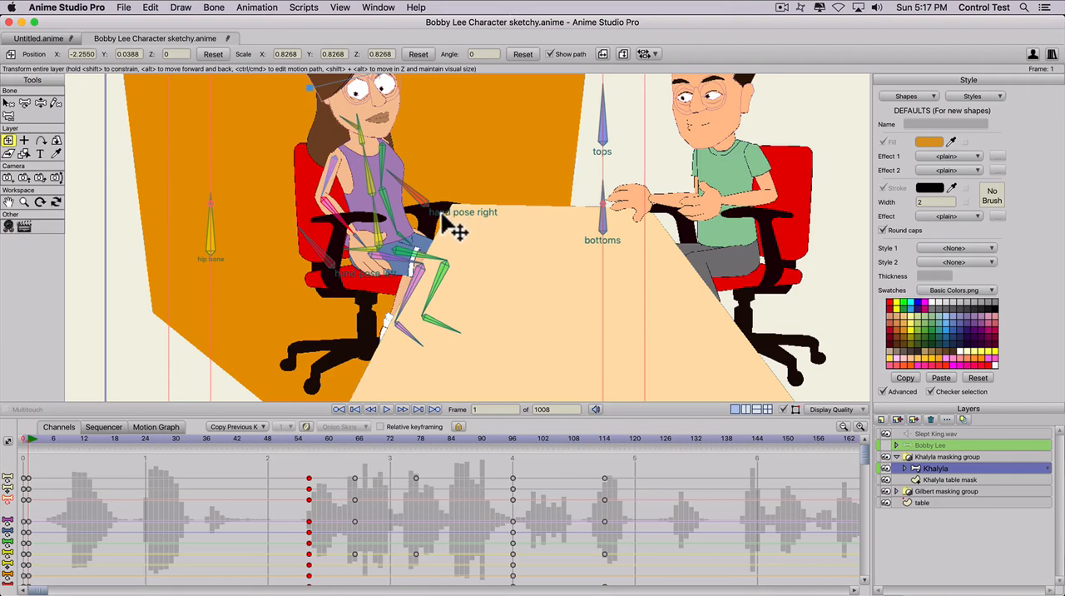
key(t)
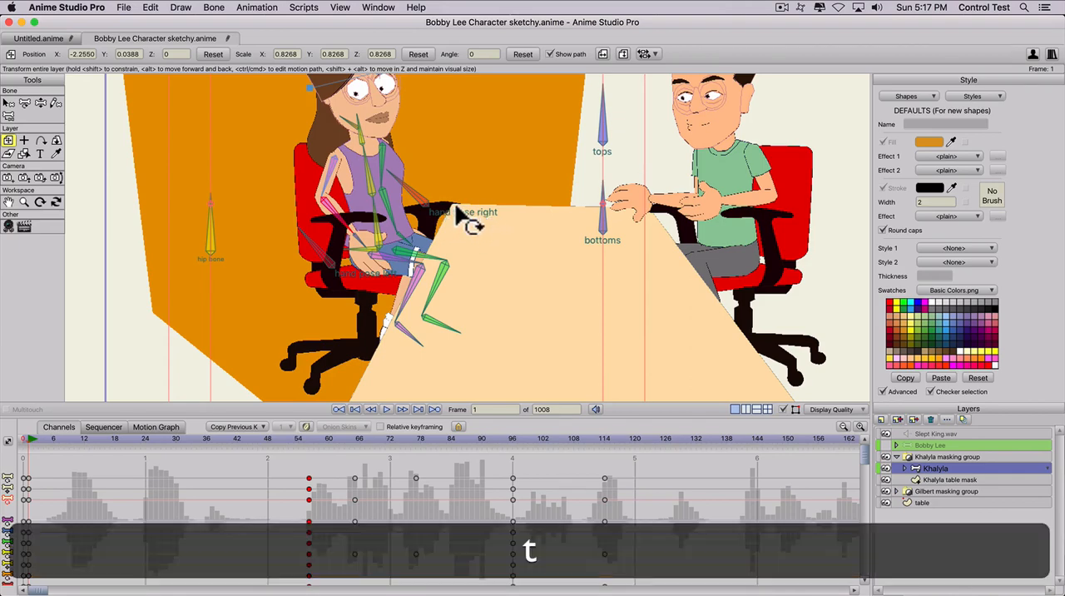
click(927, 480)
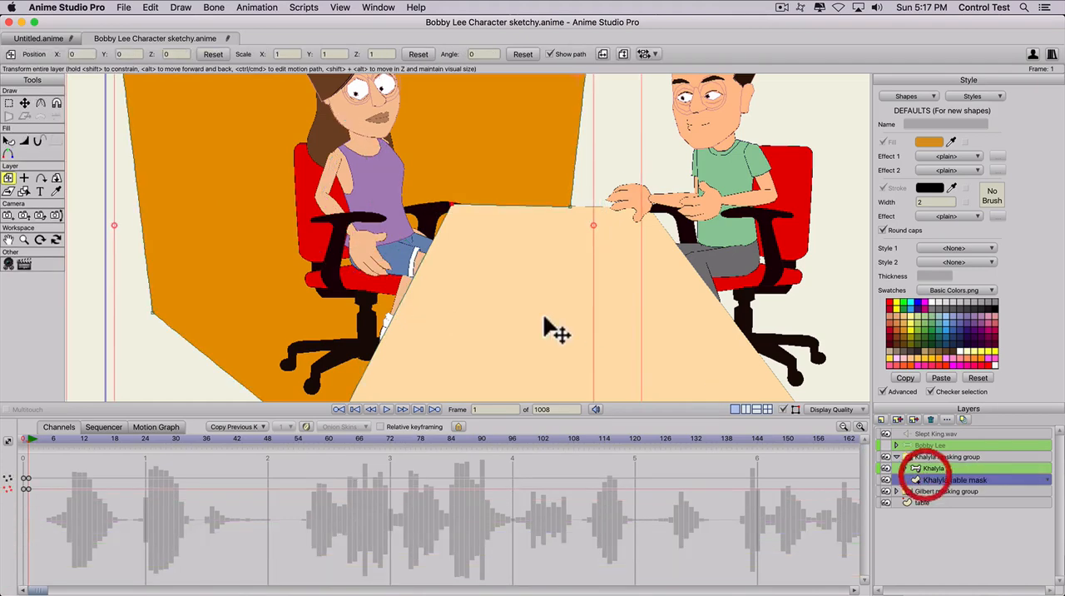
key(t)
mouse_move(451, 222)
mouse_down()
mouse_move(438, 277)
mouse_move(444, 223)
mouse_move(467, 183)
mouse_move(454, 215)
mouse_move(455, 291)
mouse_move(425, 244)
mouse_move(437, 232)
mouse_up()
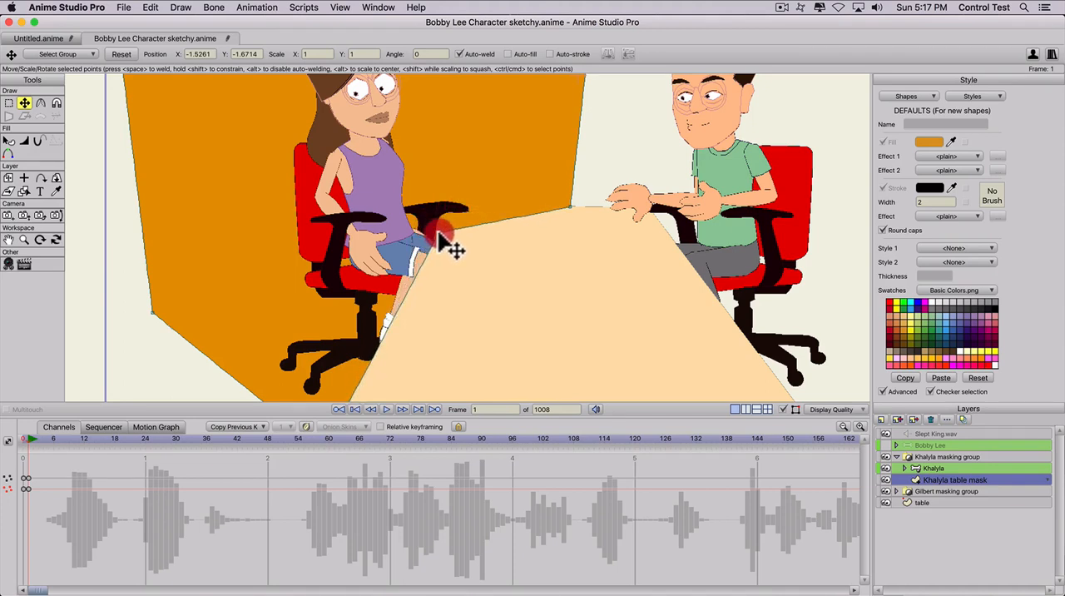
mouse_move(430, 223)
mouse_down()
mouse_move(416, 280)
mouse_move(433, 239)
mouse_move(456, 238)
mouse_move(440, 237)
mouse_up()
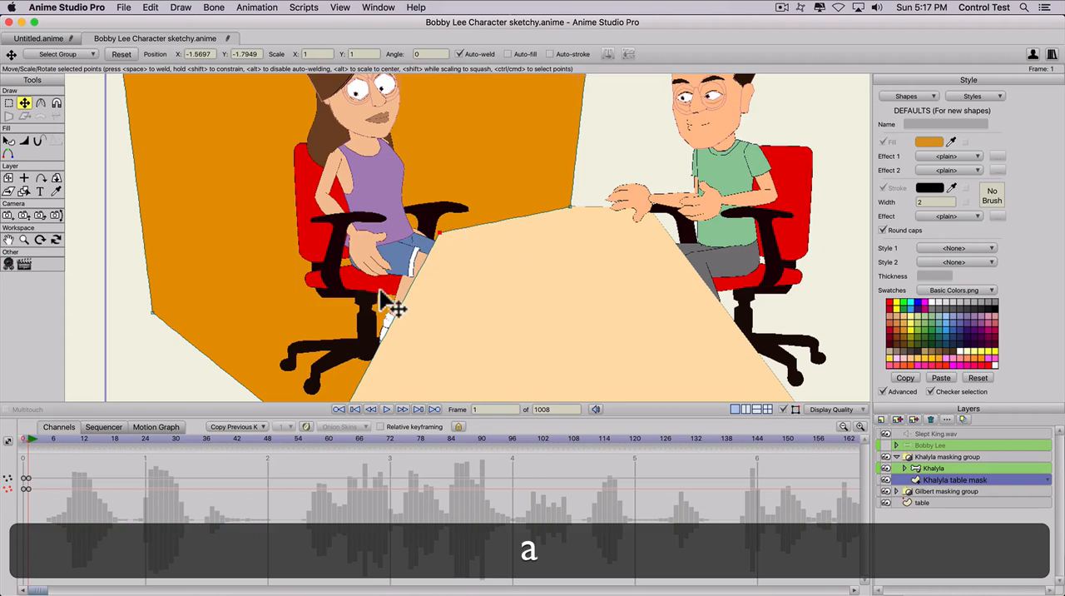
- At frame 0, add two points to the middle of the Khalyla table mask's horizontal edge on the tabletop
click(20, 442)
key(a)
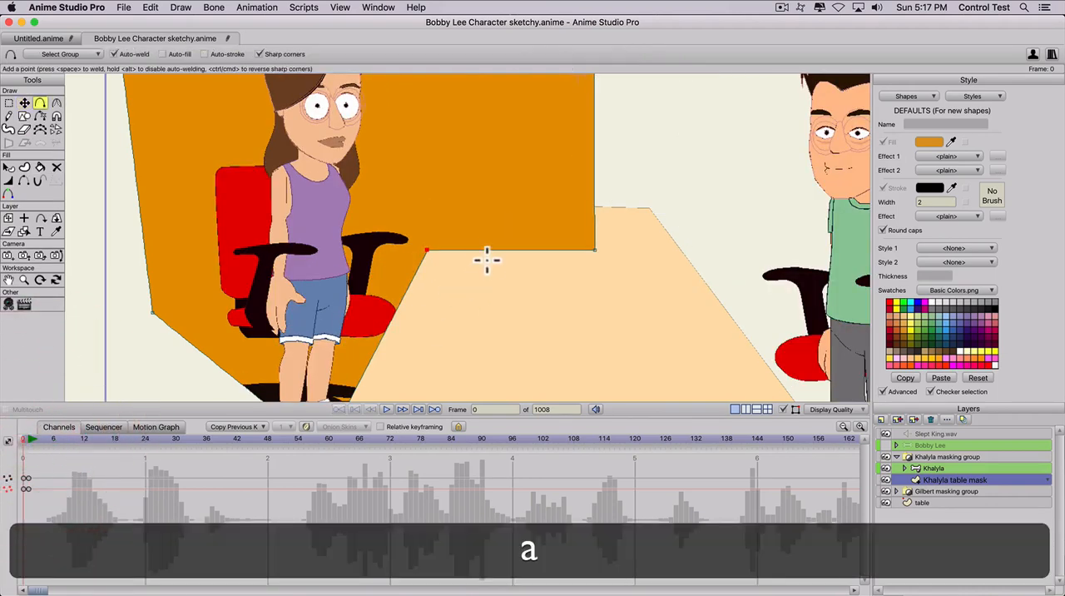
click(510, 249)
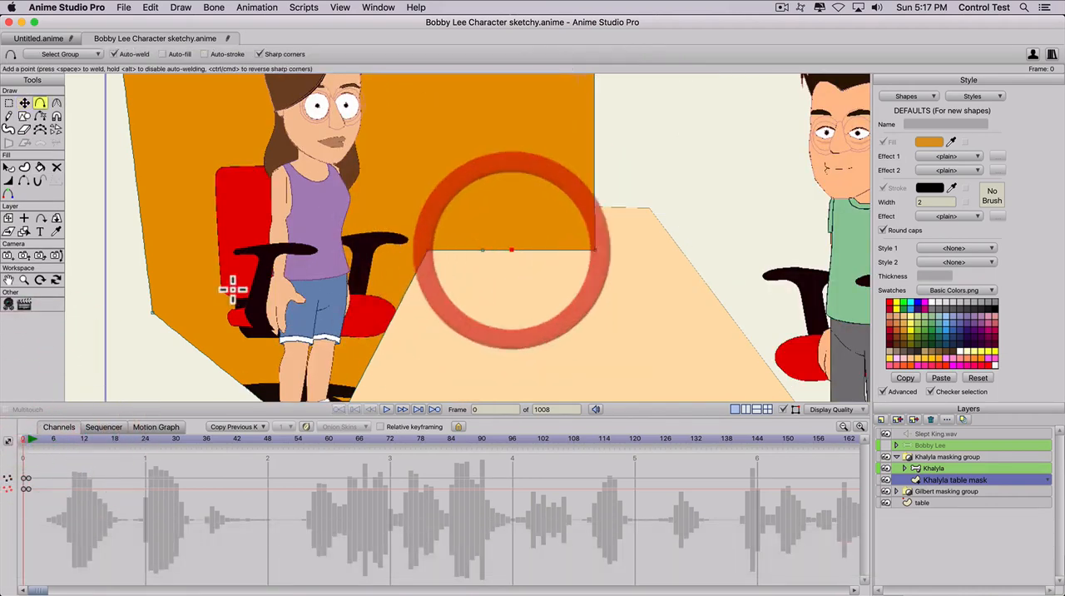
- At frame 1, move the added mask points up to the table's far edge beside Khalyla's armrest
click(29, 443)
key(t)
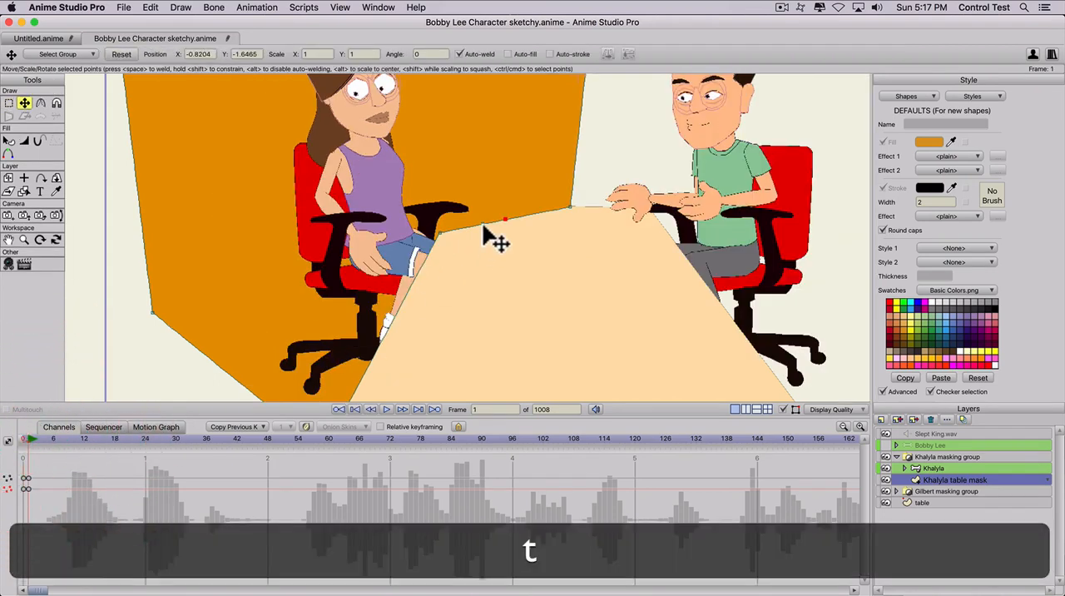
click(489, 236)
drag(487, 234, 472, 206)
key(t)
key(t)
- At frame 0, add two more points to the Khalyla table mask's horizontal edge, beside the existing middle points
key(a)
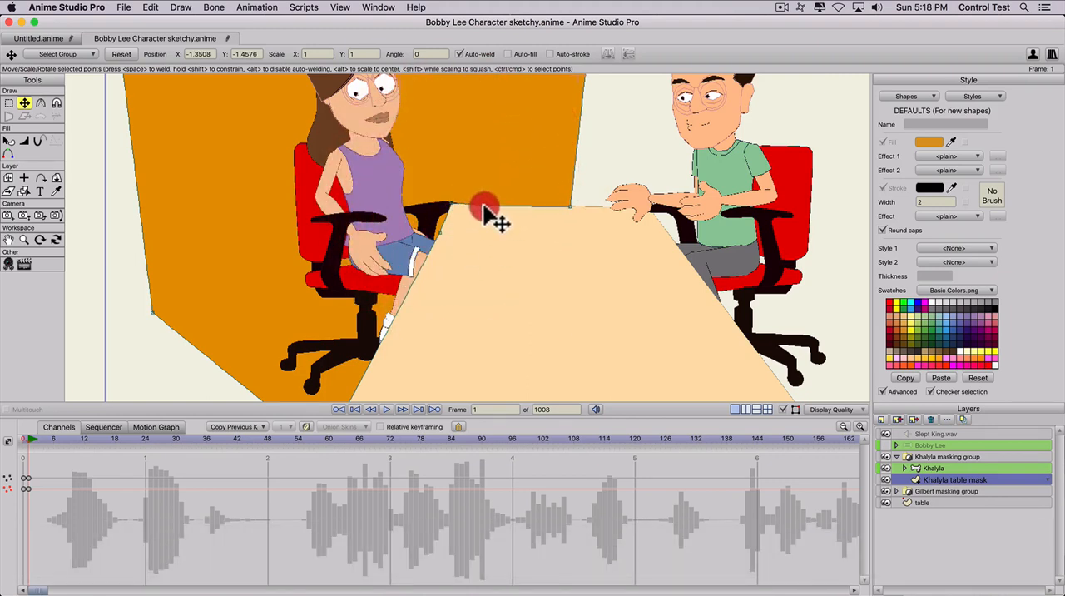
click(24, 438)
key(a)
click(522, 252)
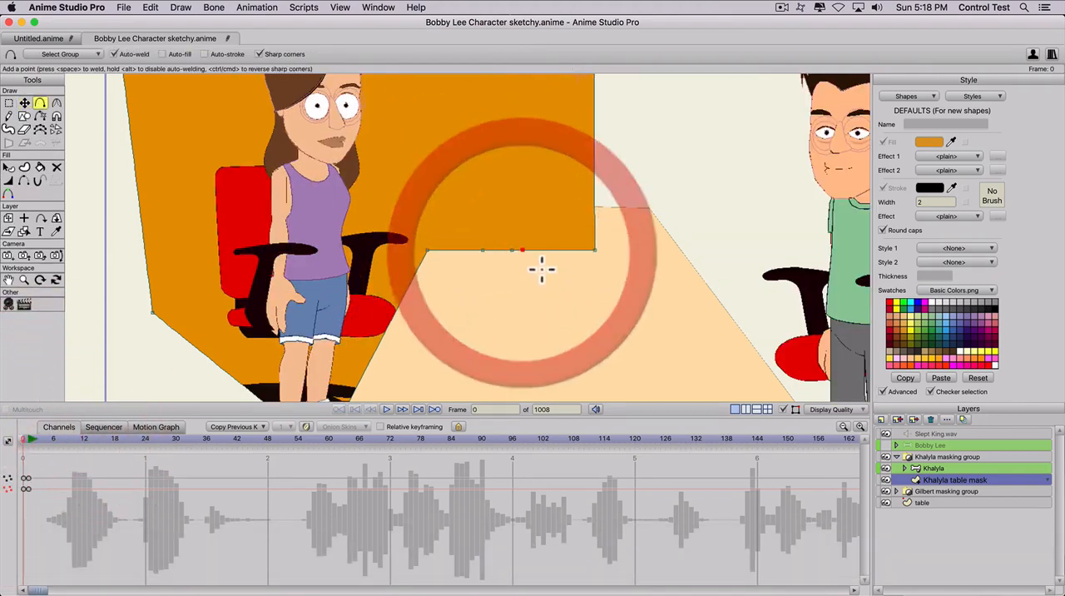
click(532, 249)
- At frame 1, move one new mask point down onto the tabletop and another to the table's side edge beside the armrest
key(t)
click(30, 438)
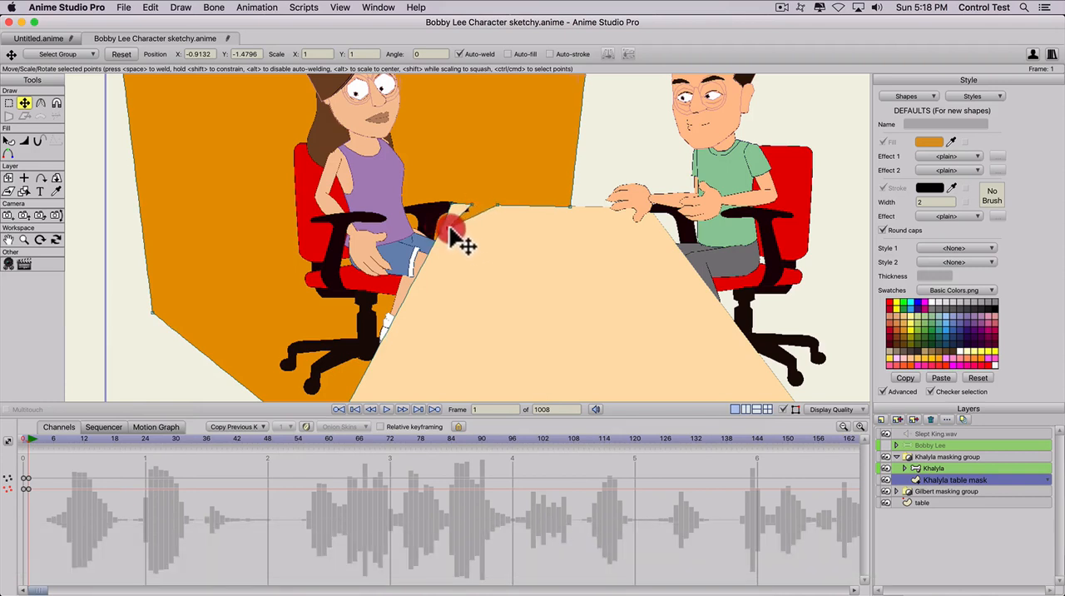
click(471, 216)
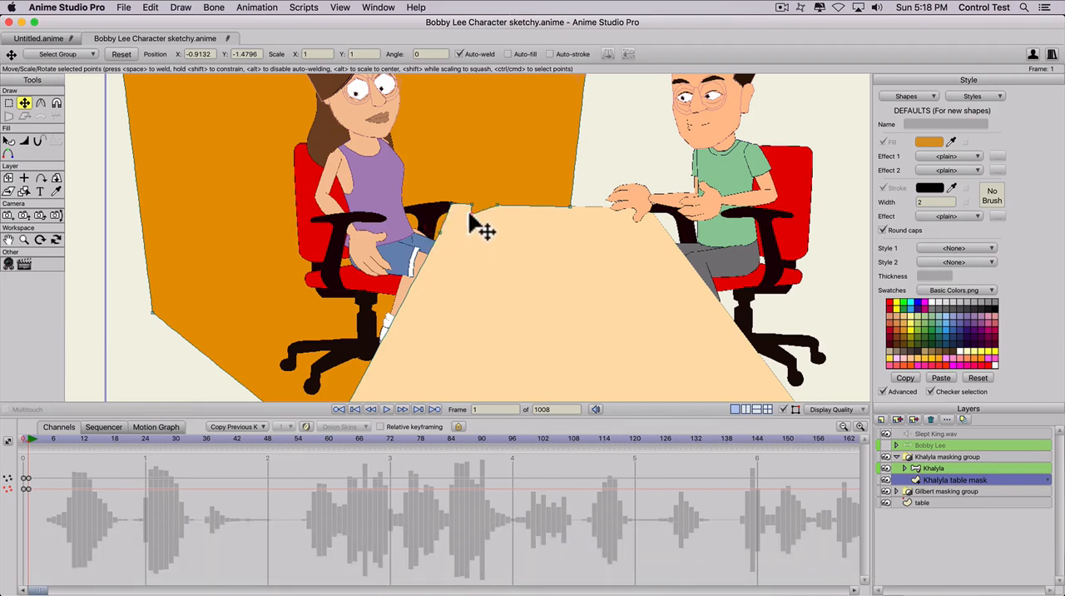
click(468, 214)
key(t)
drag(495, 218, 467, 287)
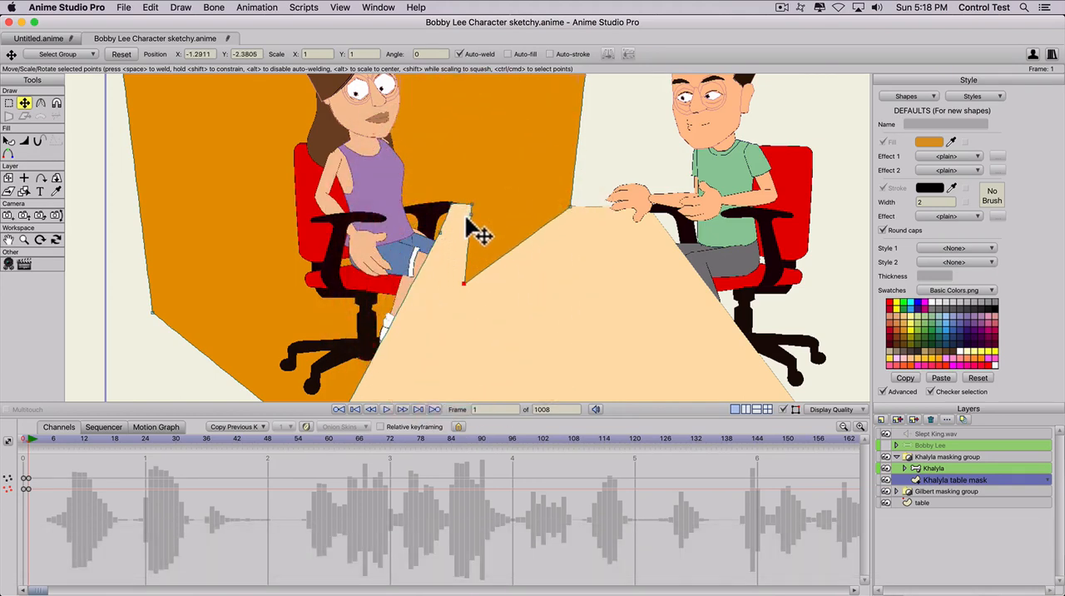
drag(468, 216, 445, 213)
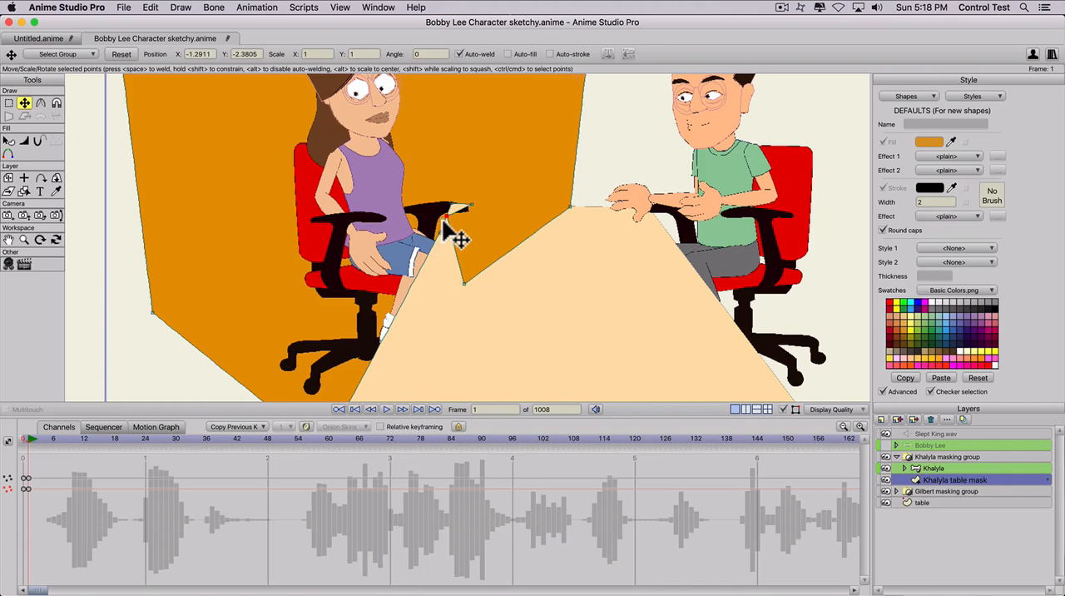
drag(446, 223, 444, 220)
- At frame 0, add one more point between the middle points of the Khalyla table mask's horizontal edge
click(20, 441)
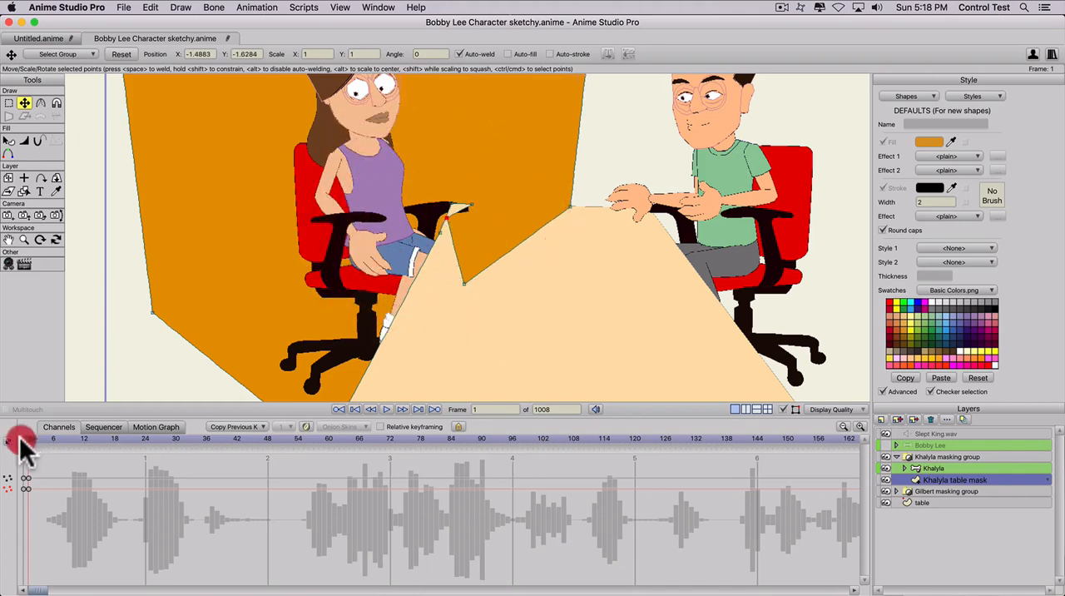
key(a)
click(502, 249)
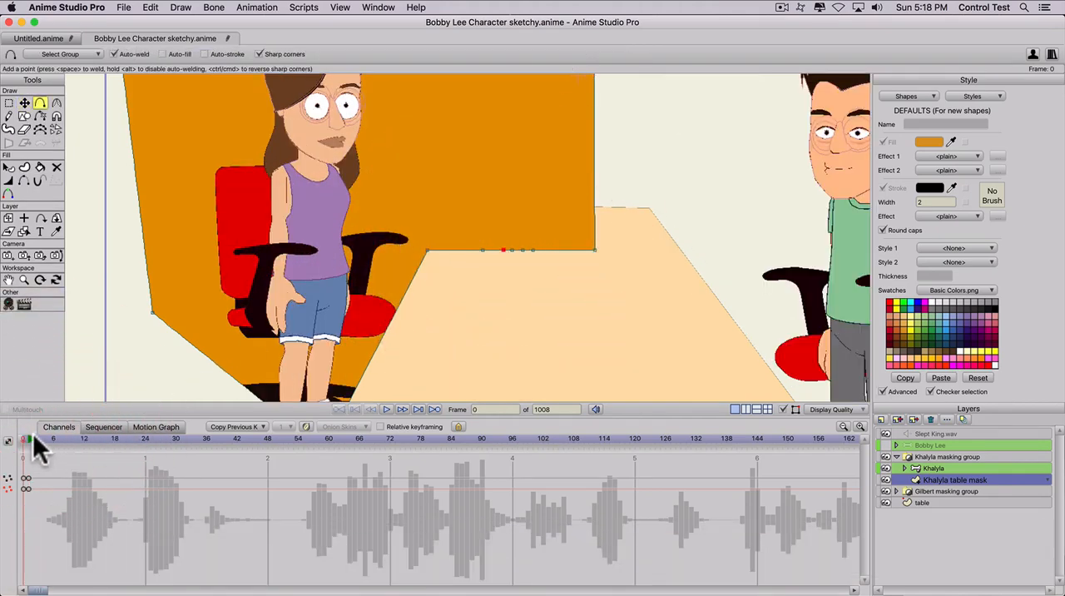
- At frame 2, try to reshape the Khalyla table mask by moving its armrest points and lowering its inner corner onto the tabletop
click(33, 439)
key(t)
click(465, 210)
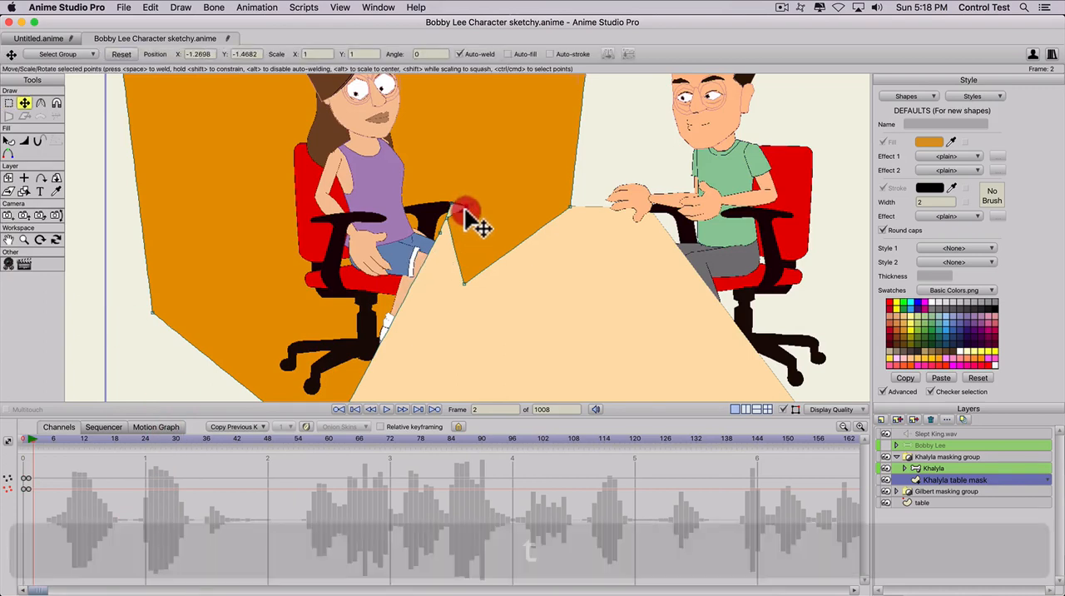
drag(465, 210, 460, 222)
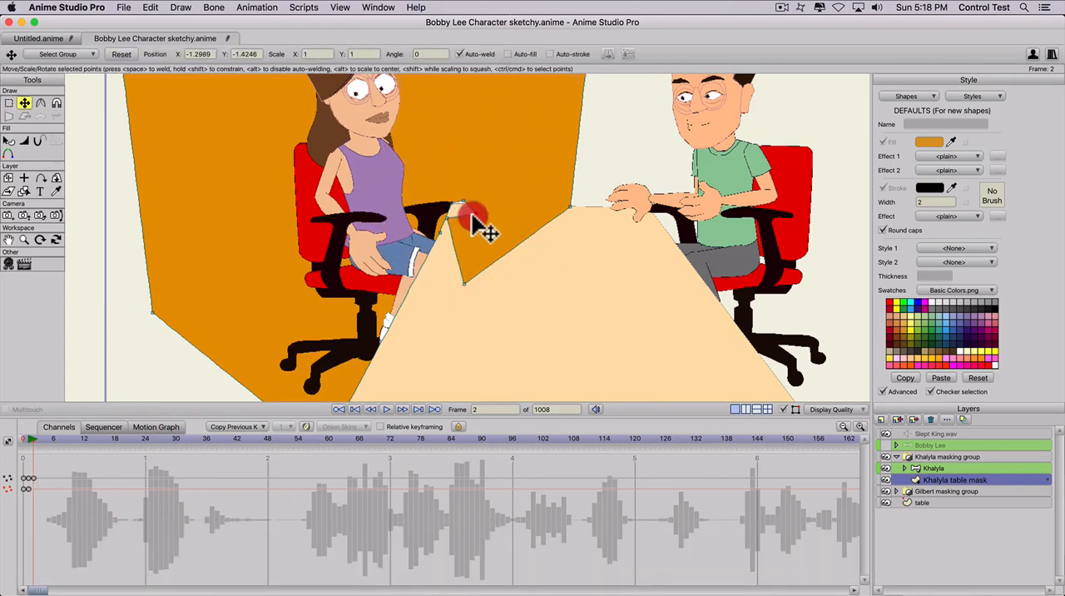
drag(472, 215, 470, 204)
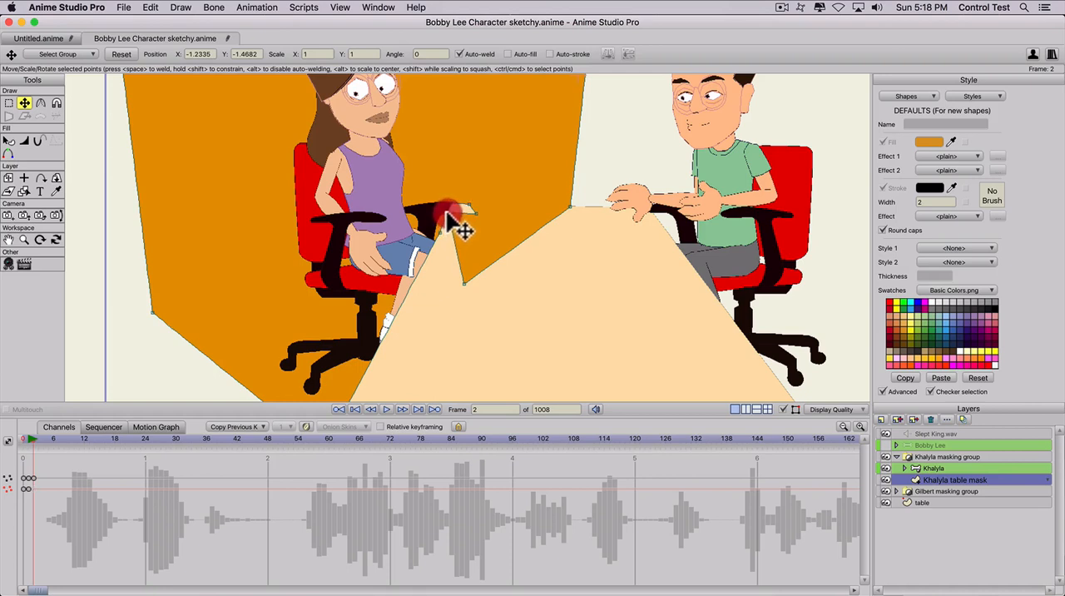
drag(463, 283, 458, 256)
drag(572, 208, 578, 265)
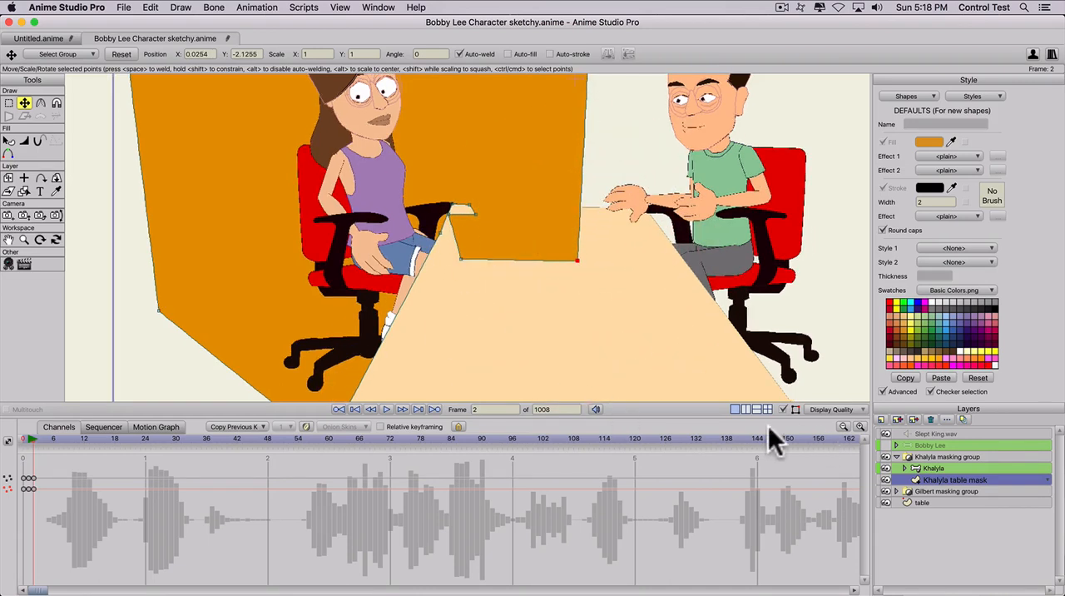
scroll(351, 283, down, 10)
scroll(384, 283, up, 1)
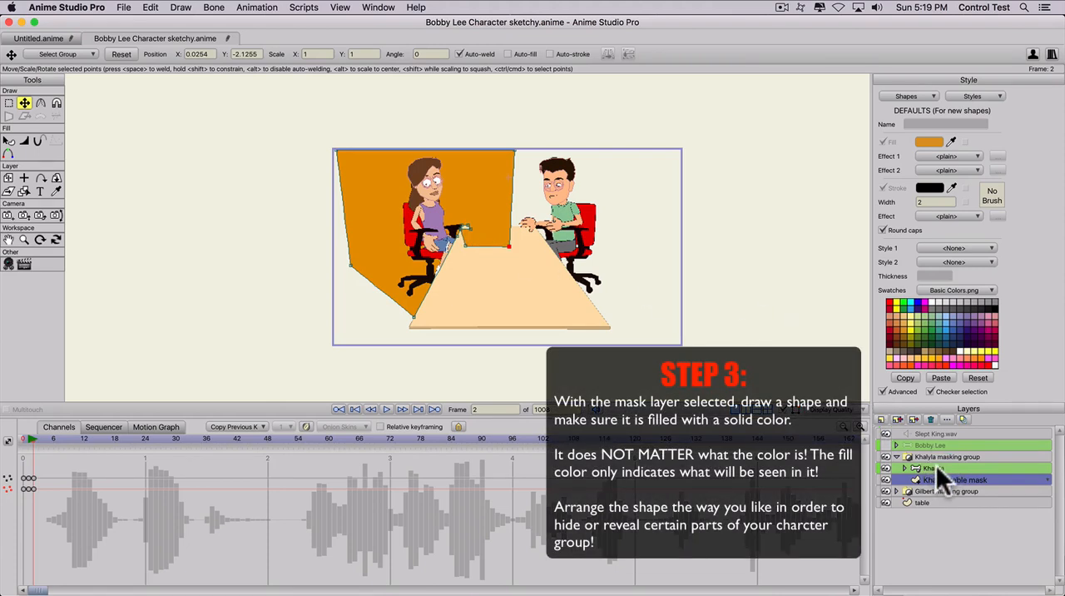
- Check the layer settings of Khalyla and the Khalyla masking group, including the group mask option, without changing them
double_click(938, 467)
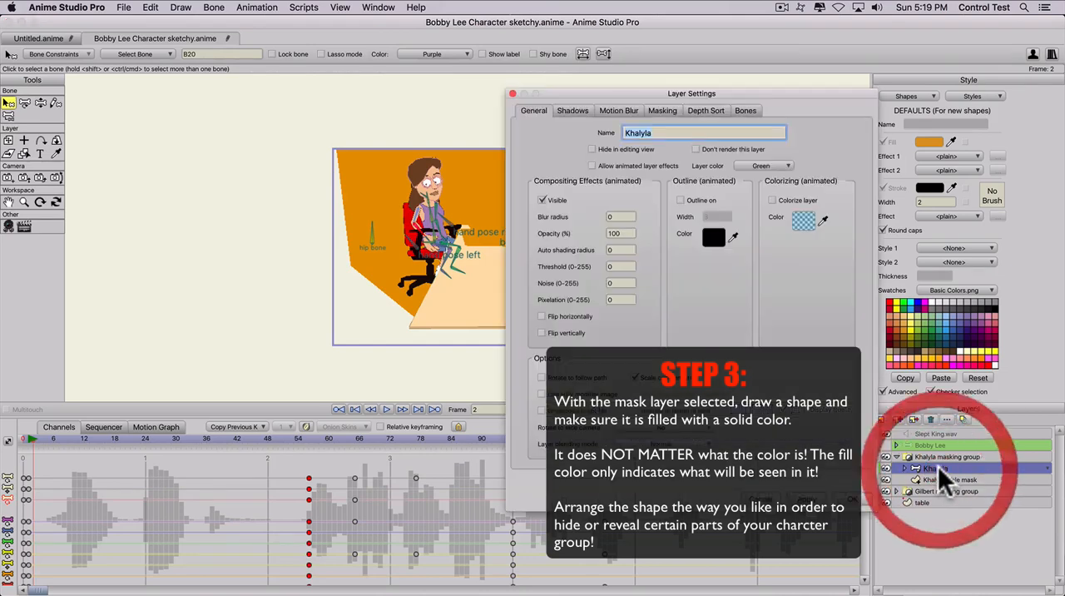
click(762, 502)
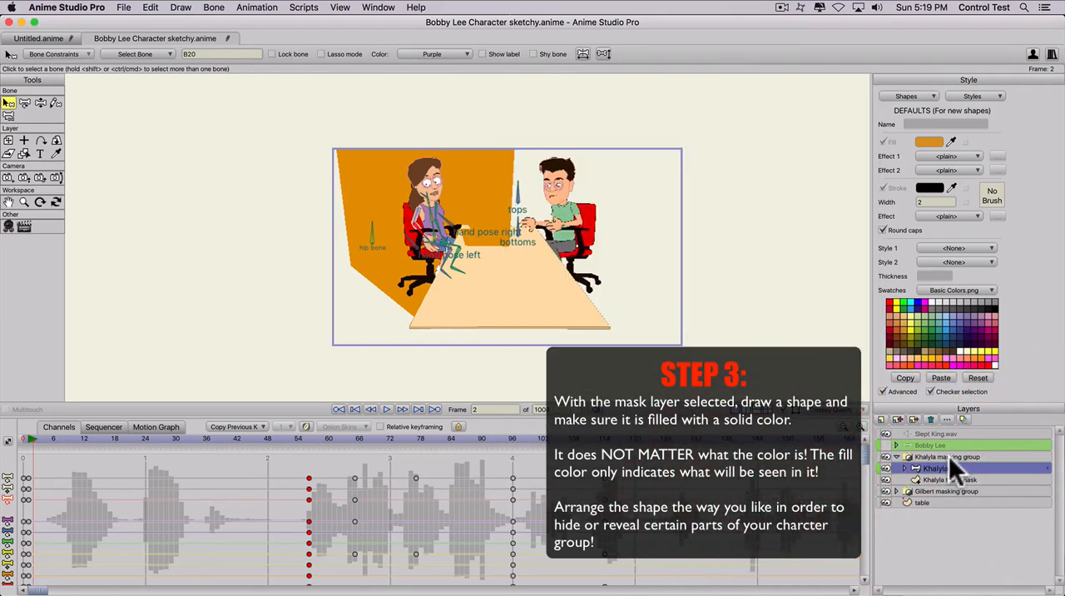
double_click(951, 456)
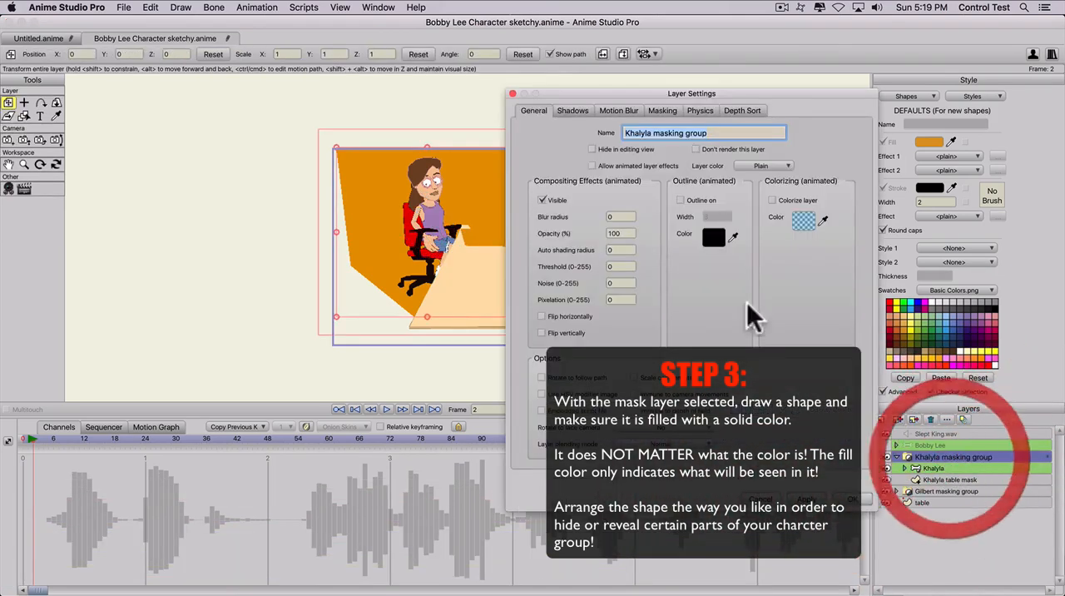
click(663, 109)
click(613, 183)
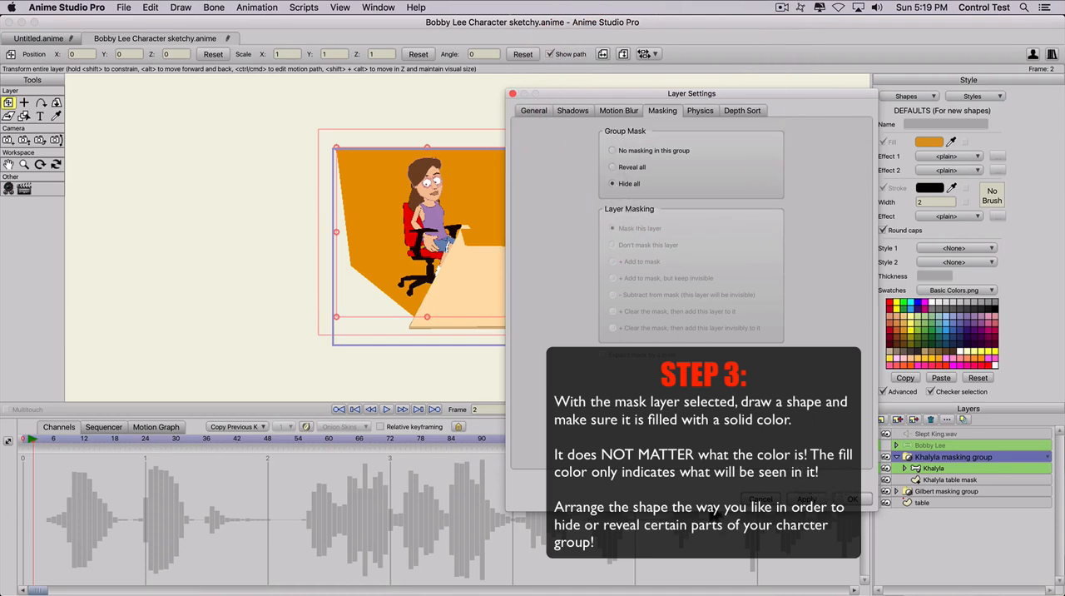
click(763, 499)
- Delete the Khalyla table mask's point motion keyframe at frame 2
click(940, 477)
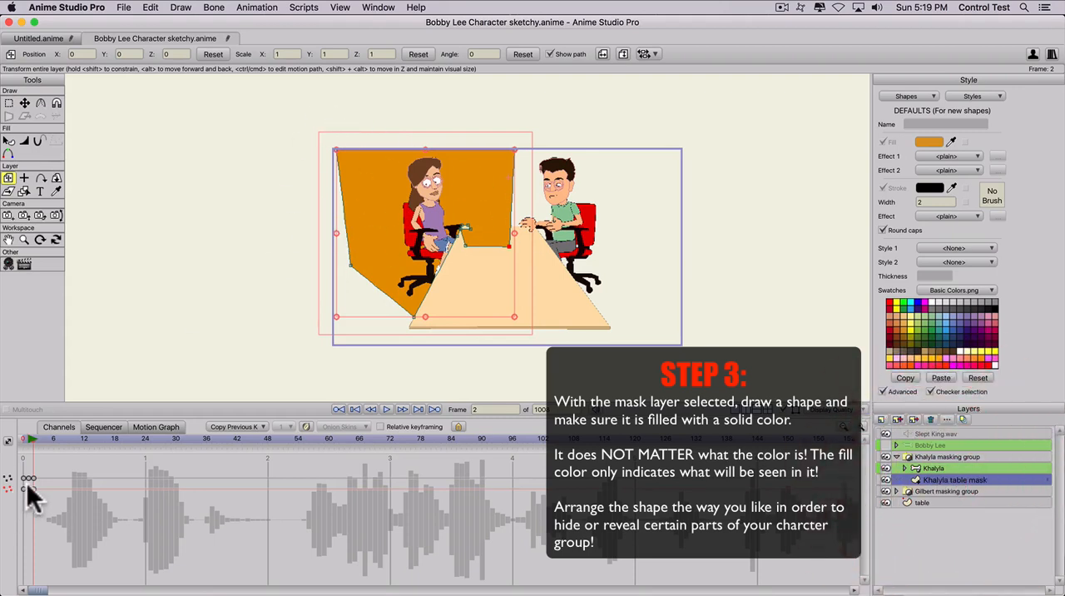
click(31, 477)
key(BackSpace)
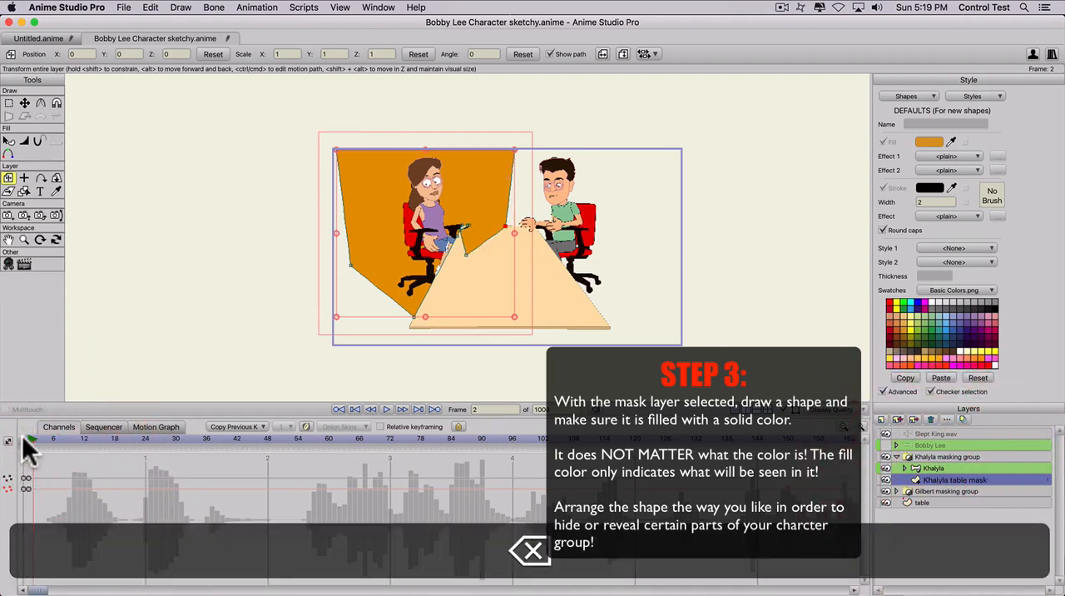
- Set the Khalyla table mask's layer masking to "+ Add to mask, but keep invisible"
click(25, 441)
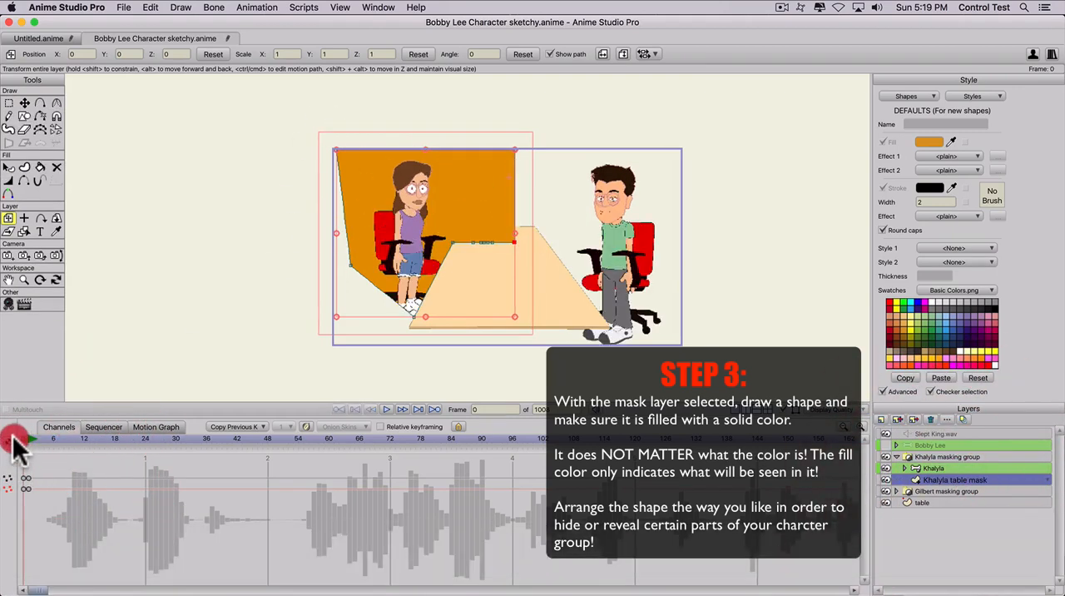
double_click(959, 480)
click(662, 110)
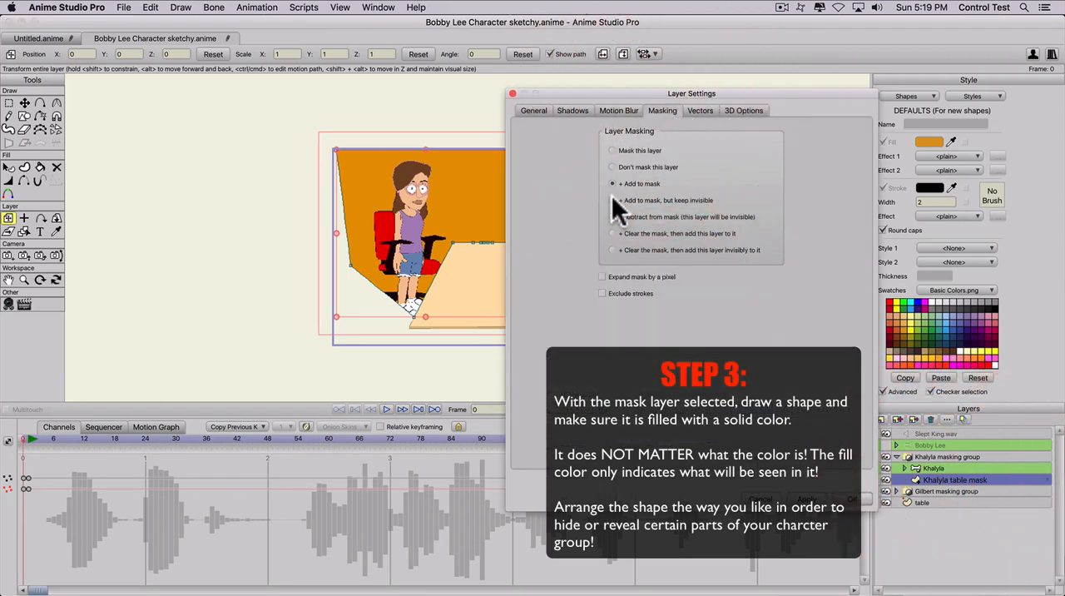
click(613, 199)
click(805, 498)
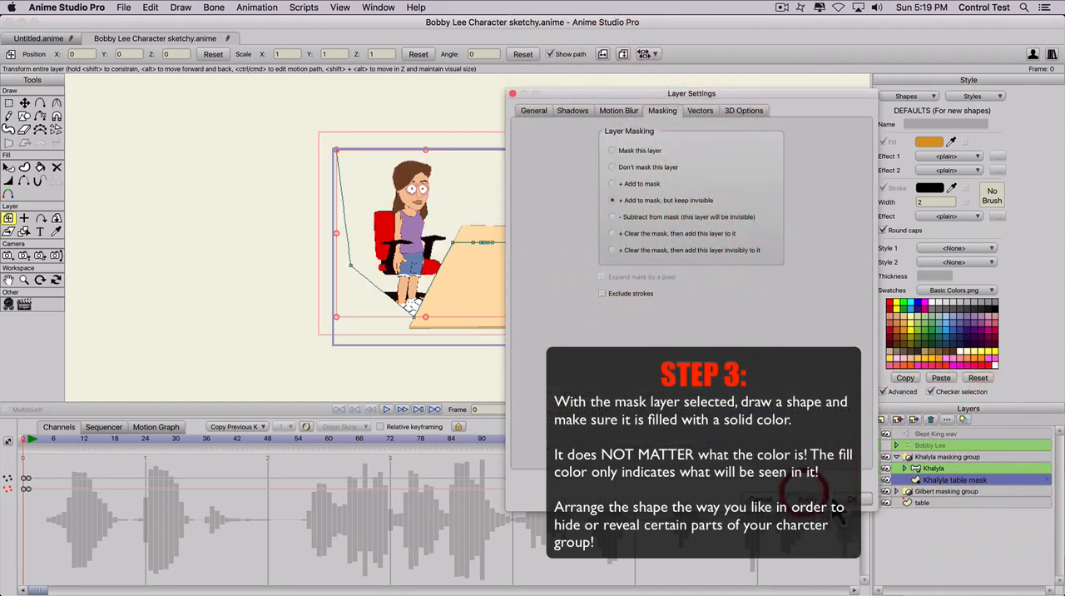
click(849, 499)
- At frame 2, try to reshape the Khalyla table mask by rearranging its points around the chair's armrest and the table's back corner
click(25, 441)
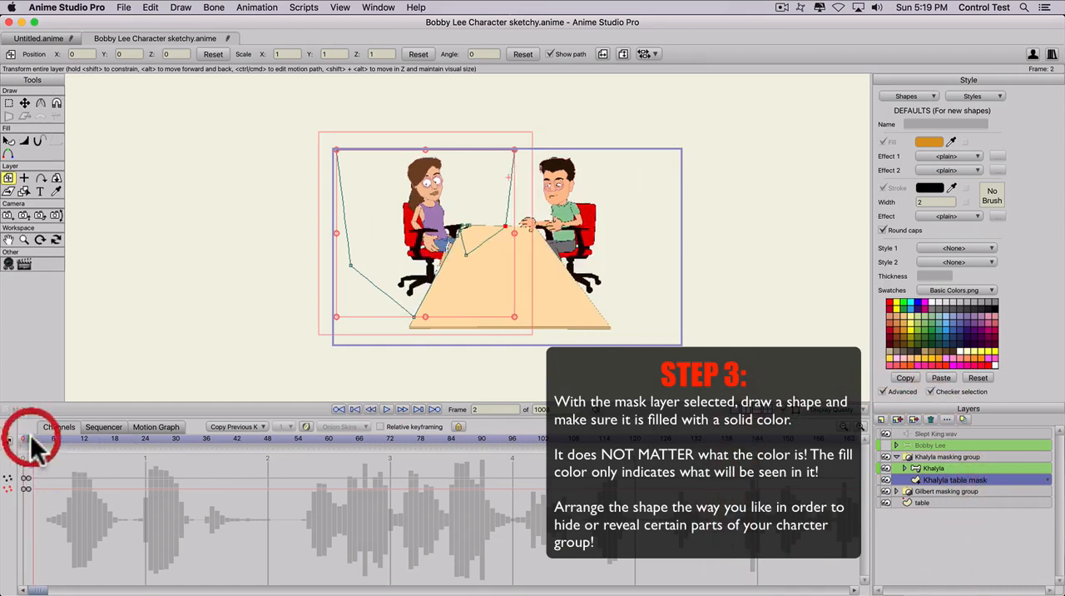
scroll(321, 328, up, 6)
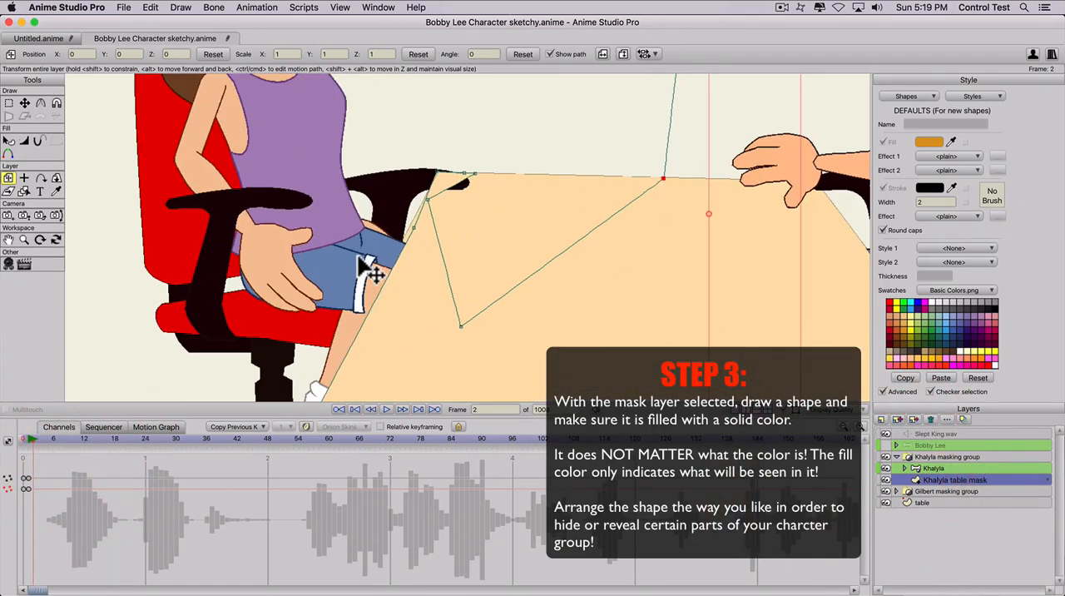
drag(332, 261, 334, 319)
key(t)
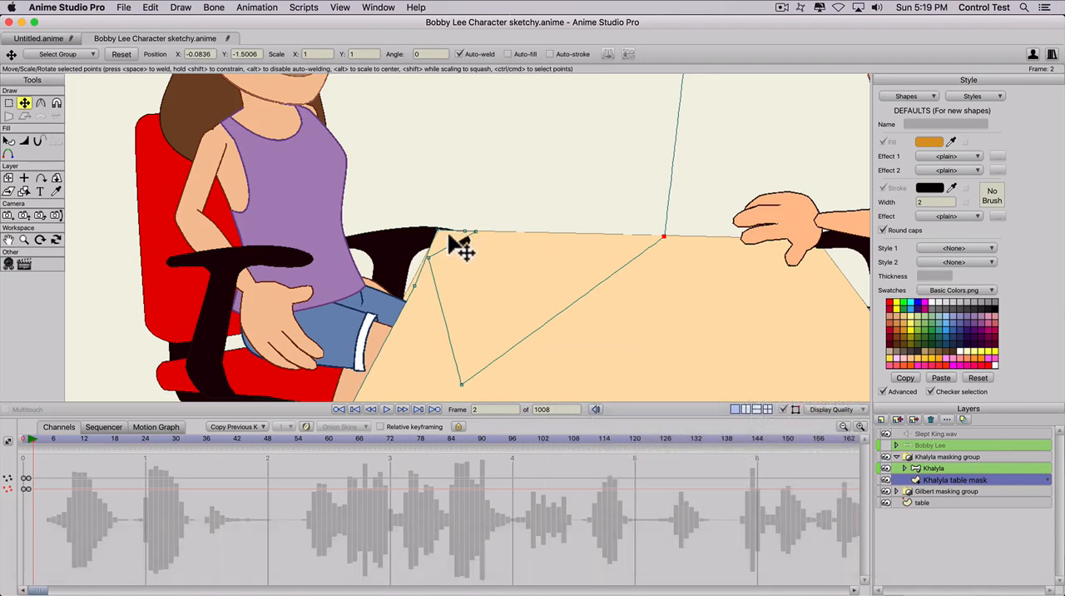
drag(427, 258, 469, 253)
click(435, 230)
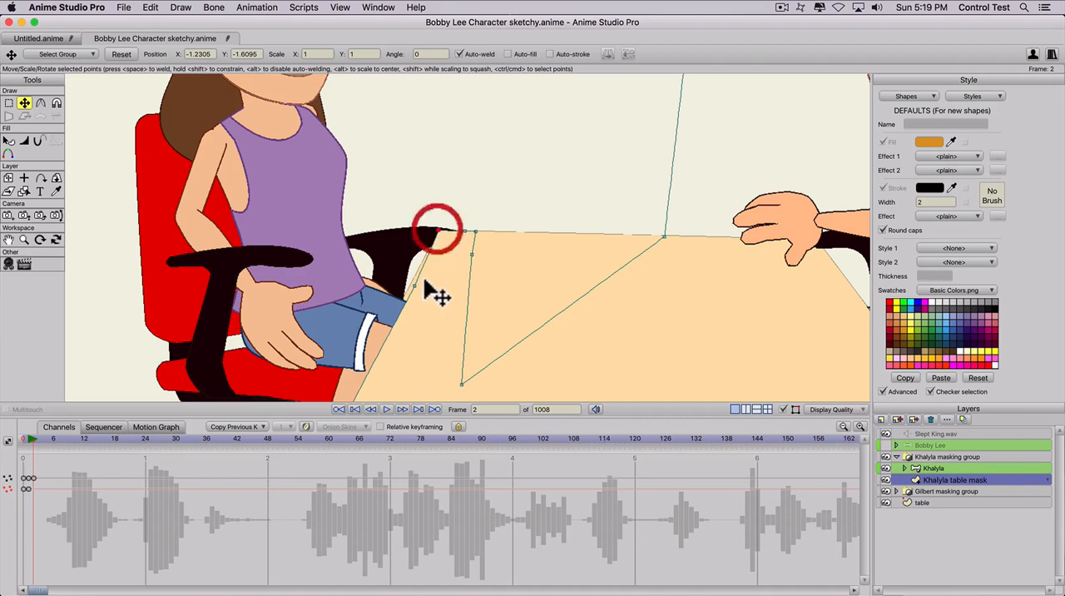
drag(414, 285, 462, 273)
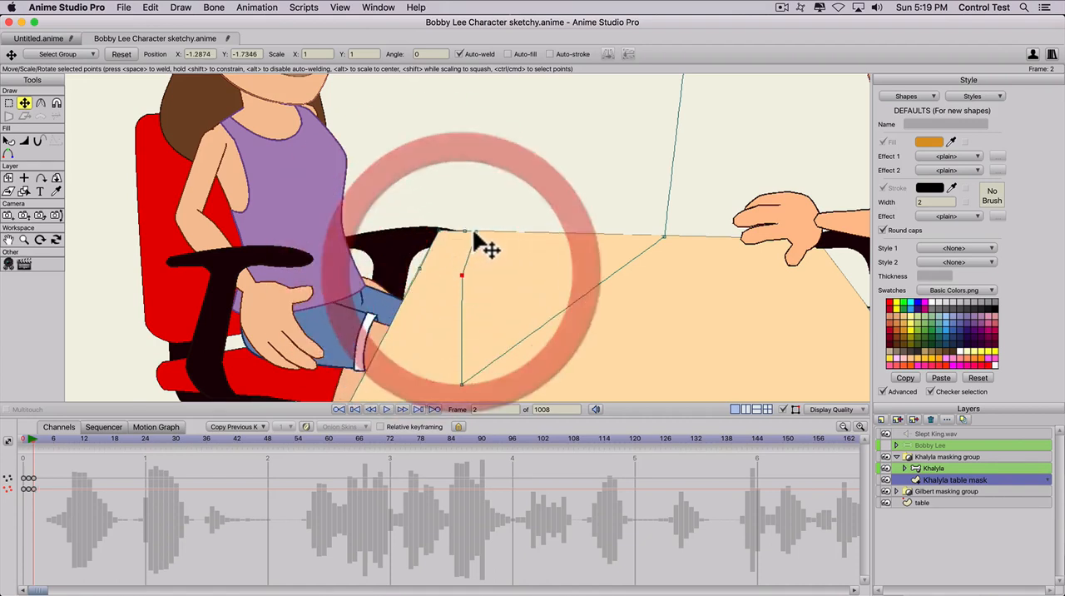
drag(474, 232, 468, 256)
drag(465, 233, 472, 235)
drag(462, 276, 428, 253)
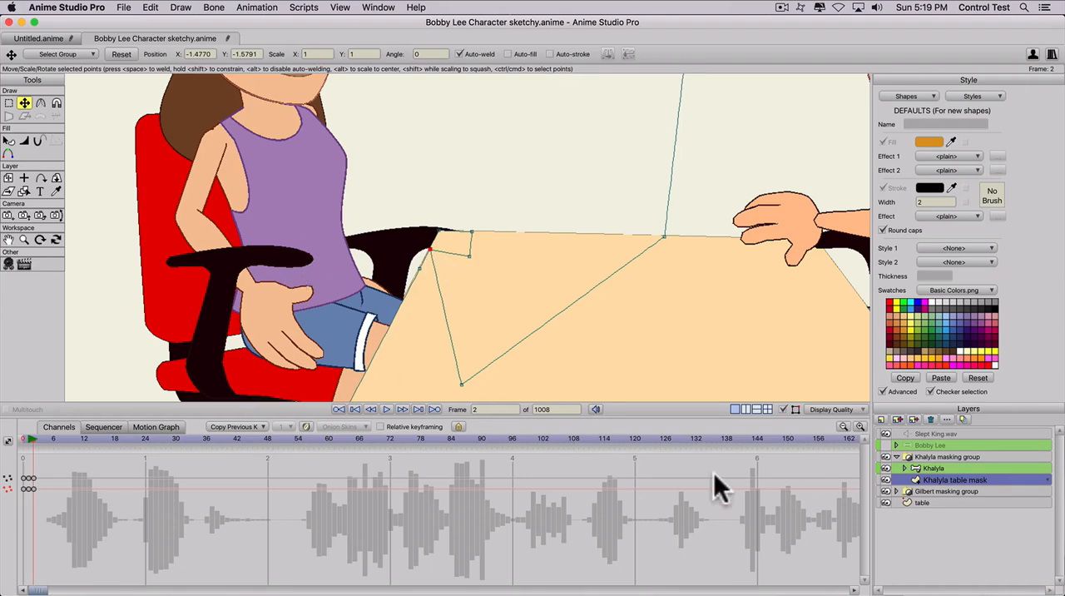
- Try to pose Khalyla's front arm toward the table with her arm bones at frame 2, and undo the pose
click(936, 470)
key(z)
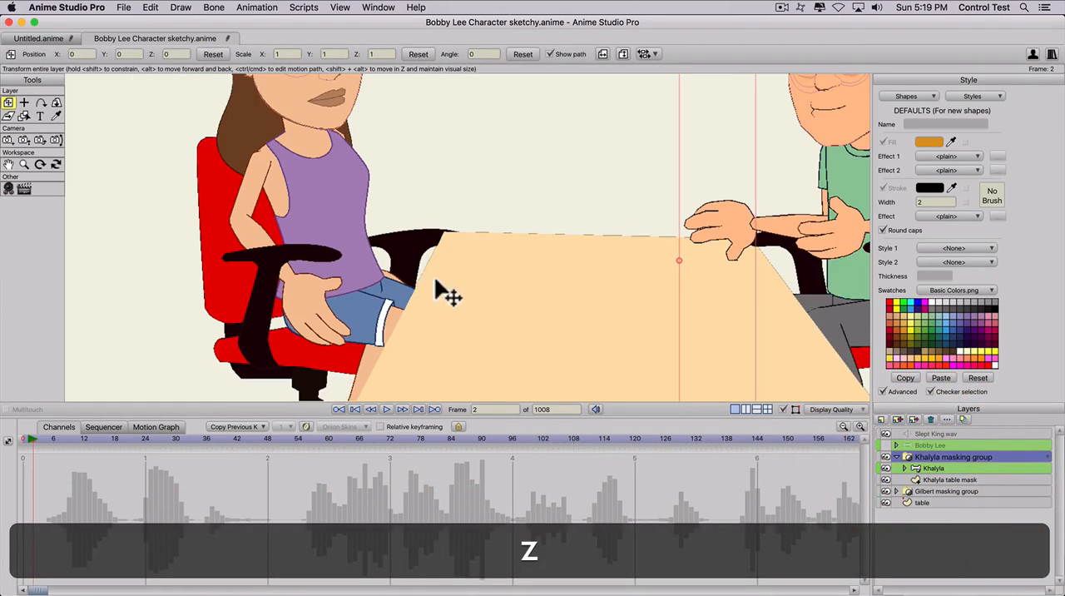
click(907, 468)
key(z)
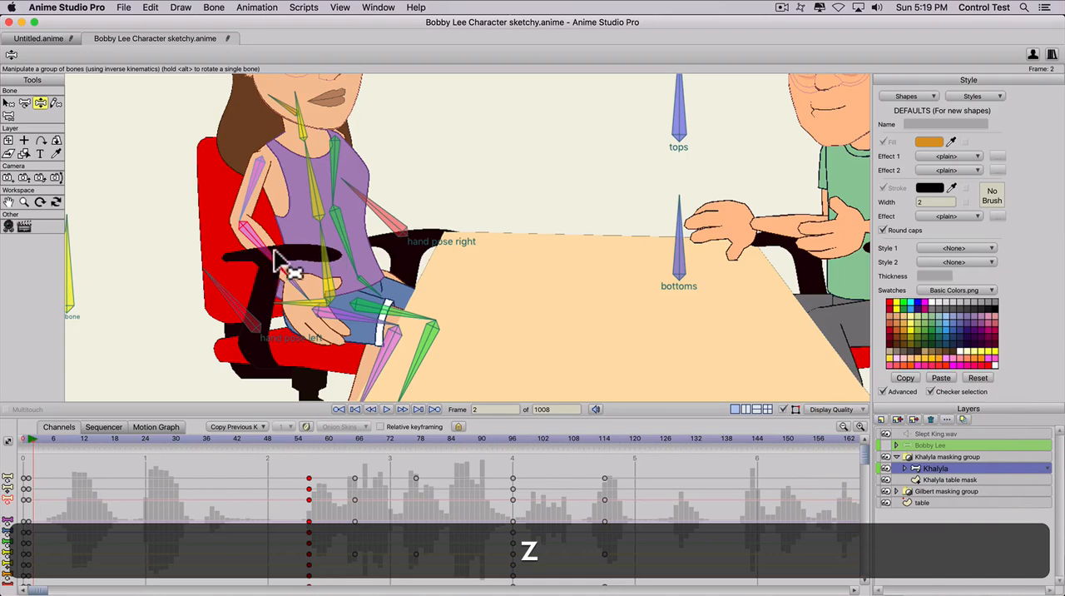
drag(278, 259, 374, 228)
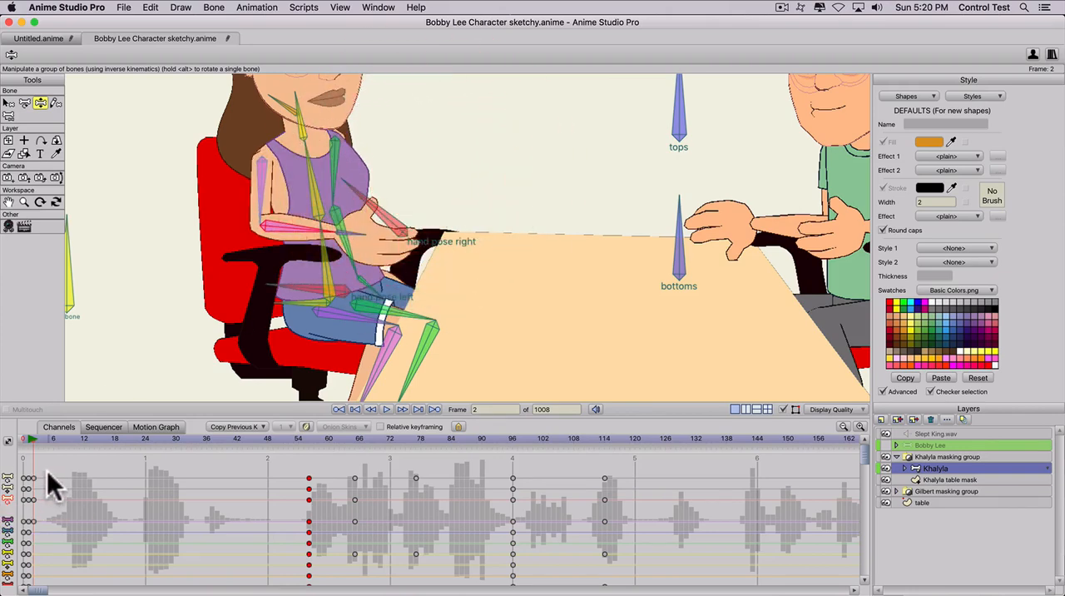
key(super+z)
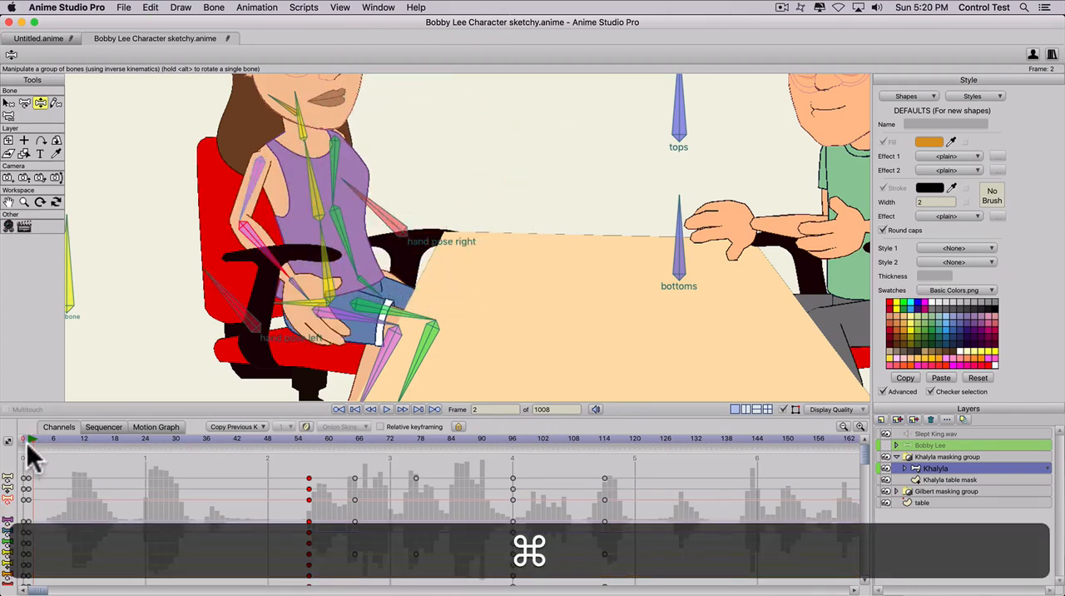
- Delete the Khalyla table mask's extra points along its horizontal lower edge at frame 0, keeping only the two corner points
click(24, 439)
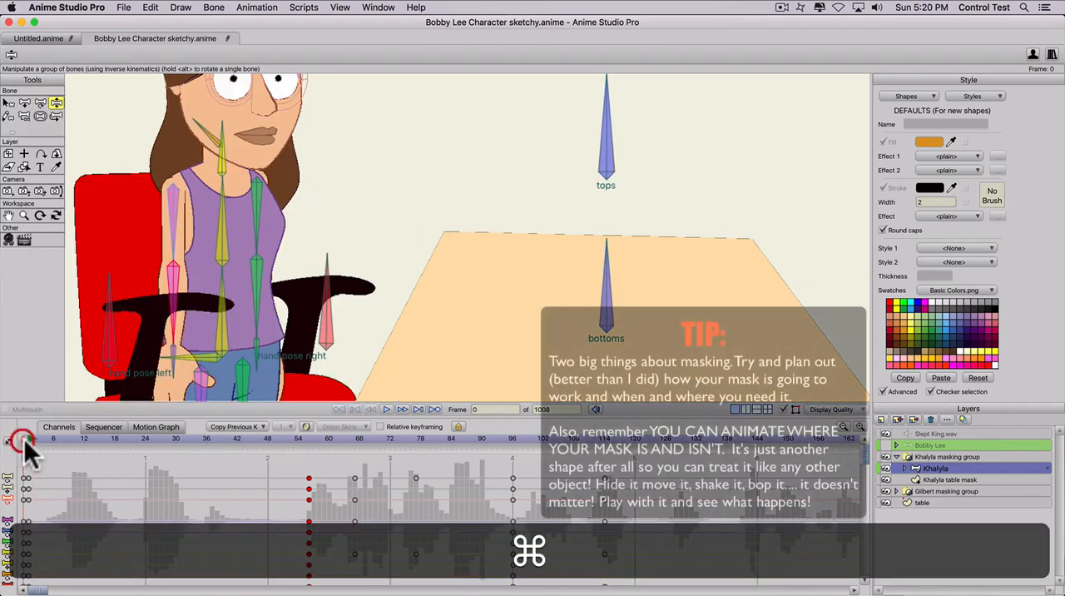
click(944, 481)
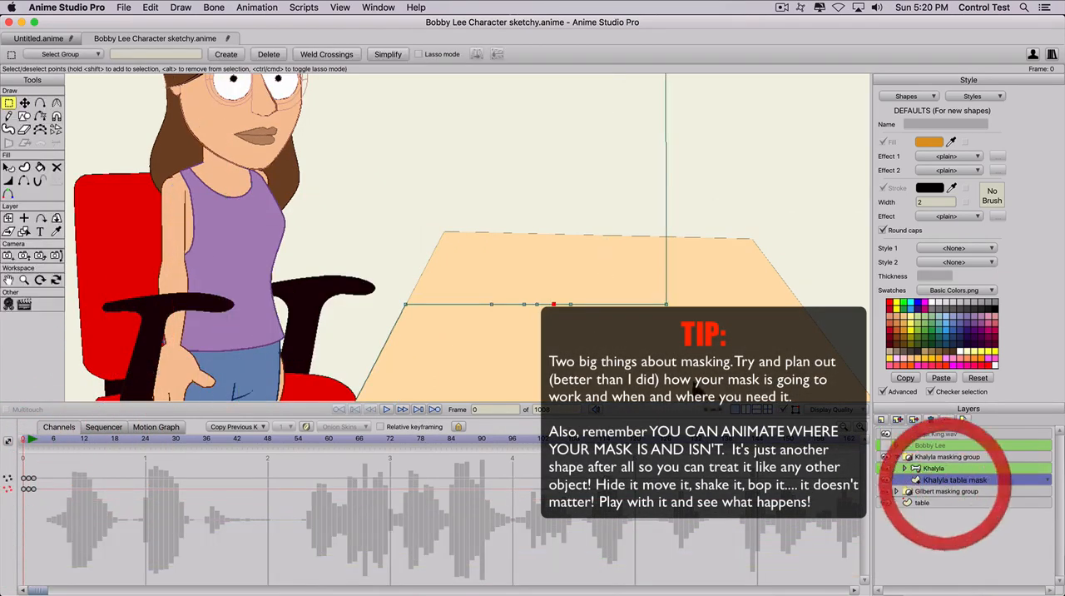
click(26, 436)
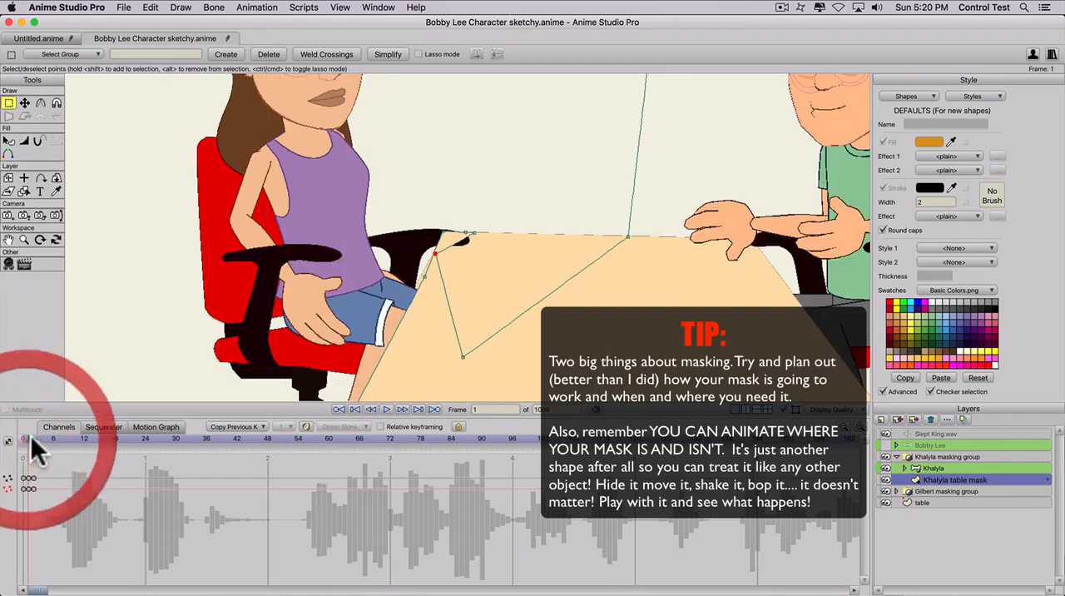
click(476, 233)
key(BackSpace)
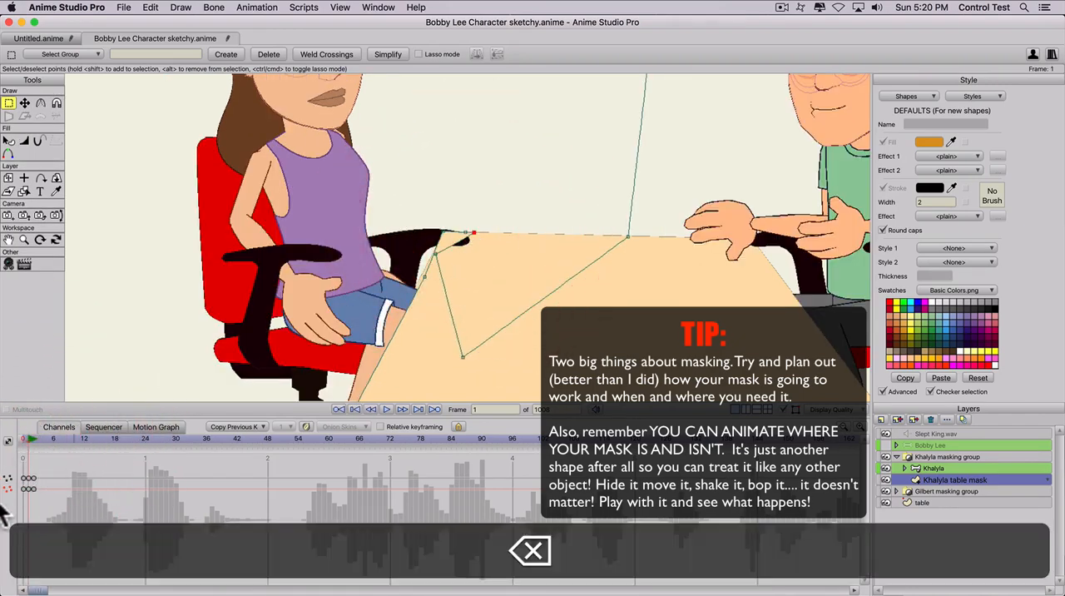
click(21, 436)
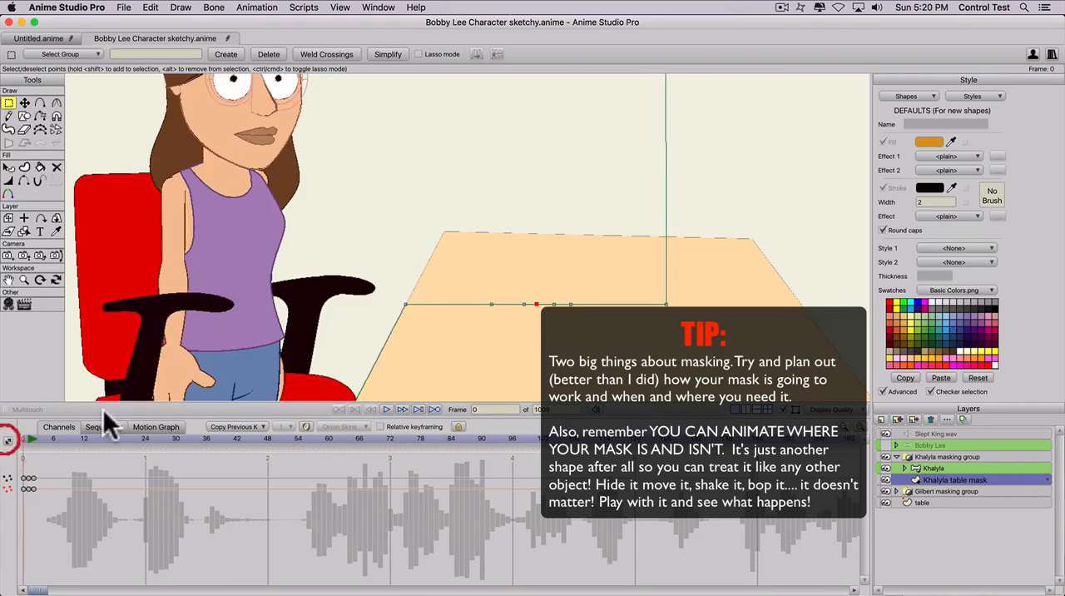
click(491, 306)
key(BackSpace)
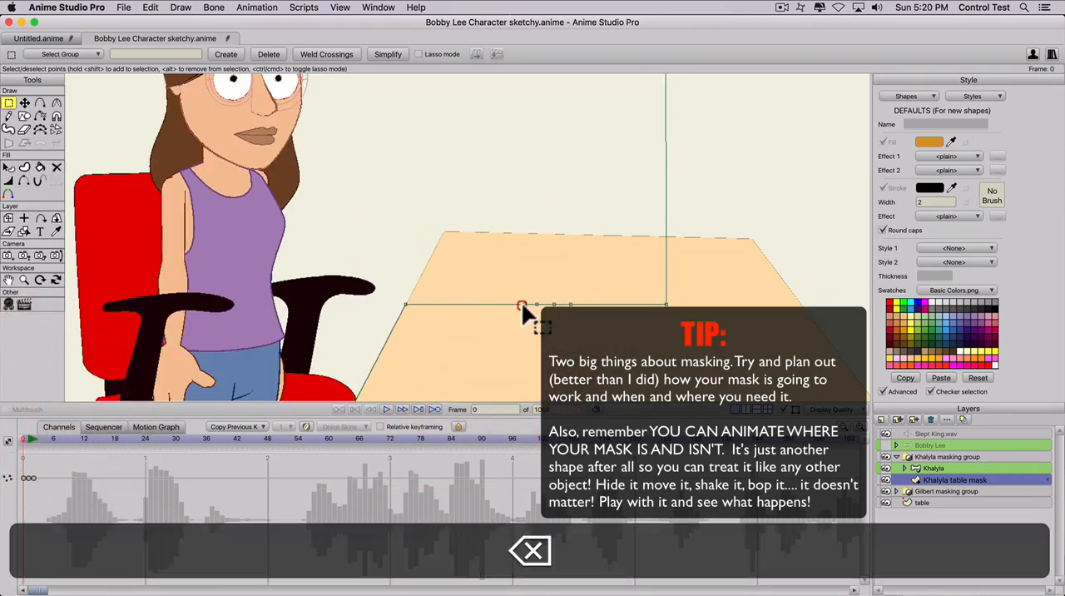
click(519, 306)
key(BackSpace)
click(535, 305)
click(554, 304)
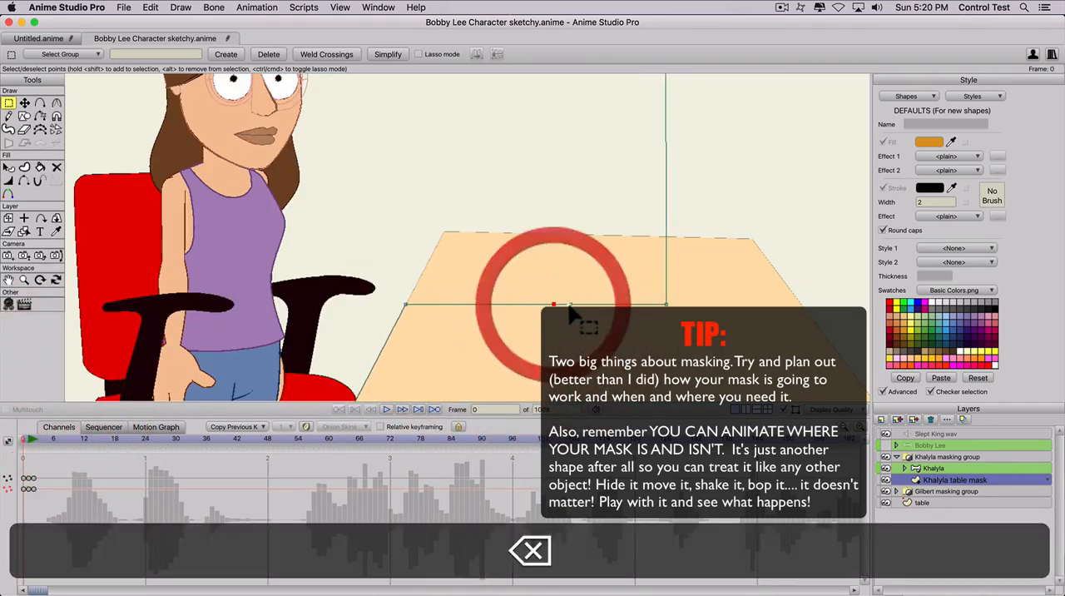
key(BackSpace)
click(570, 304)
key(BackSpace)
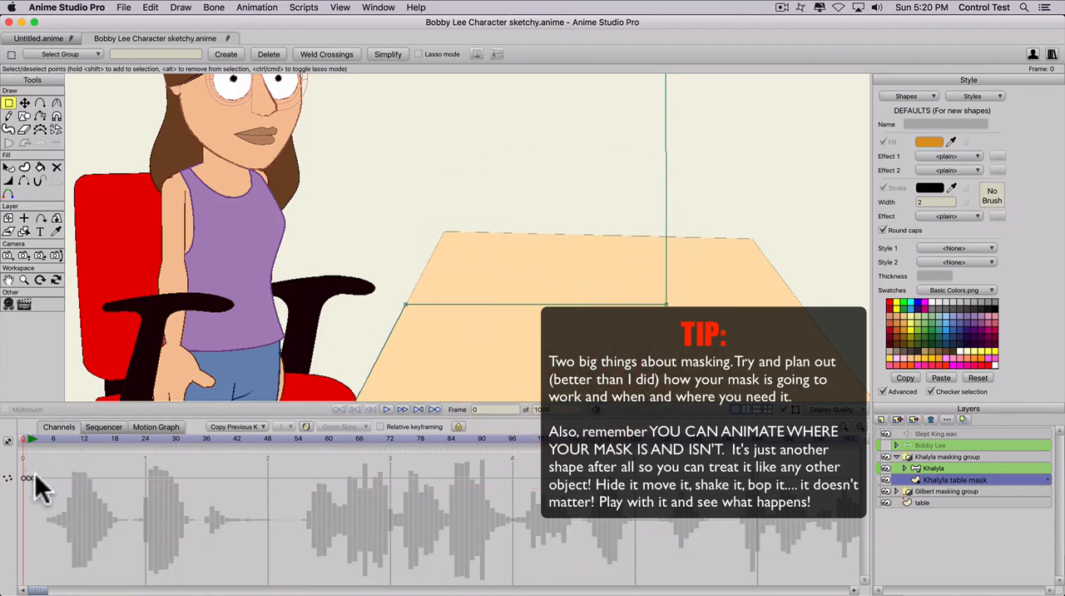
- Delete the Khalyla table mask's point motion keyframe at frame 2 and select the one at frame 1
click(34, 435)
click(34, 475)
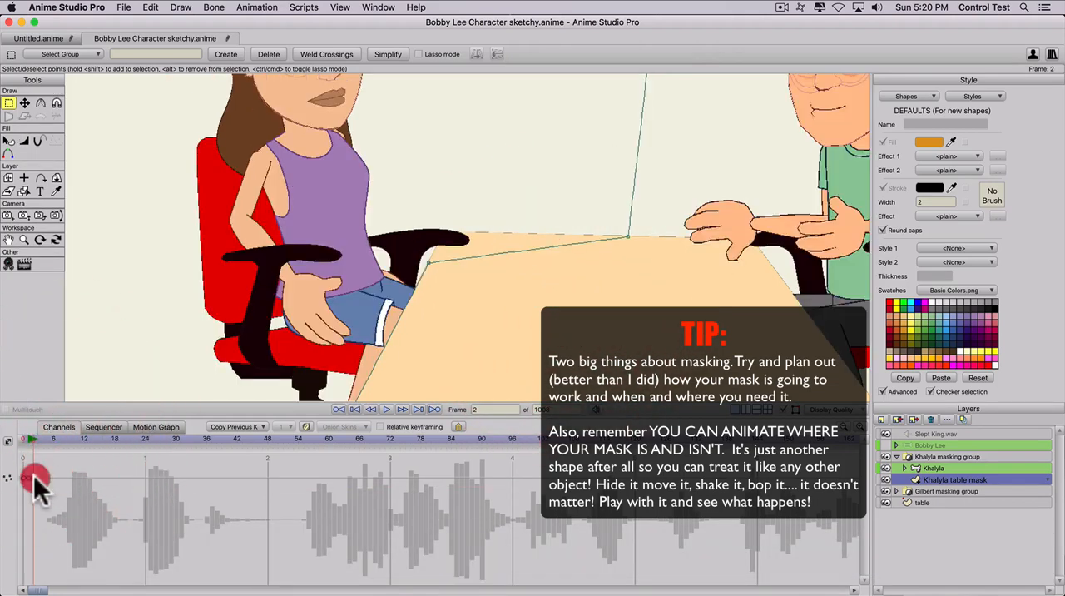
key(BackSpace)
click(28, 475)
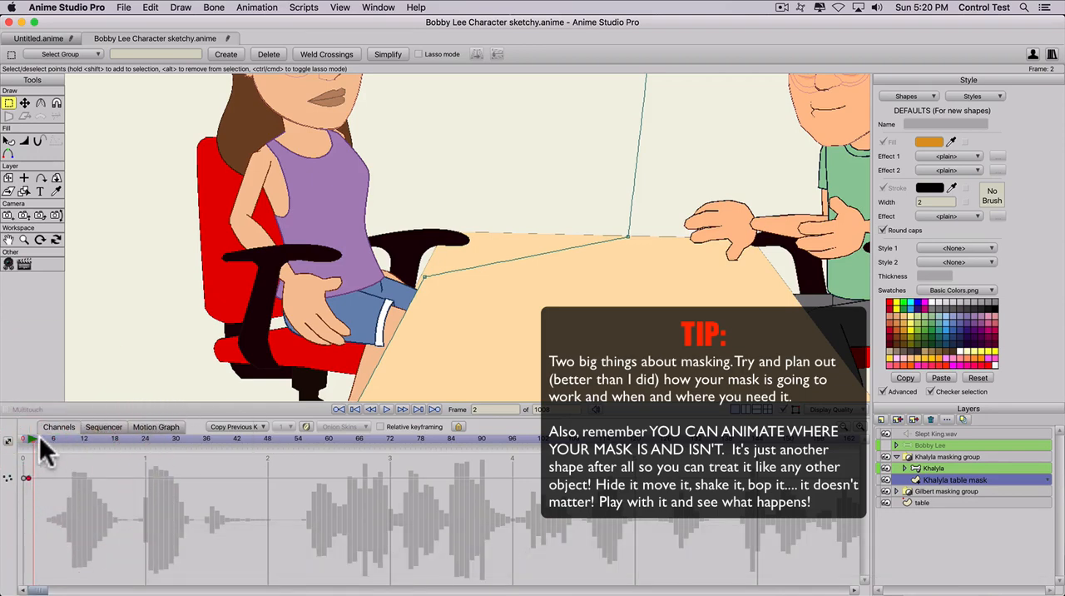
- At frame 0, shift only the far armrest in Khalyla's Chair main layer back toward the chair, away from the table
click(20, 436)
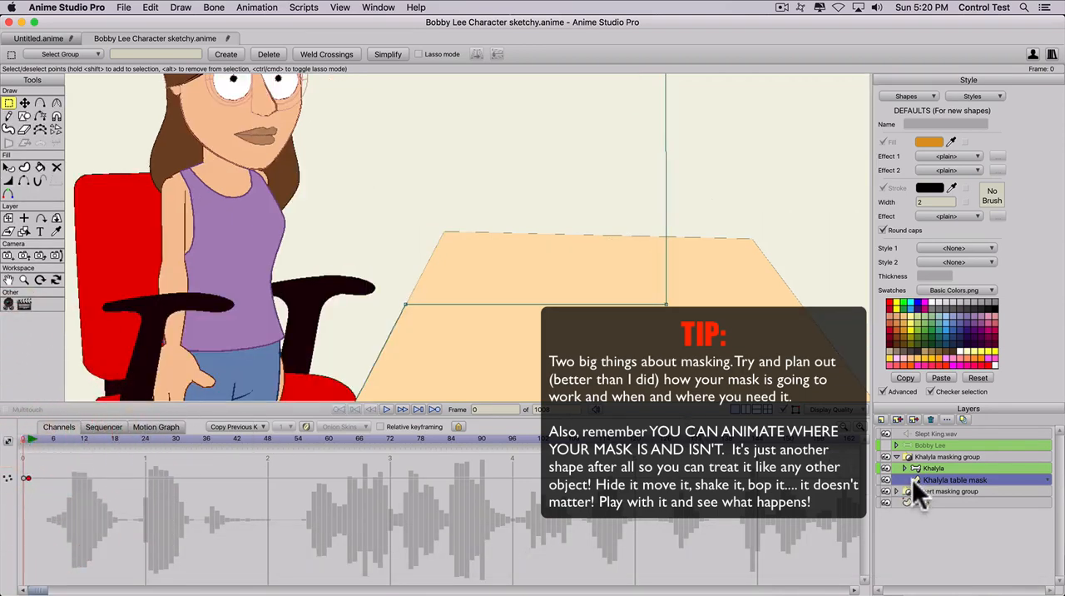
click(904, 467)
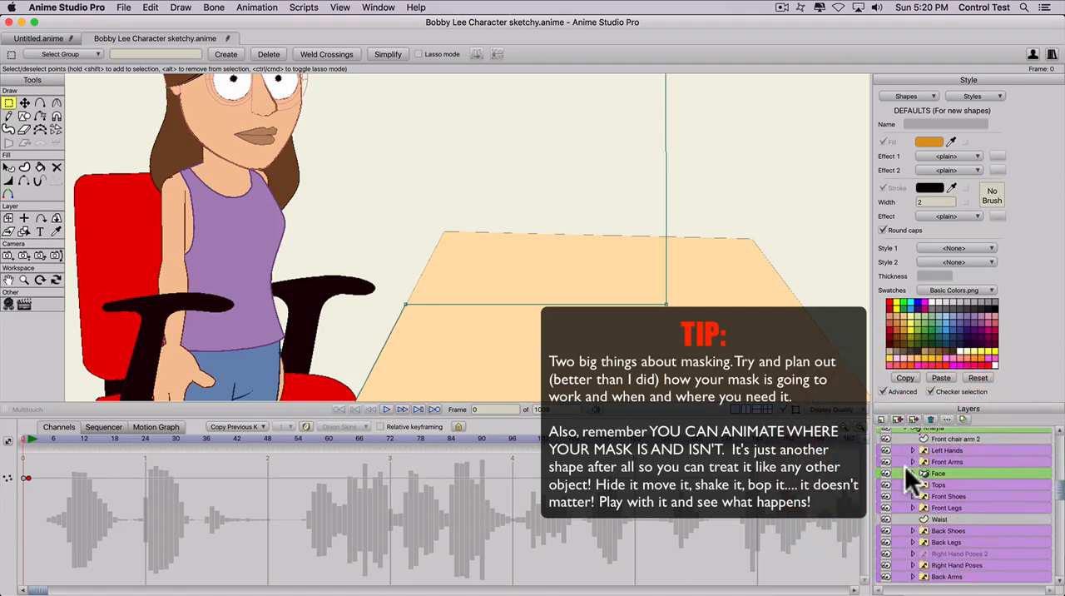
scroll(906, 474, down, 3)
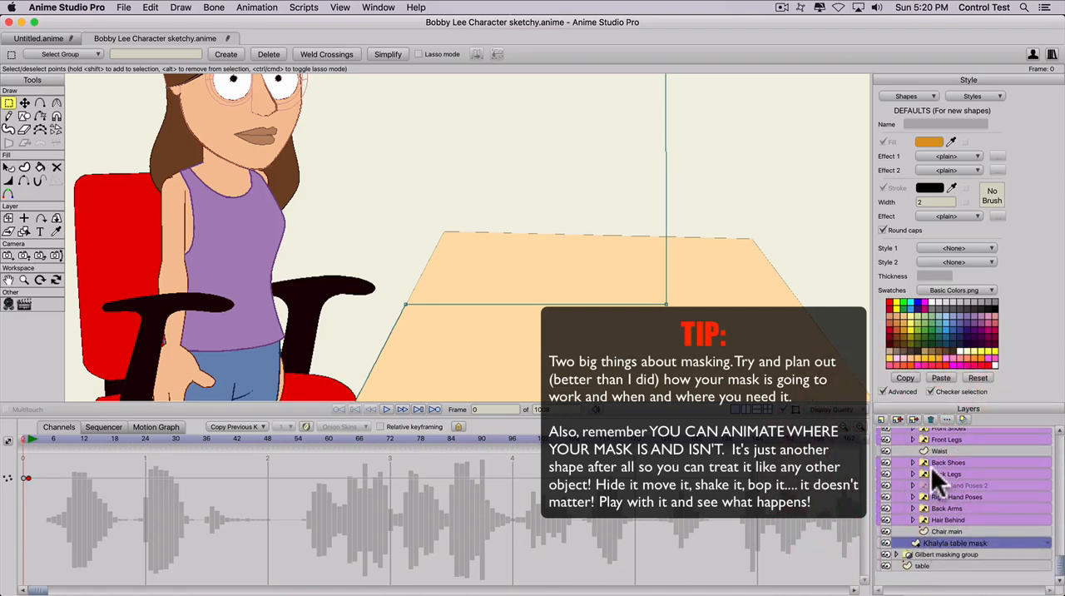
scroll(932, 473, up, 2)
click(934, 471)
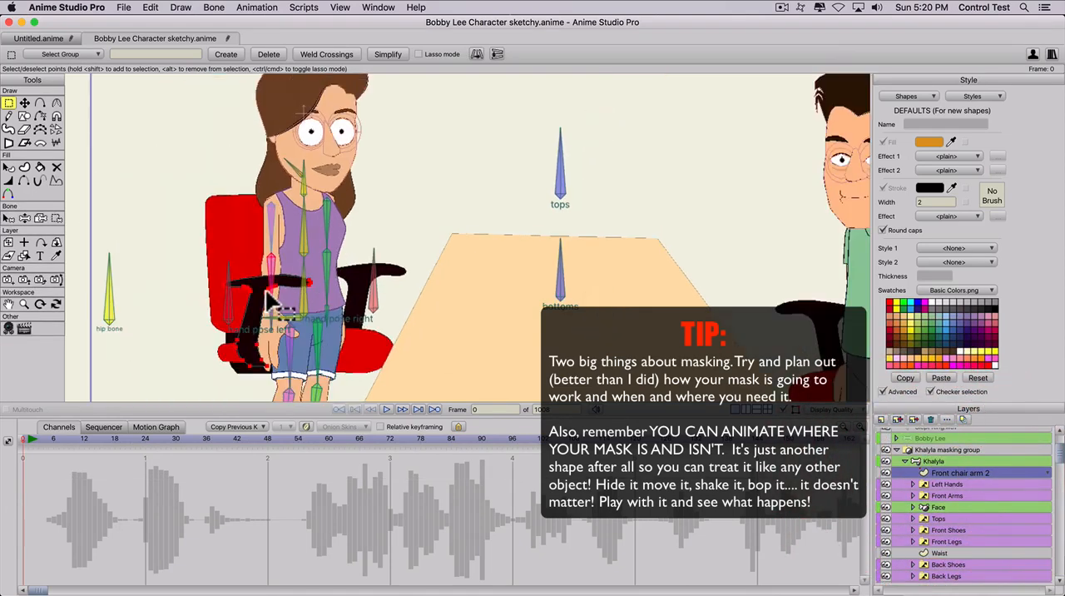
scroll(267, 293, down, 1)
key(t)
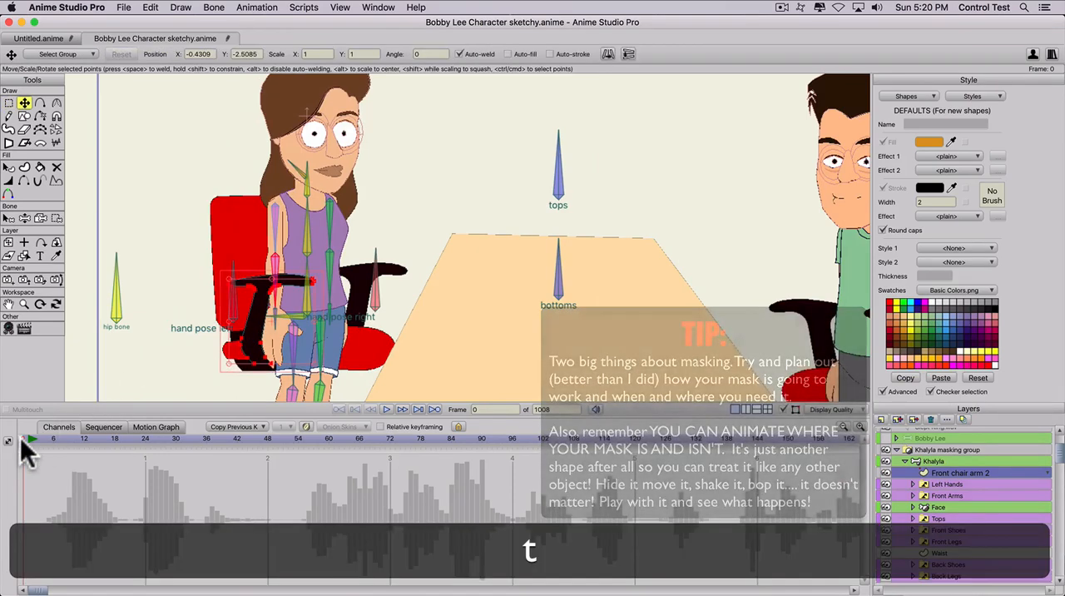
scroll(929, 502, down, 3)
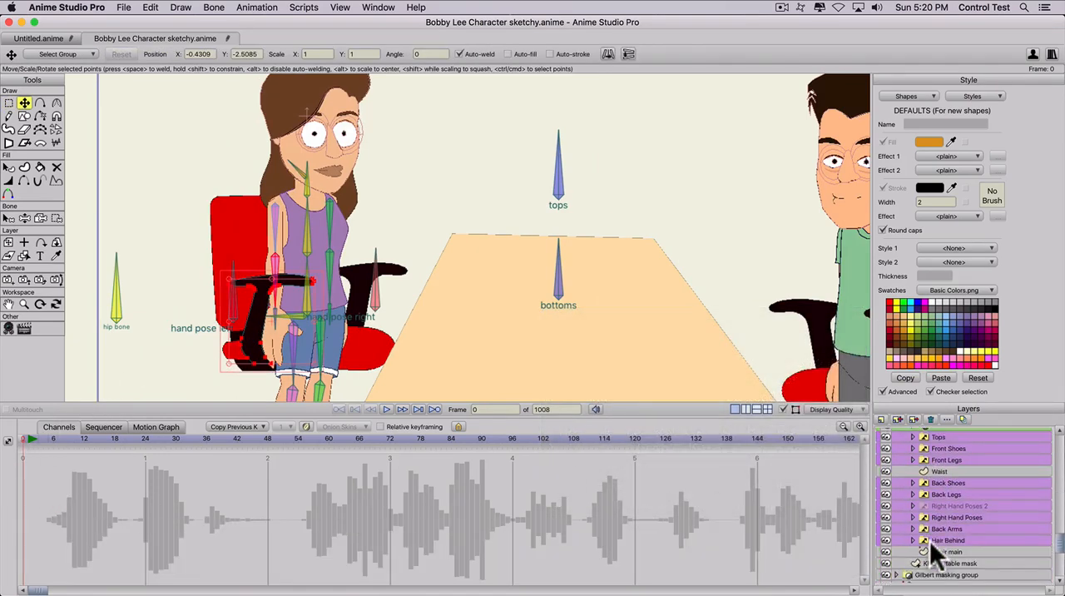
click(938, 551)
key(t)
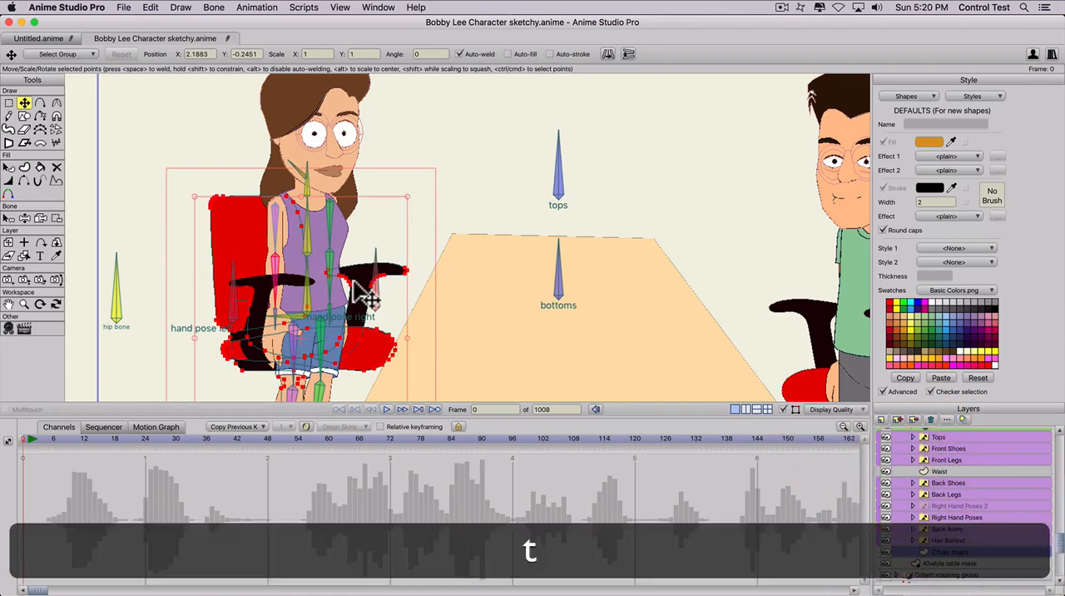
click(359, 281)
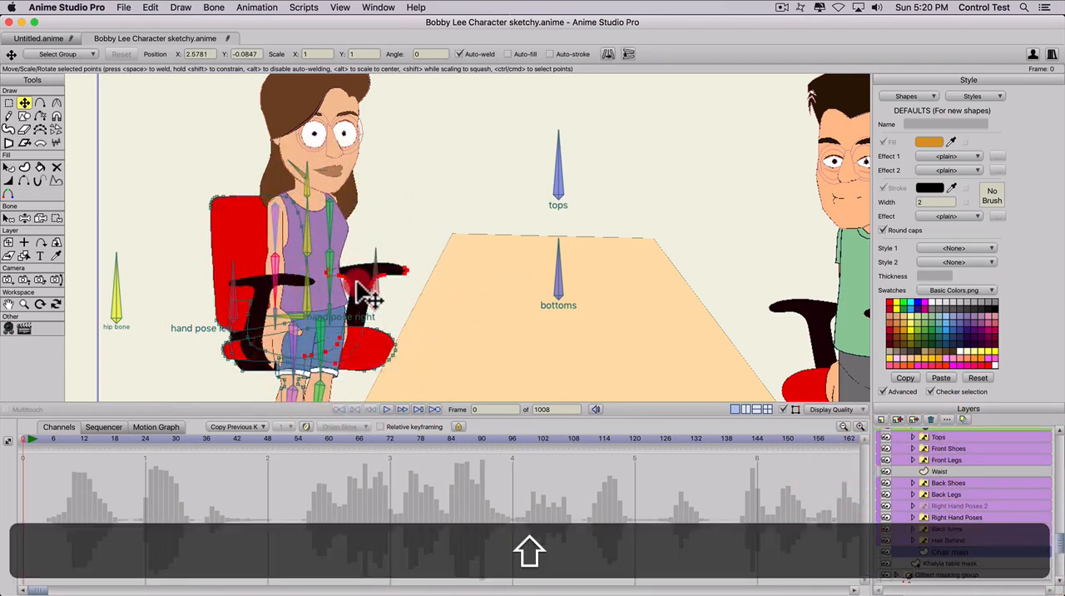
drag(358, 282, 312, 284)
- At frame 4, move the Khalyla table mask's corner point slightly down along the table's side edge
drag(41, 438, 45, 439)
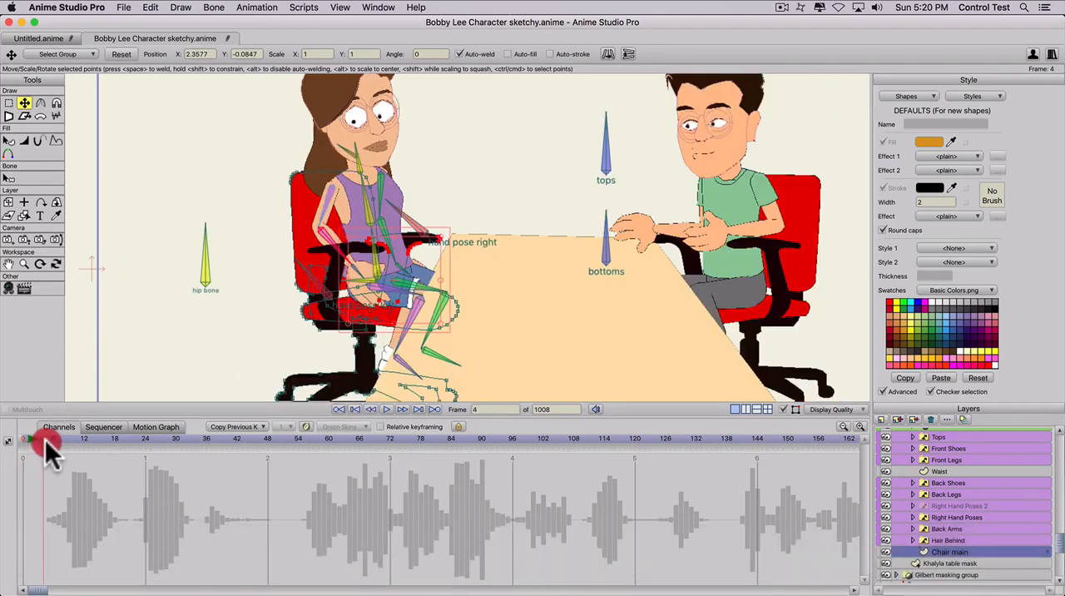
key(shift)
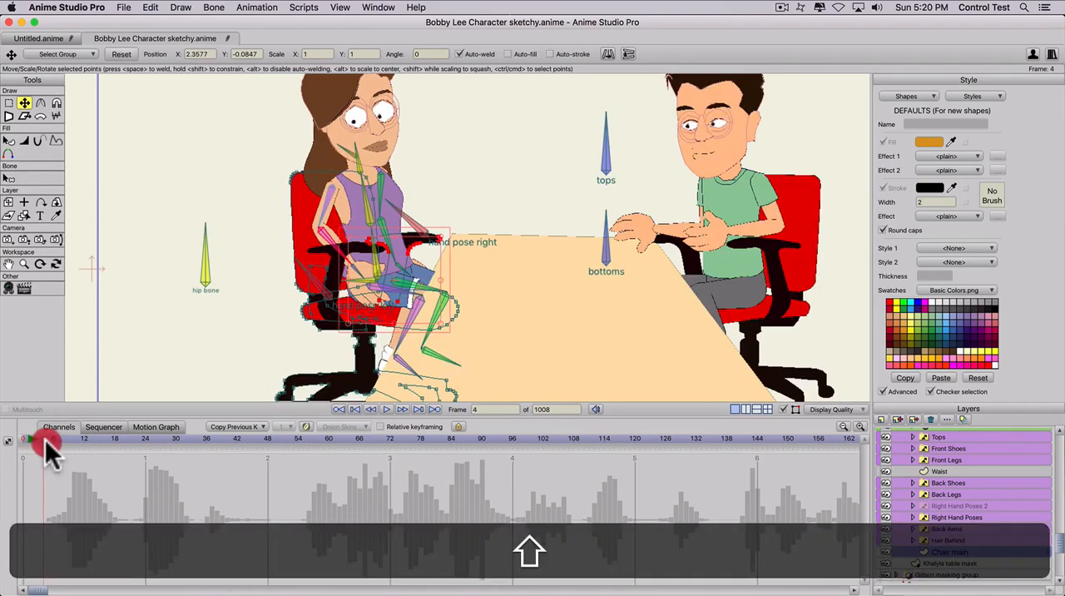
shift+click(45, 439)
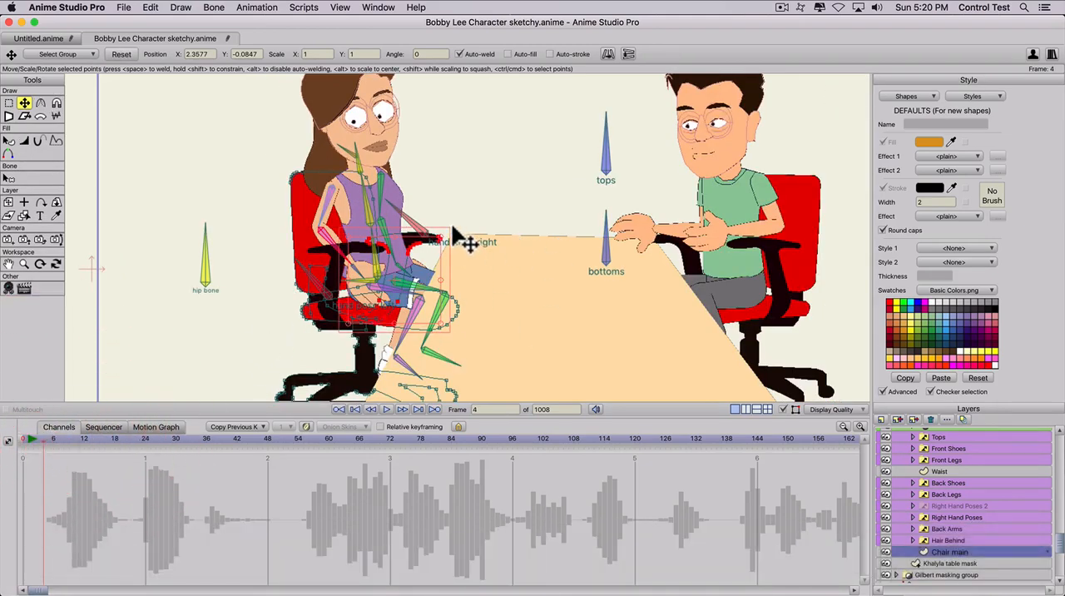
scroll(449, 269, up, 1)
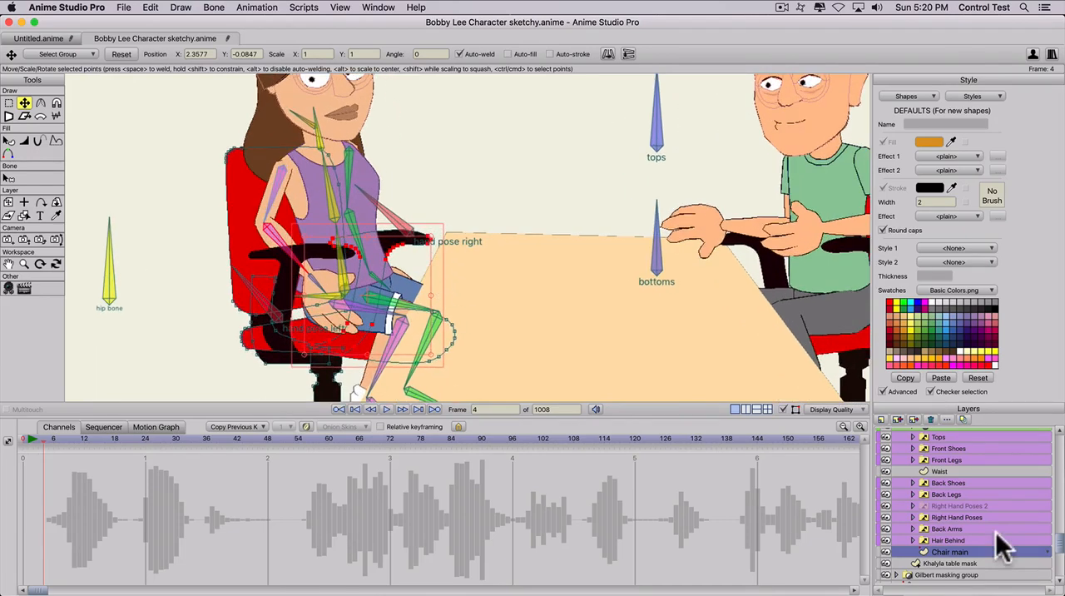
scroll(927, 514, up, 3)
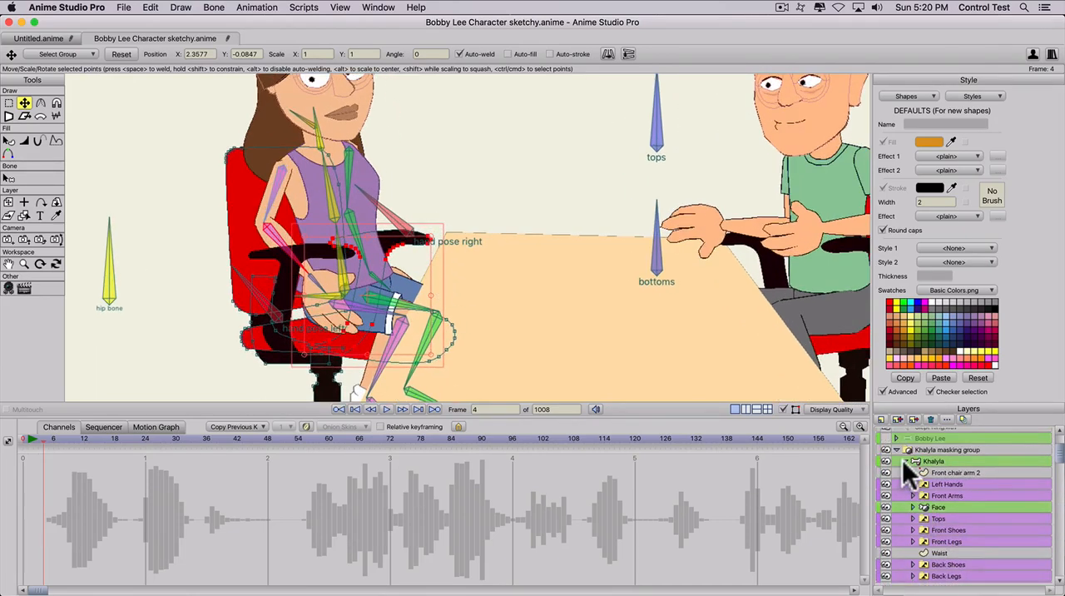
click(903, 468)
click(920, 470)
click(923, 479)
key(t)
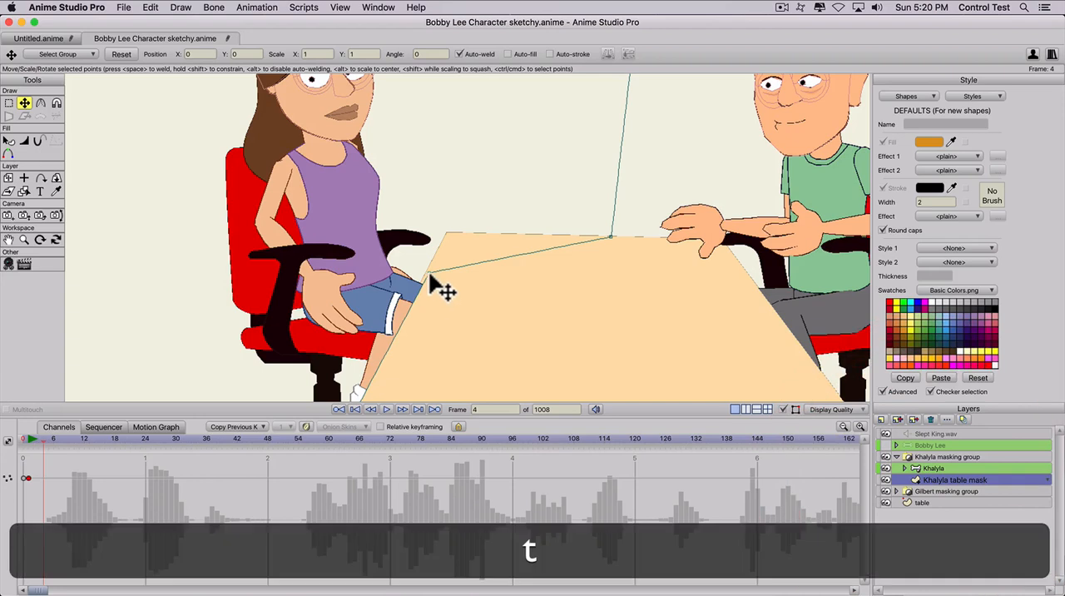
click(423, 274)
mouse_move(422, 275)
mouse_down()
mouse_move(445, 237)
mouse_move(421, 284)
mouse_up()
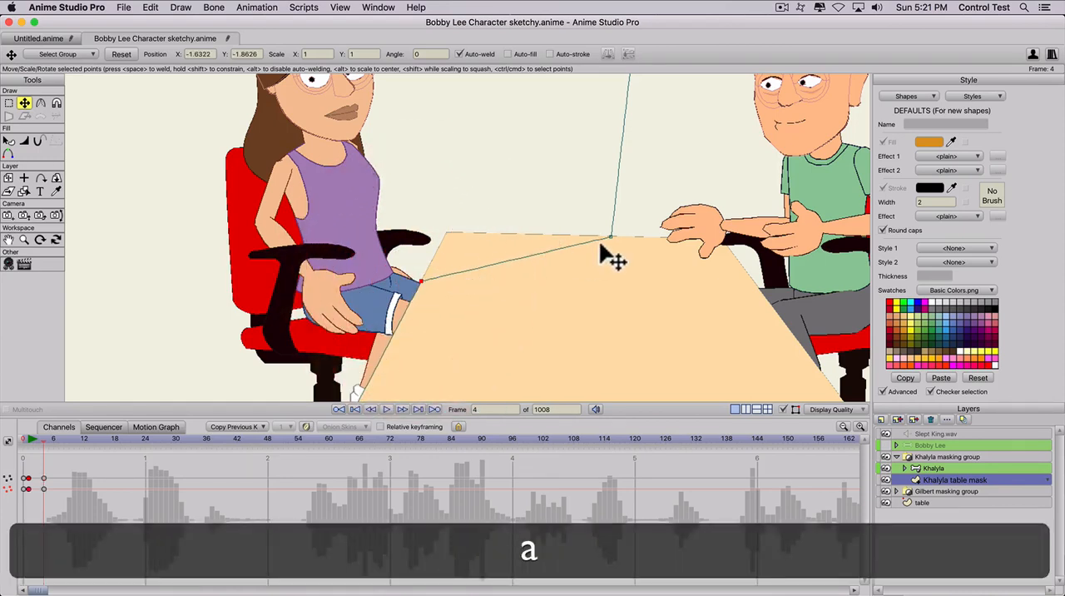
- Lower the Khalyla table mask's inner corner point into the tabletop at frame 4 and move that frame's point keyframes to frame 0
drag(612, 240, 643, 336)
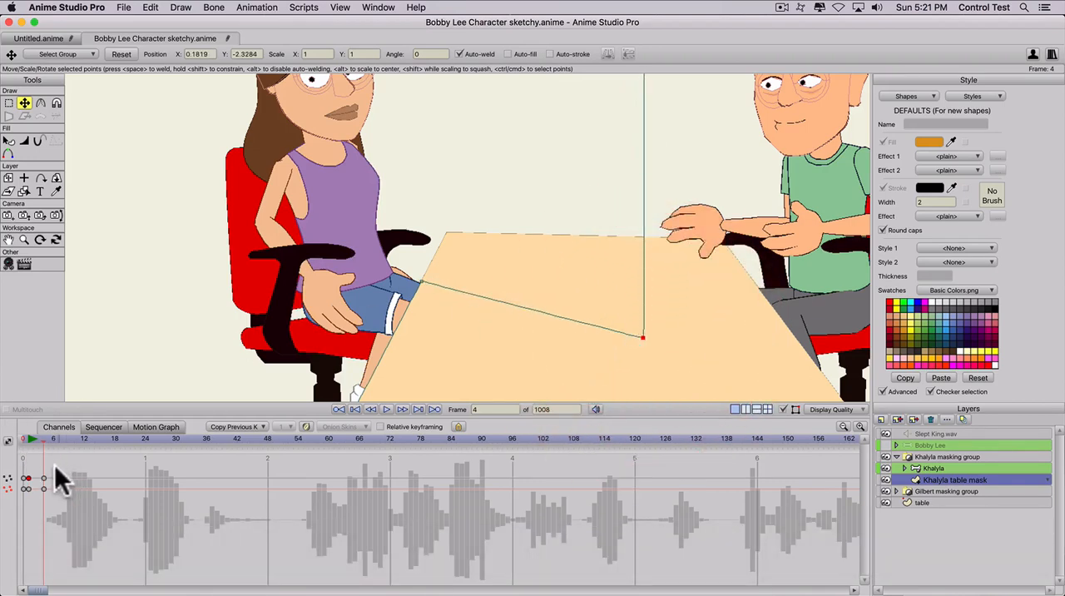
drag(54, 468, 34, 502)
key(super+x)
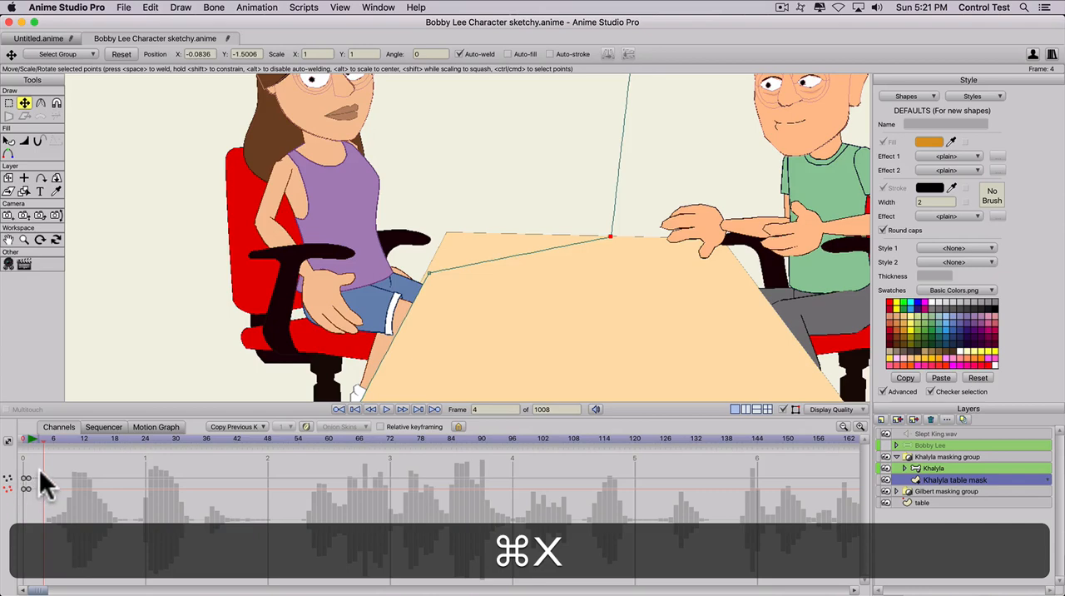
click(28, 486)
click(25, 439)
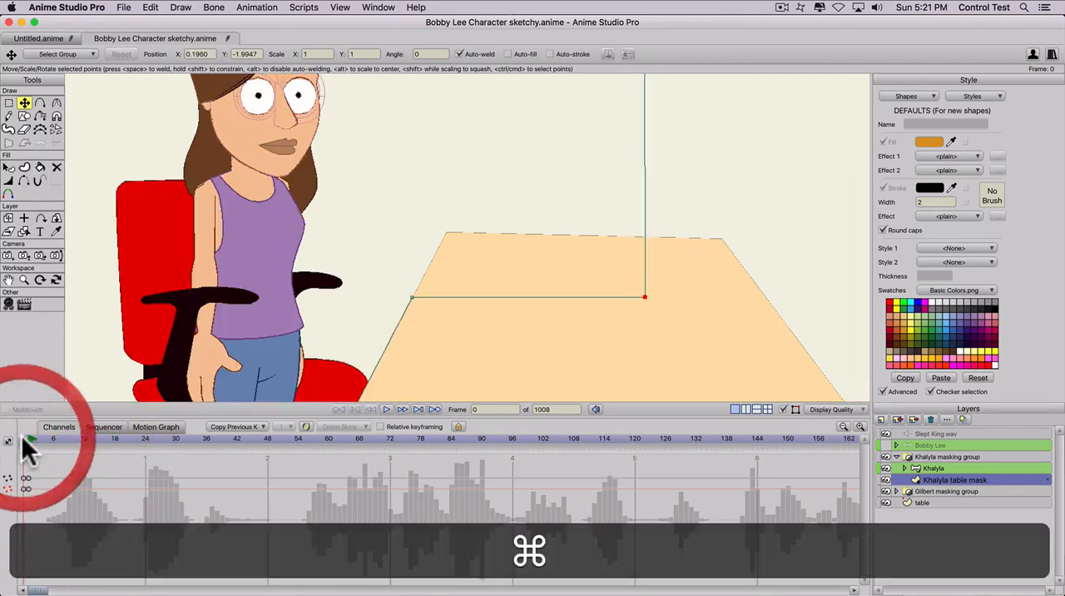
key(super+v)
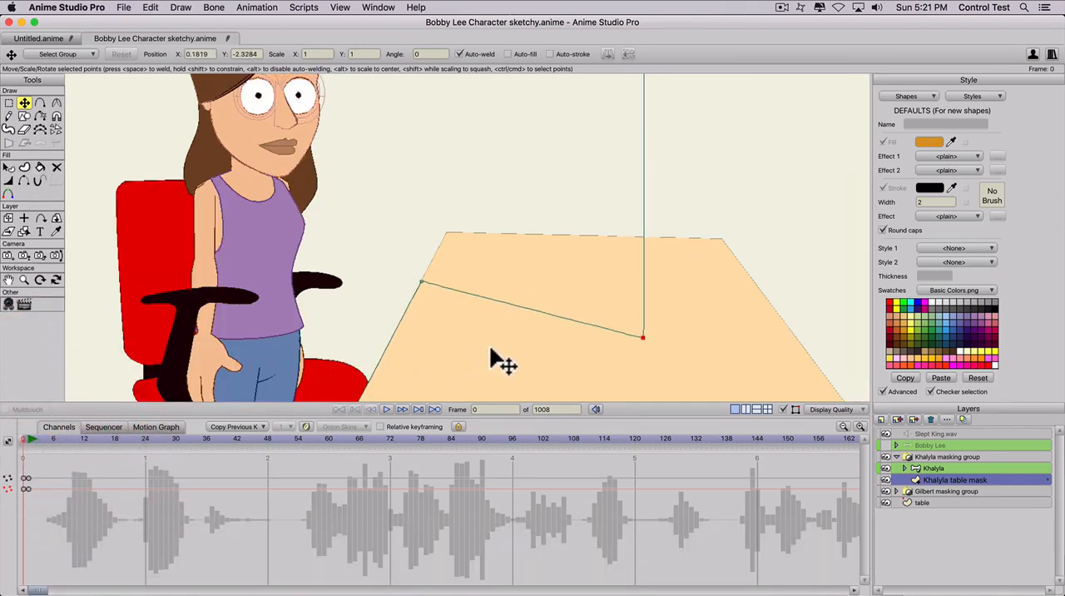
- Add a point on the Khalyla table mask's lower edge at frame 0 and, at frame 1, pull it down into the tabletop
key(a)
click(503, 303)
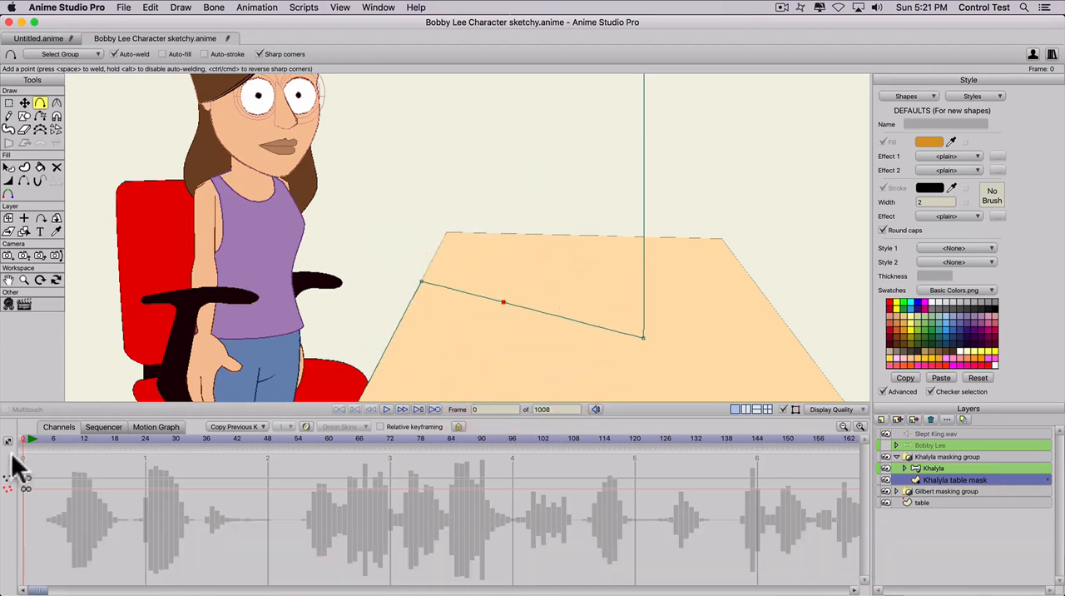
click(29, 435)
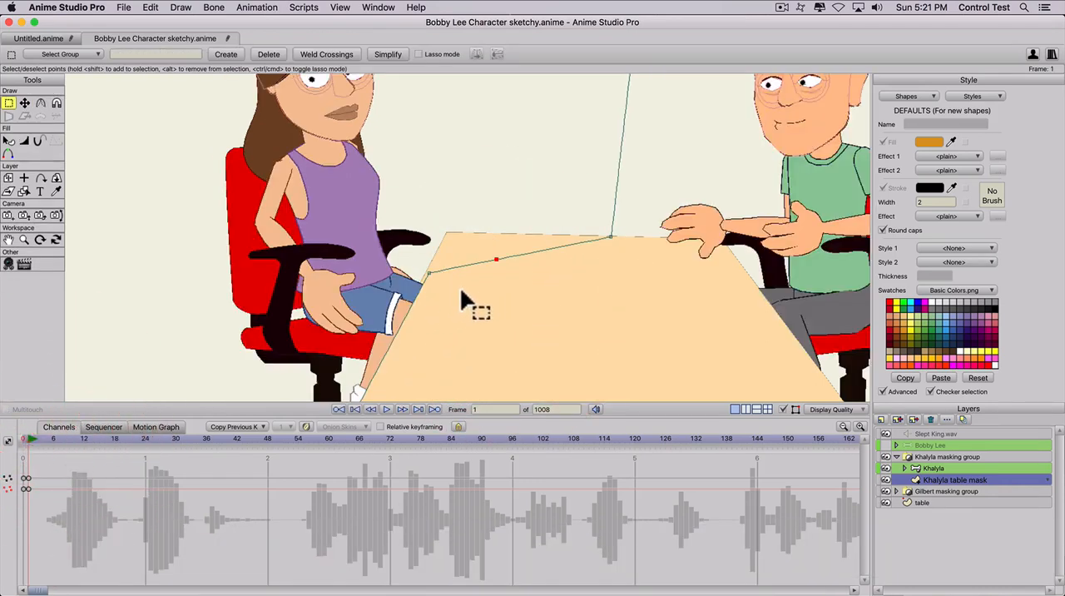
drag(495, 261, 477, 318)
key(t)
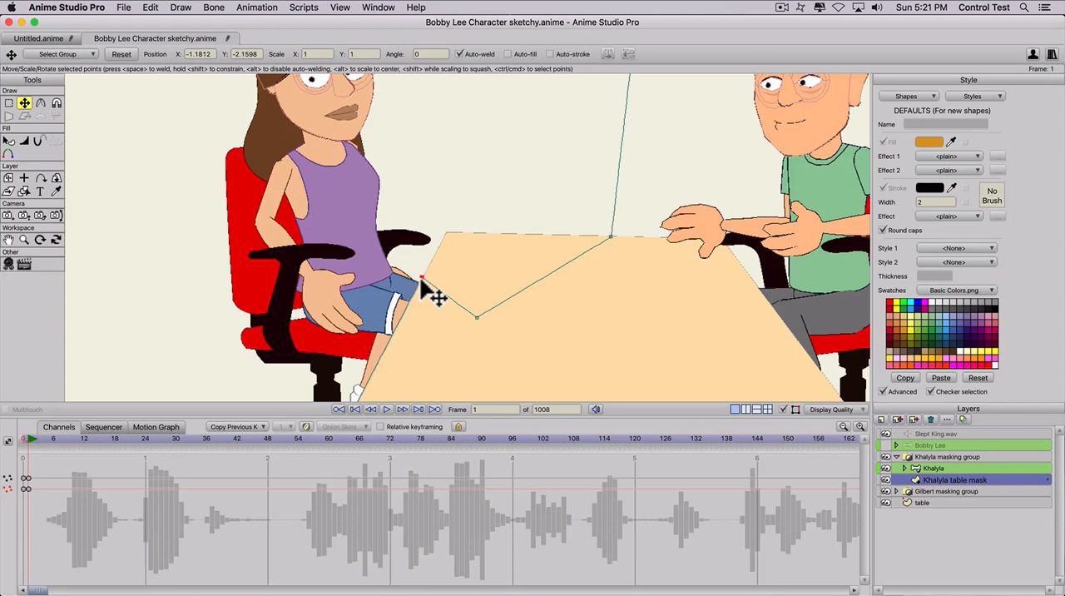
mouse_move(423, 281)
mouse_down()
mouse_move(475, 317)
mouse_move(458, 270)
mouse_move(467, 297)
mouse_move(458, 325)
mouse_move(468, 301)
mouse_up()
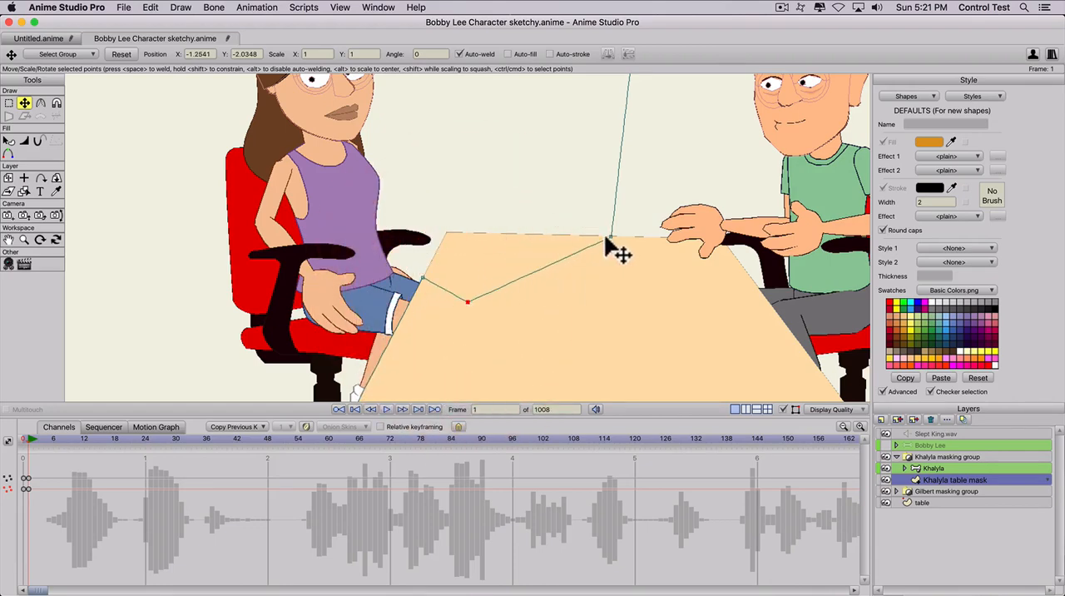
- At frame 1, move the Khalyla table mask's inner corner point down and further across the tabletop
mouse_move(606, 242)
mouse_down()
mouse_move(632, 369)
mouse_move(632, 357)
mouse_up()
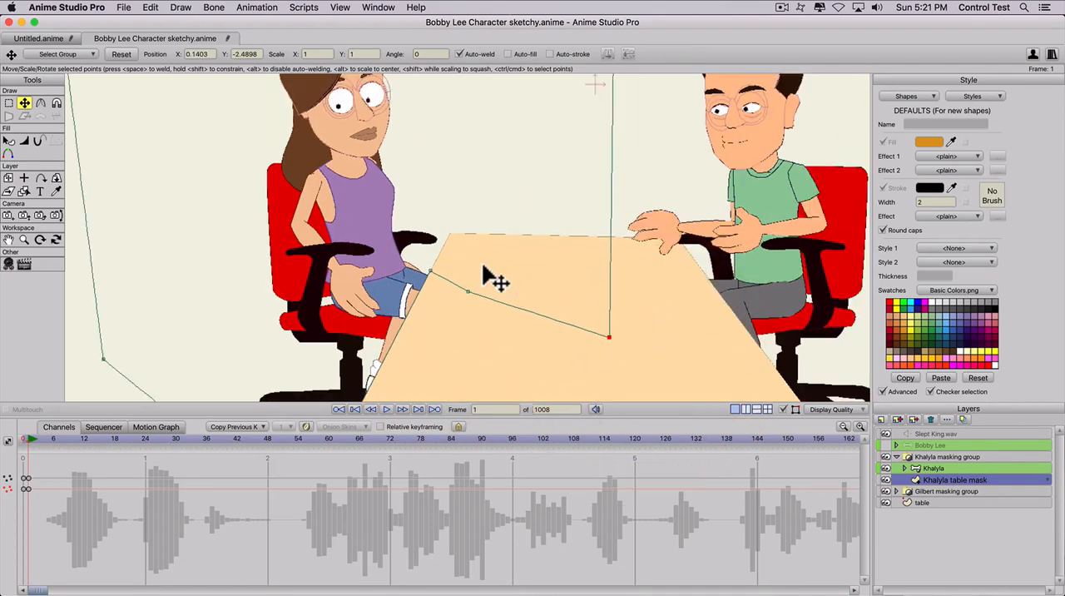
scroll(483, 266, down, 2)
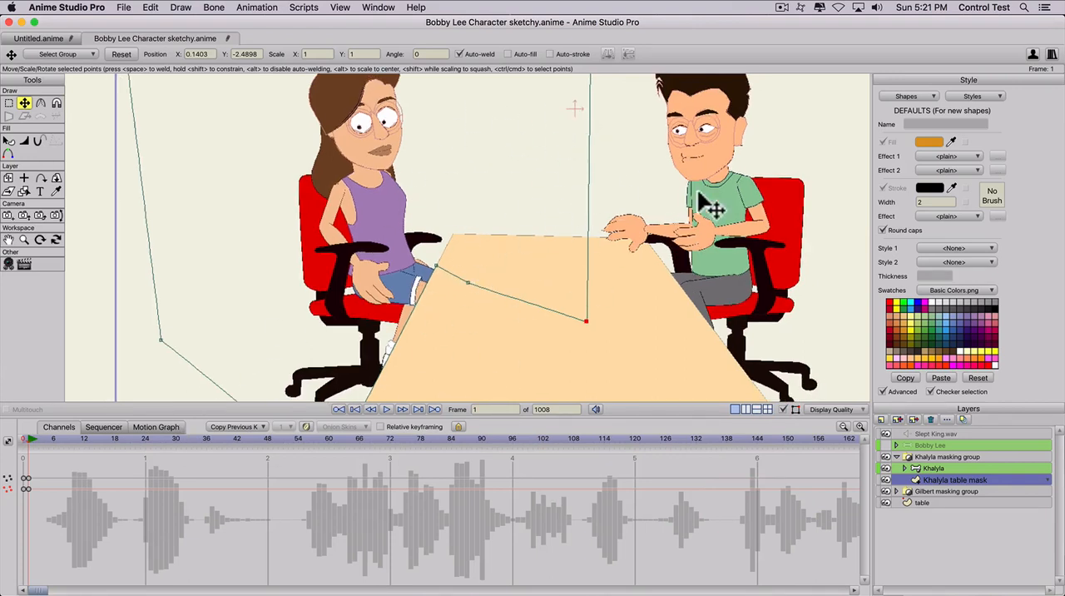
drag(590, 327, 629, 335)
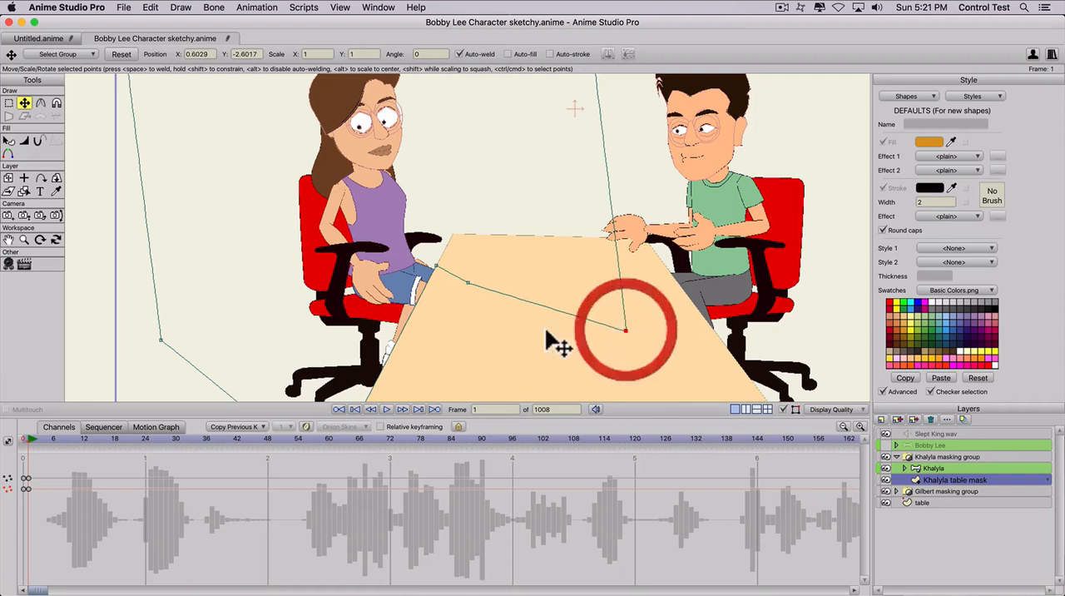
- Move the Khalyla table mask's point keyframes from frame 1 to frame 0
double_click(491, 291)
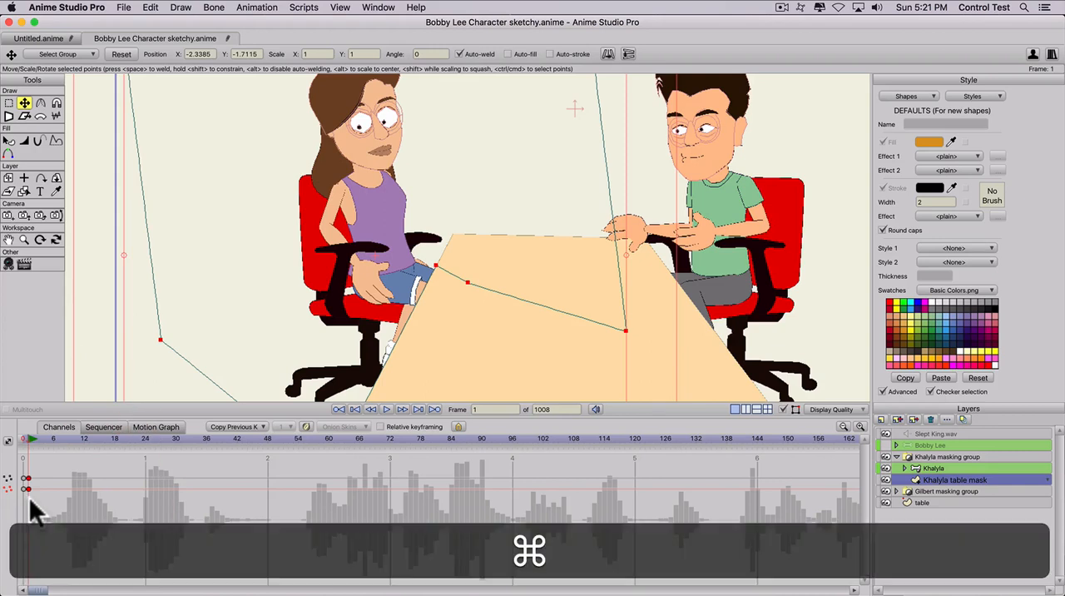
key(super+c)
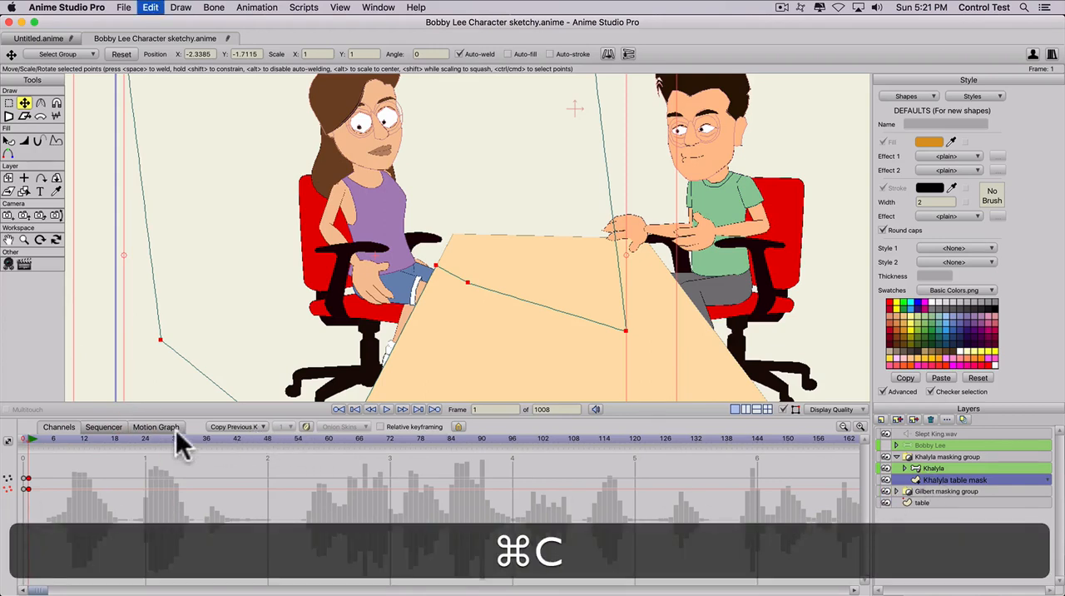
key(super+x)
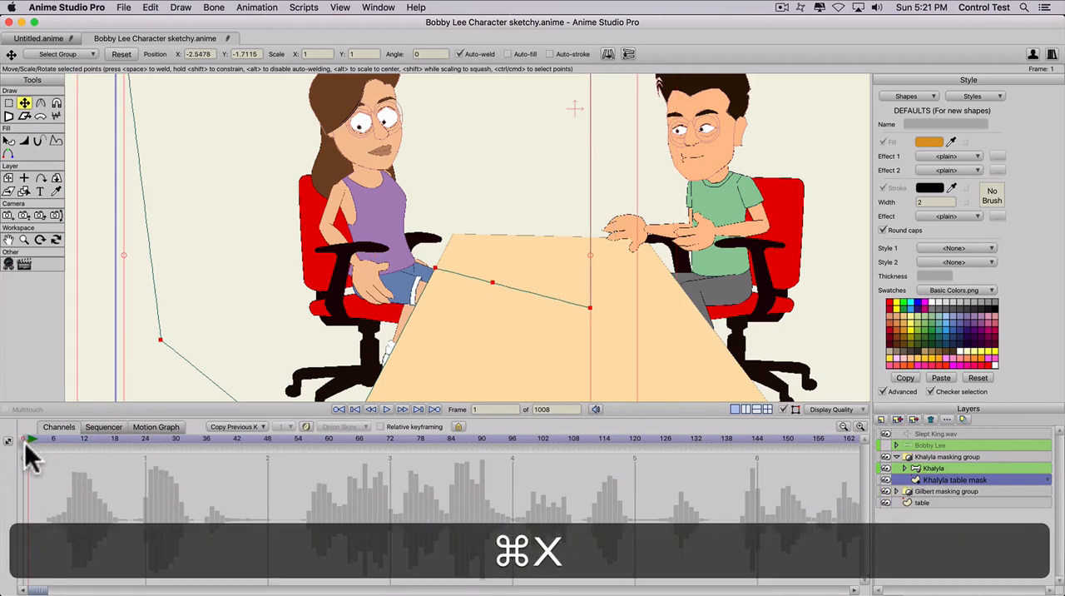
click(24, 442)
key(super+v)
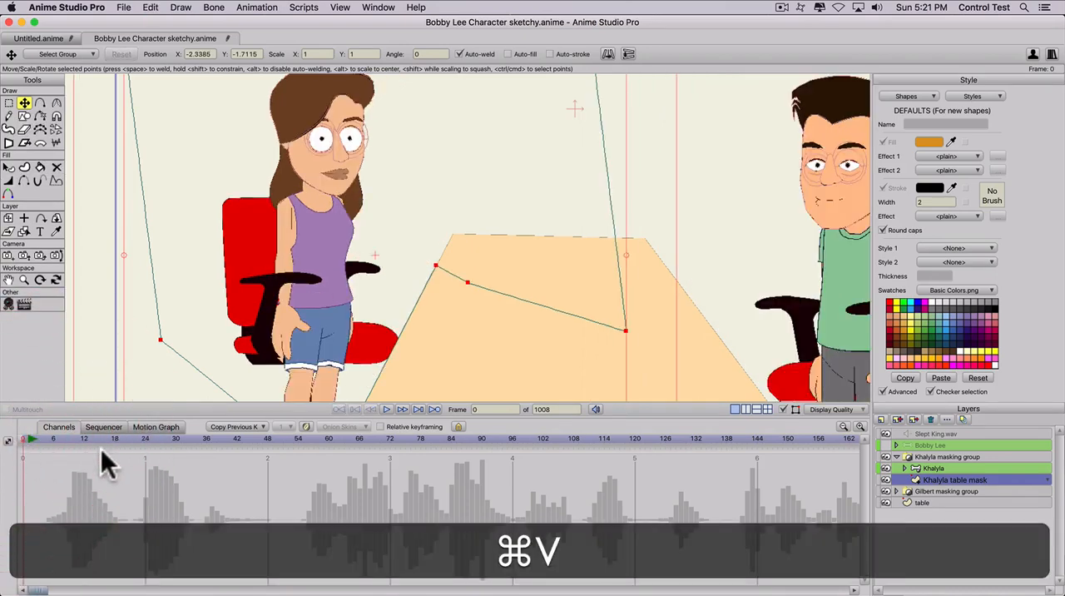
- At frame 0, extend the Khalyla table mask's two outer bottom points to the project frame's lower-left corner and bottom edge
scroll(319, 361, down, 5)
scroll(358, 308, up, 5)
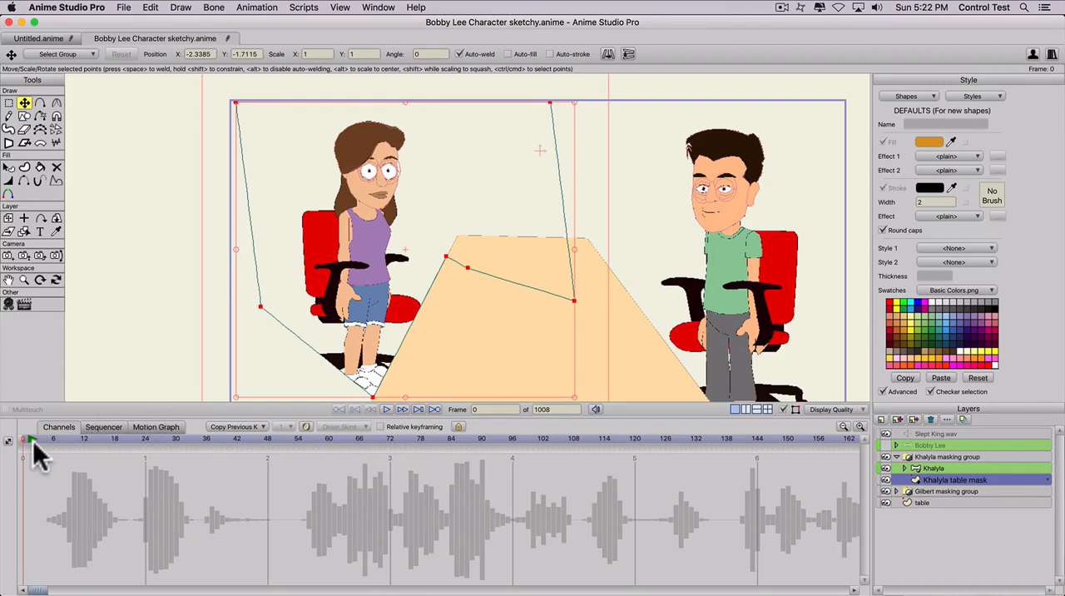
key(t)
drag(261, 307, 231, 399)
key(space)
drag(309, 368, 304, 291)
scroll(304, 295, down, 2)
drag(383, 307, 362, 341)
drag(263, 305, 260, 348)
drag(363, 343, 364, 350)
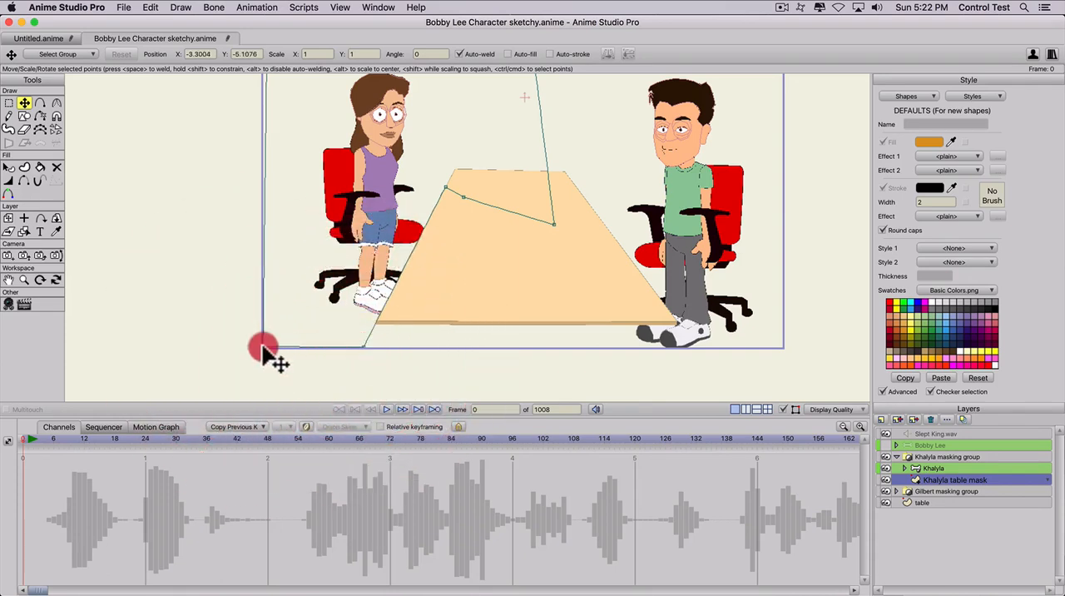
click(263, 347)
scroll(276, 319, down, 5)
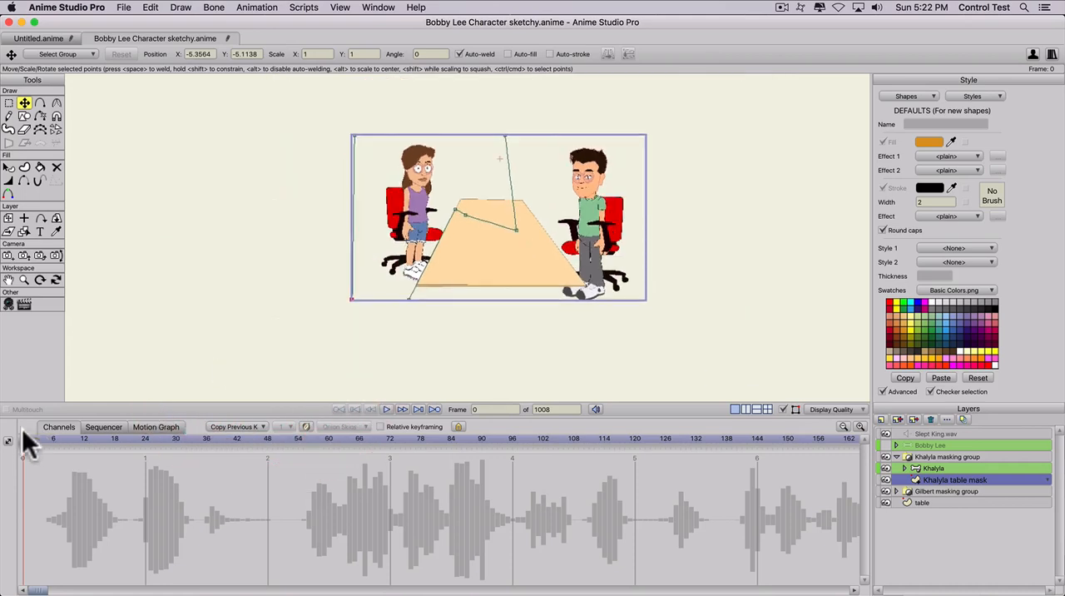
- At frame 1, pose the Khalyla layer's bones so that she leans in with both hands over the table's edge
key(space)
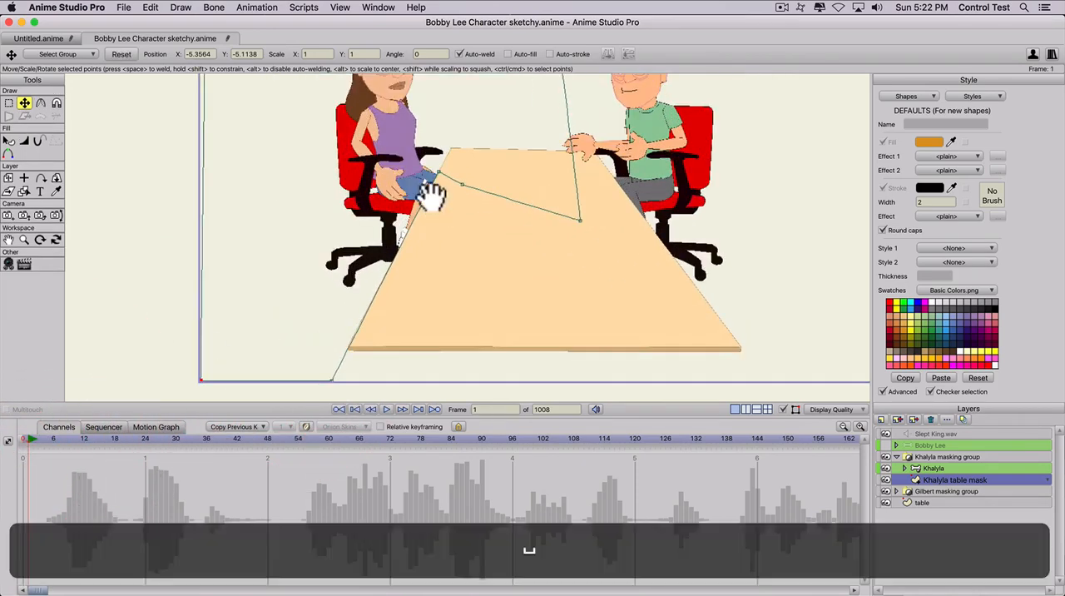
click(932, 469)
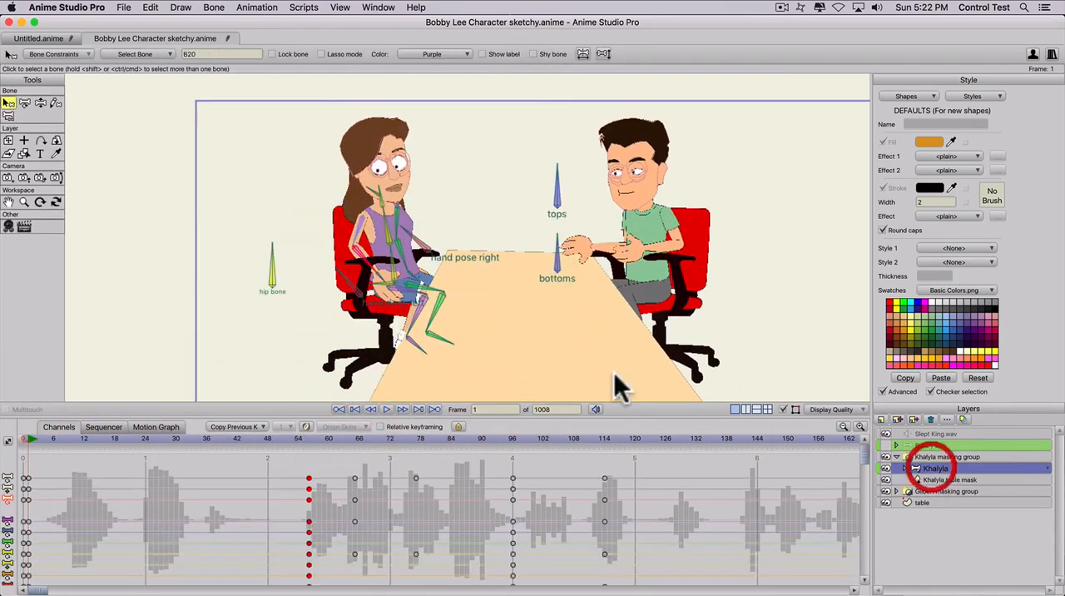
key(z)
drag(389, 264, 451, 224)
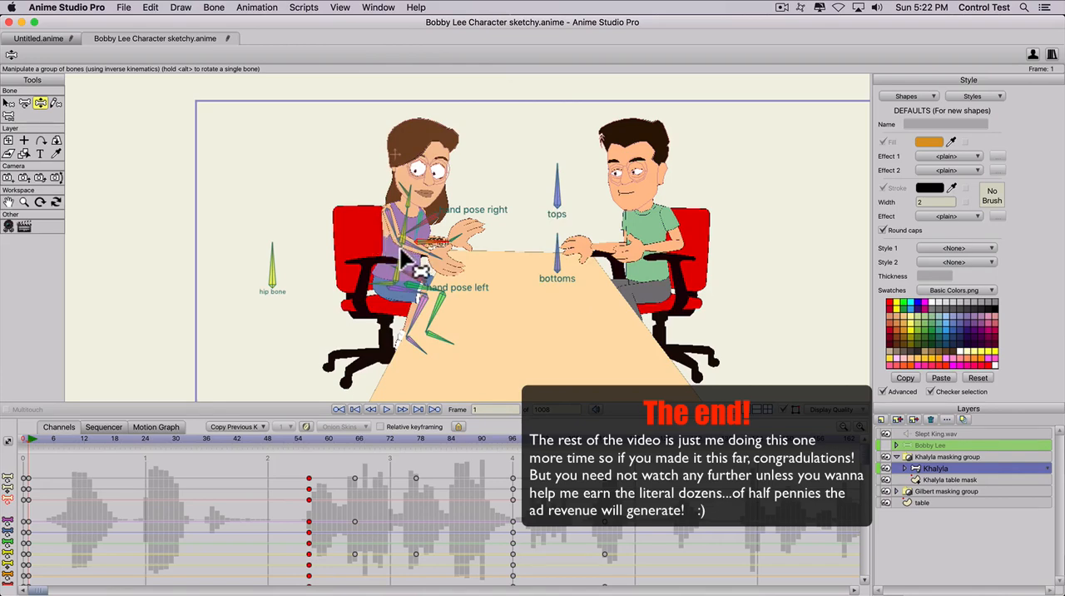
drag(406, 259, 370, 254)
click(367, 252)
scroll(392, 262, down, 2)
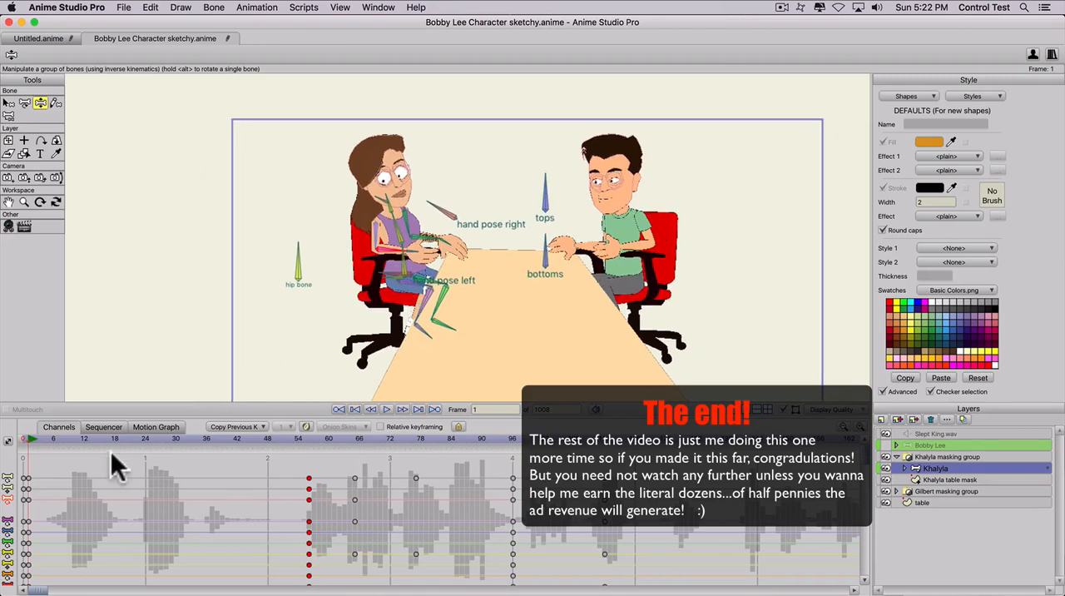
- Return to frame 0, collapse the Khalyla masking group and make the Bobby Lee layer visible
drag(42, 431, 2, 439)
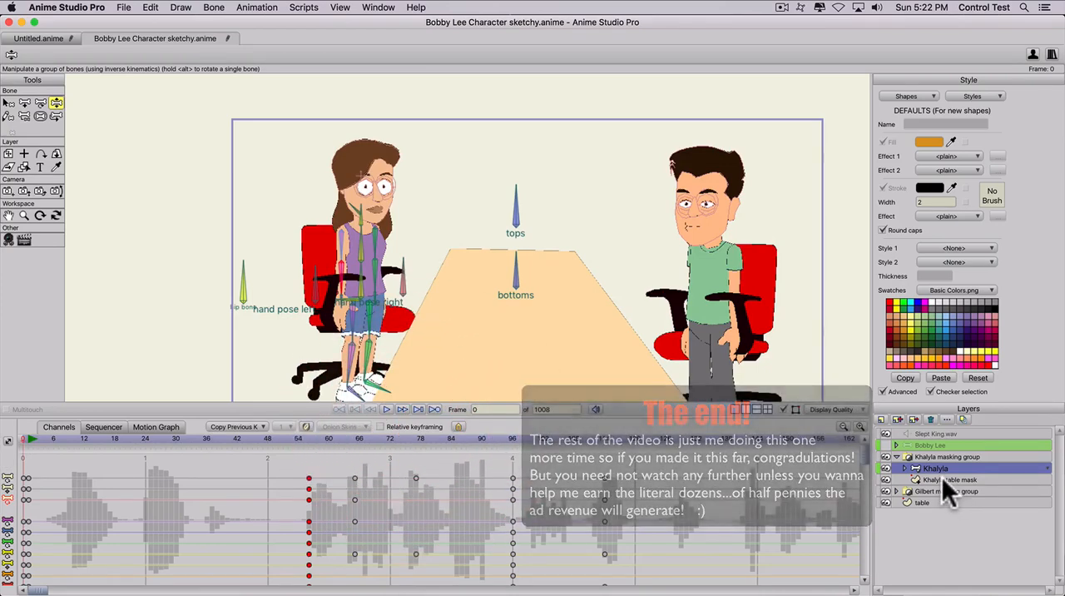
click(896, 457)
click(886, 445)
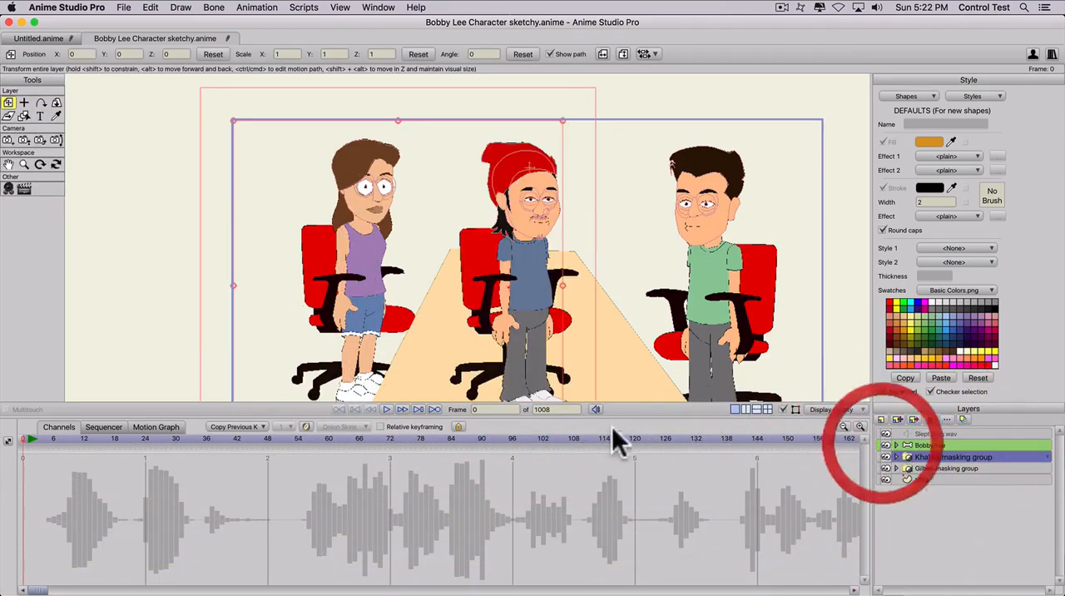
scroll(547, 316, down, 10)
scroll(541, 319, up, 1)
scroll(540, 318, up, 4)
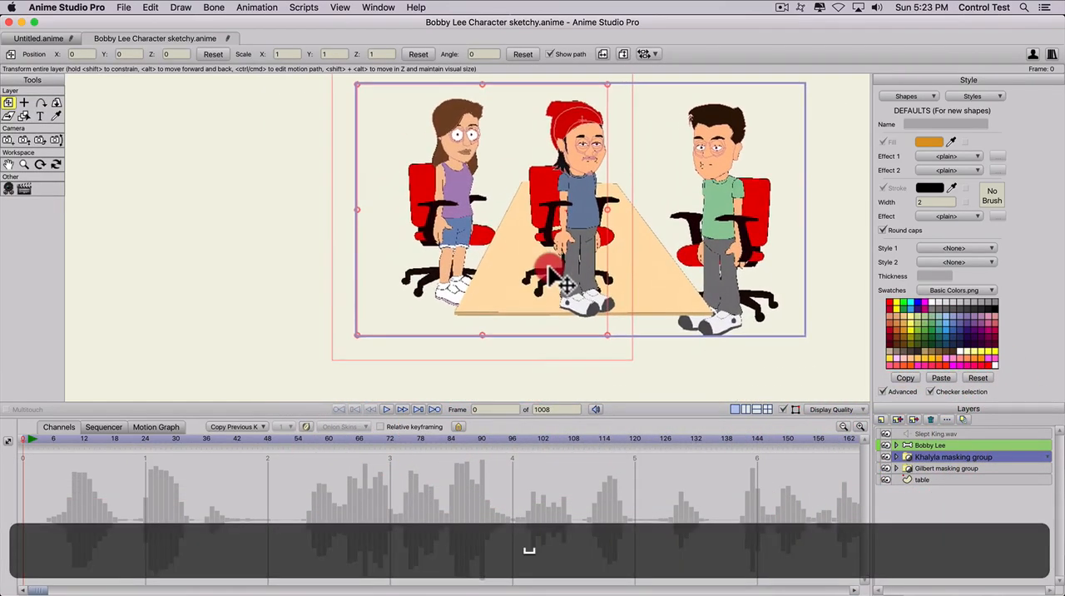
click(17, 440)
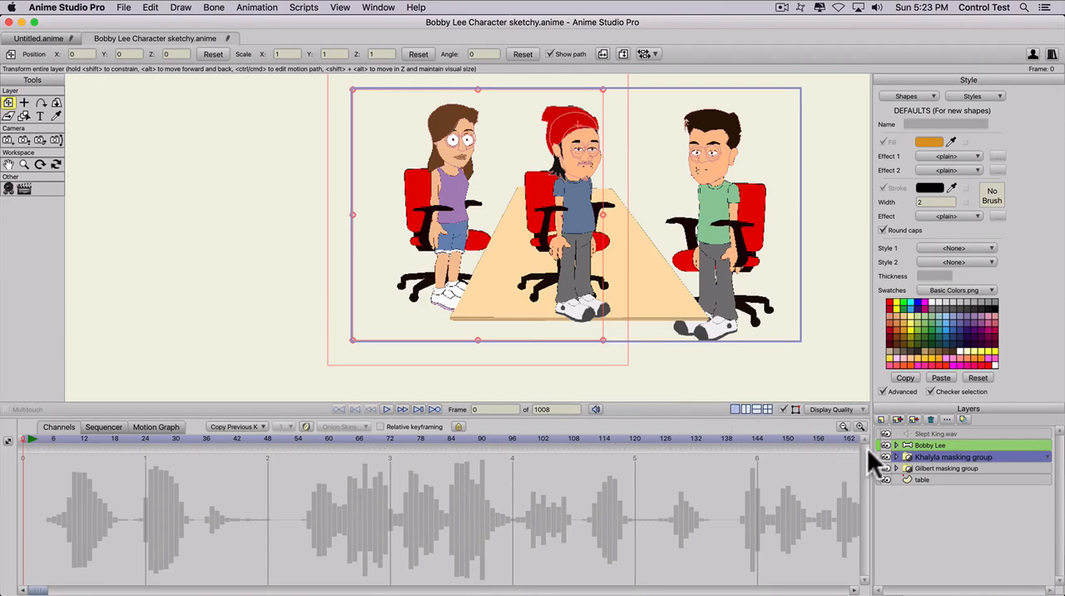
- At frame 0, create a group layer named "Bobby Lee masking group" and put the Bobby Lee layer inside it
click(915, 444)
click(16, 443)
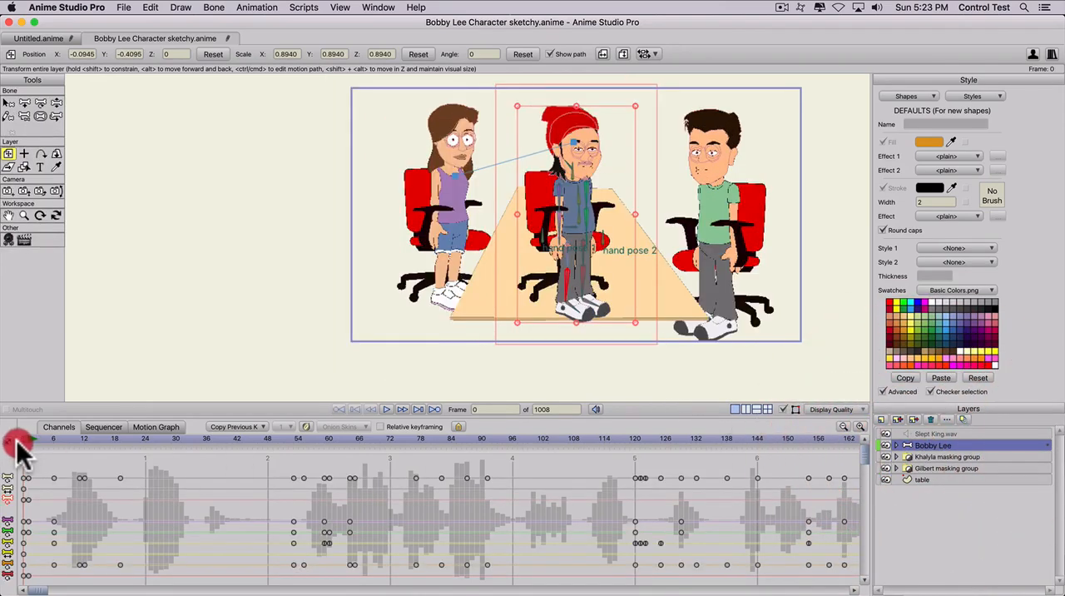
click(880, 420)
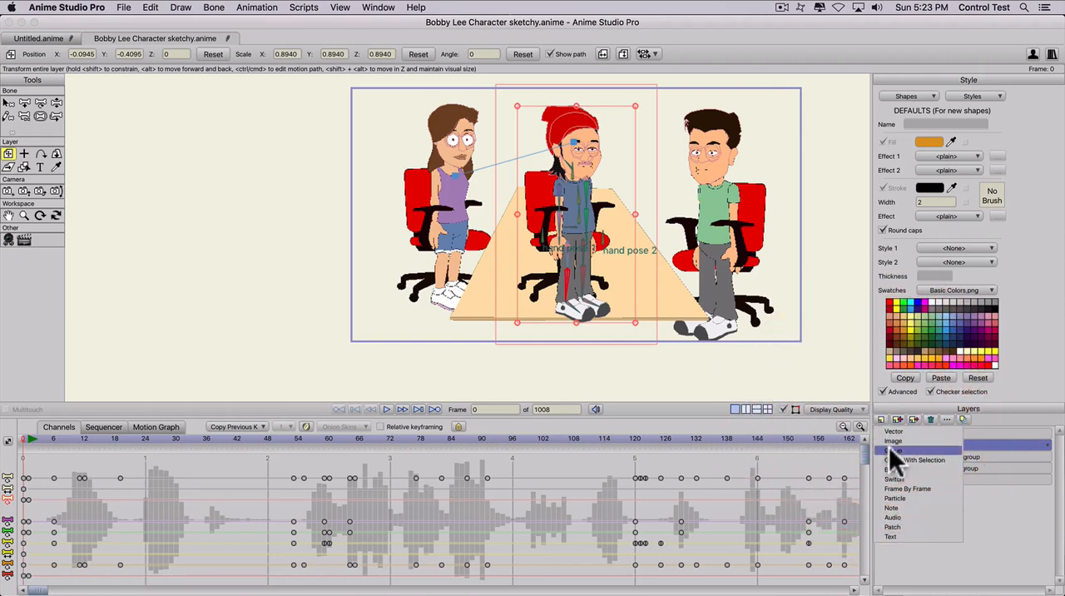
click(888, 450)
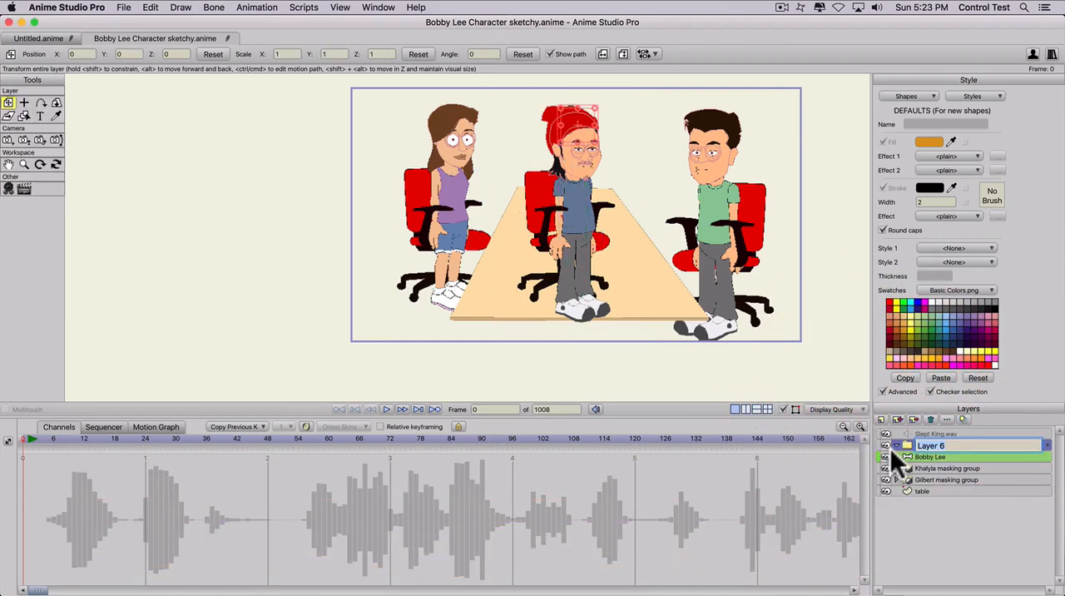
text(B)
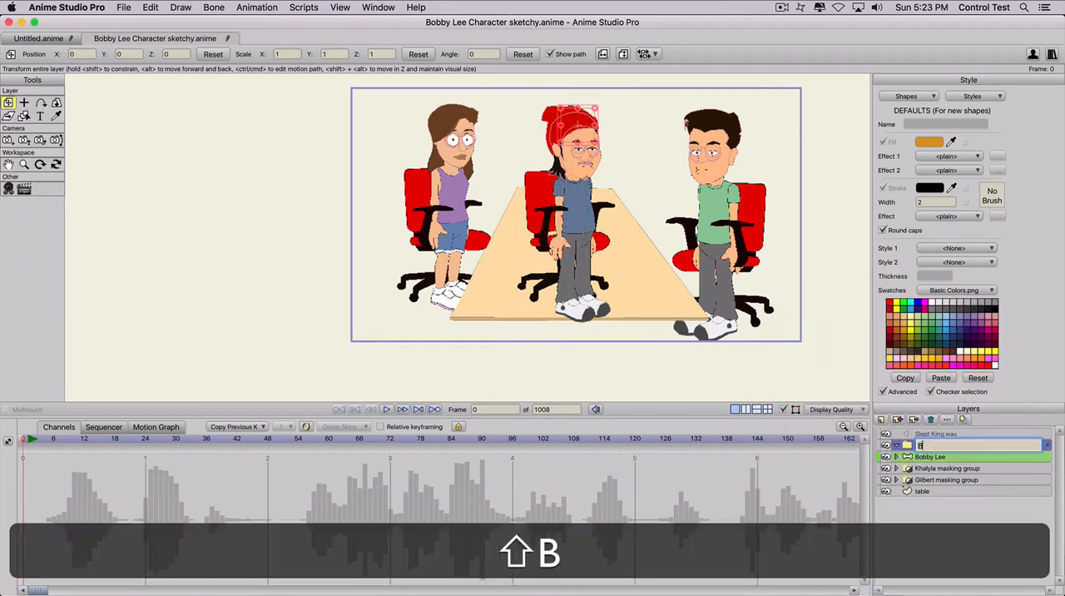
text(obby Lee masking group)
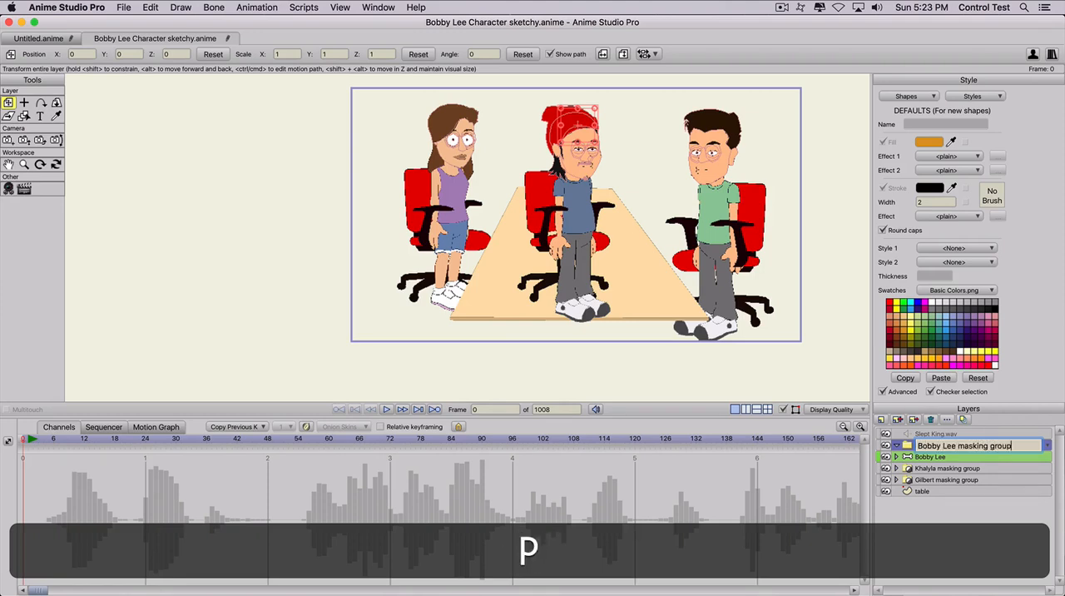
key(Return)
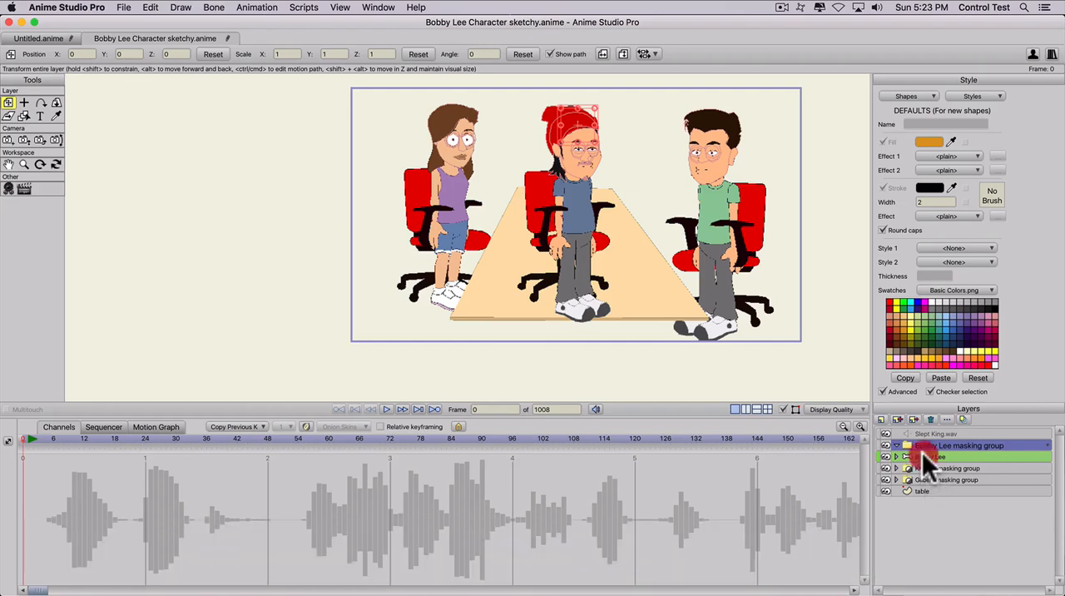
click(923, 455)
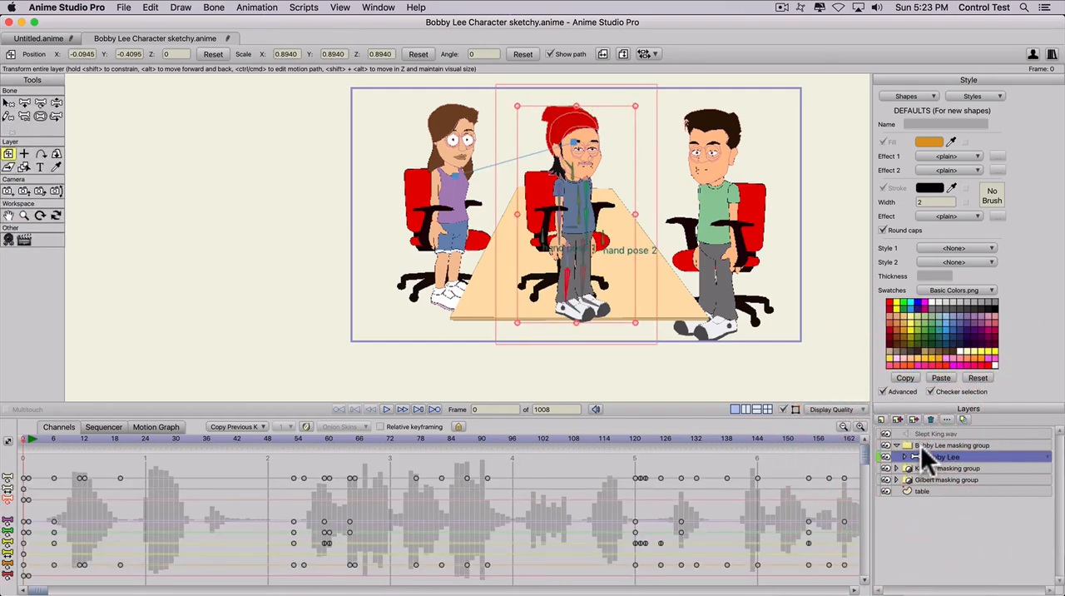
- Add a vector layer named "Bobbys table mask" to the Bobby Lee masking group and place it below the Bobby Lee layer
click(880, 419)
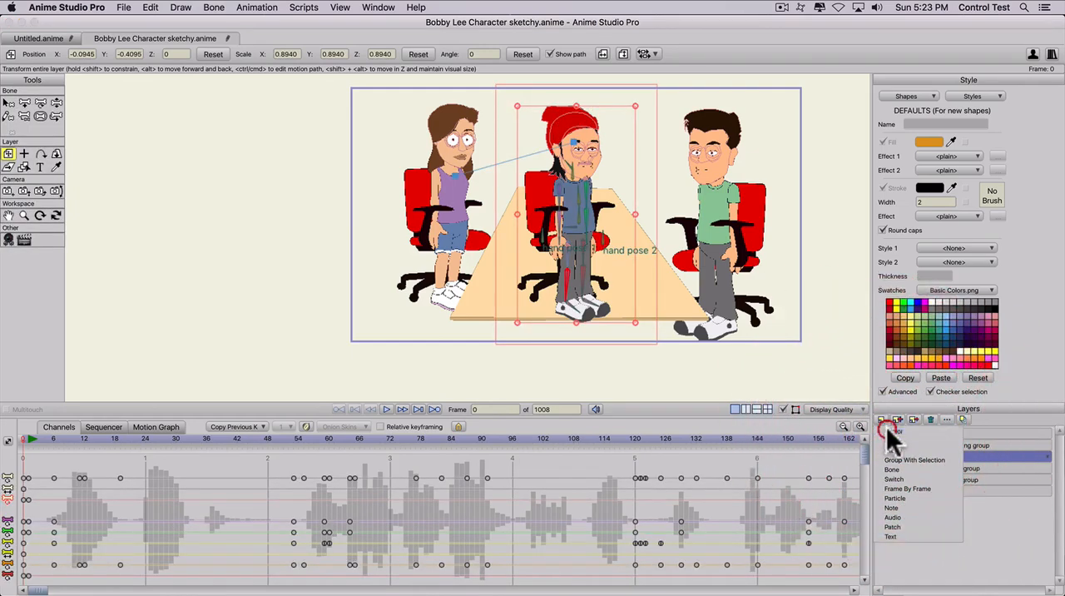
click(886, 426)
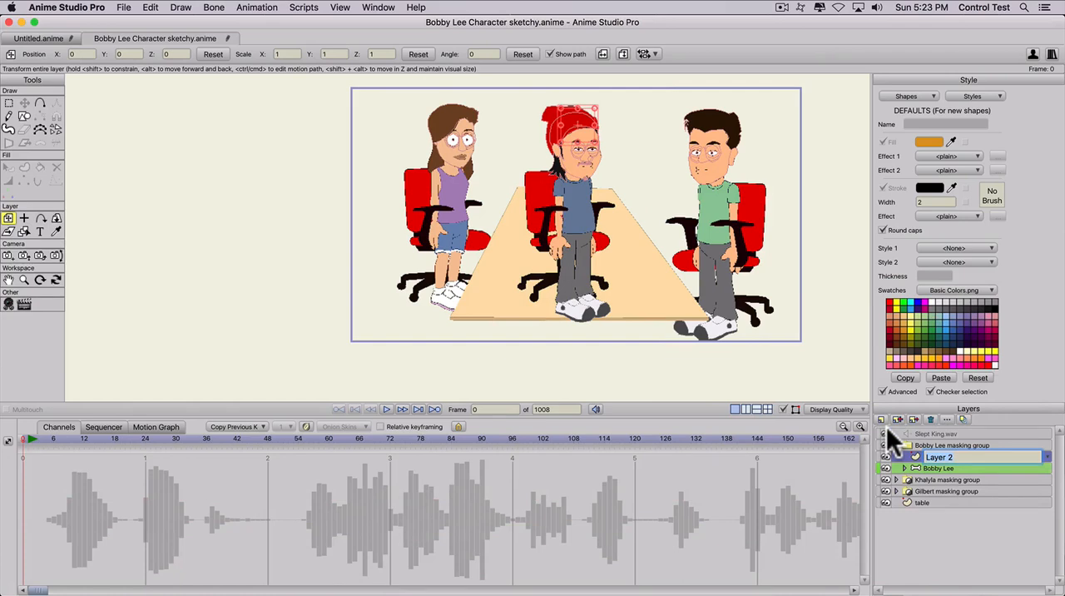
text(Bobbys table ma)
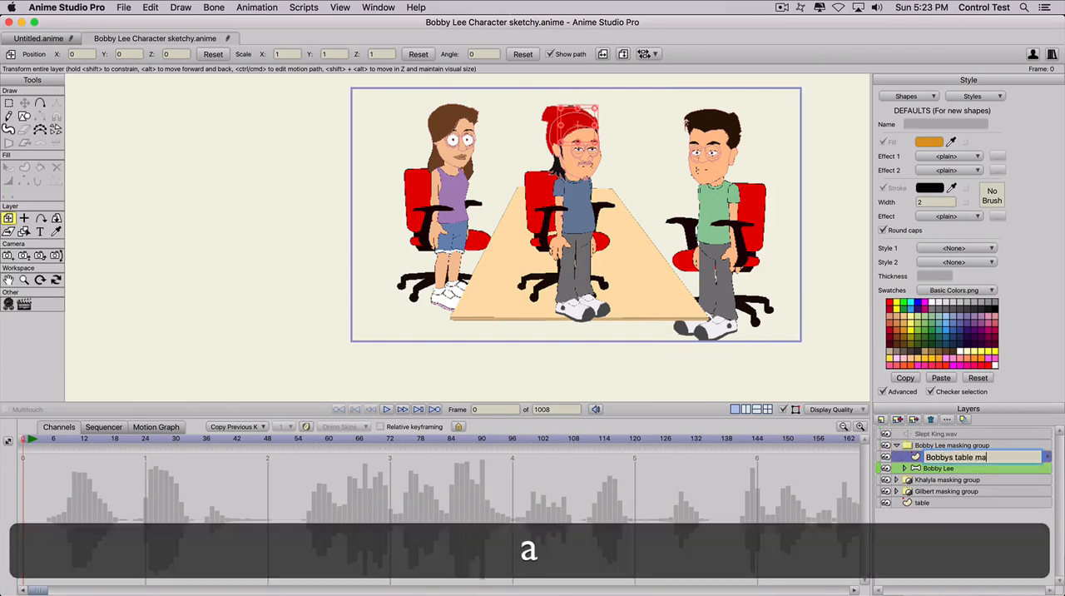
text(ke)
key(BackSpace)
key(BackSpace)
text(se)
key(BackSpace)
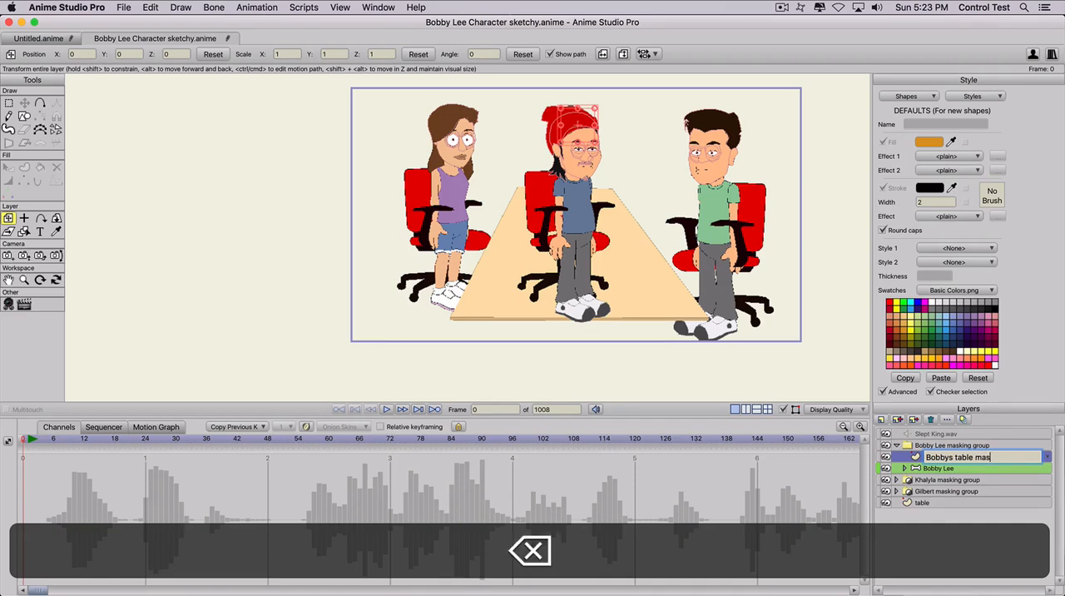
text(k)
key(Return)
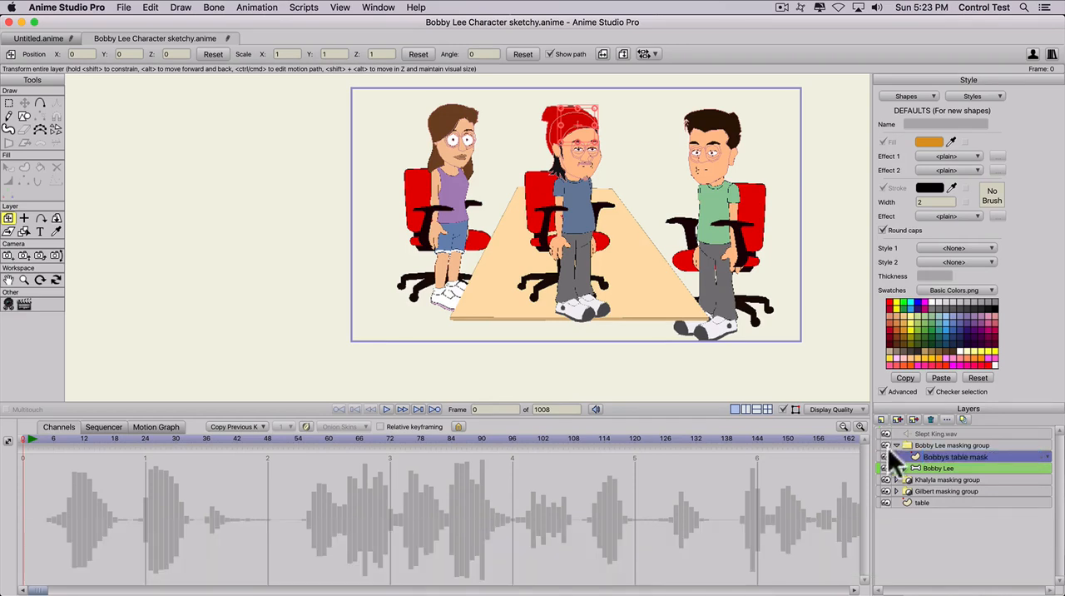
drag(939, 455, 941, 469)
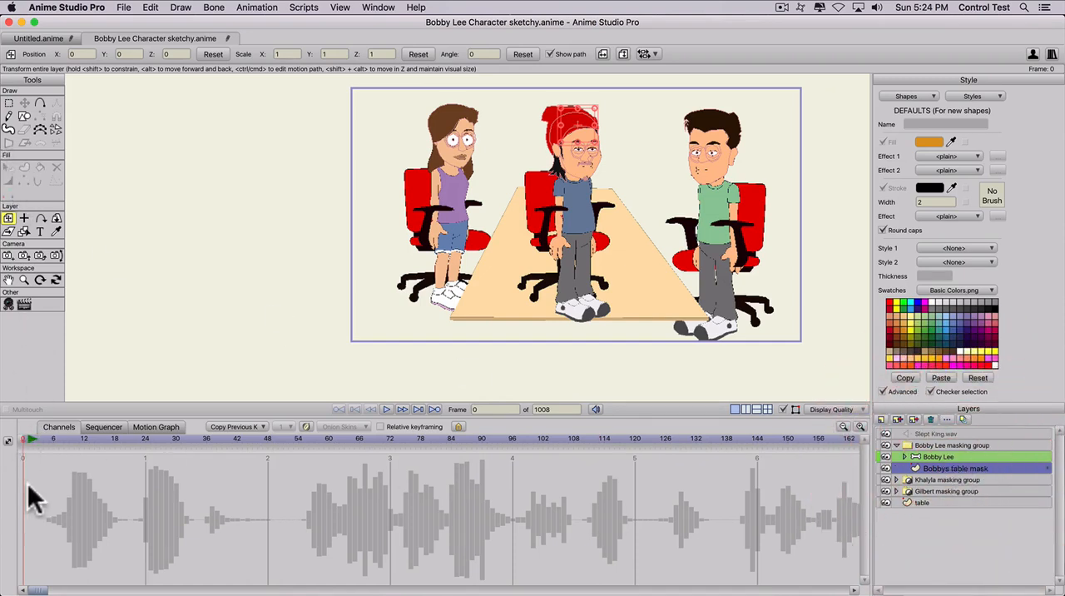
- Draw a tall filled rectangle over Khalyla's side of the scene on the Bobbys table mask layer
click(24, 116)
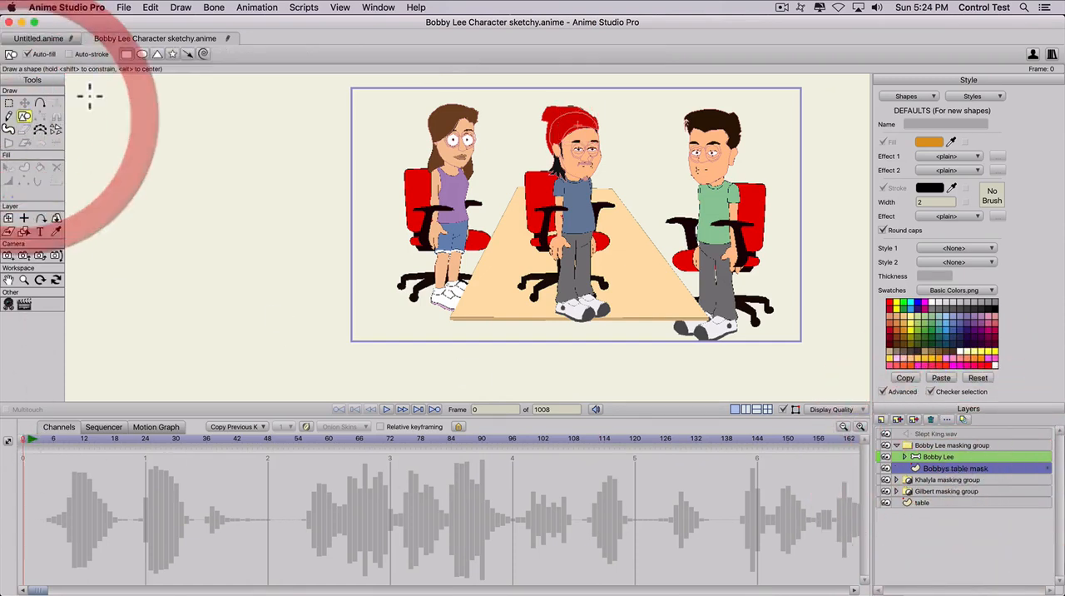
click(126, 52)
drag(379, 115, 445, 340)
key(t)
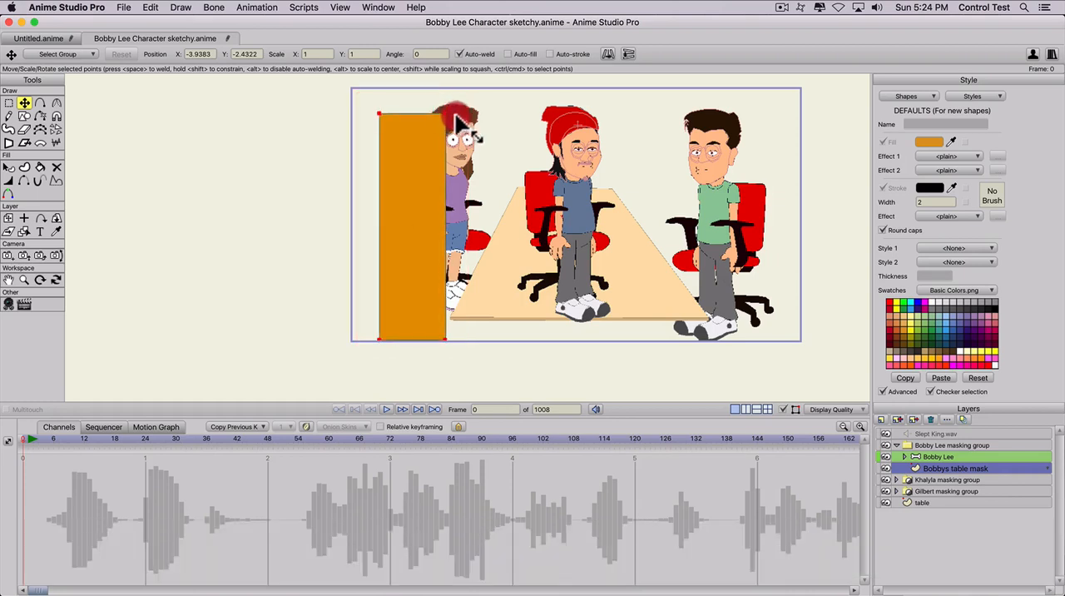
- Reshape the rectangle so its inner edge slants along the table's left side and its outer corners meet the project frame's left corners
drag(455, 115, 559, 85)
key(t)
click(449, 103)
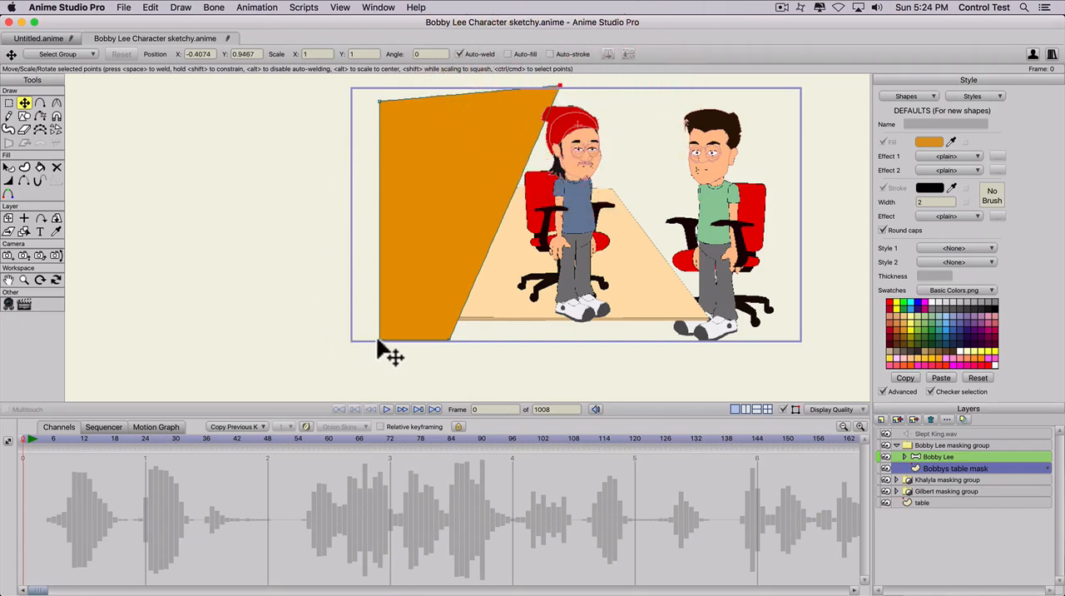
drag(378, 342, 353, 343)
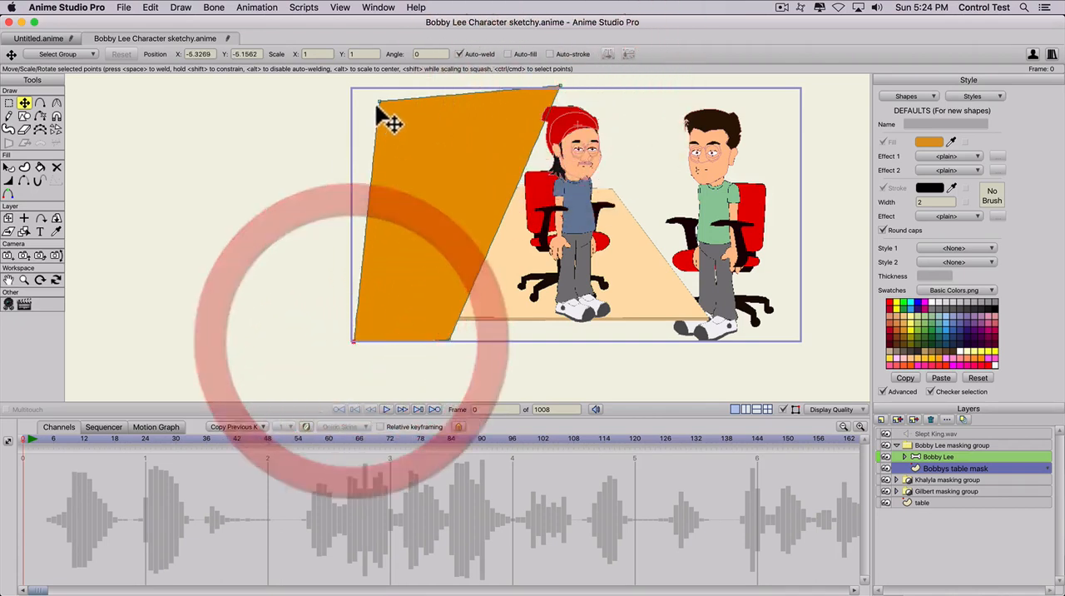
drag(379, 101, 351, 88)
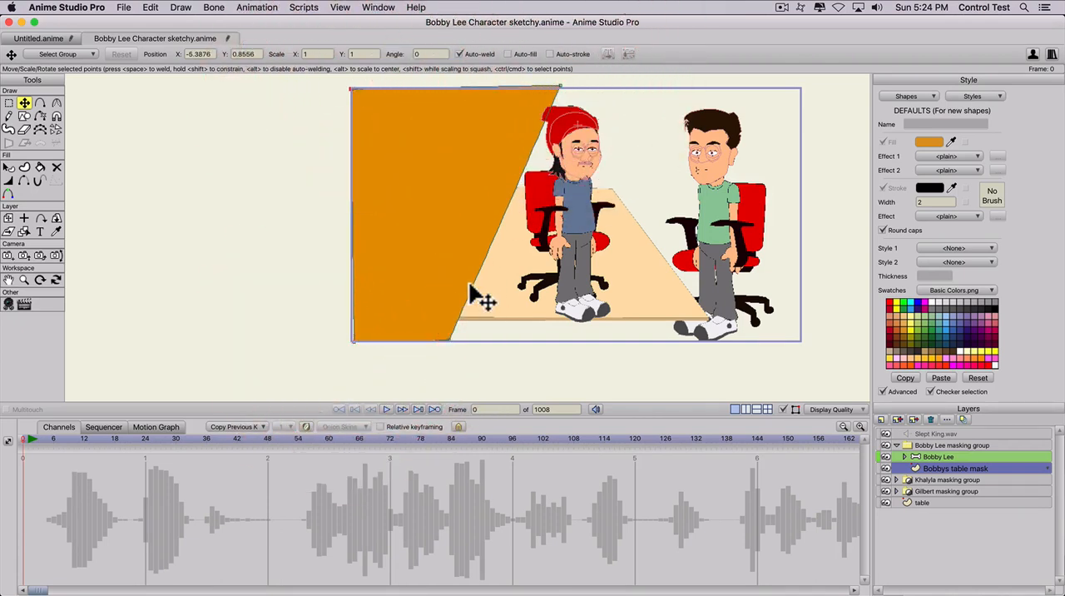
key(space)
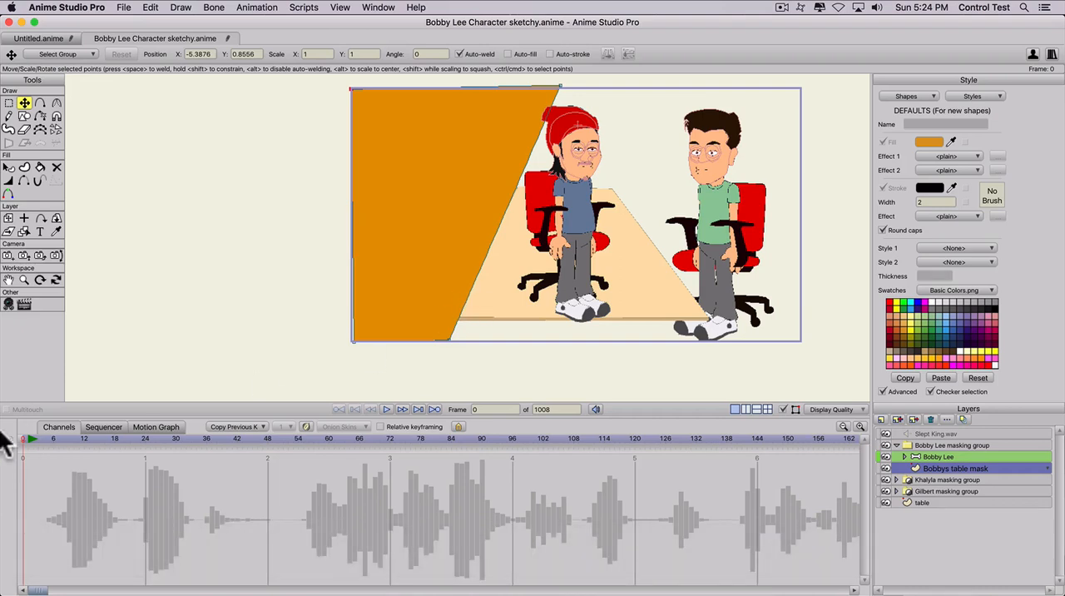
- At frame 1, pull the mask's upper inner point down towards the table's far corner and shift its lower inner point slightly left
click(25, 439)
drag(24, 438, 26, 437)
click(25, 438)
key(t)
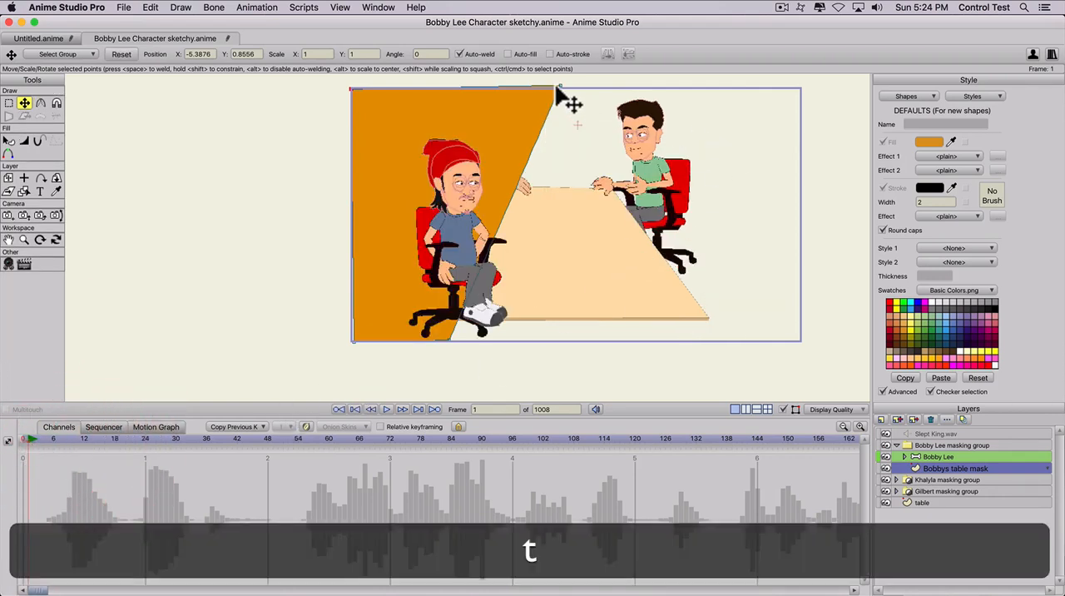
drag(558, 87, 501, 177)
scroll(524, 329, up, 1)
key(t)
scroll(472, 347, up, 1)
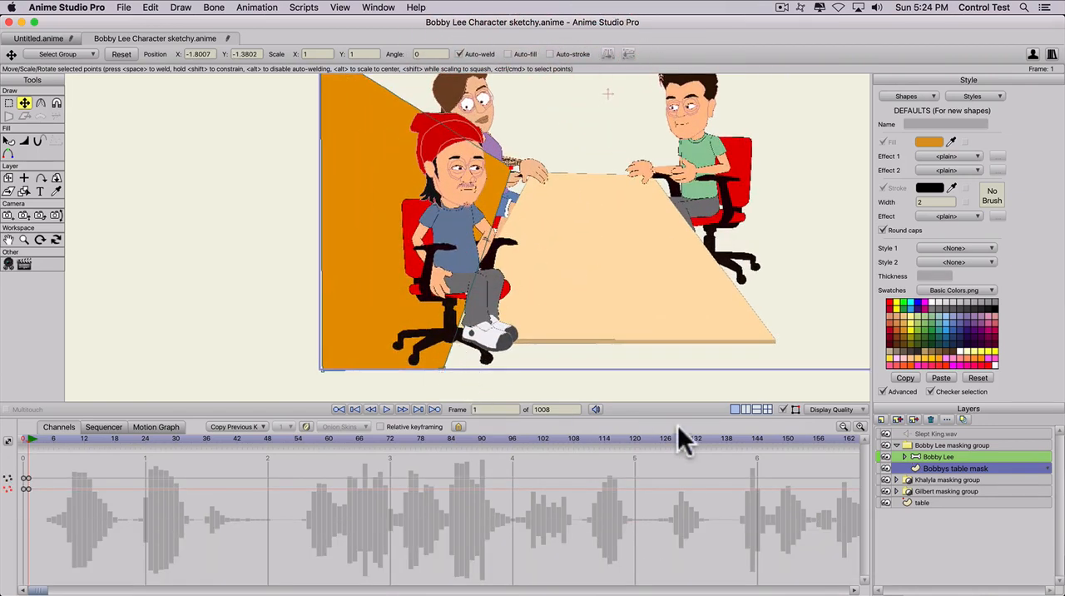
drag(446, 371, 430, 366)
key(a)
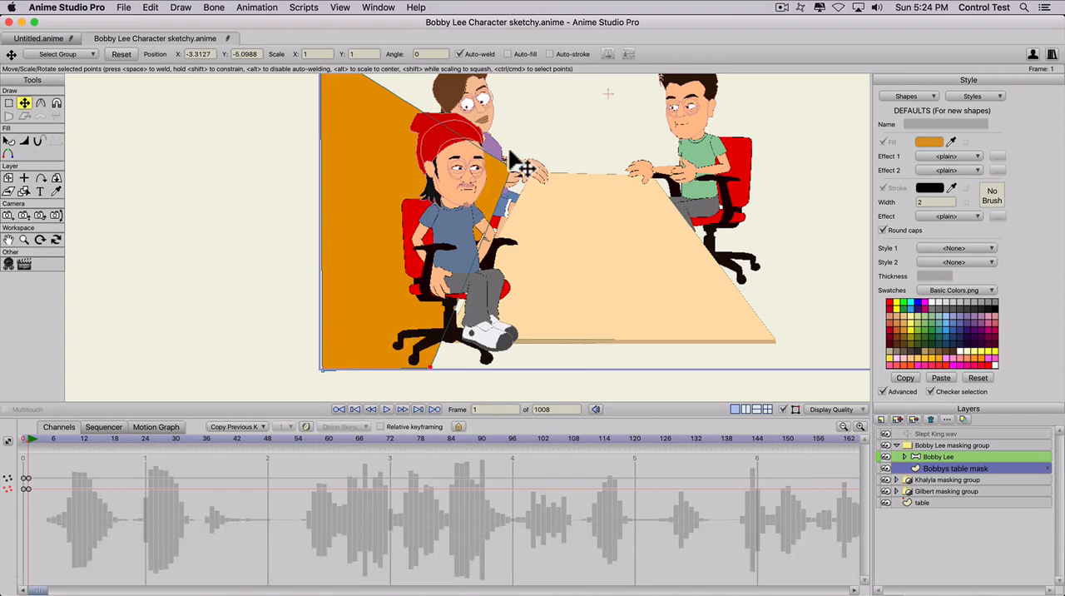
- Move the mask's upper inner point back up to the project frame's top edge, so the slanted side follows the table's left edge
drag(512, 174, 585, 63)
scroll(522, 227, down, 2)
key(space)
drag(522, 226, 526, 241)
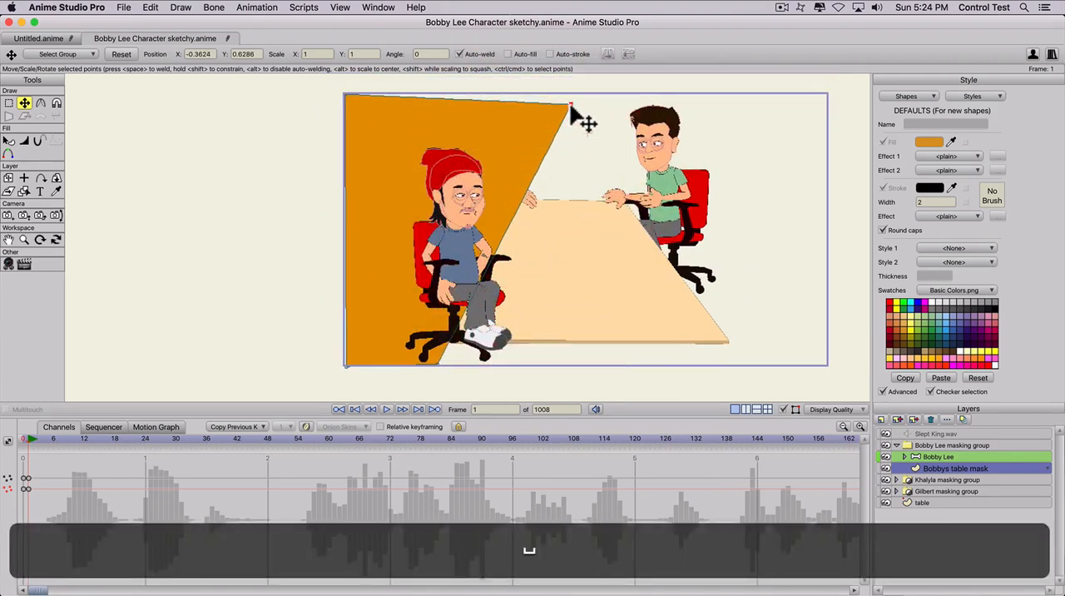
drag(572, 104, 571, 89)
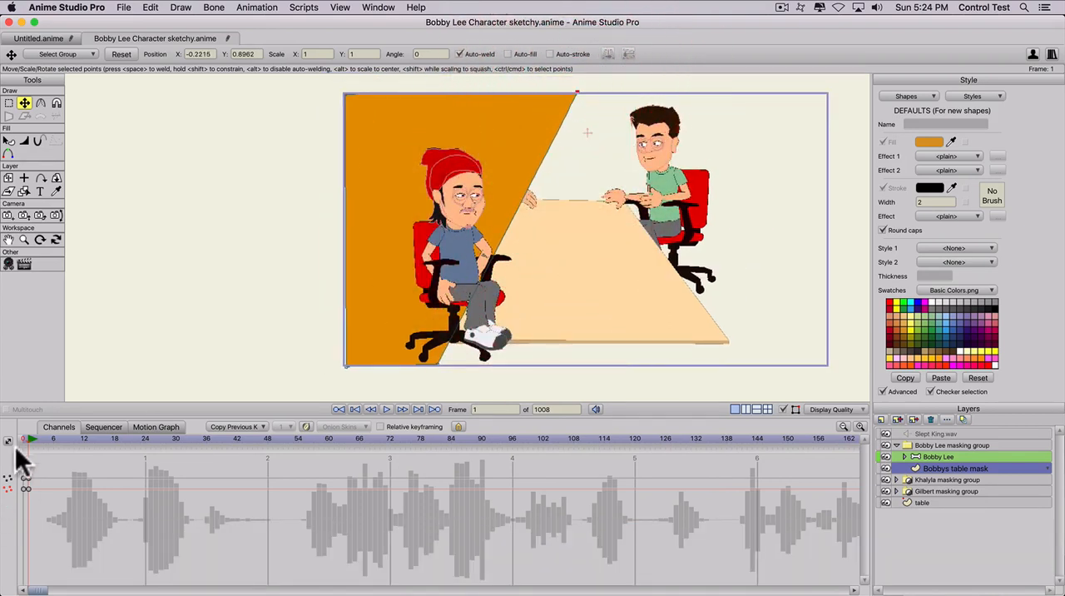
- At frame 0, add five points along the lower half of the mask's slanted edge beside the table
click(23, 438)
key(a)
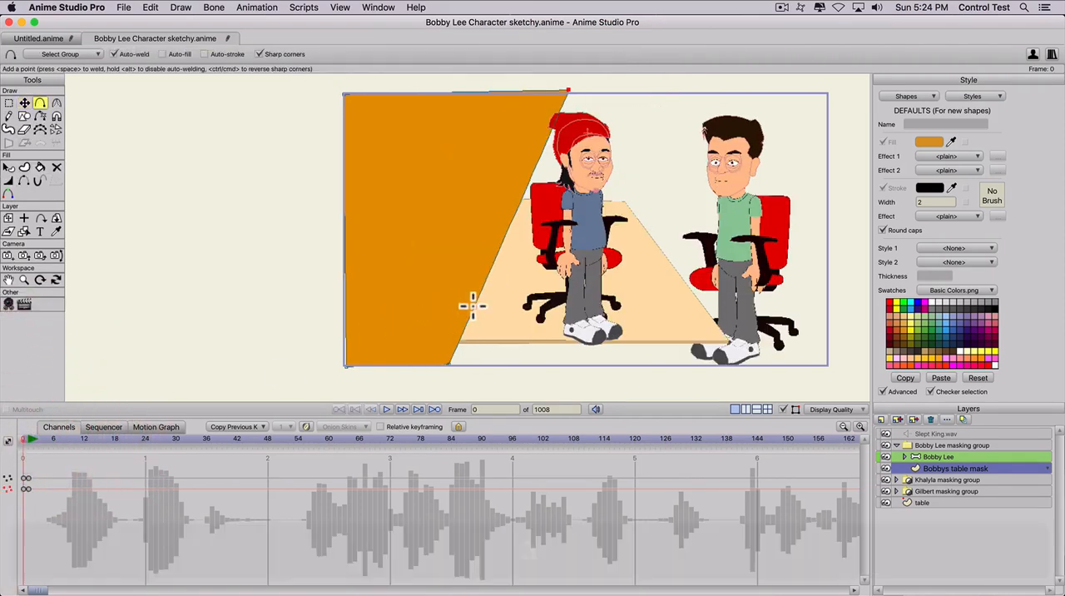
click(482, 288)
click(489, 277)
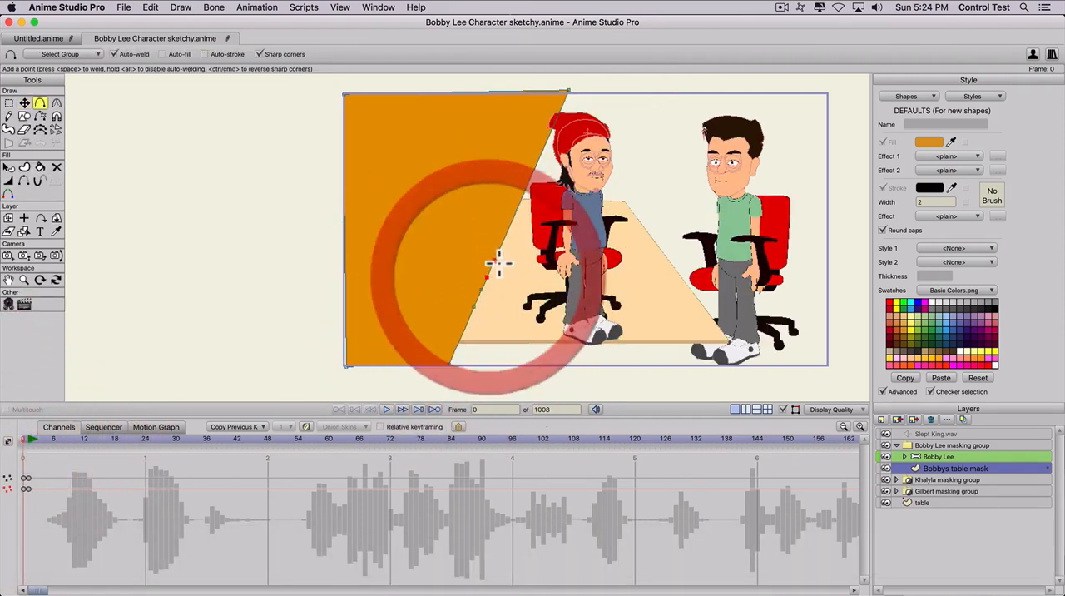
click(493, 263)
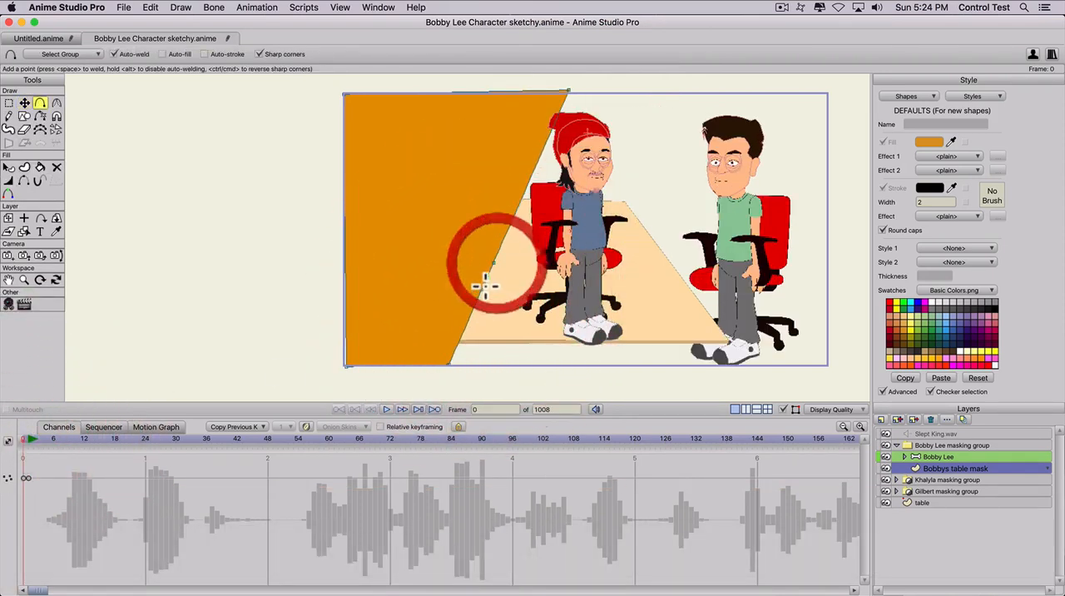
click(500, 245)
- At frame 1, pull the highest added mask point out over the tabletop, beyond Bobby's far armrest
click(28, 437)
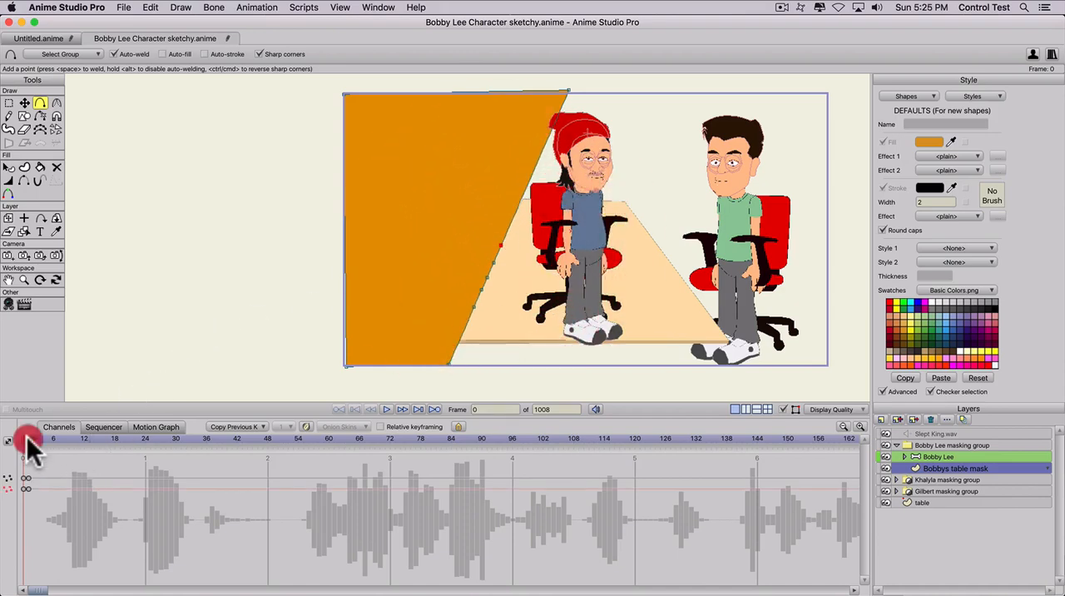
scroll(395, 372, up, 2)
key(t)
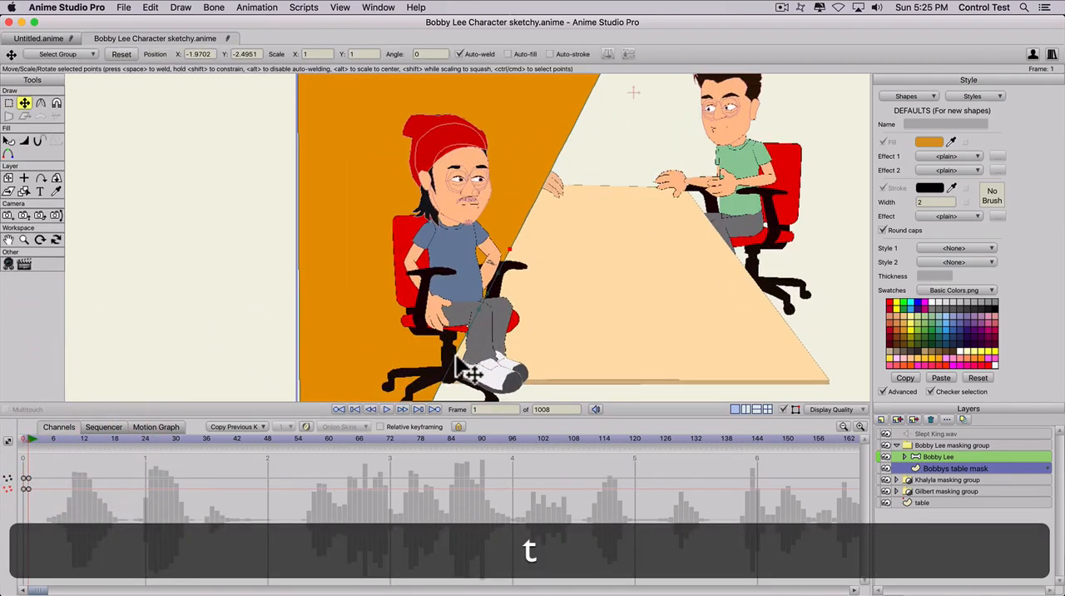
scroll(468, 372, up, 1)
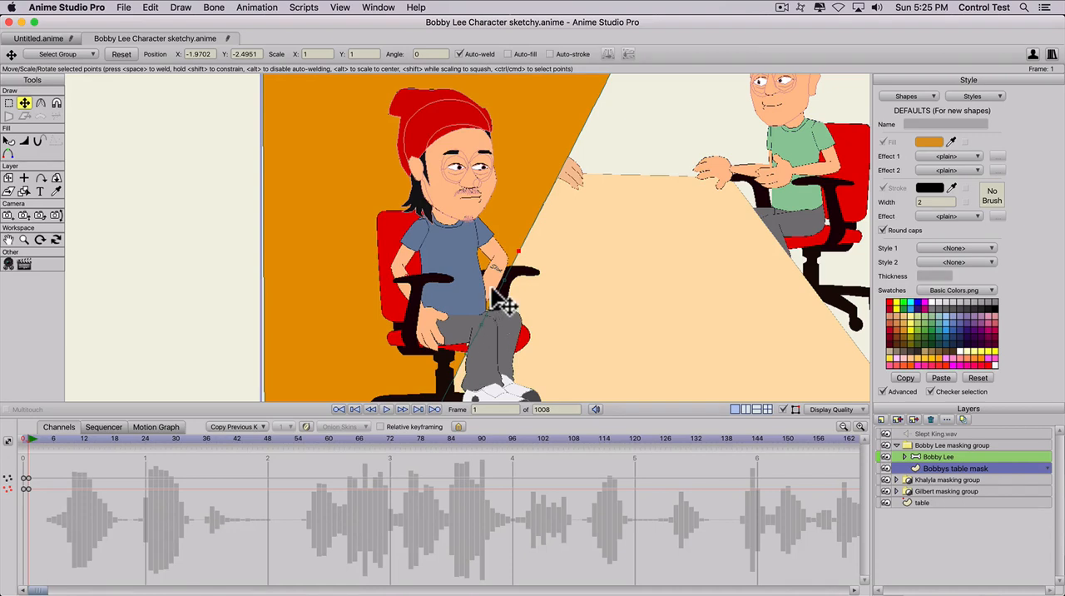
drag(528, 257, 608, 266)
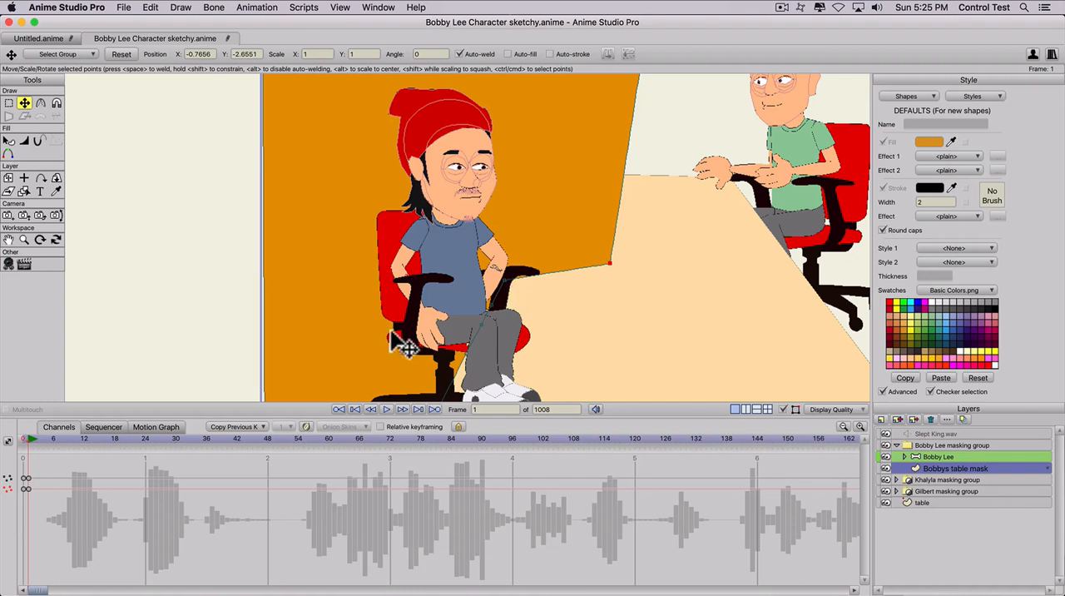
- At frame 0, select the far armrest's points on Bobby Lee's Chair-02.svg layer and shift them left behind his torso
click(25, 437)
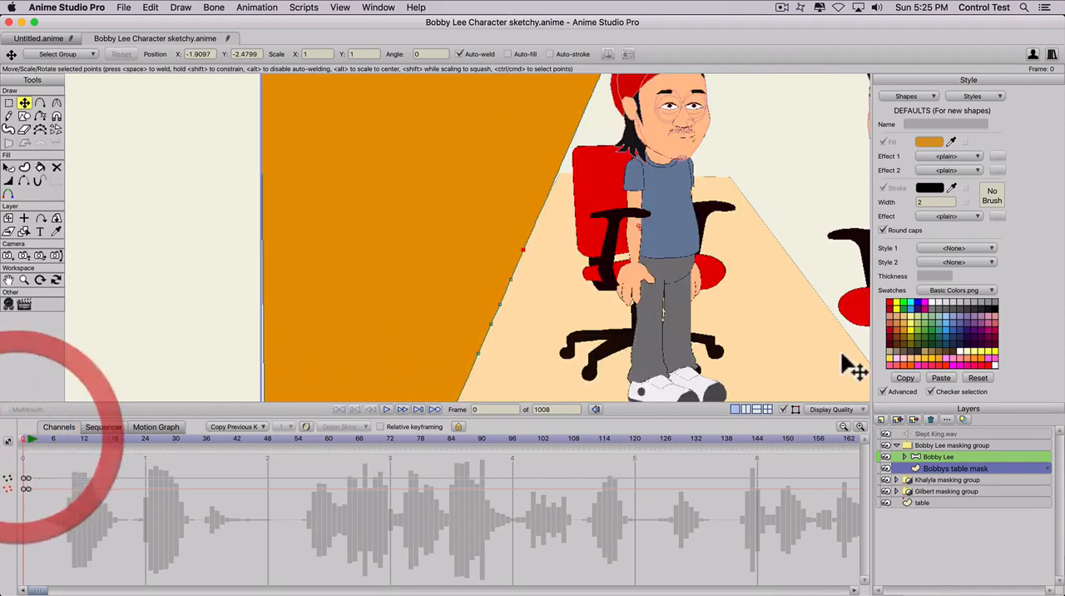
click(902, 455)
scroll(948, 484, down, 2)
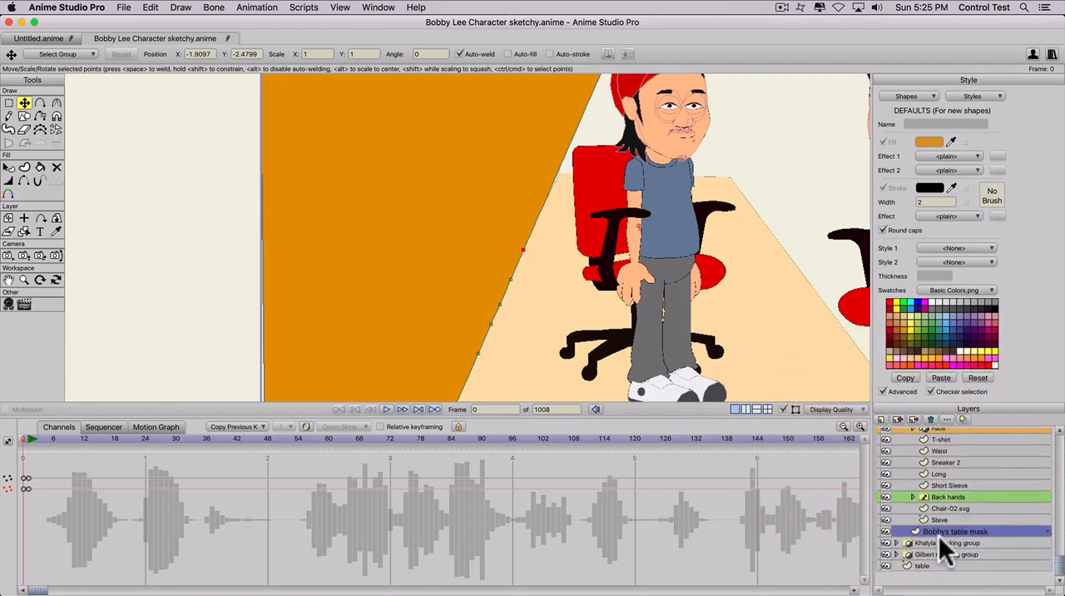
click(938, 506)
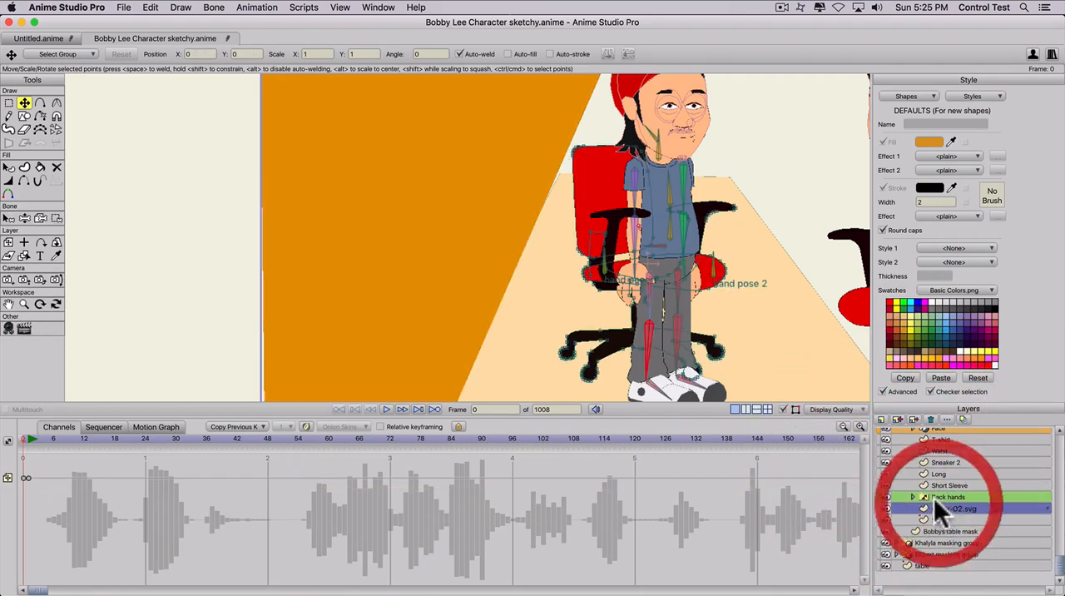
key(t)
click(701, 237)
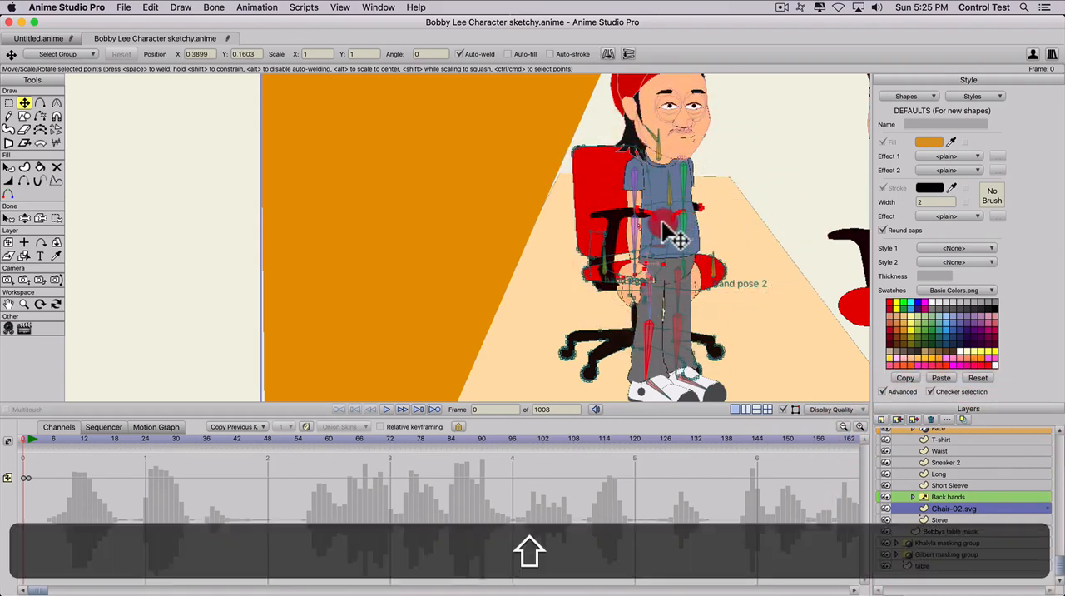
shift+click(658, 221)
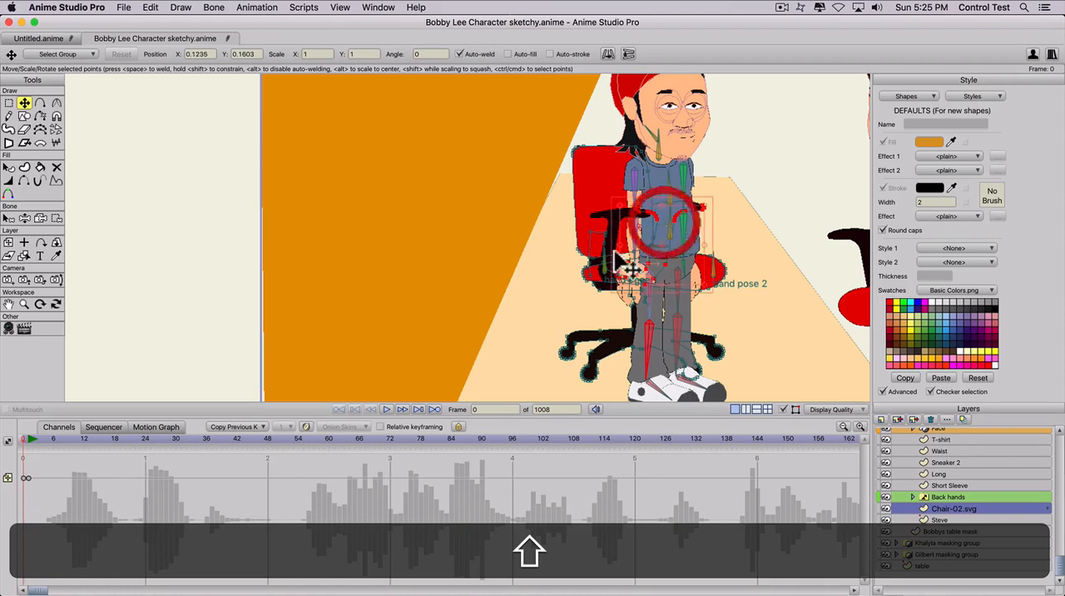
- At frame 1, pull the points of Bobbys table mask down around his knees and out across the tabletop near its front edge
click(30, 435)
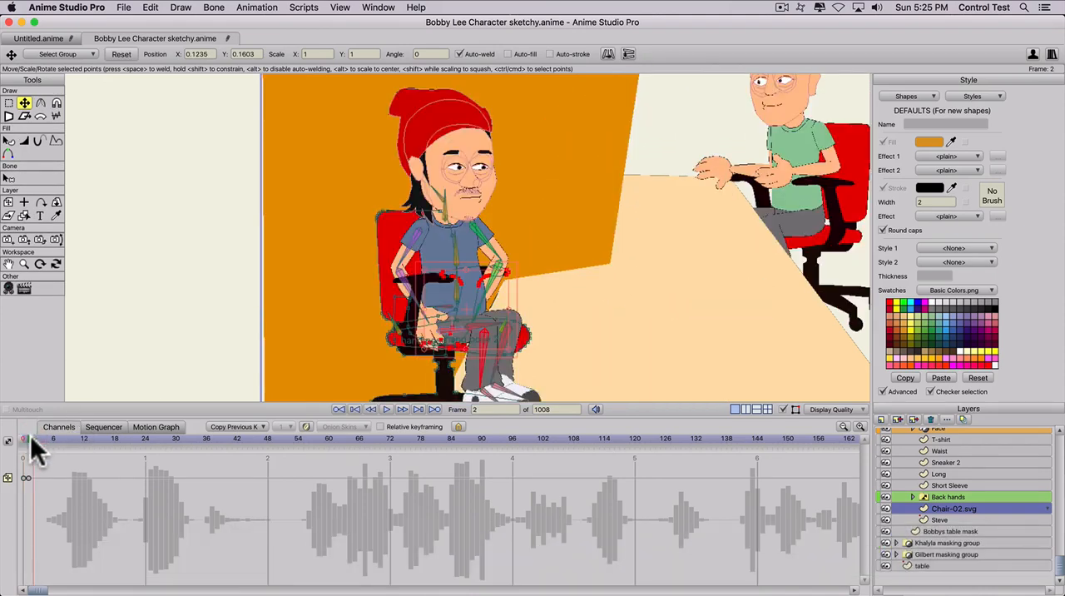
click(33, 436)
click(30, 438)
key(t)
scroll(931, 525, up, 4)
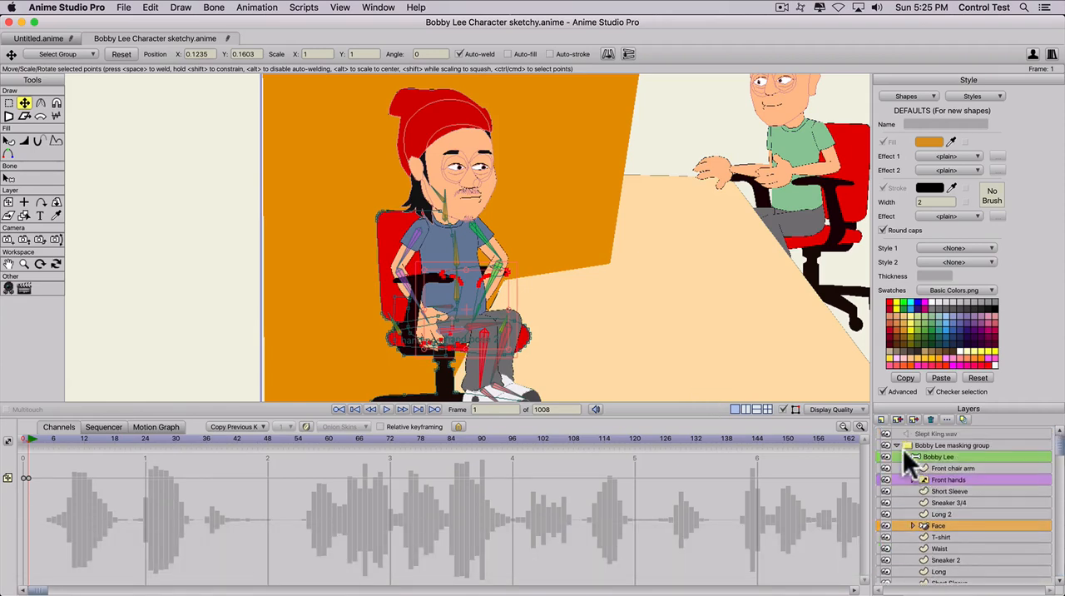
click(904, 455)
click(923, 467)
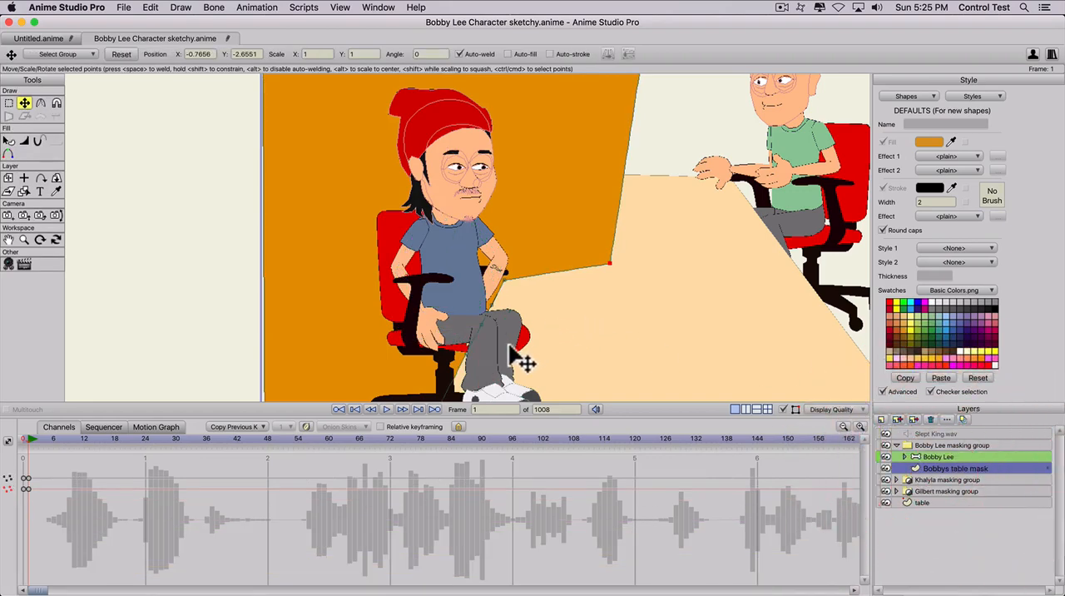
key(t)
drag(514, 302, 564, 374)
click(491, 302)
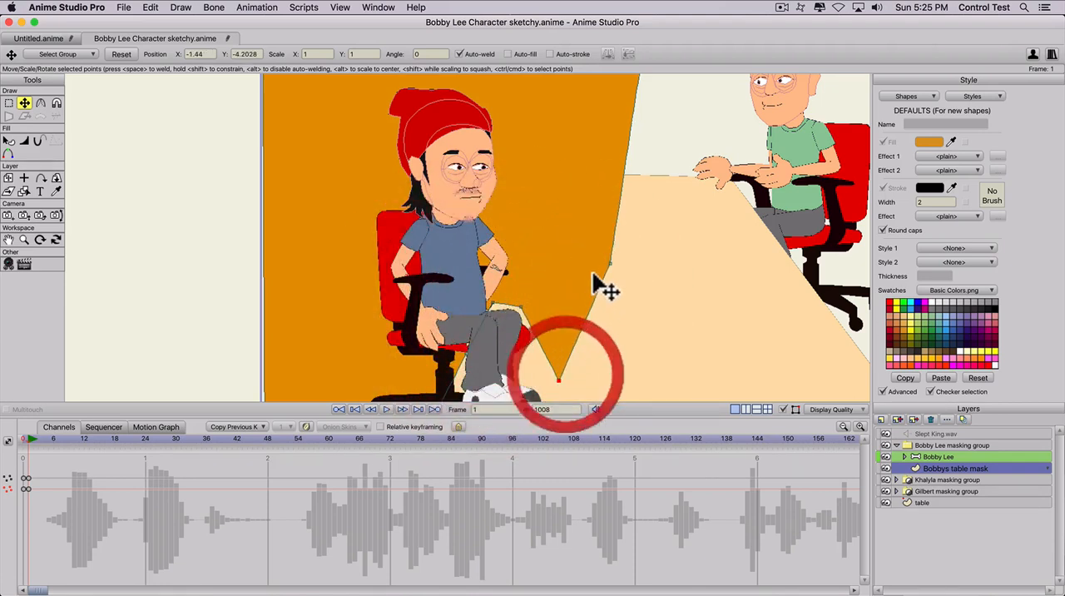
drag(609, 265, 699, 390)
scroll(655, 372, down, 3)
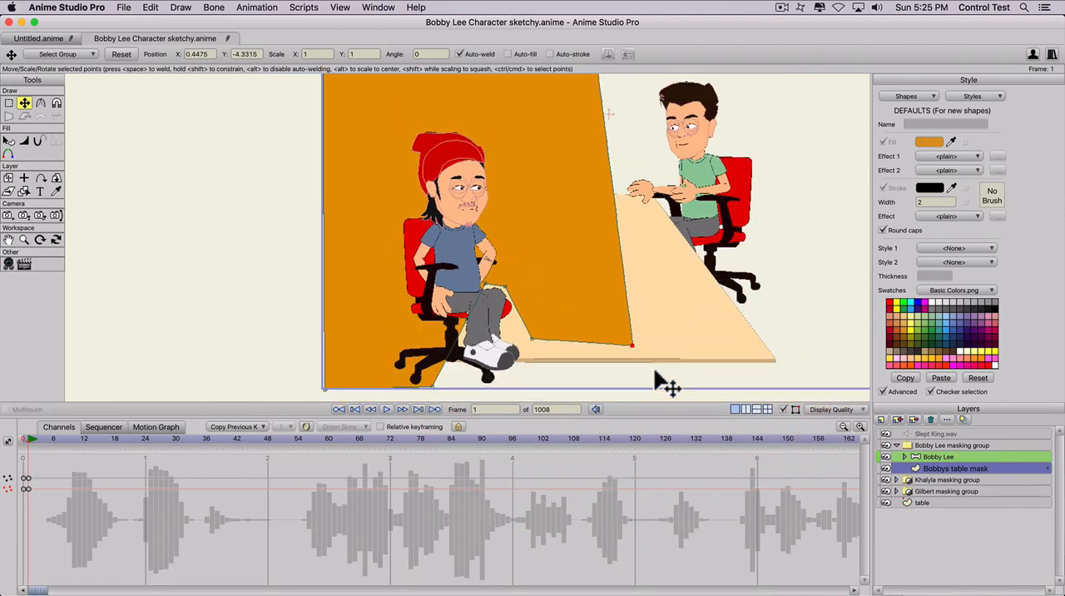
- At frame 0, add two points to the lower end of the mask's slanted edge, beside the table's near corner
drag(487, 361, 492, 298)
scroll(490, 301, up, 3)
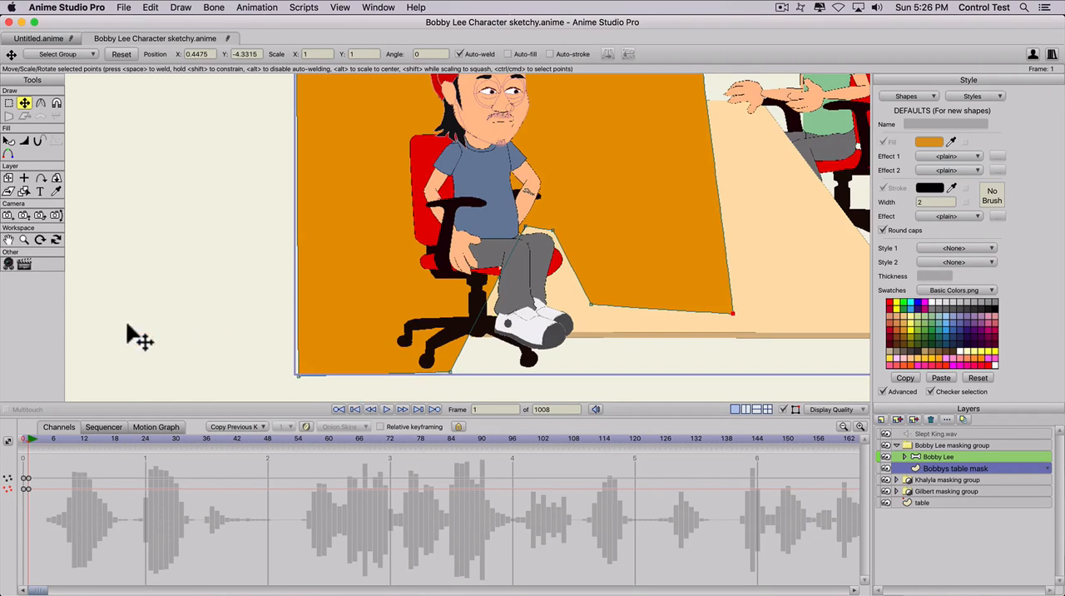
click(20, 439)
key(a)
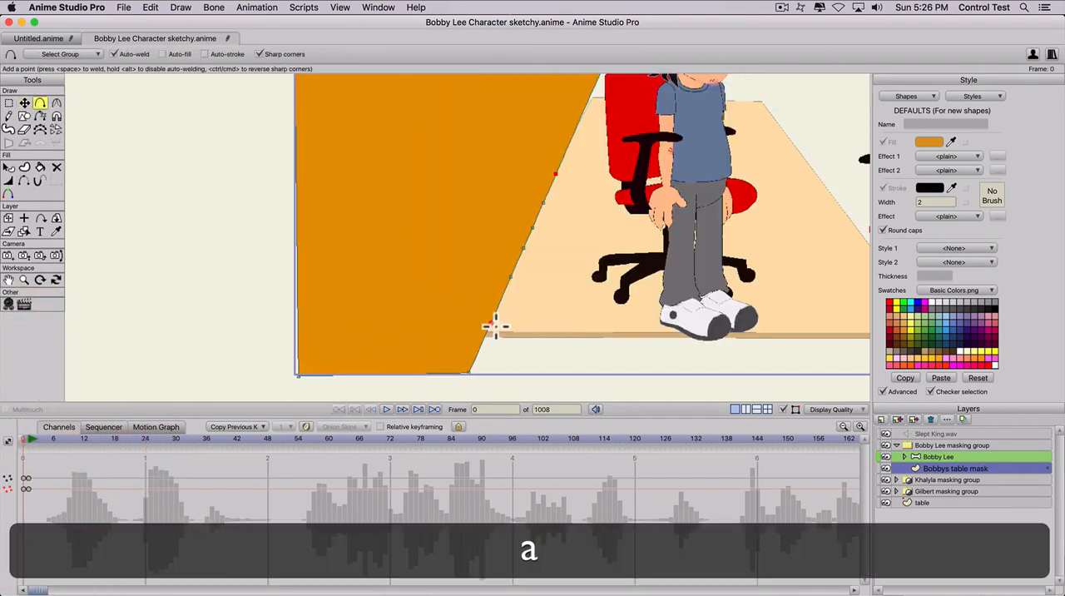
drag(490, 329, 483, 339)
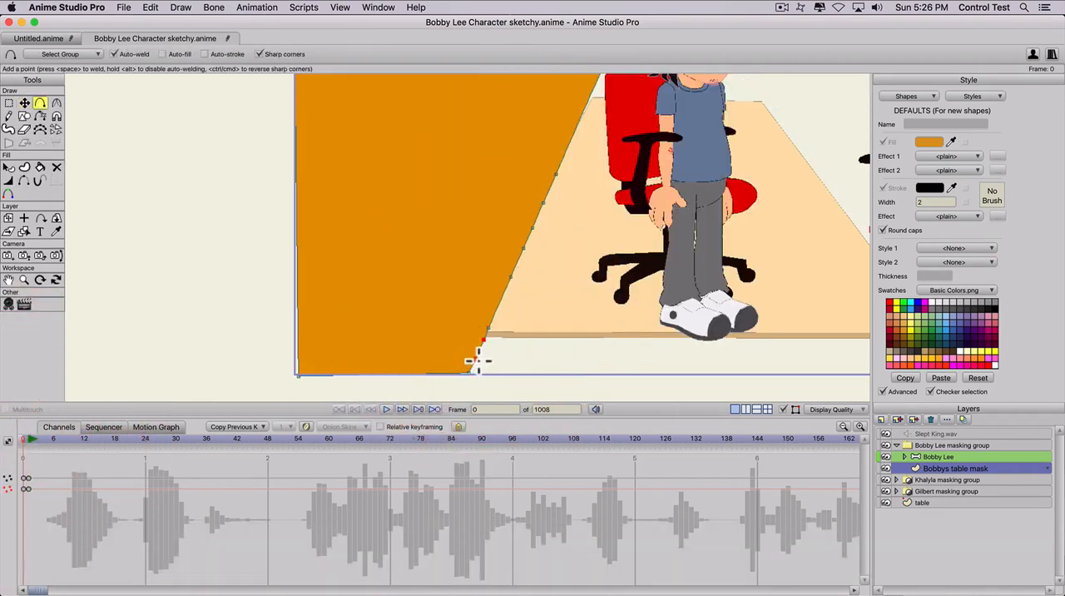
key(t)
click(469, 373)
drag(469, 380, 465, 379)
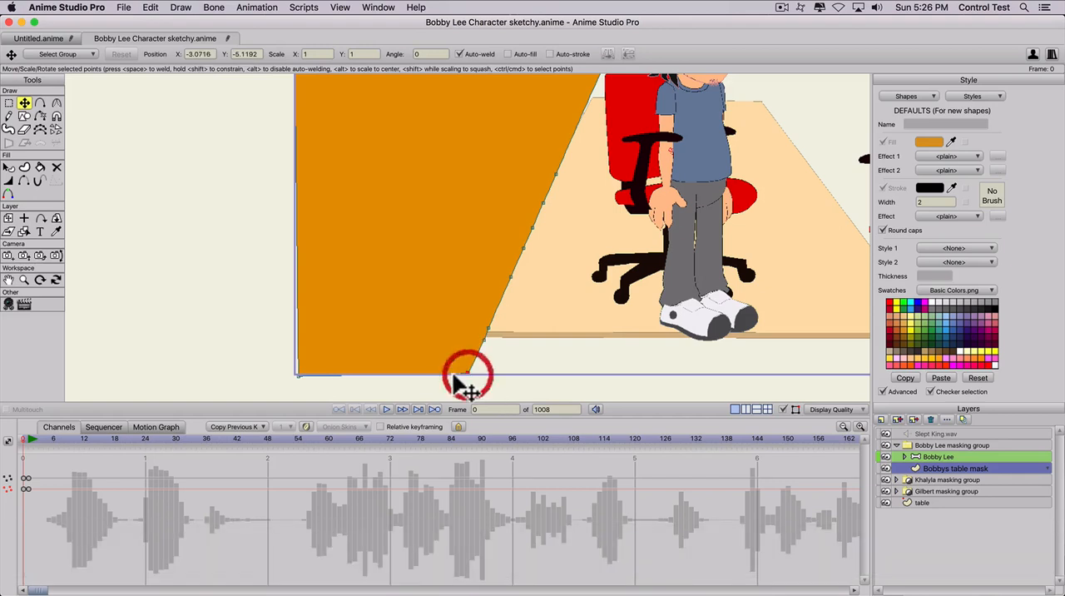
- At frame 1, extend the mask's lower points rightward below the table's front edge and place the next point at the table's near-left corner
click(26, 449)
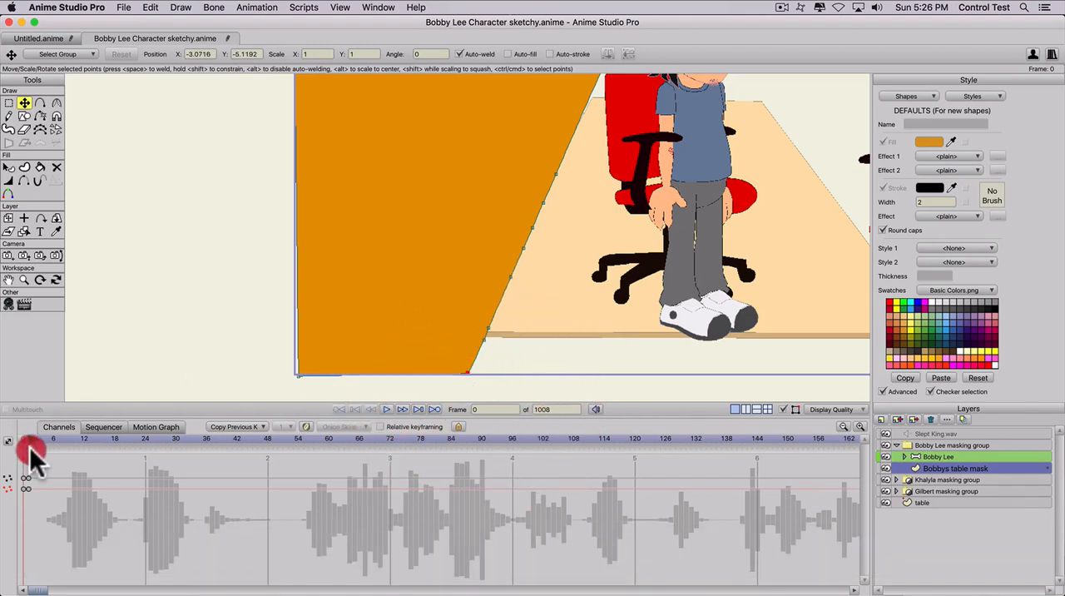
click(27, 437)
key(t)
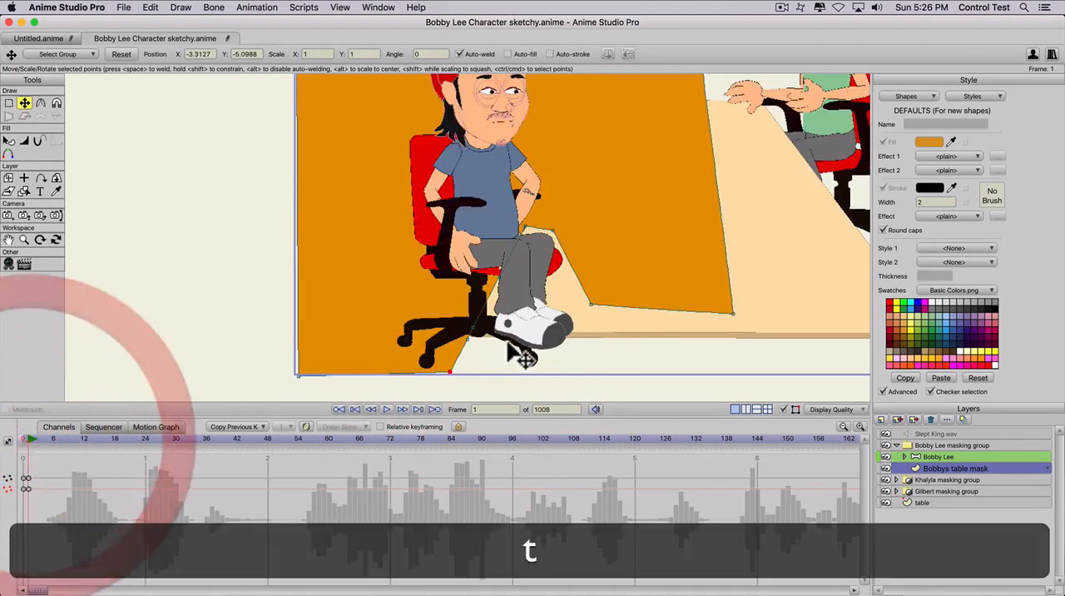
drag(473, 327, 632, 340)
drag(451, 373, 638, 377)
key(t)
click(458, 337)
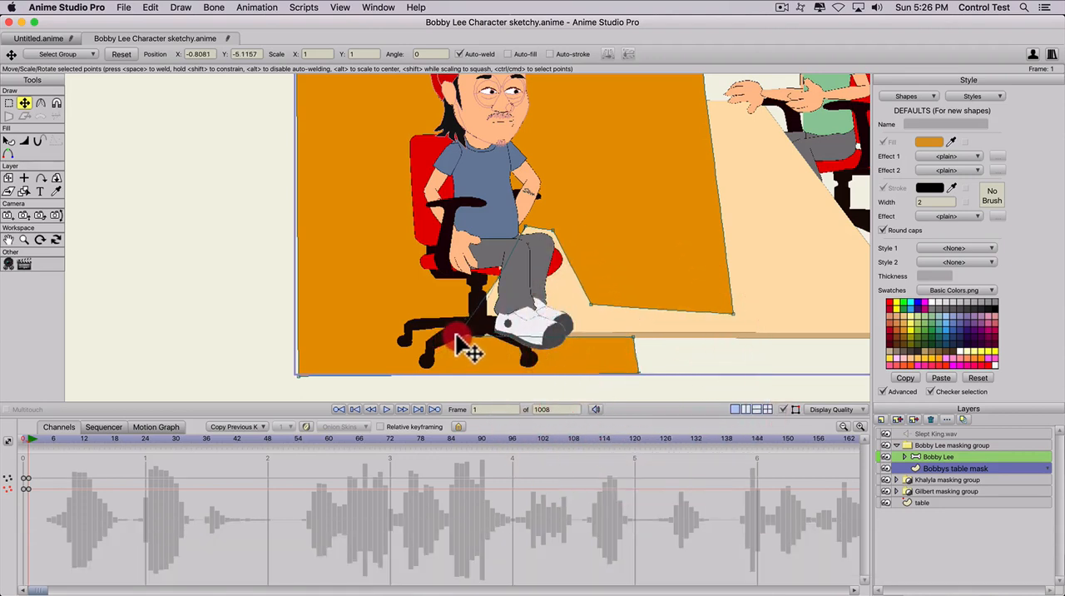
drag(457, 338, 464, 336)
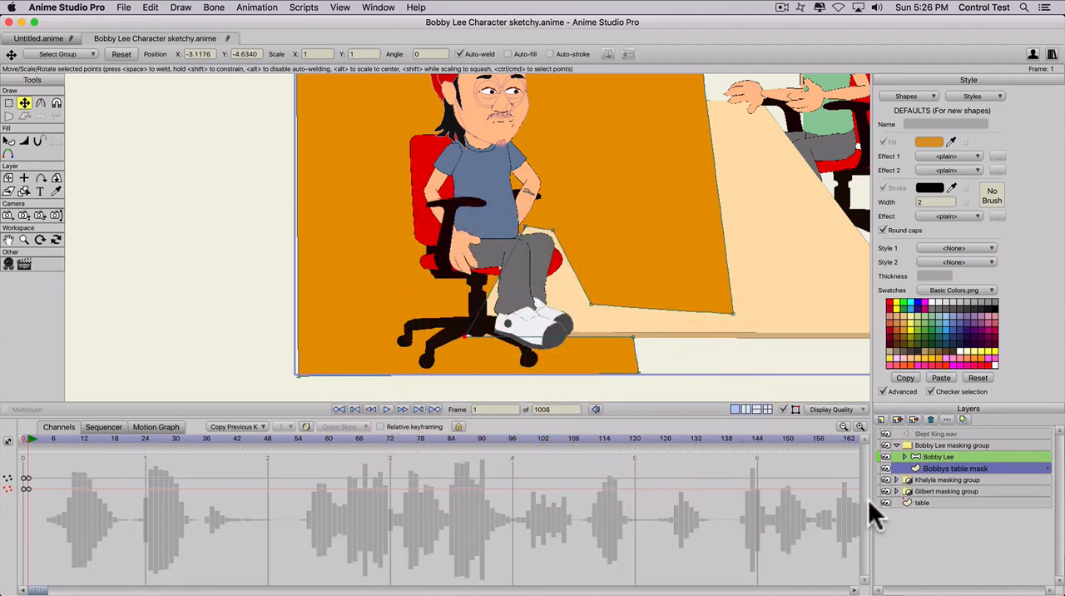
- Hide the Bobby Lee layer and align two mask points with the upper and lower edges of the table's near-left corner
click(885, 457)
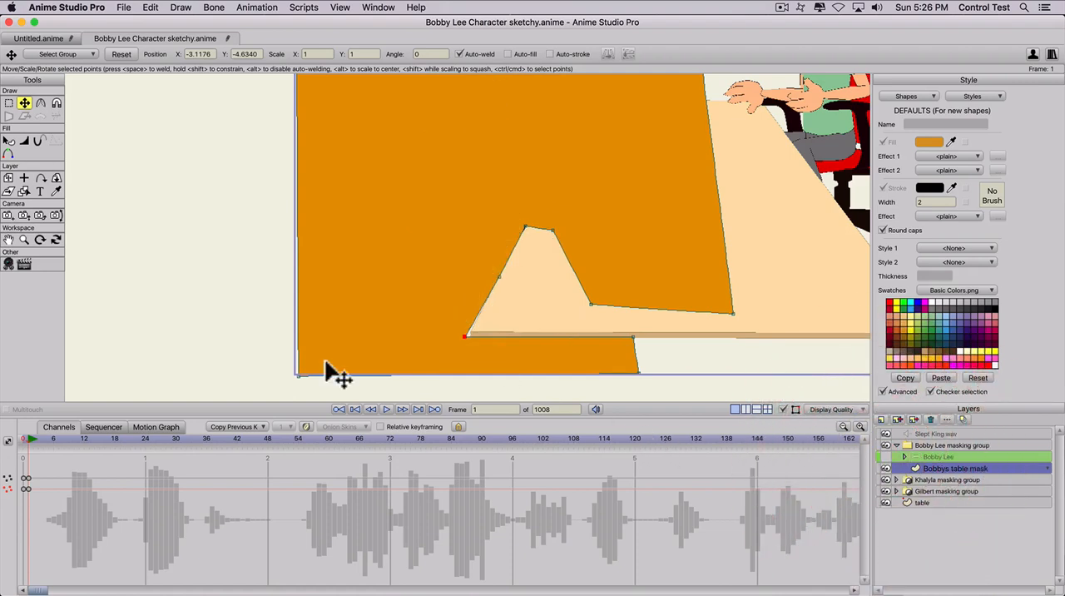
scroll(316, 379, up, 2)
scroll(470, 359, up, 2)
key(space)
drag(507, 297, 520, 214)
drag(480, 308, 489, 308)
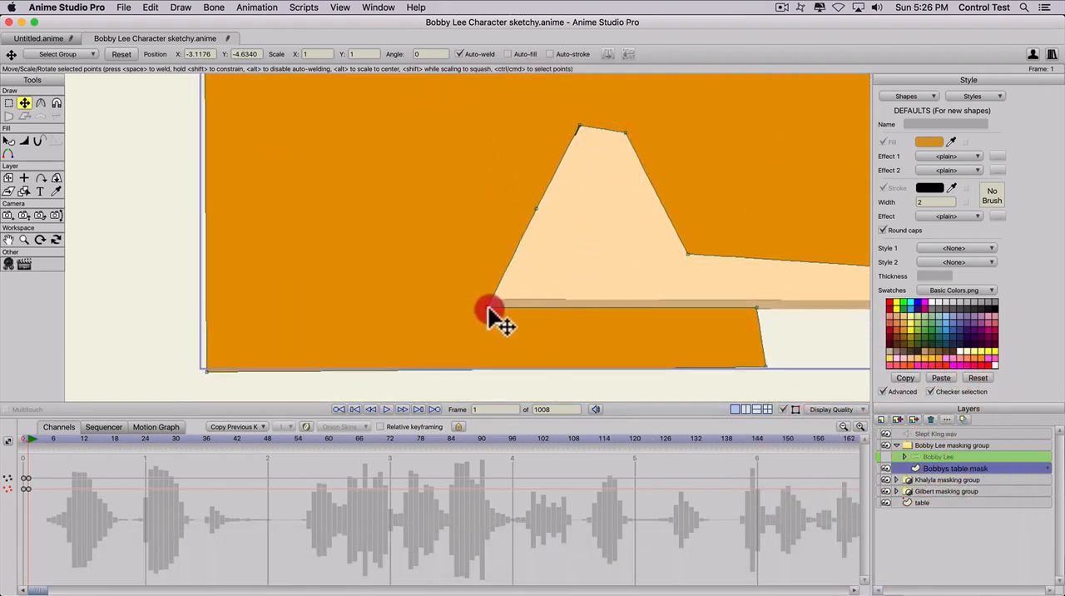
drag(535, 209, 488, 298)
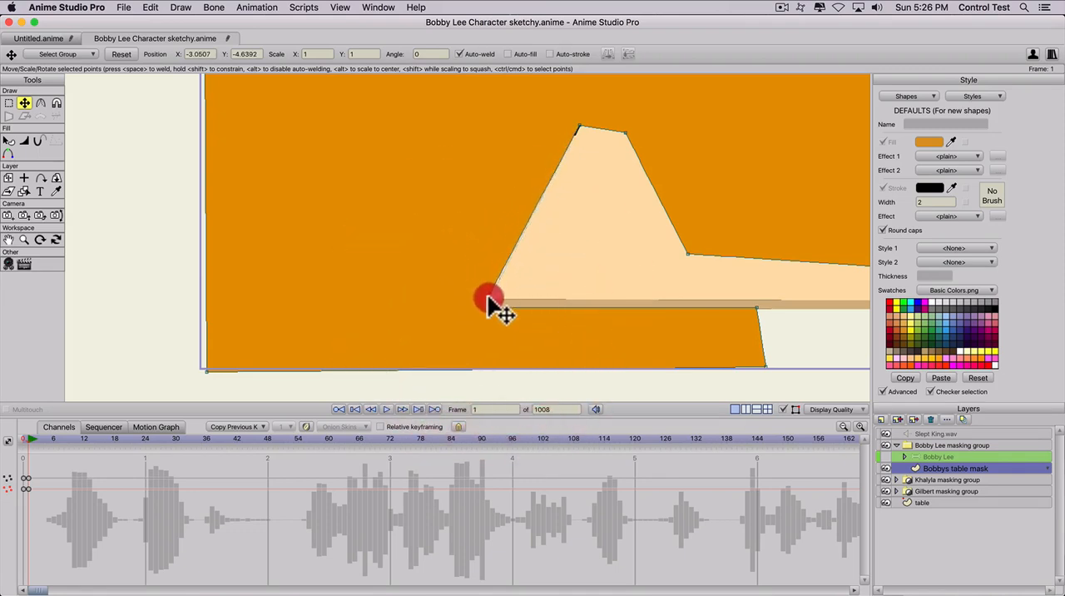
click(489, 310)
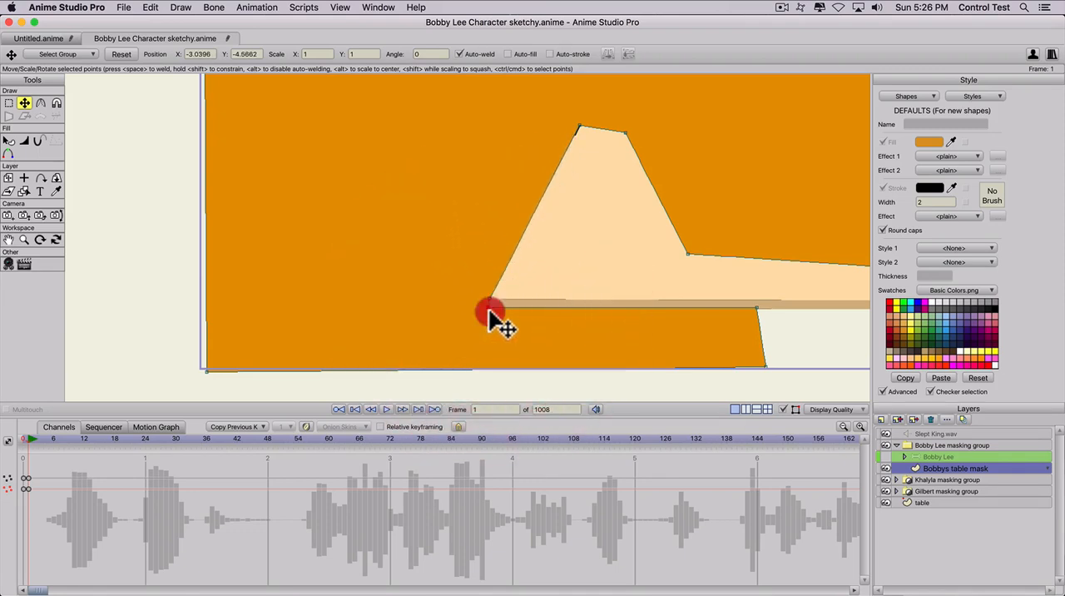
- Nudge the mask point at the top of the knee notch onto the table's left edge and show the Bobby Lee layer again
click(579, 127)
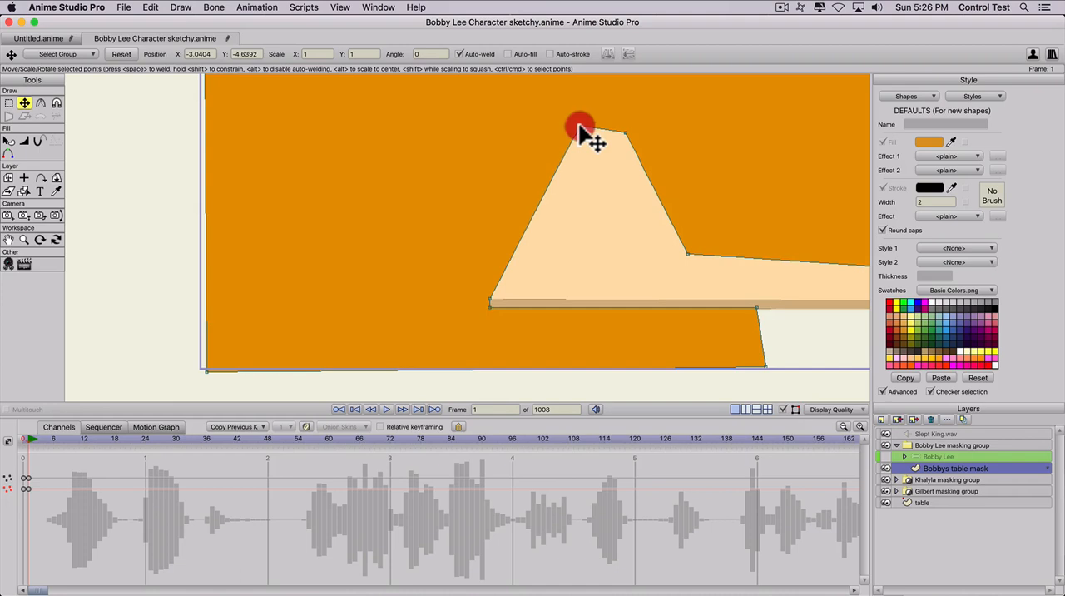
scroll(613, 370, down, 1)
click(880, 457)
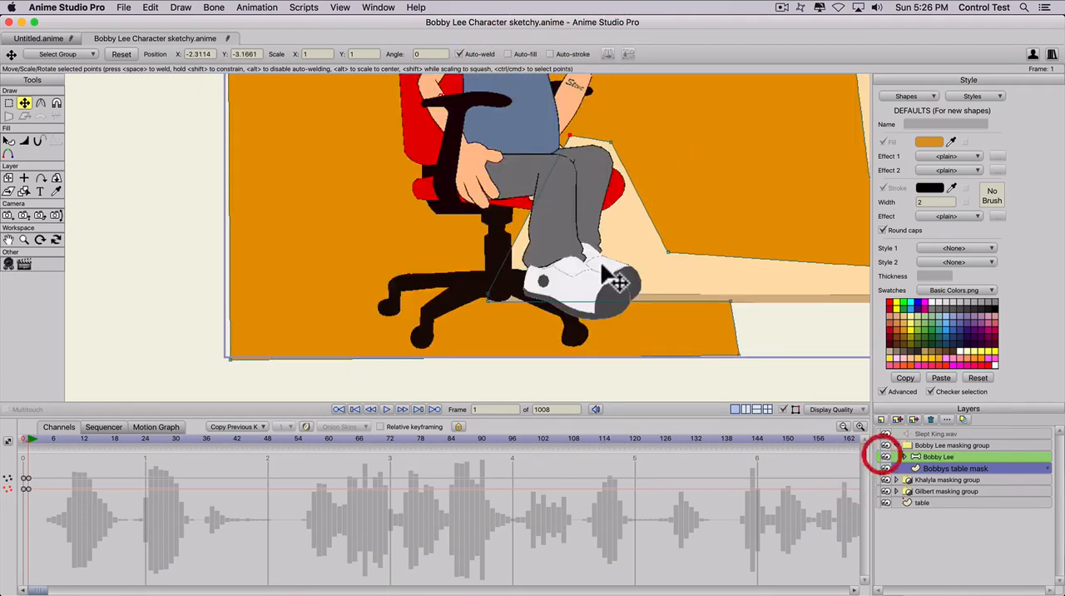
scroll(583, 249, down, 3)
scroll(443, 235, down, 2)
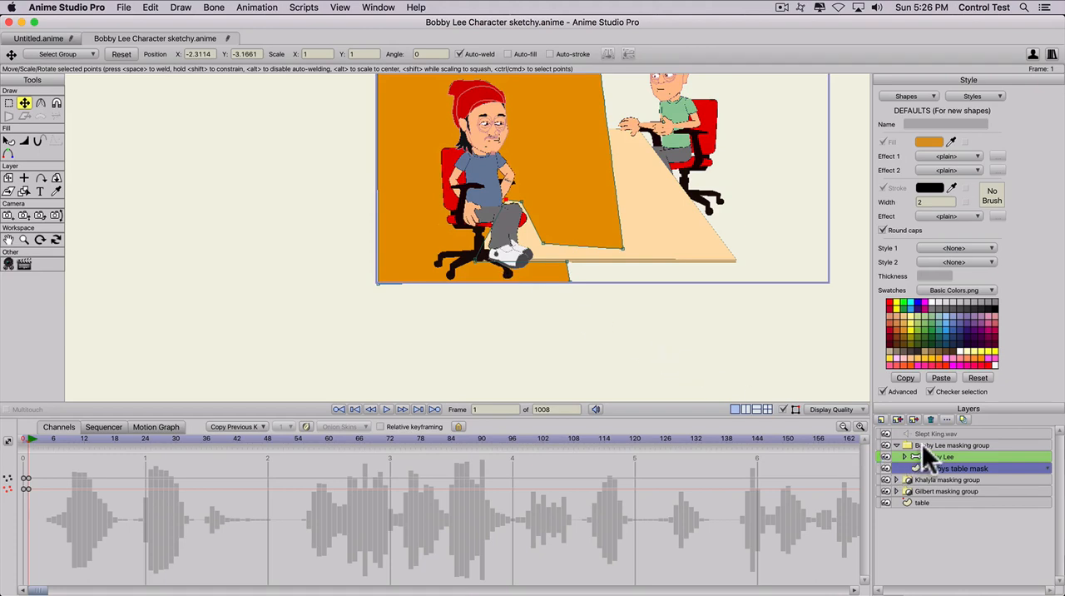
- Set the group mask of the Bobby Lee masking group to Hide all
double_click(921, 443)
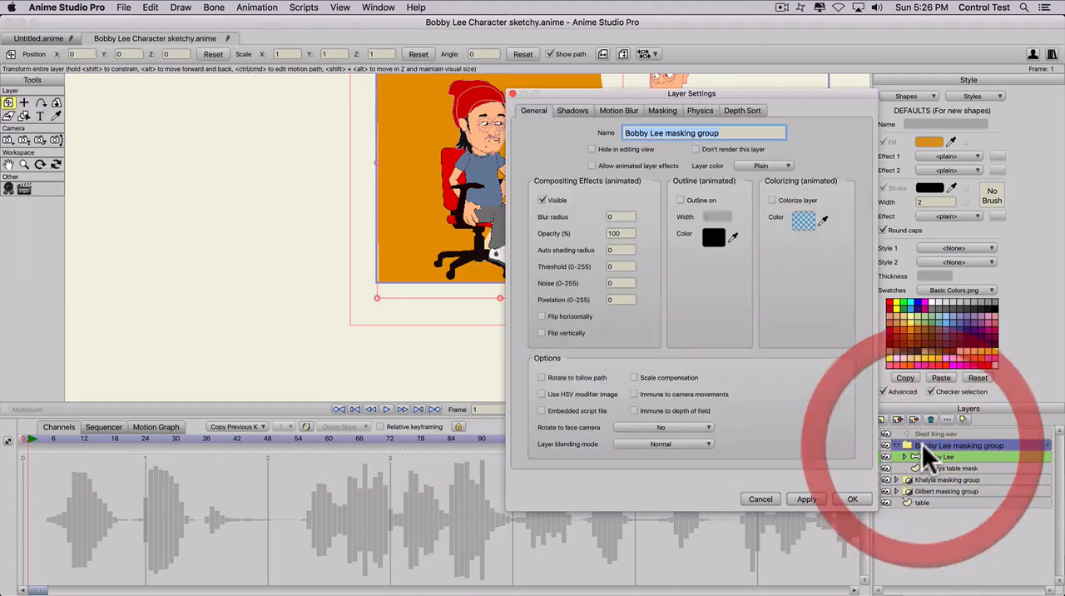
click(660, 110)
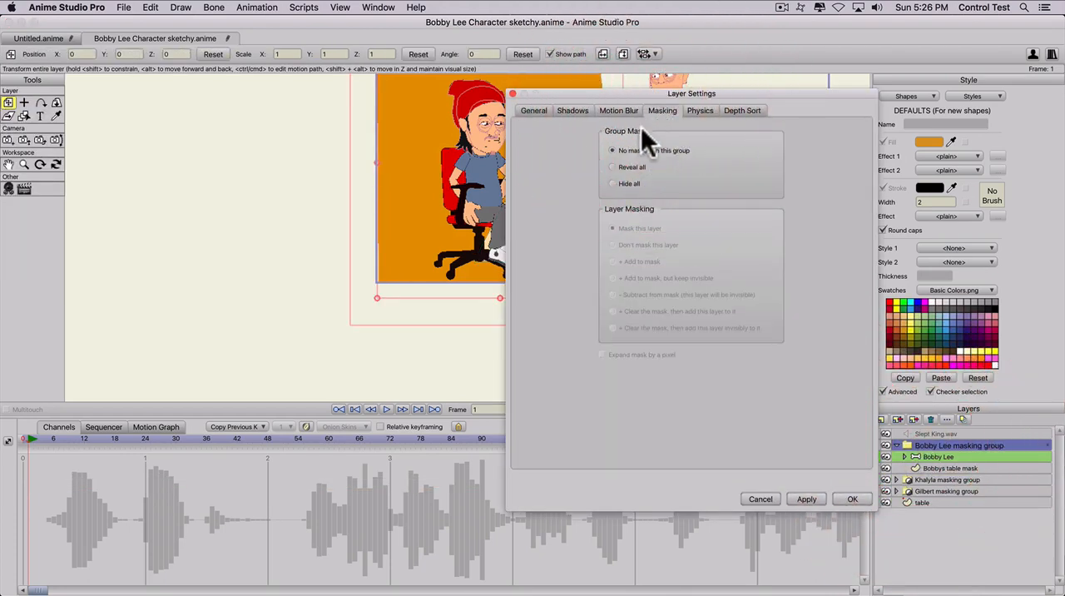
click(612, 184)
click(809, 497)
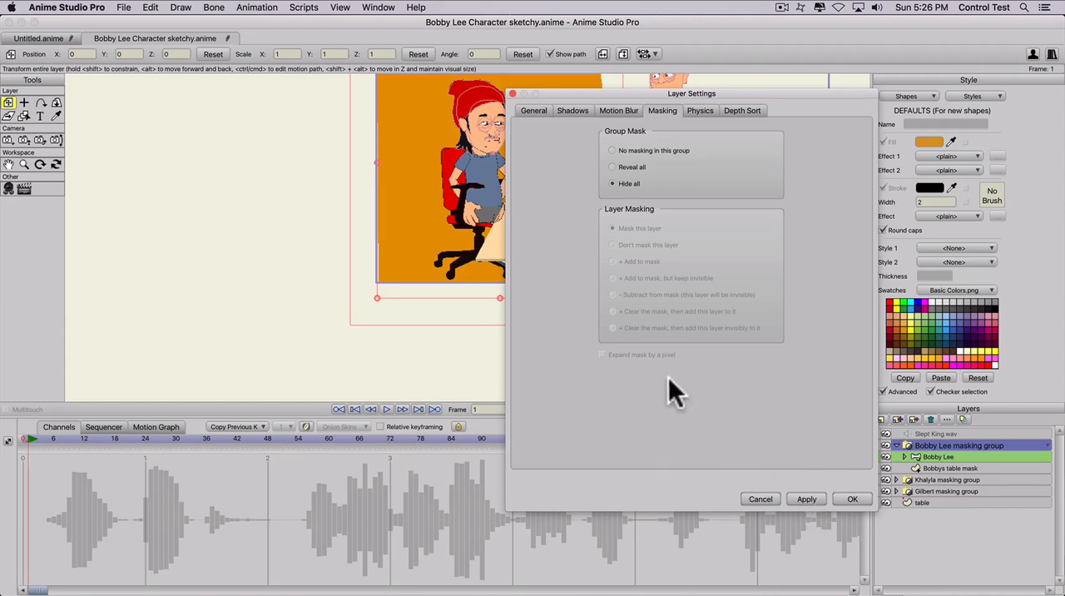
click(849, 497)
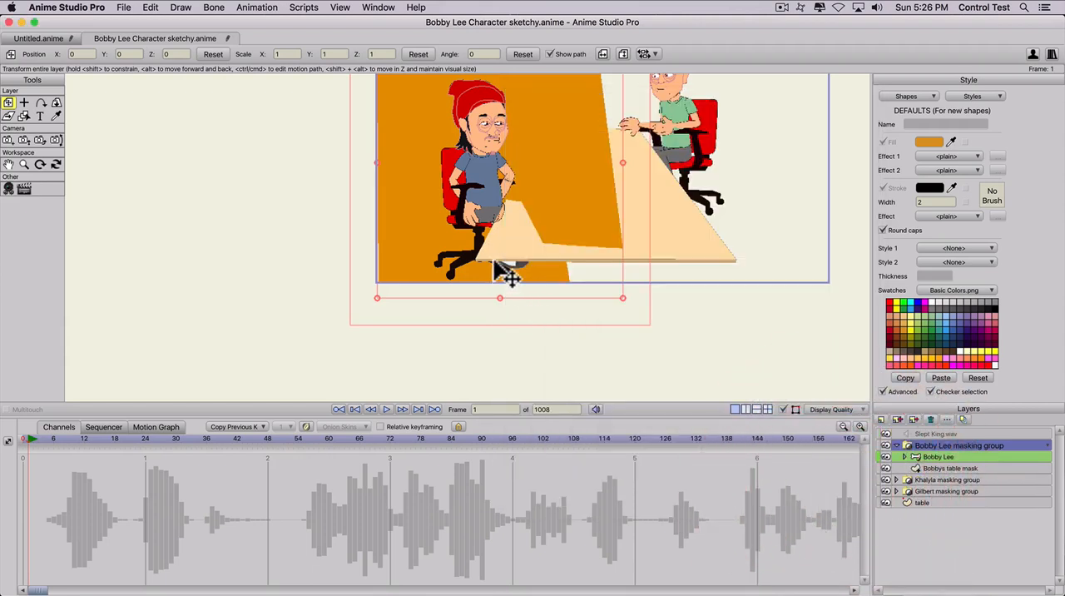
double_click(938, 445)
click(662, 109)
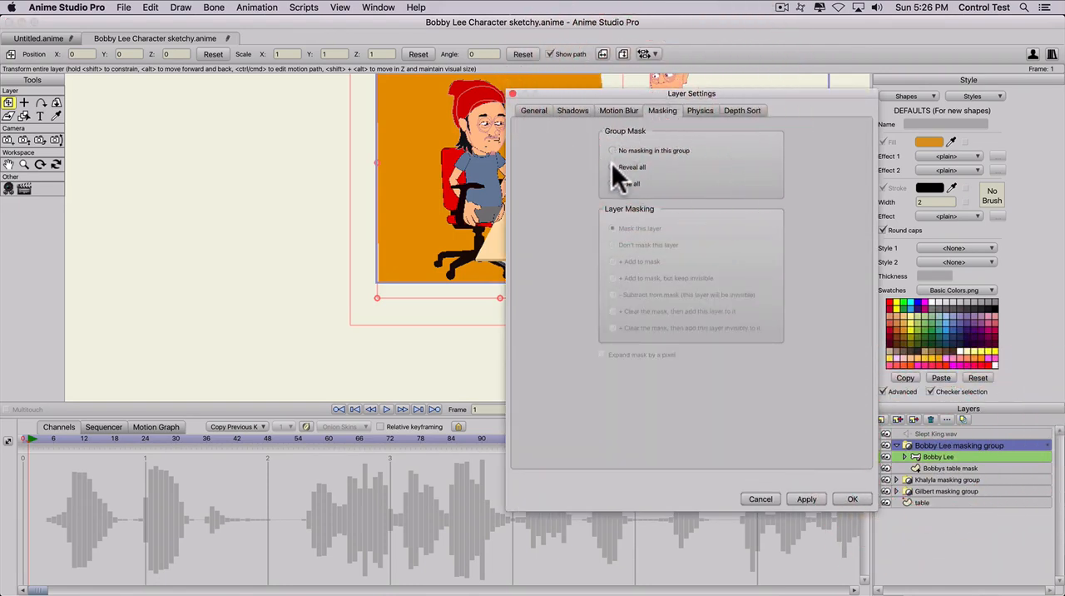
click(759, 498)
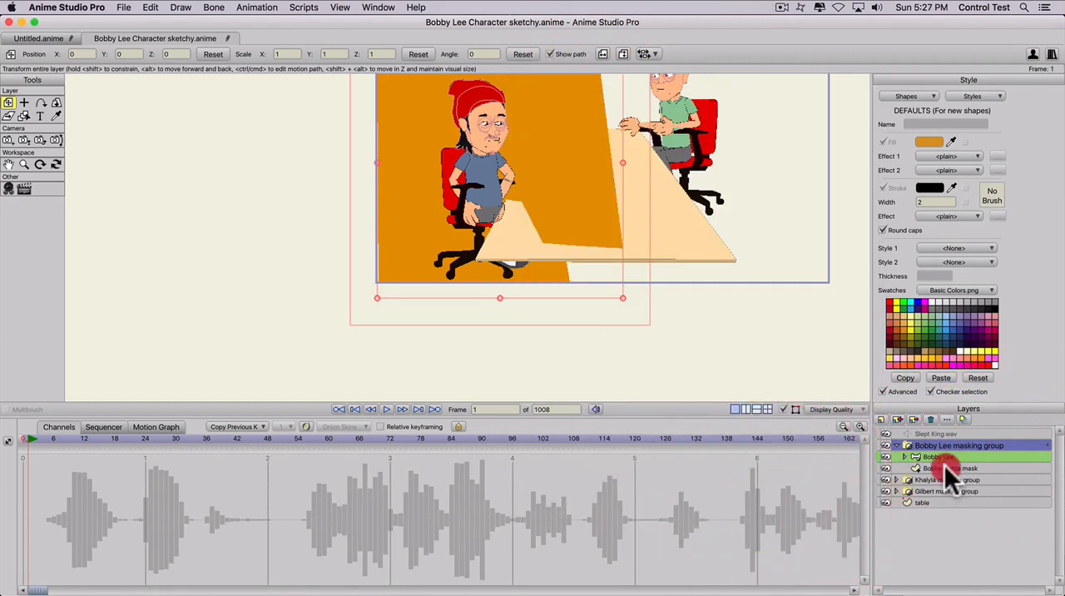
- Set the layer masking of Bobbys table mask to "+ Add to mask, but keep invisible"
double_click(948, 469)
click(662, 110)
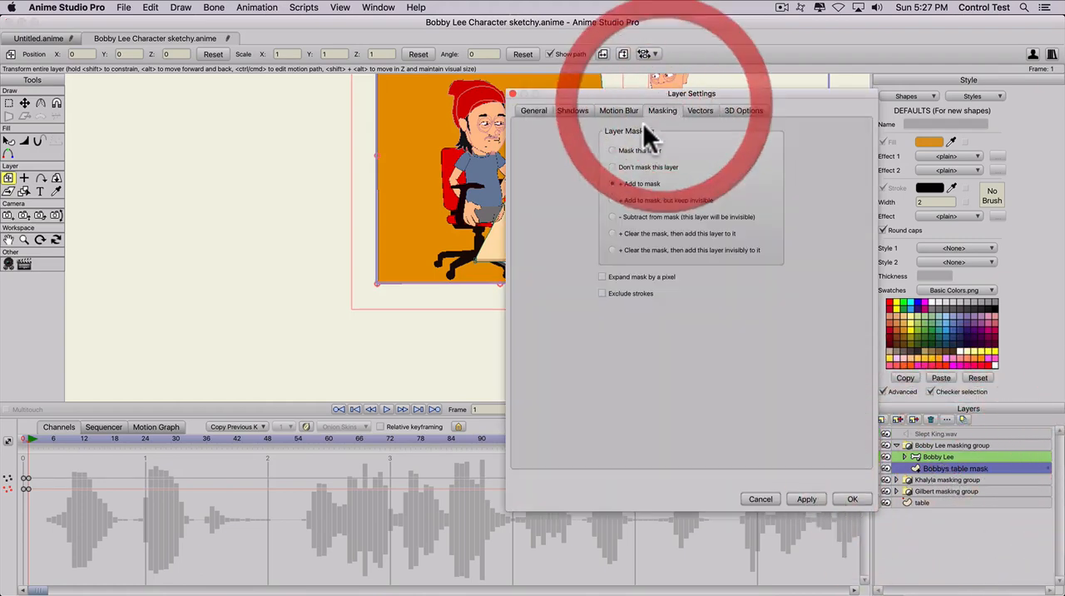
click(614, 200)
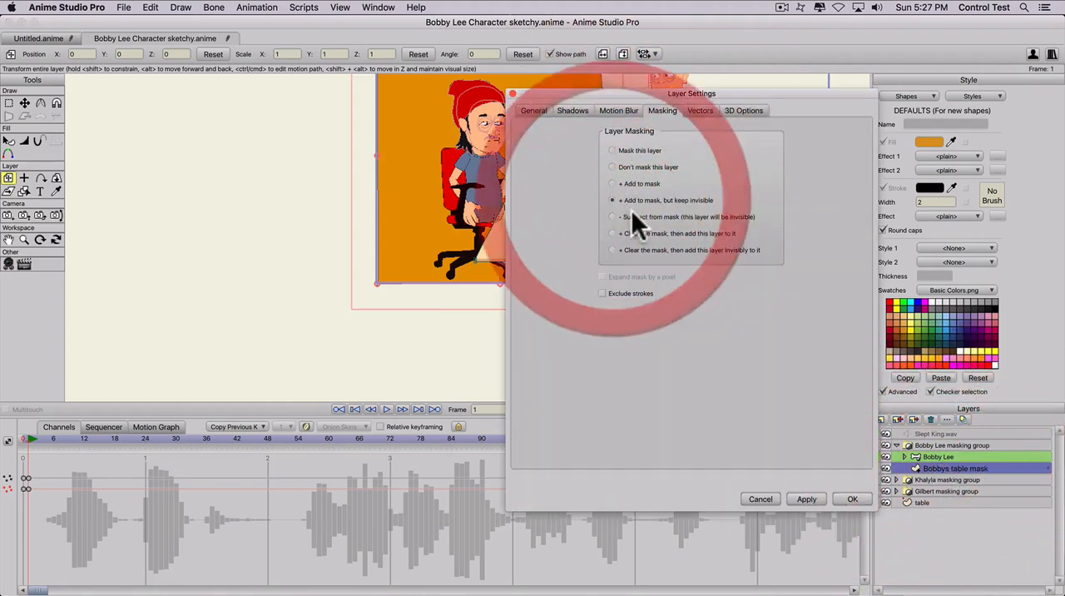
click(806, 498)
click(852, 498)
scroll(506, 220, up, 2)
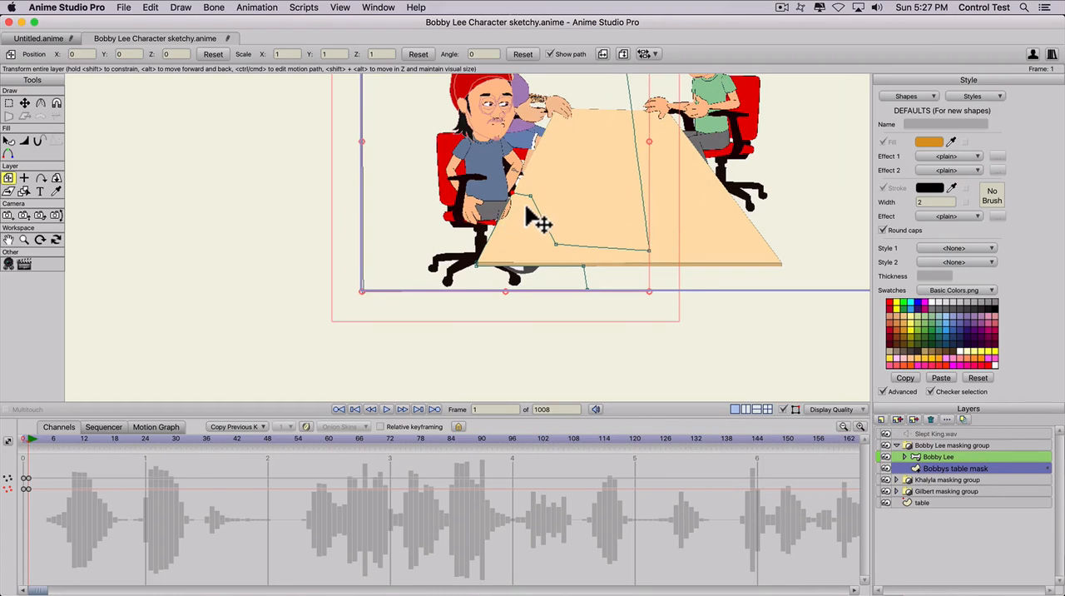
key(space)
drag(525, 214, 492, 311)
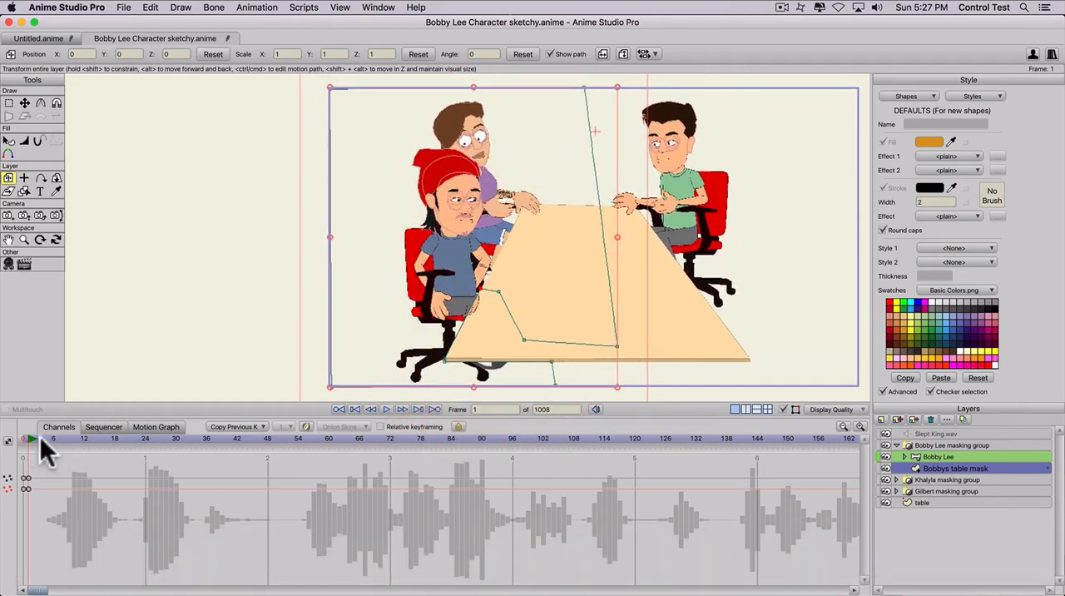
- Bend Bobby Lee's arms at frame 1 with Manipulate Bones to test his hands against the table mask
click(923, 456)
key(z)
drag(524, 246, 476, 259)
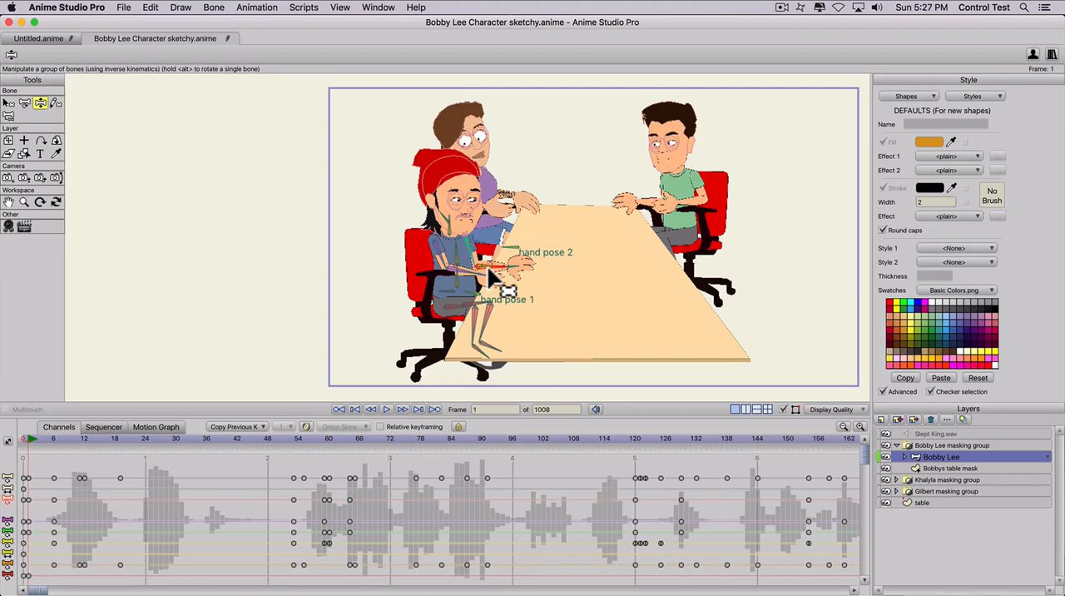
scroll(490, 297, up, 4)
drag(461, 290, 446, 319)
drag(494, 278, 493, 208)
scroll(498, 327, up, 3)
- Render frame 1 to check how the table masks Bobby Lee's hands, and close the preview
key(space)
key(super+r)
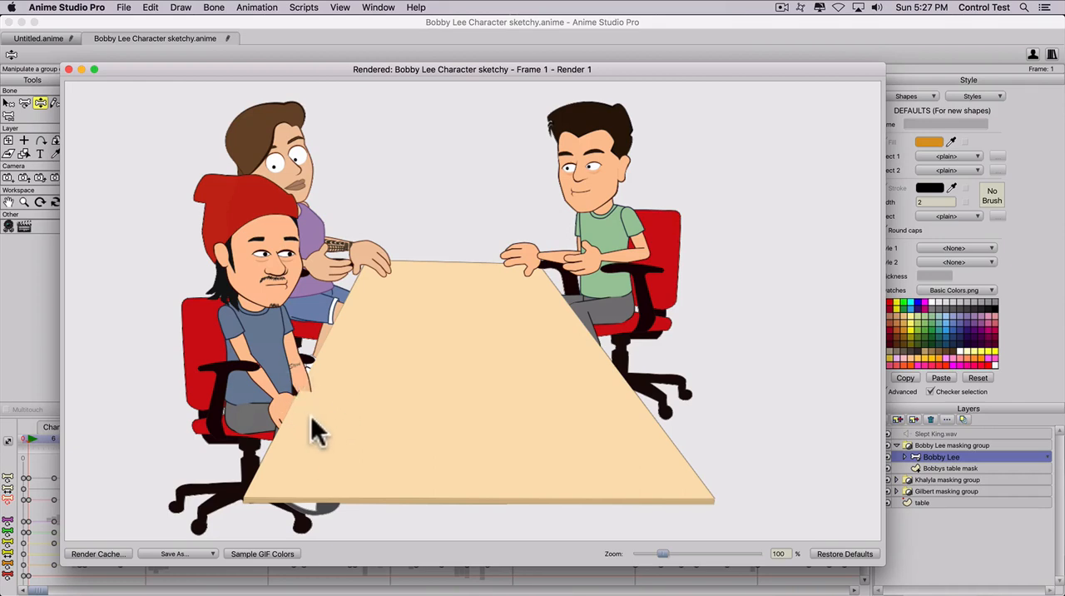
click(68, 69)
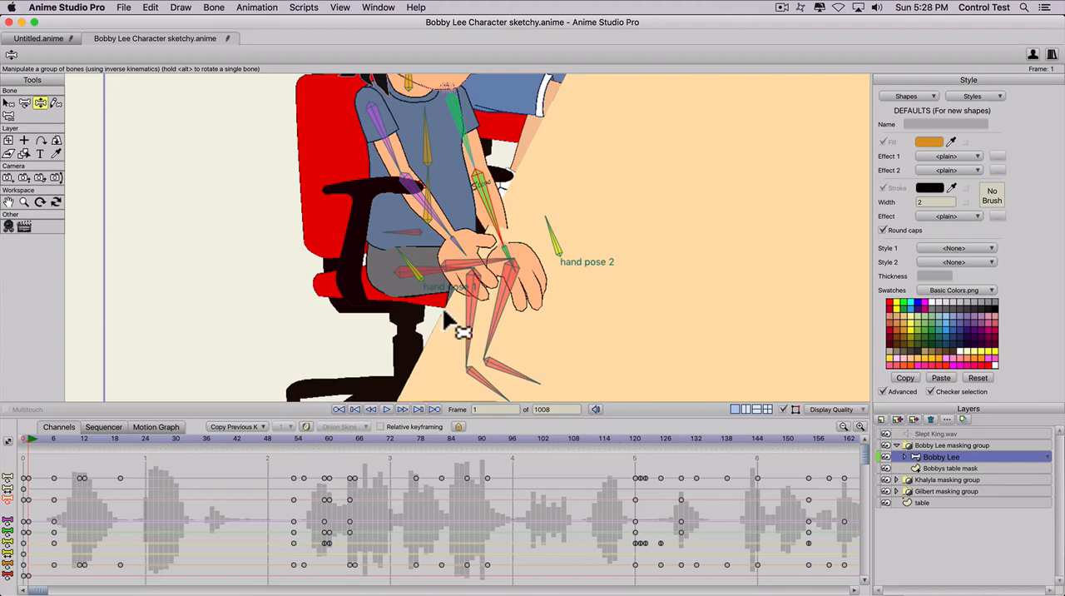
- Pose both of Bobby Lee's arms forward at frame 1 so his hands rest over the table's near edge
scroll(541, 221, down, 5)
key(space)
drag(579, 210, 555, 243)
scroll(517, 261, up, 2)
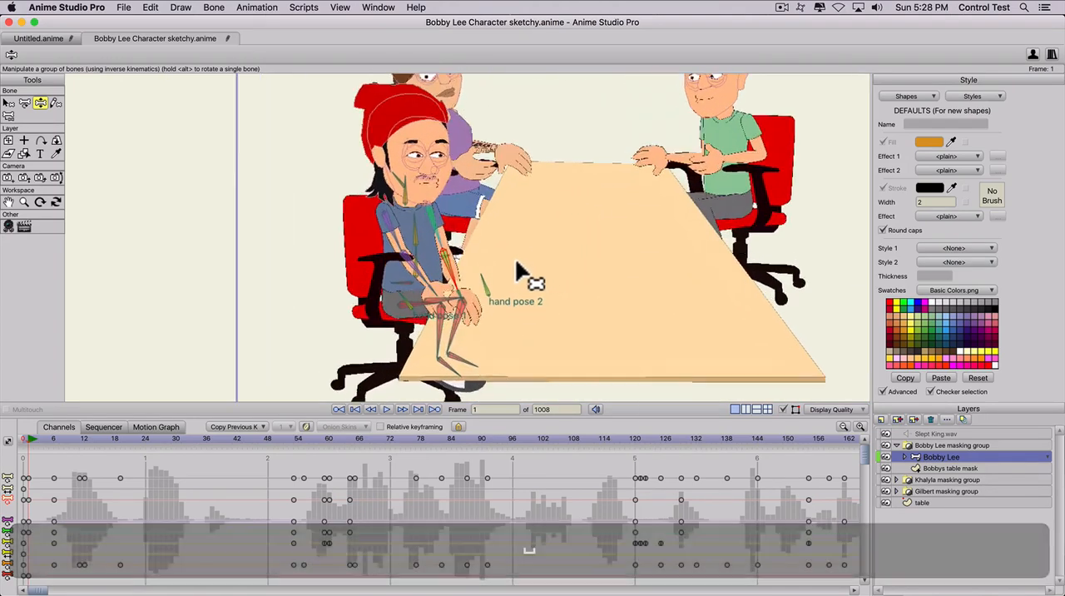
key(z)
drag(483, 287, 500, 241)
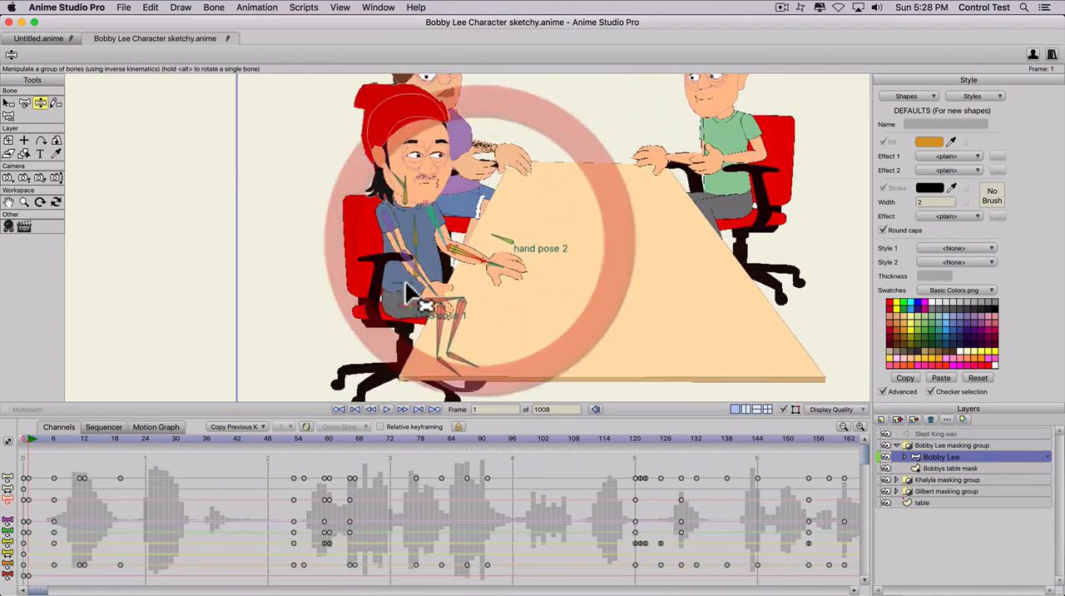
drag(408, 293, 434, 278)
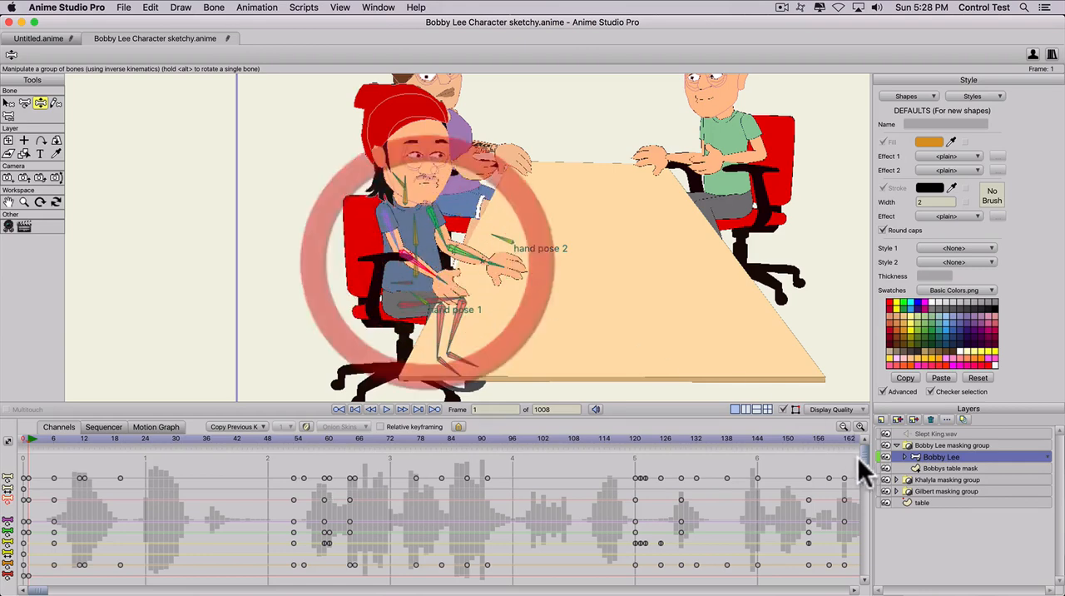
- Set the layer masking of Bobbys table mask to "+ Add to mask" to show the mask's shape
double_click(947, 466)
click(663, 110)
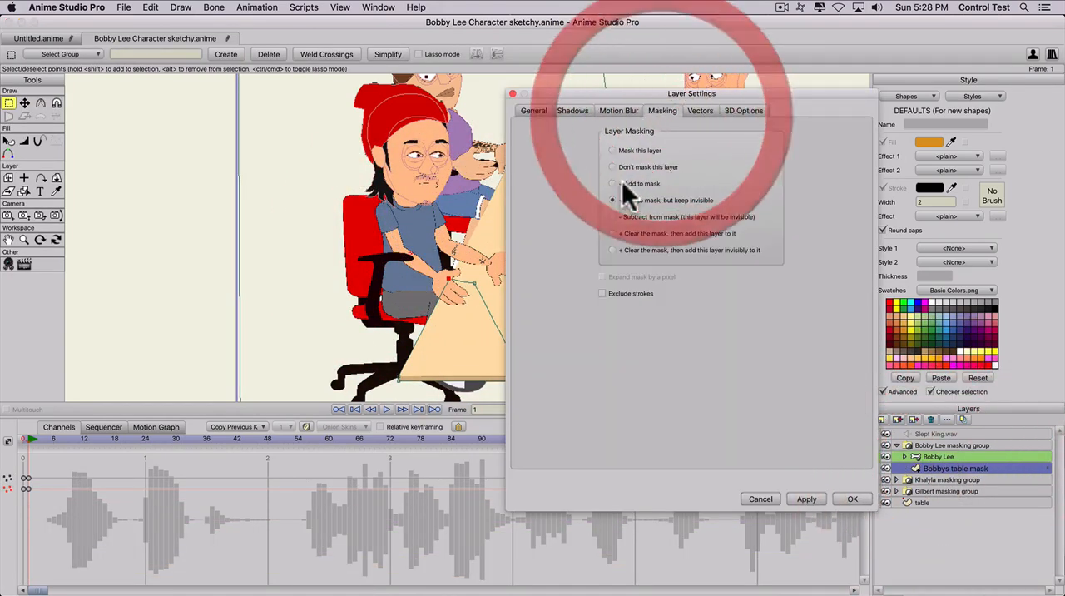
click(614, 183)
click(806, 499)
click(852, 498)
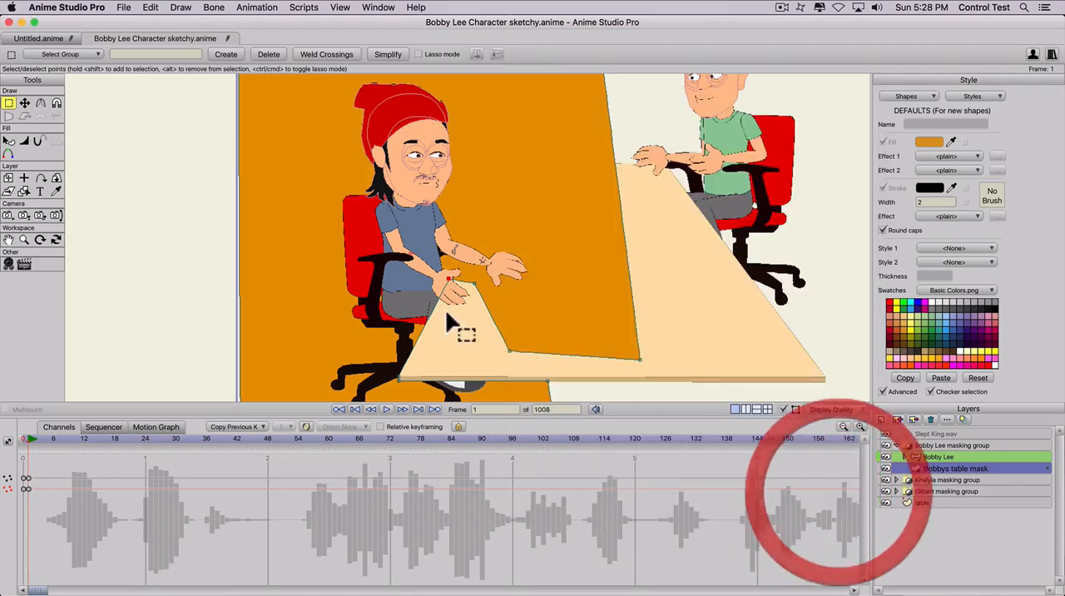
scroll(445, 308, down, 4)
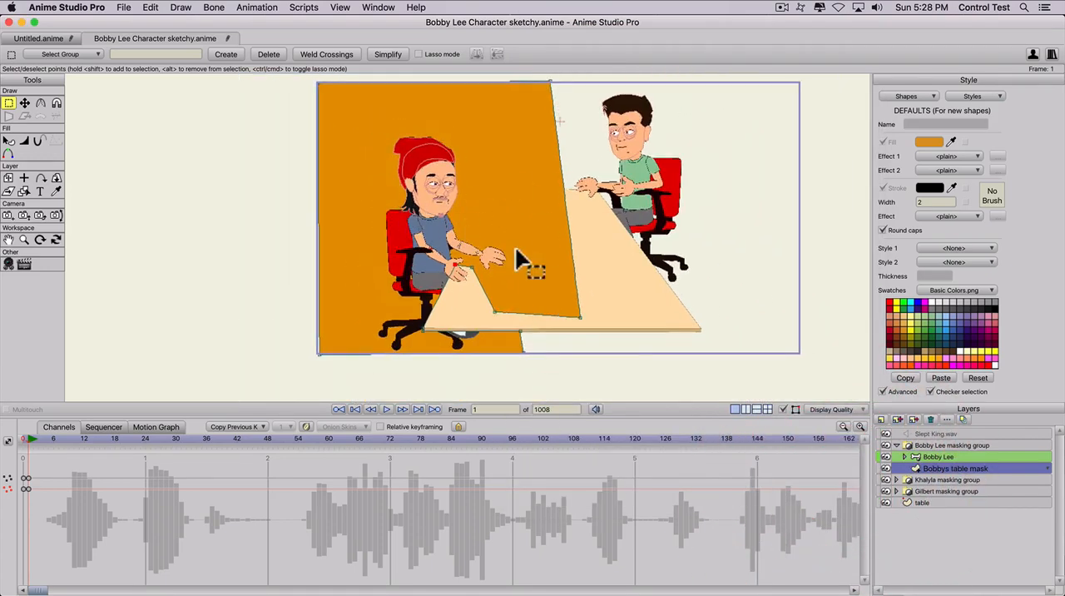
scroll(455, 280, up, 3)
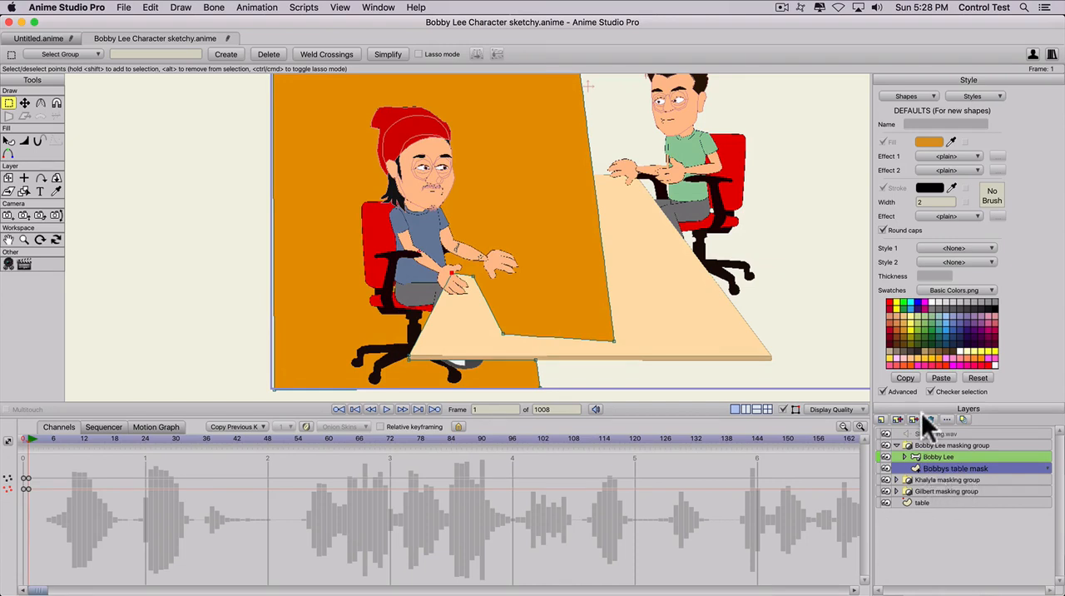
- Set Bobbys table mask back to "+ Add to mask, but keep invisible"
double_click(948, 469)
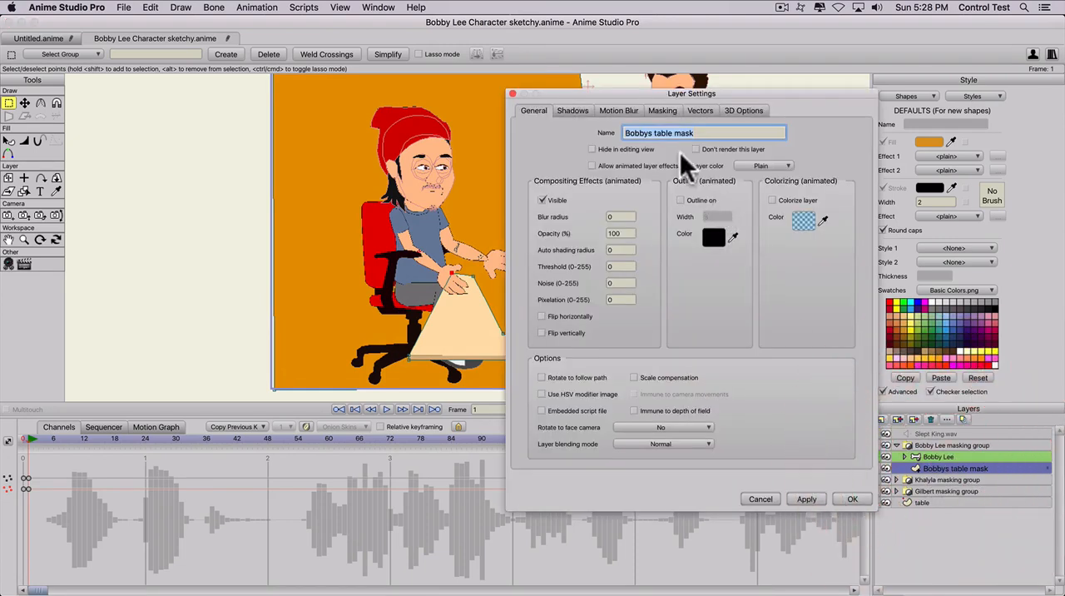
click(662, 110)
click(612, 199)
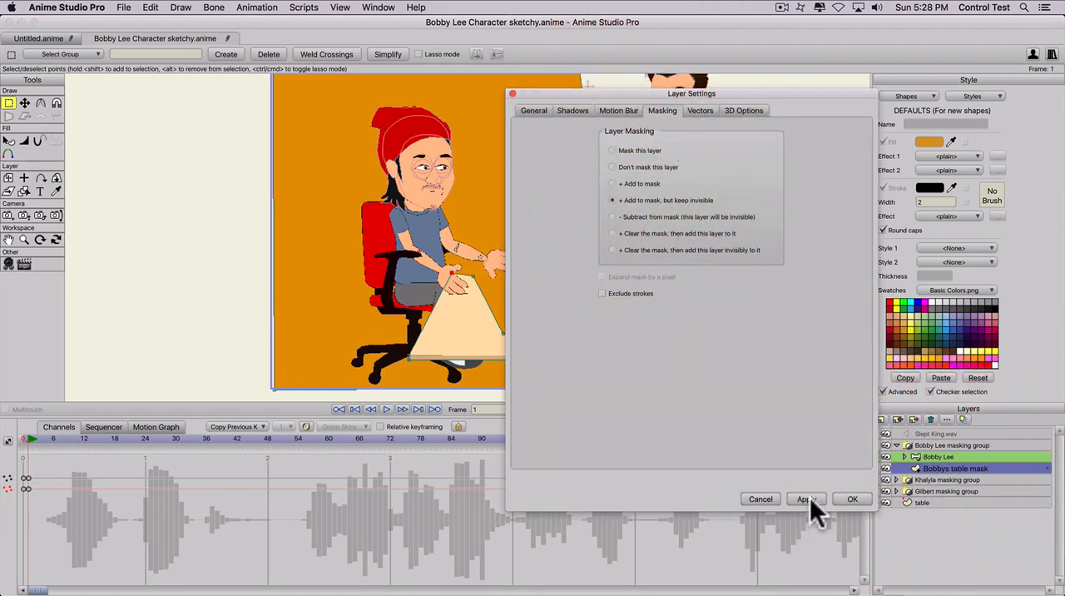
click(852, 499)
scroll(507, 238, down, 3)
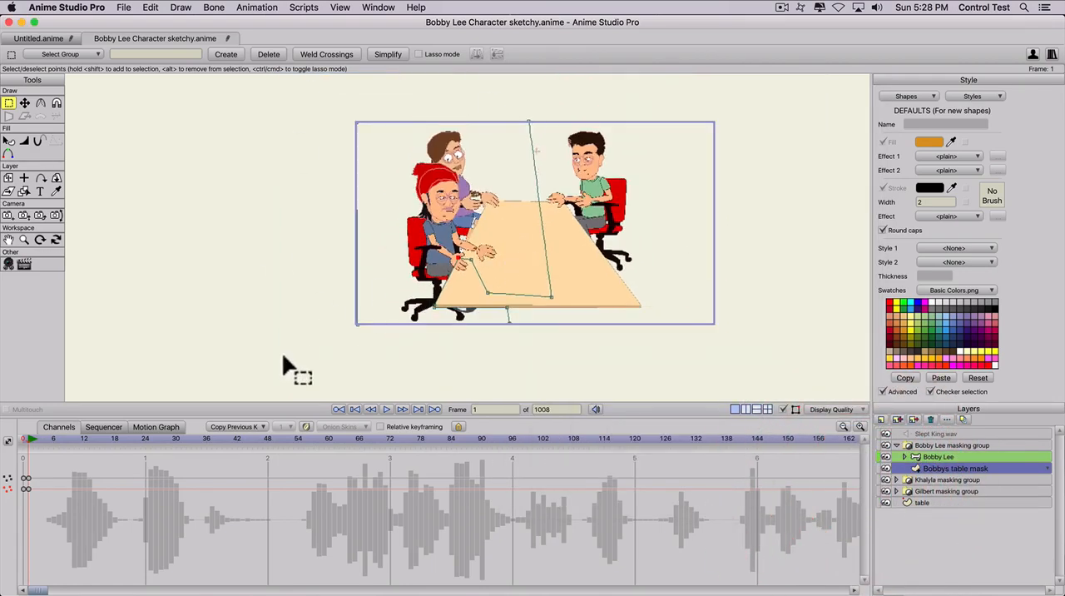
- Scrub the timeline to frame 55 to examine Bobby Lee's arms against the table mask
drag(29, 439, 304, 407)
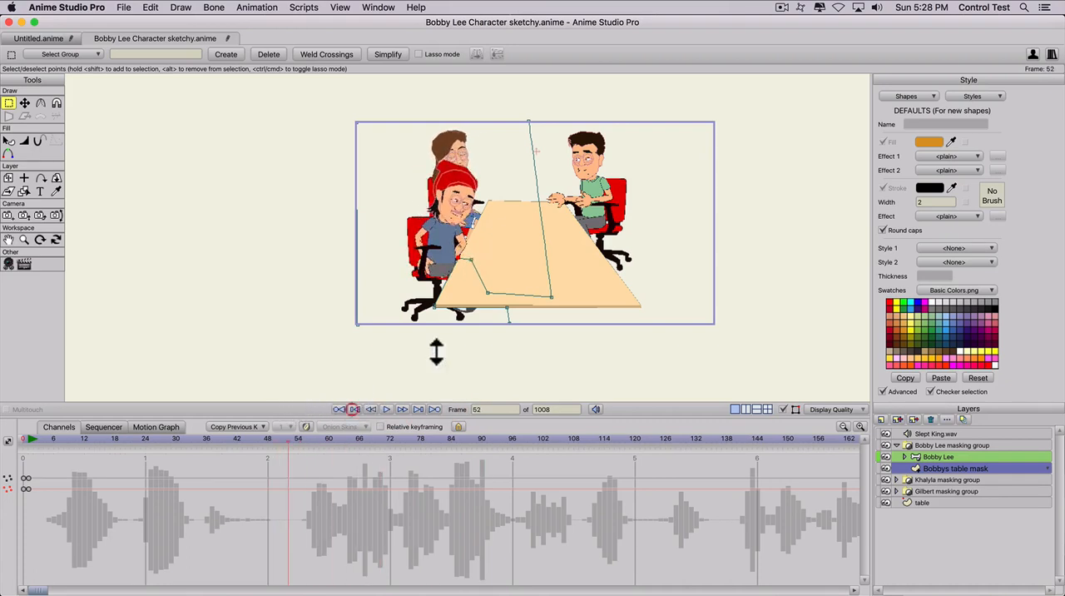
scroll(454, 304, up, 1)
scroll(454, 305, up, 2)
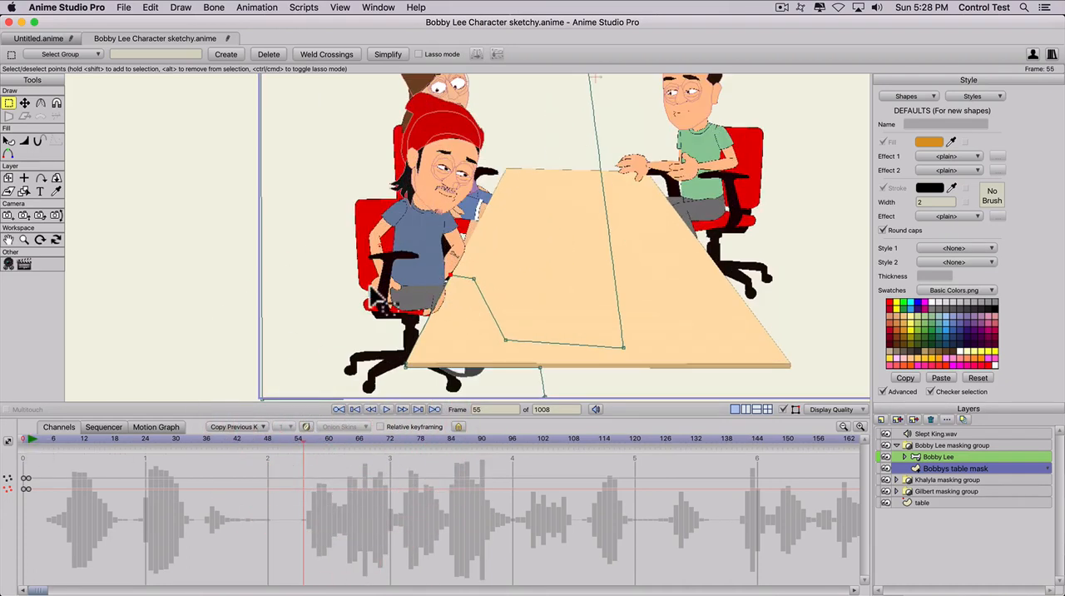
scroll(445, 303, up, 2)
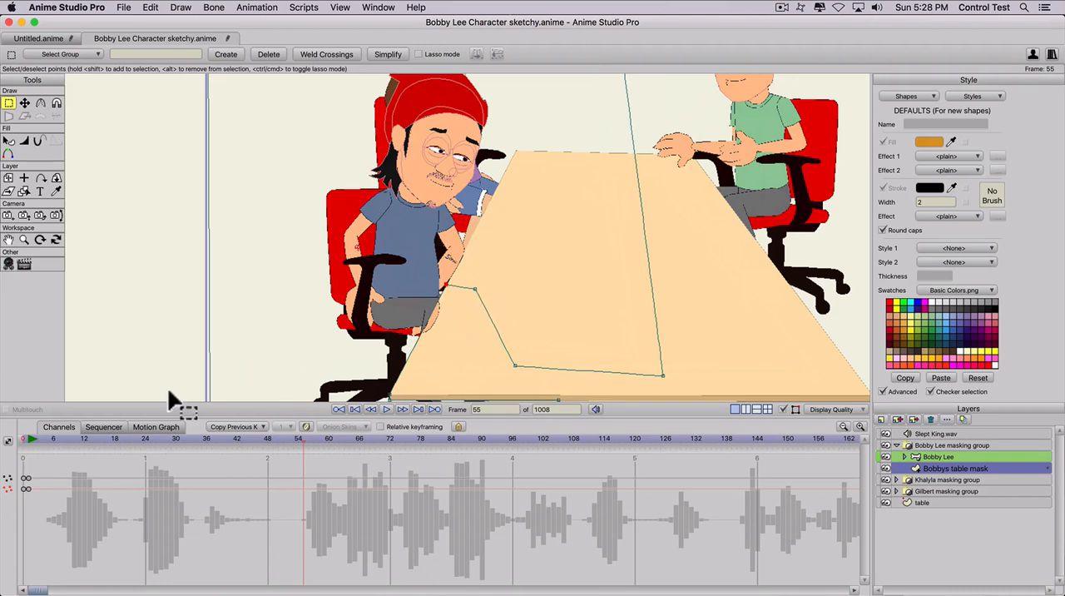
- Move the Bobby Lee layer horizontally away from the table to X -3.2991 at frame 1
mouse_move(27, 437)
mouse_down()
mouse_move(16, 437)
mouse_move(30, 438)
mouse_up()
click(934, 457)
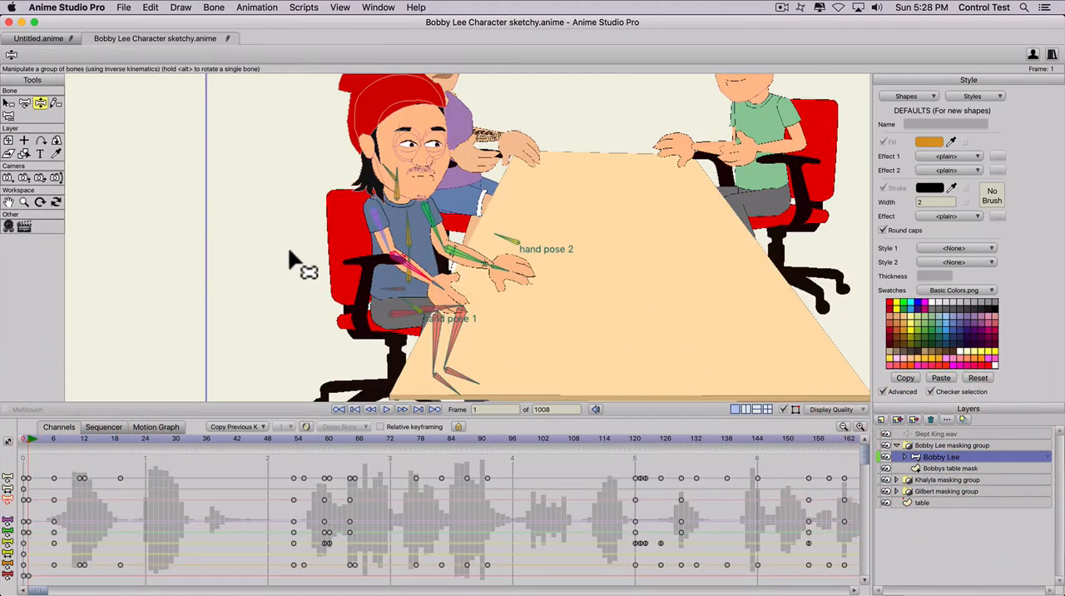
click(8, 141)
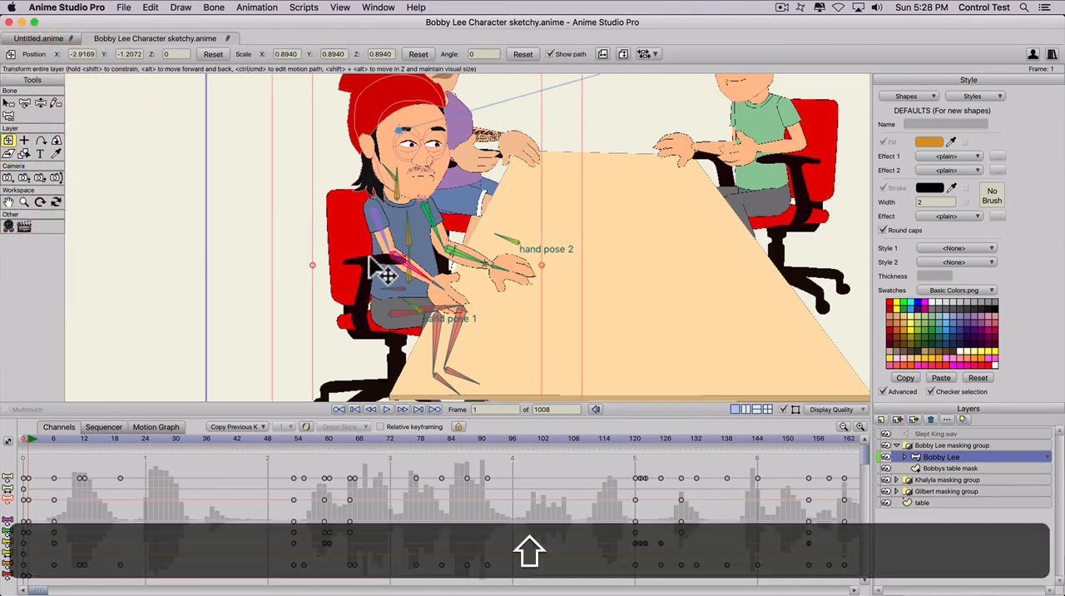
drag(367, 260, 339, 259)
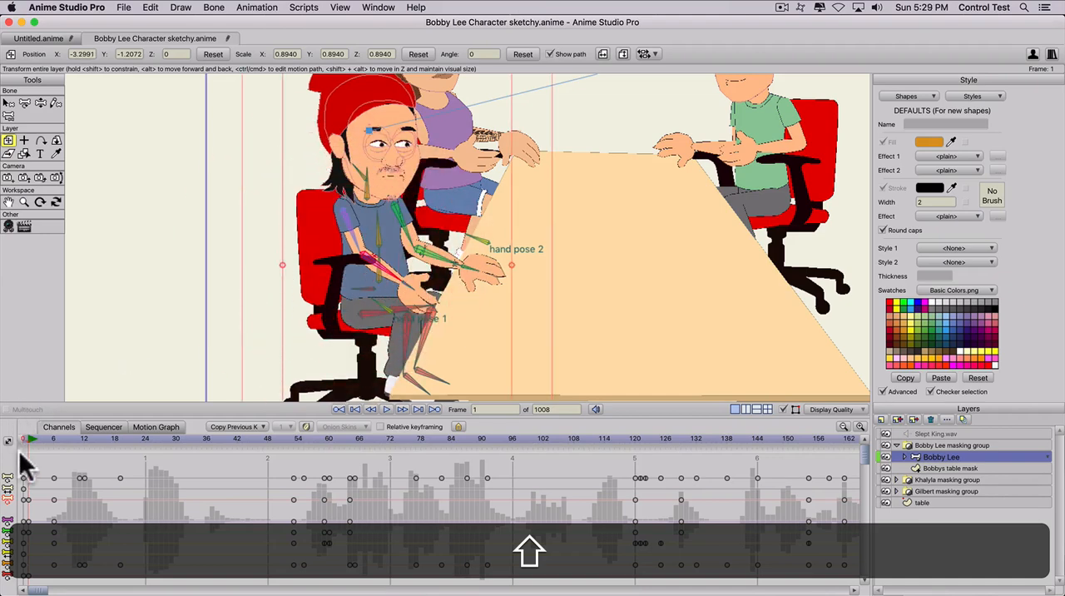
- Render frame 72 to check Bobby Lee's hand at the table edge, and return to frame 1
drag(27, 437, 392, 435)
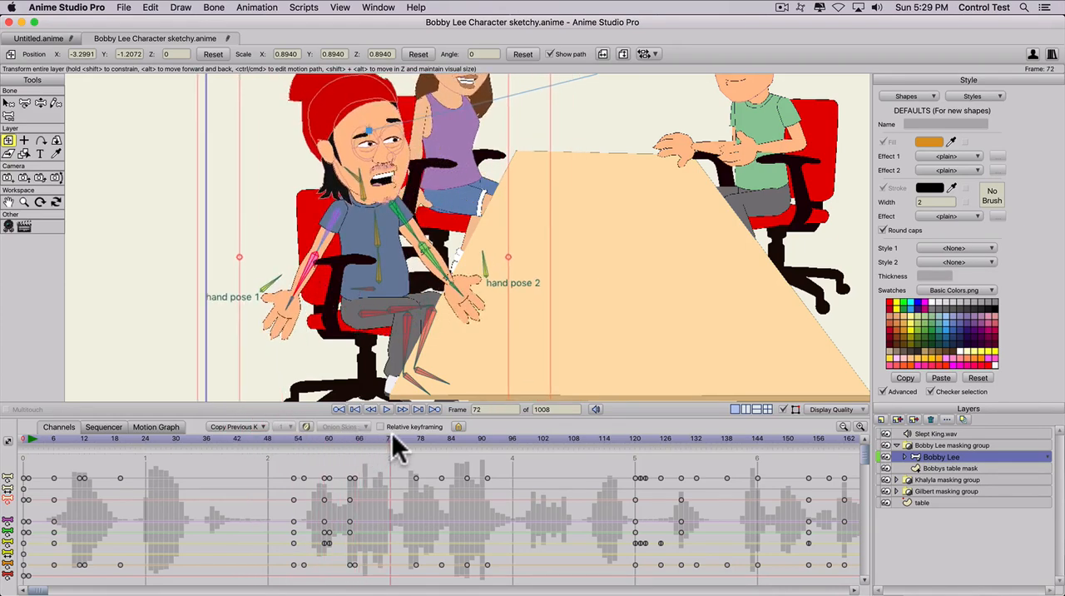
key(super+r)
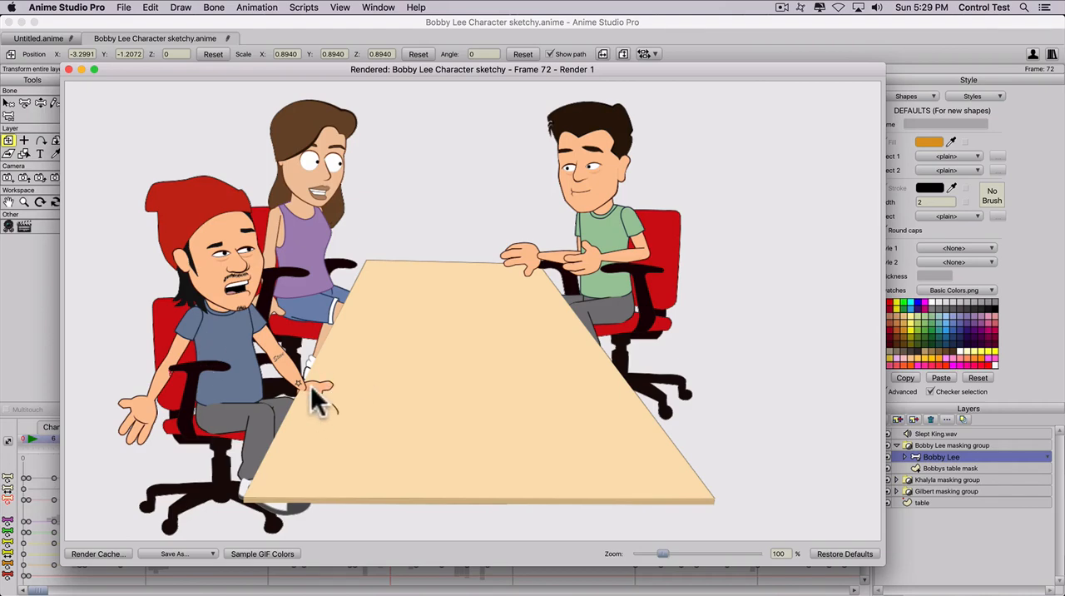
click(69, 70)
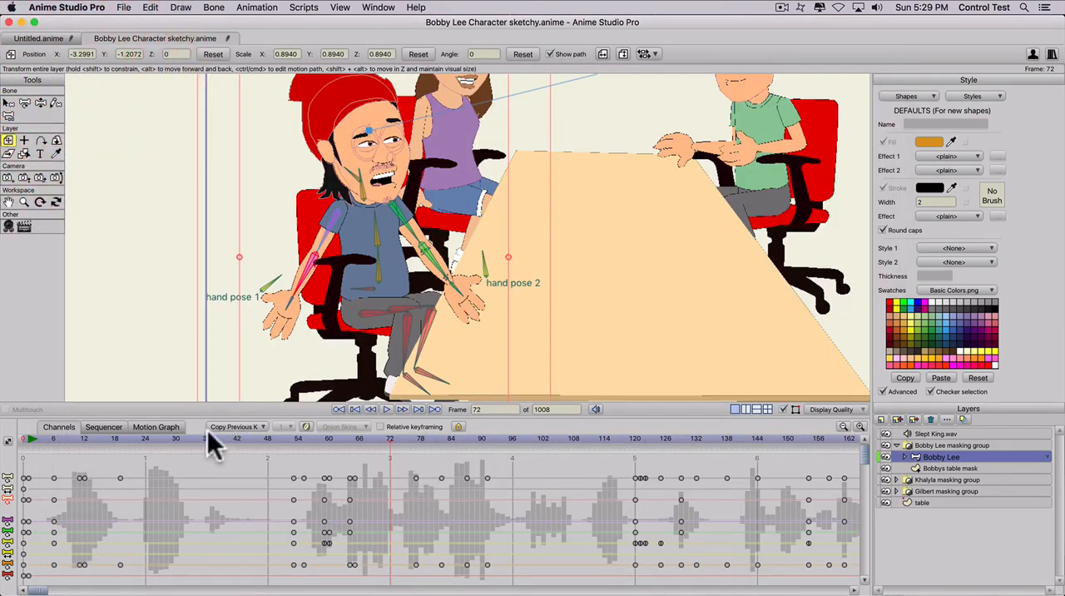
drag(208, 435, 30, 439)
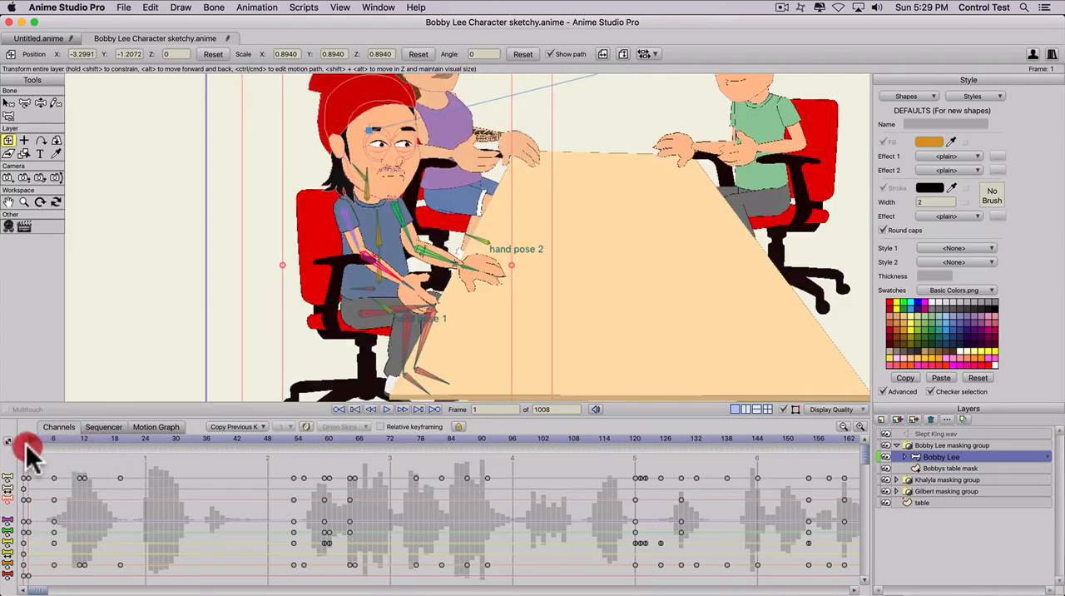
- Find the frame before Bobby Lee's hand reaches the table and key Bobbys table mask at frame 57
click(925, 469)
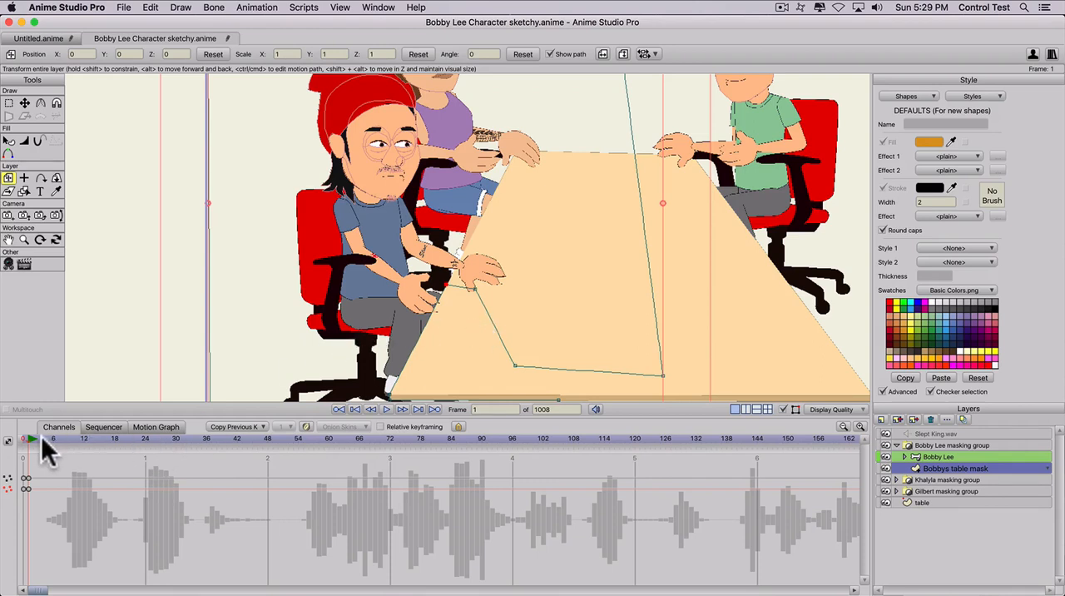
drag(41, 436, 325, 427)
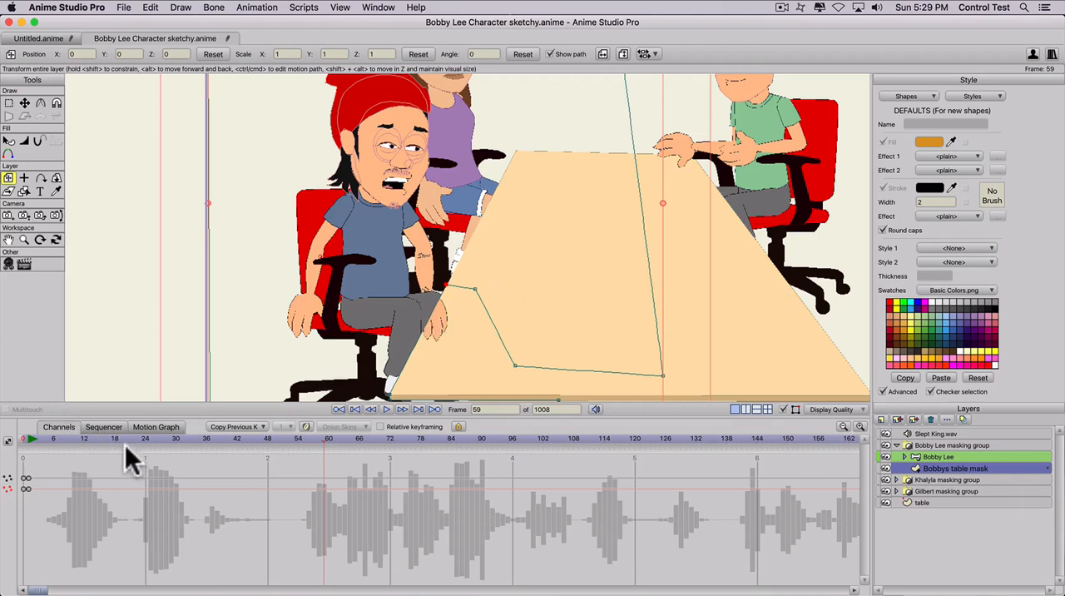
drag(328, 435, 311, 432)
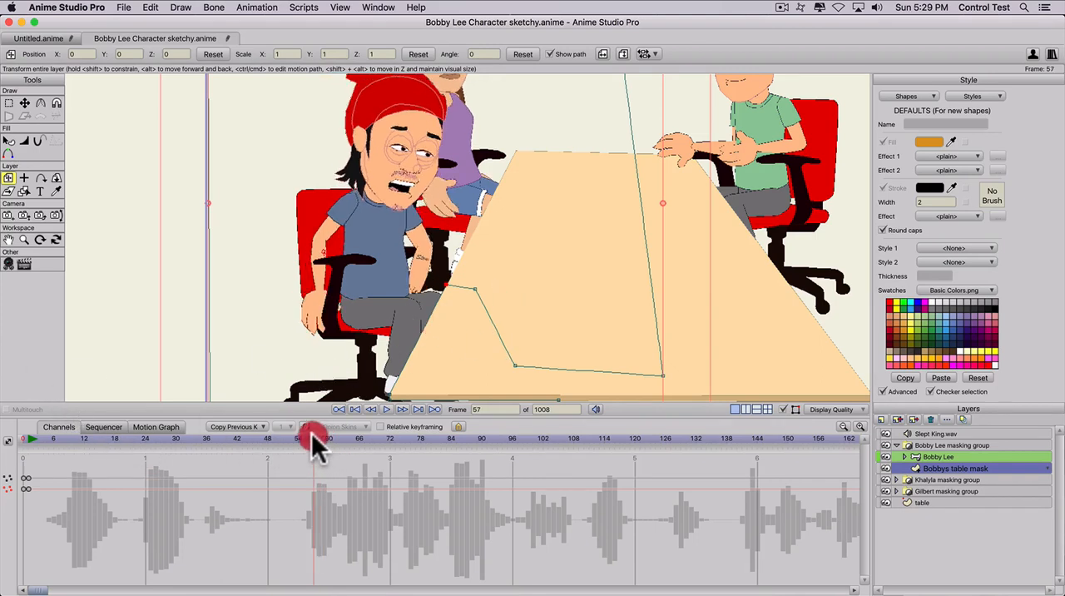
click(509, 353)
key(t)
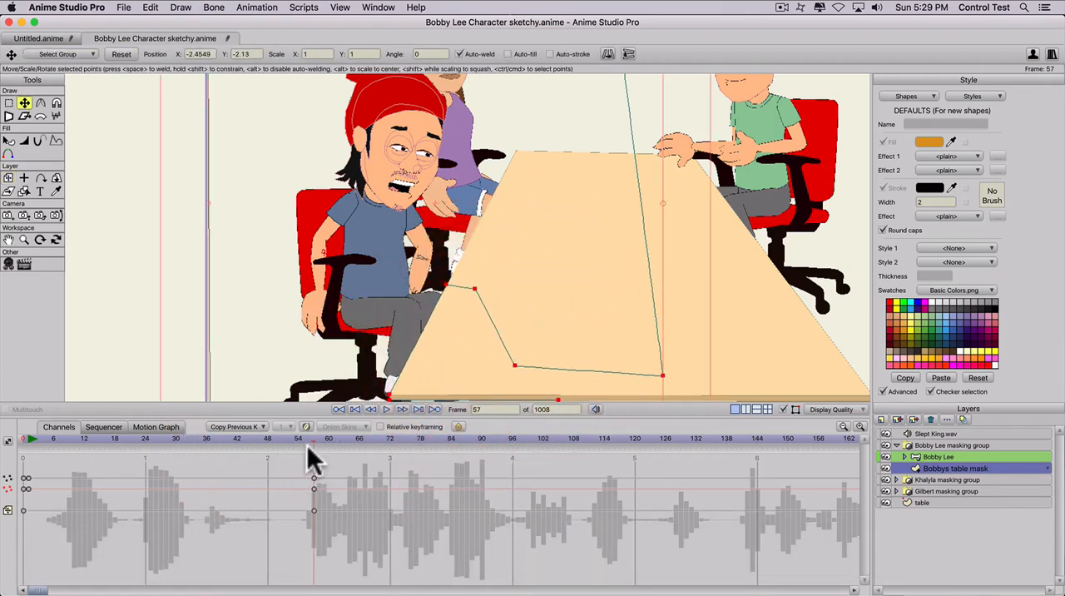
- Try raising the mask point beside Bobby Lee's hand at frame 63, compare it near frame 57, and undo the last change
mouse_move(330, 438)
mouse_down()
mouse_move(358, 442)
mouse_move(333, 431)
mouse_move(343, 431)
mouse_up()
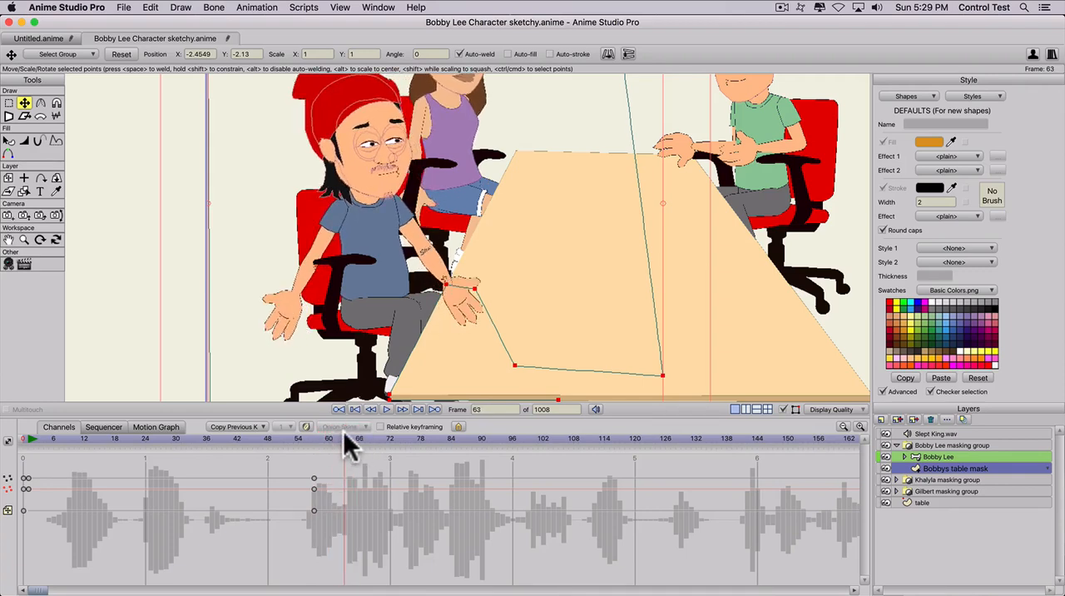
drag(476, 290, 477, 228)
key(super+z)
key(super+t)
key(t)
drag(309, 437, 307, 459)
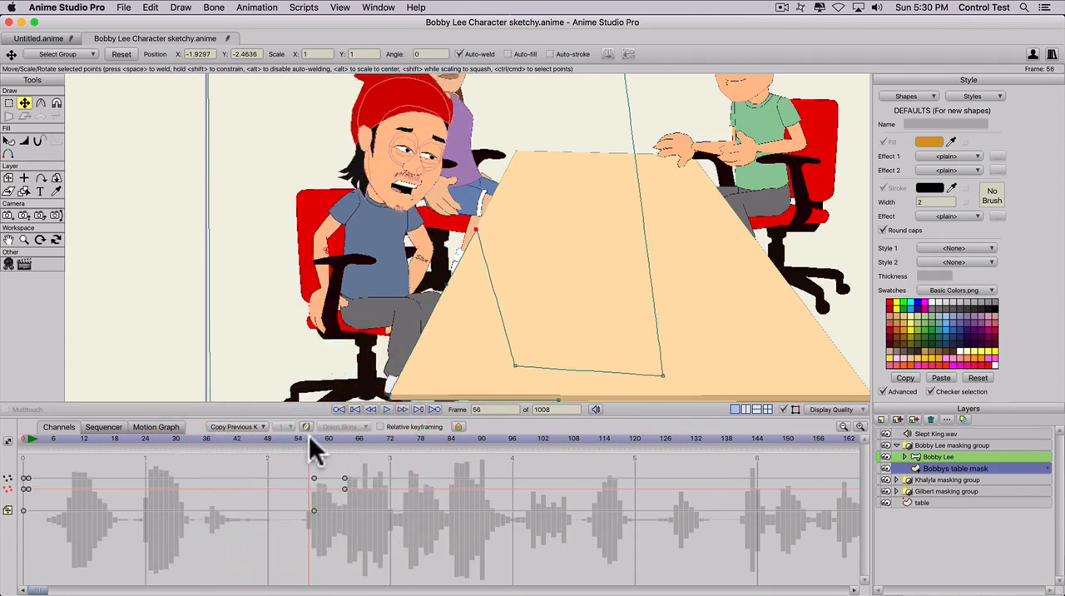
click(308, 435)
click(312, 436)
key(super+z)
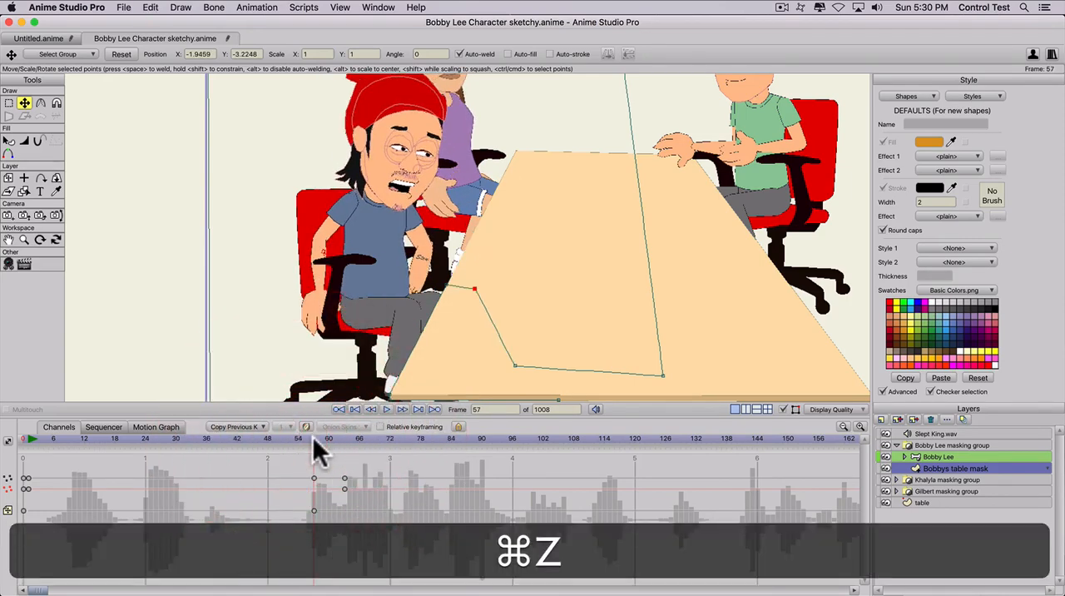
- Select the table mask's points again at frame 57 to hold their shape there
key(t)
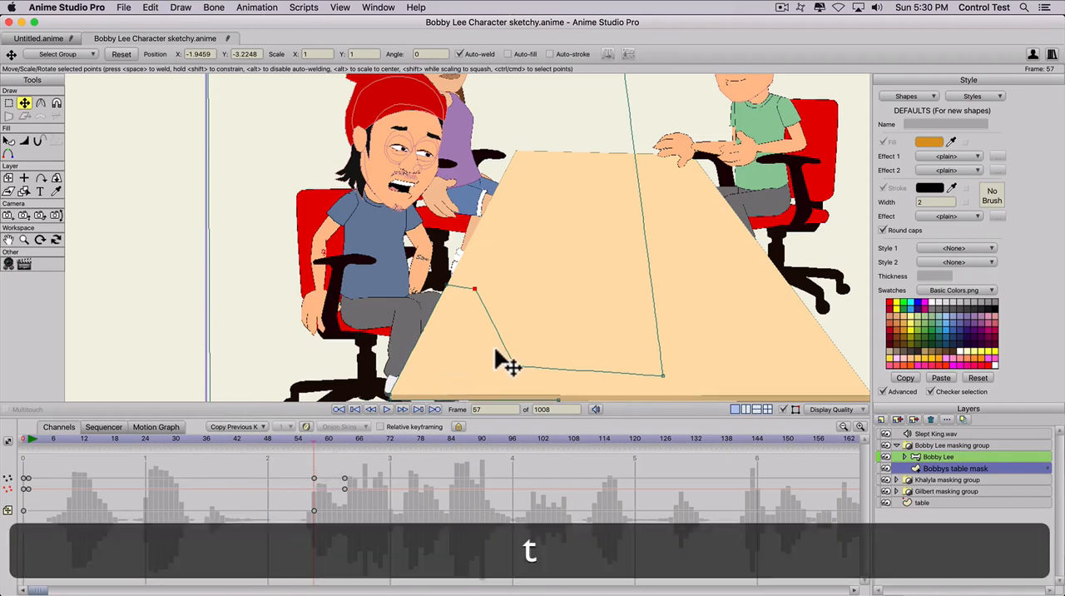
click(498, 342)
drag(498, 341, 514, 364)
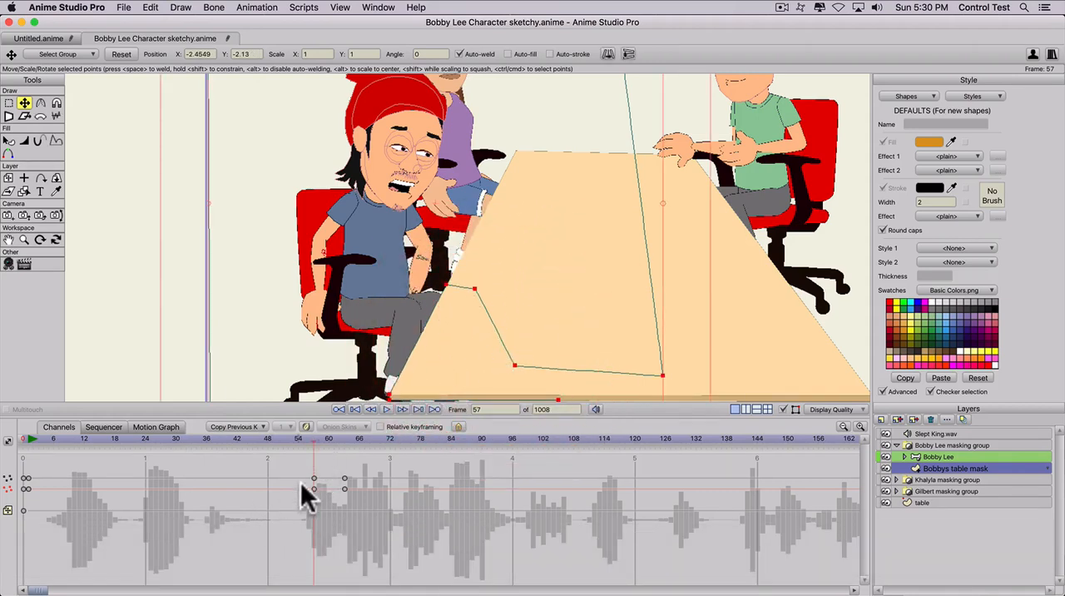
- Move the mask point beside Bobby Lee's hand up to the table's left edge at frame 63, and return to frame 1
drag(313, 437, 344, 446)
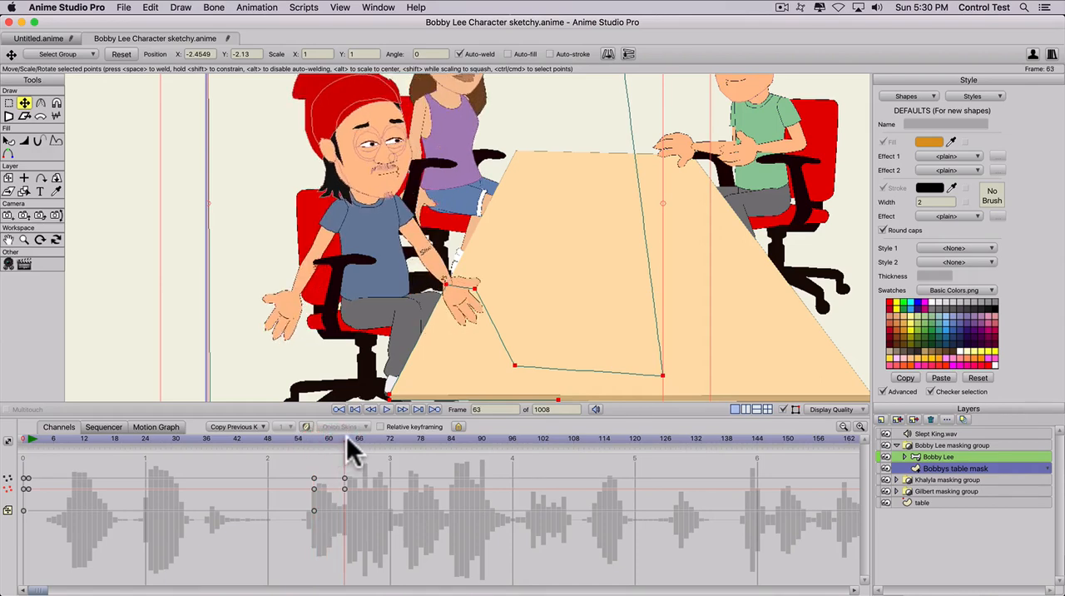
click(344, 441)
key(t)
drag(474, 289, 475, 228)
key(super+z)
key(super+t)
key(t)
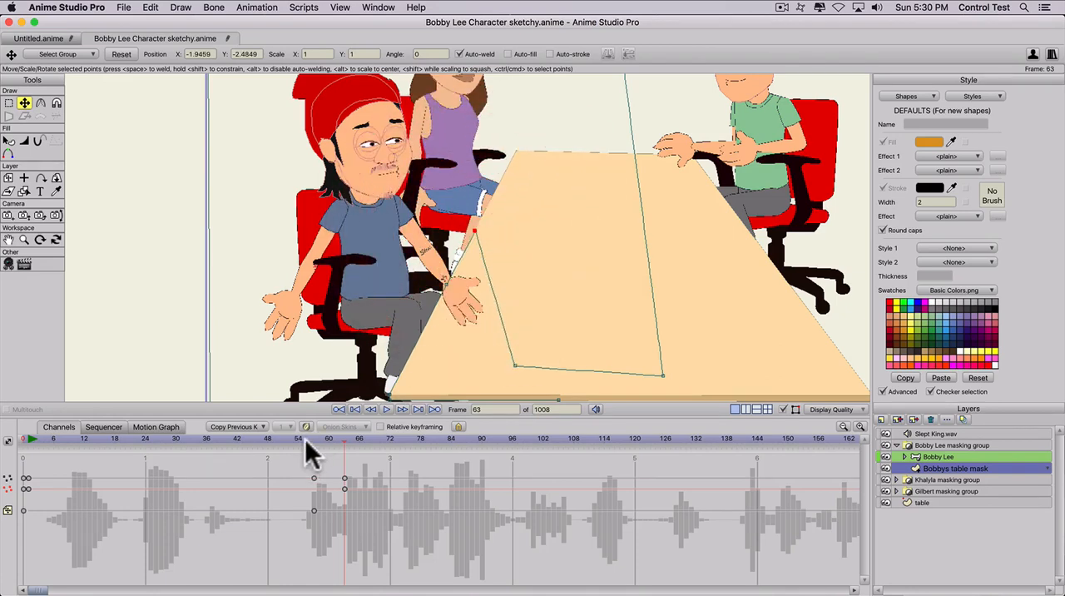
drag(306, 436, 23, 468)
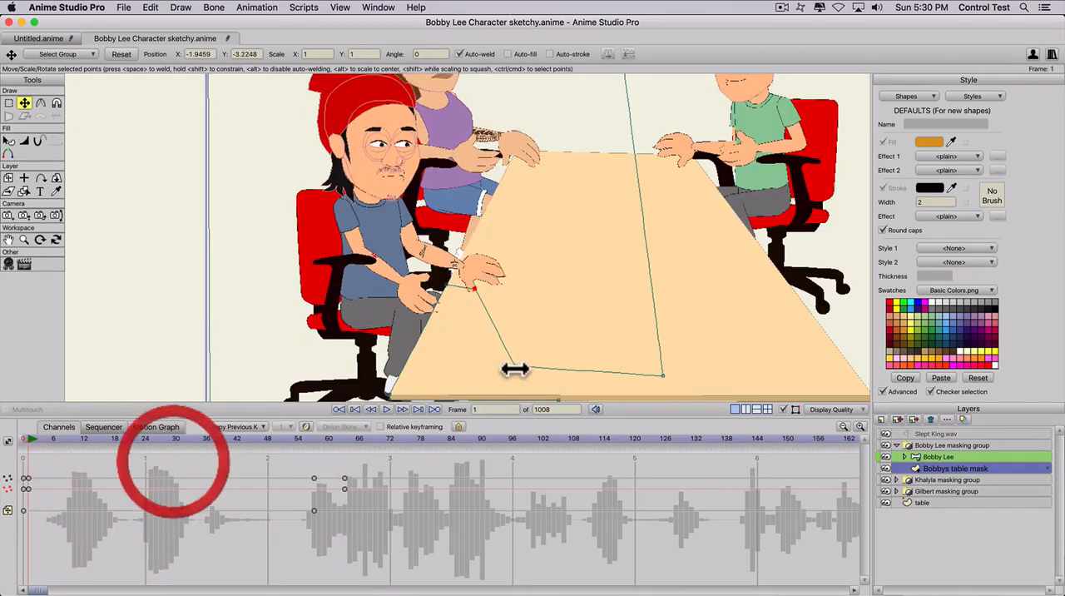
- Adjust the two mask points around Bobby Lee's hands at frame 1, lowering the one beneath the hand on the table
key(t)
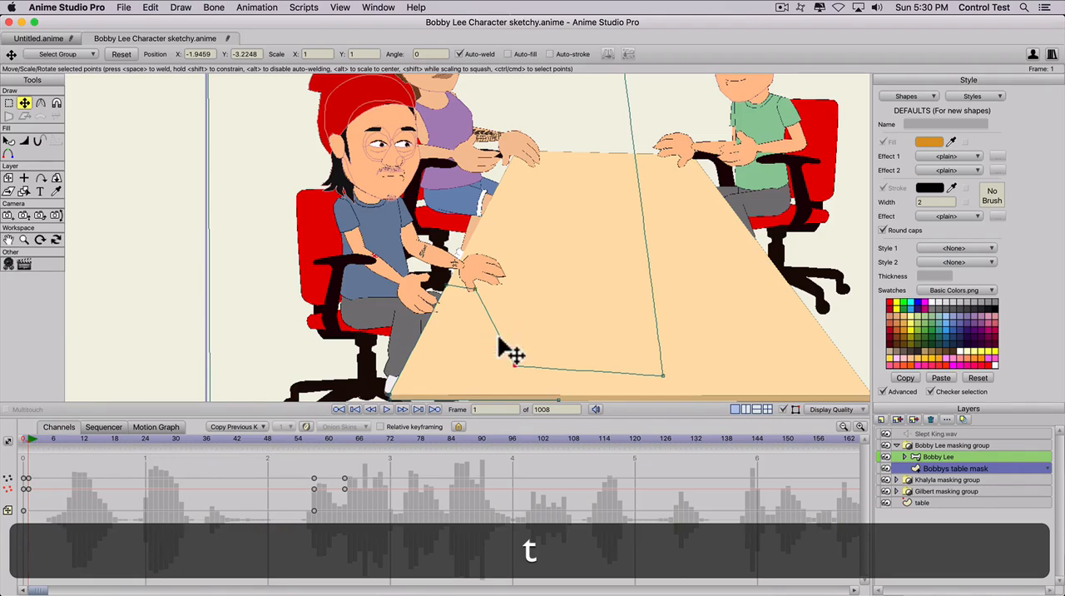
key(super+a)
drag(28, 438, 29, 438)
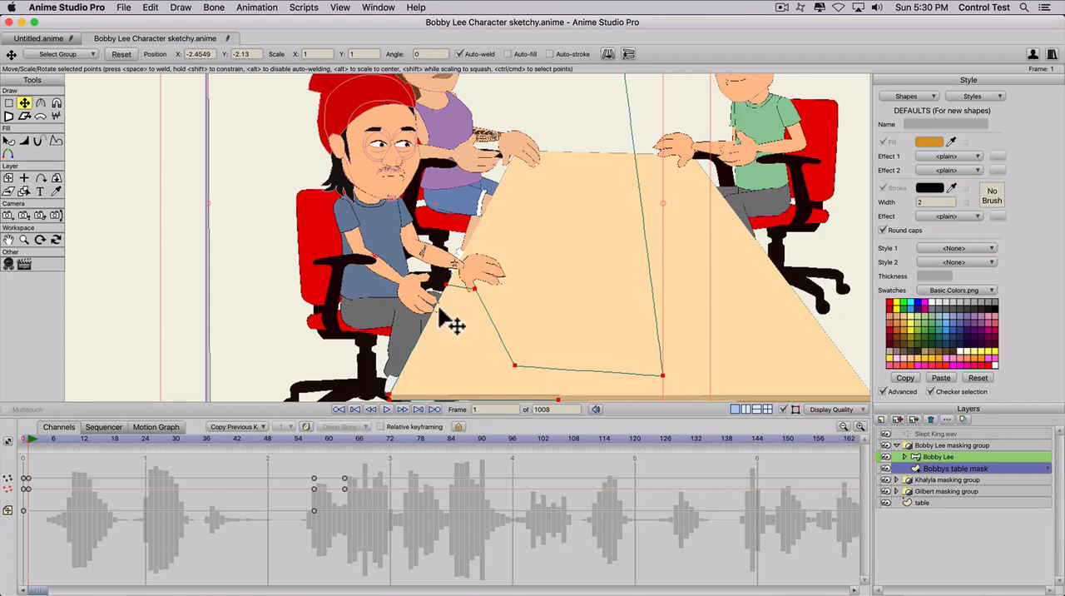
key(t)
click(443, 298)
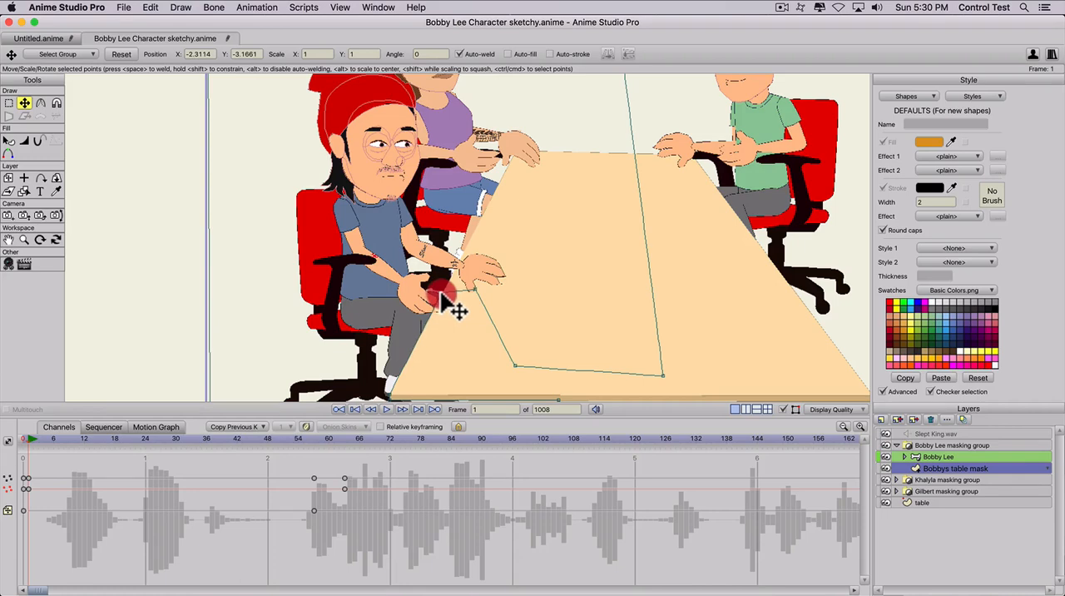
drag(473, 289, 476, 298)
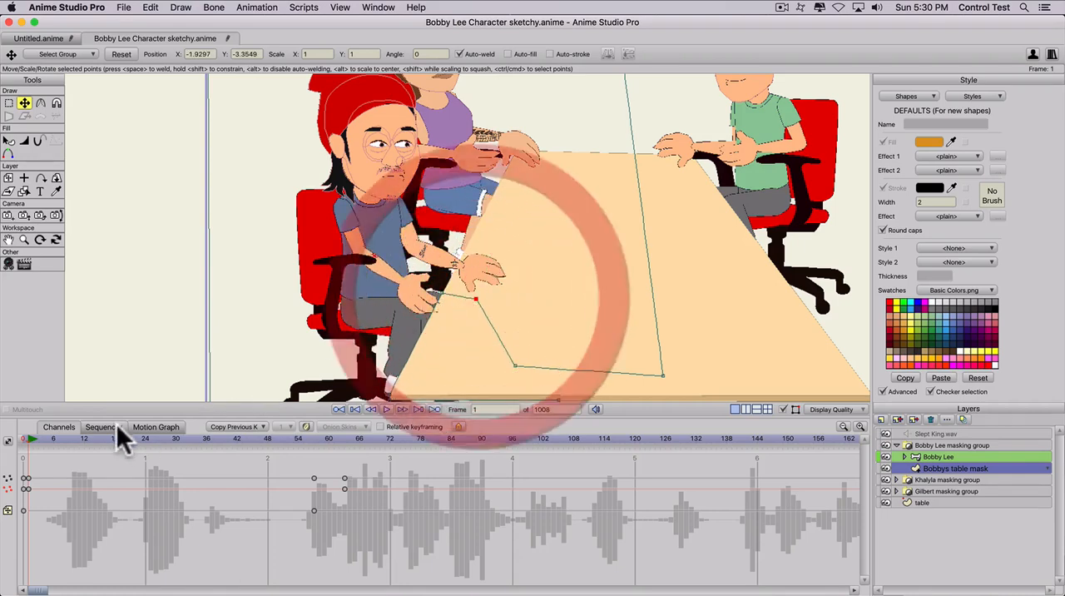
- Render a preview of frame 62 to check Bobby Lee's table mask, and close the preview
drag(102, 437, 340, 438)
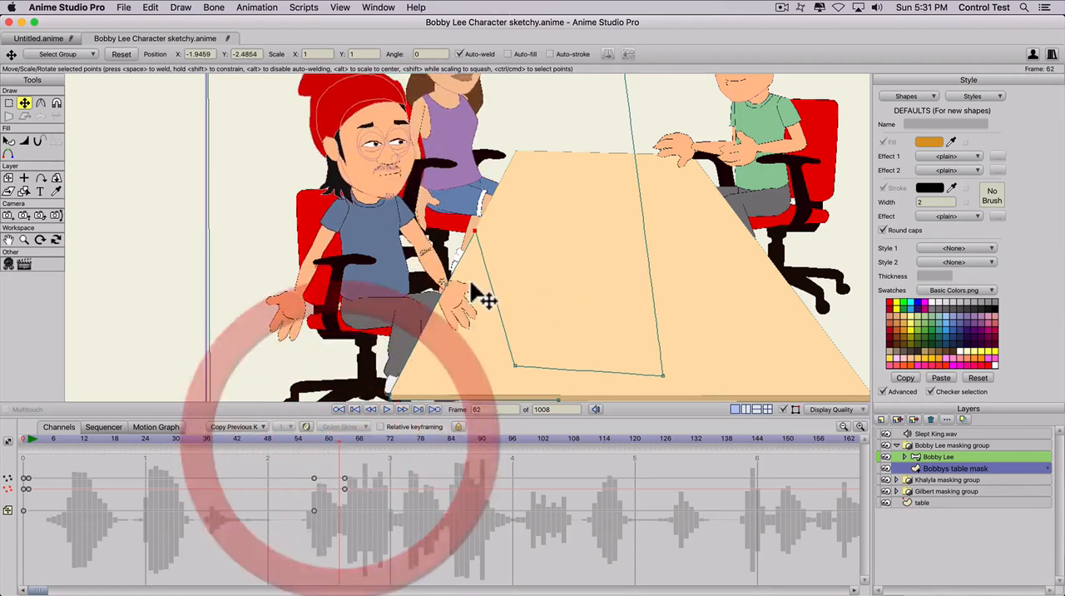
key(super+r)
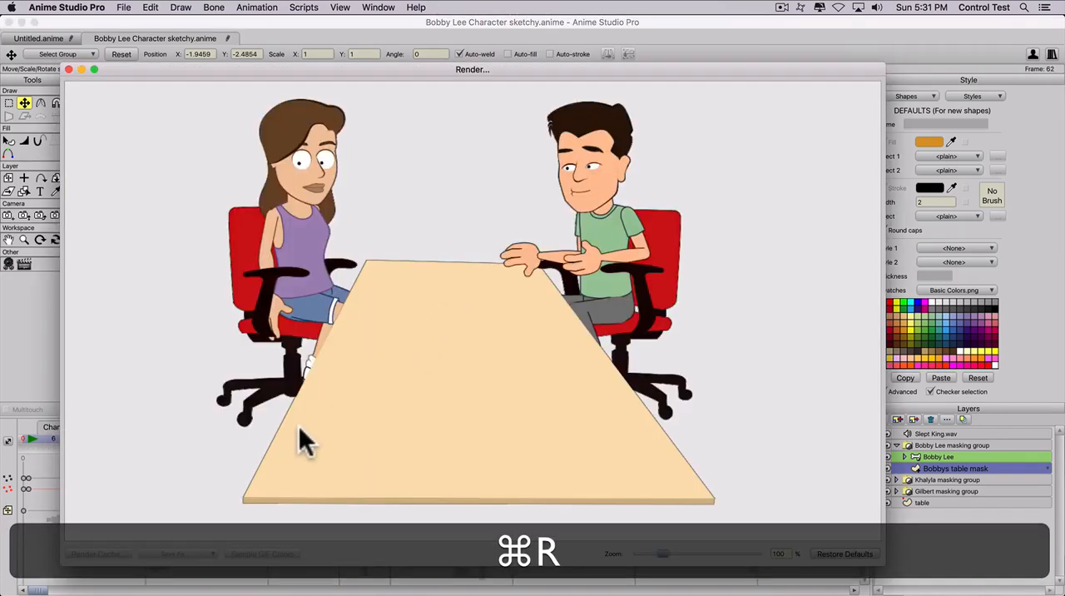
click(69, 69)
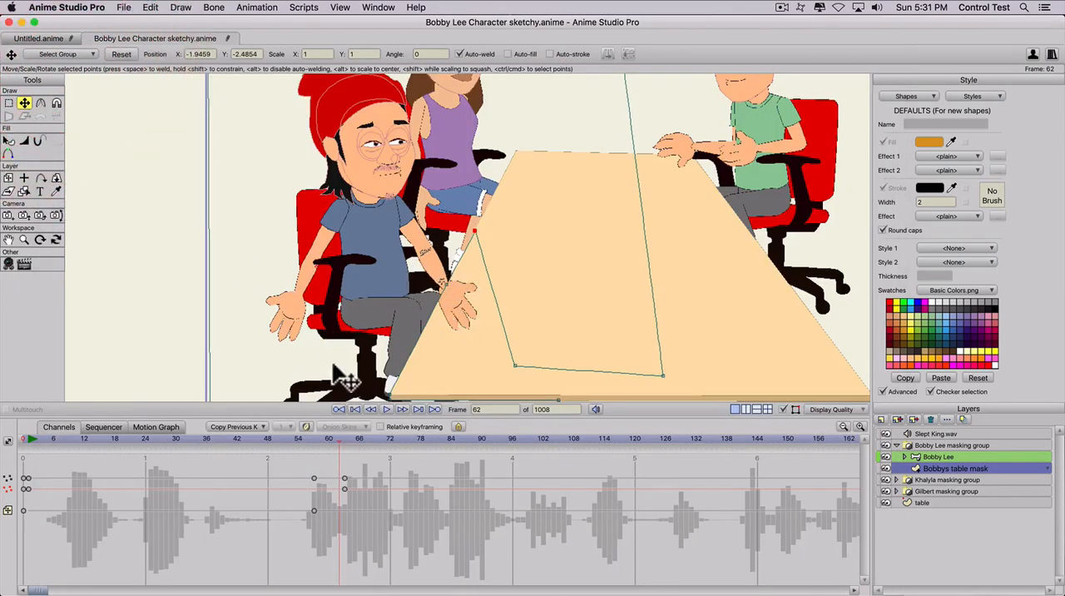
- Find the frame before Bobby Lee's hand returns over the table and key all of Bobbys table mask's points at frame 125
drag(325, 437, 660, 430)
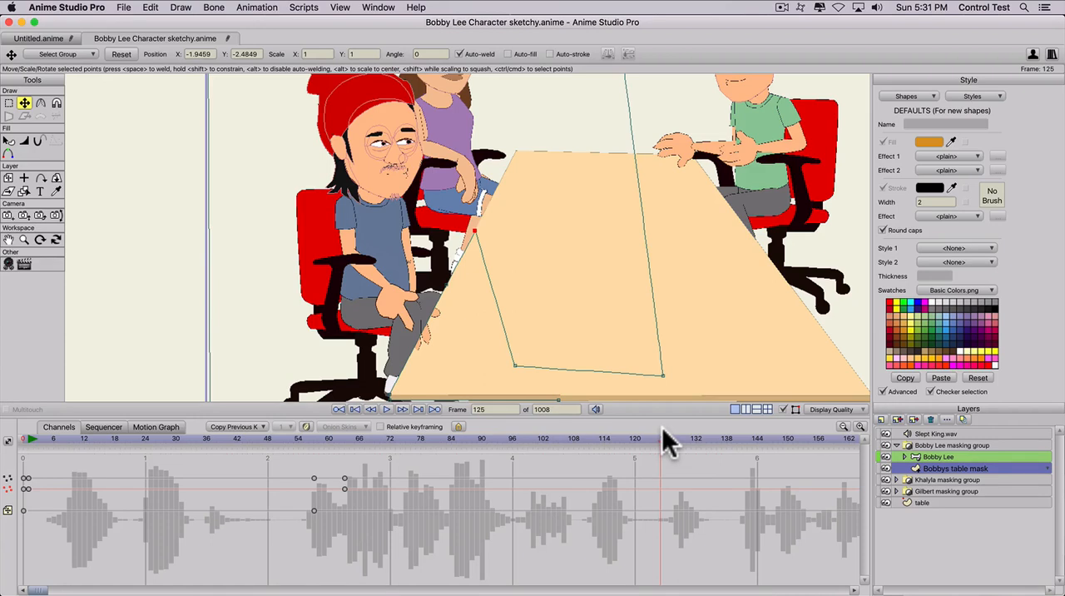
click(662, 427)
click(637, 435)
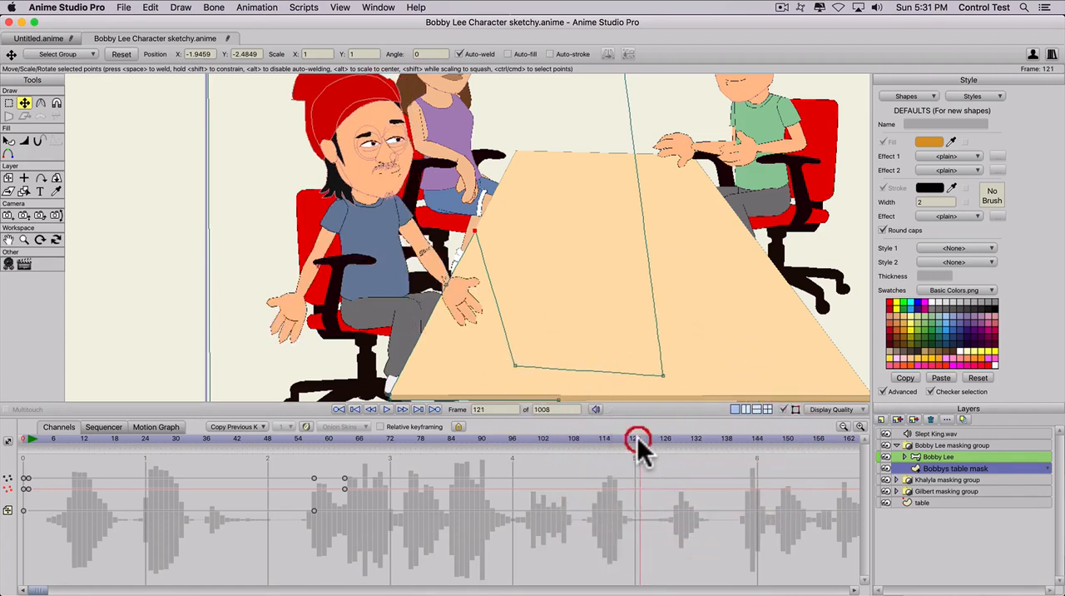
drag(646, 435, 662, 438)
key(t)
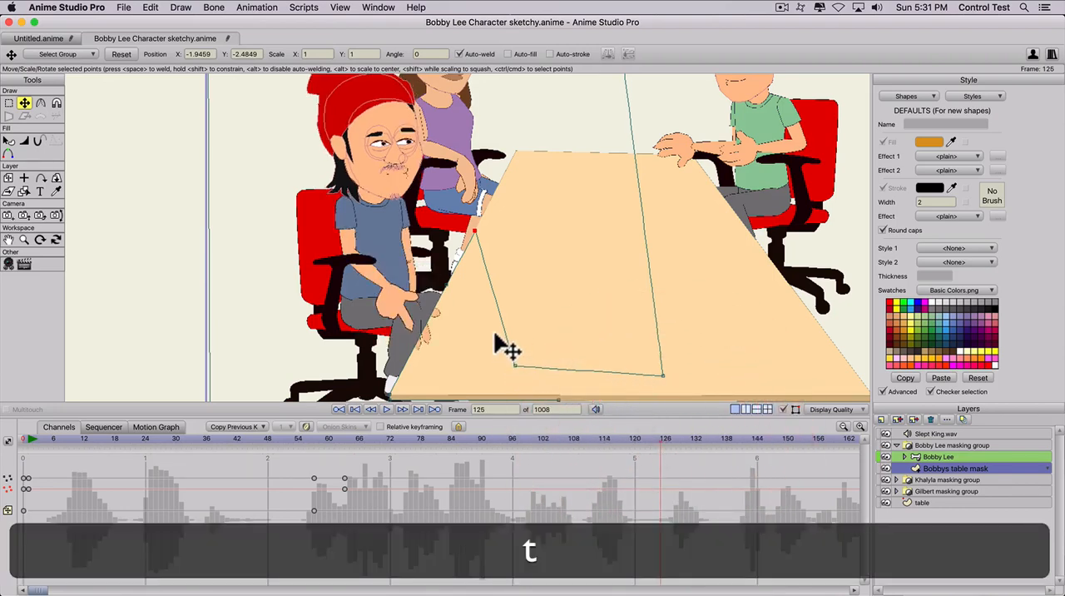
click(505, 333)
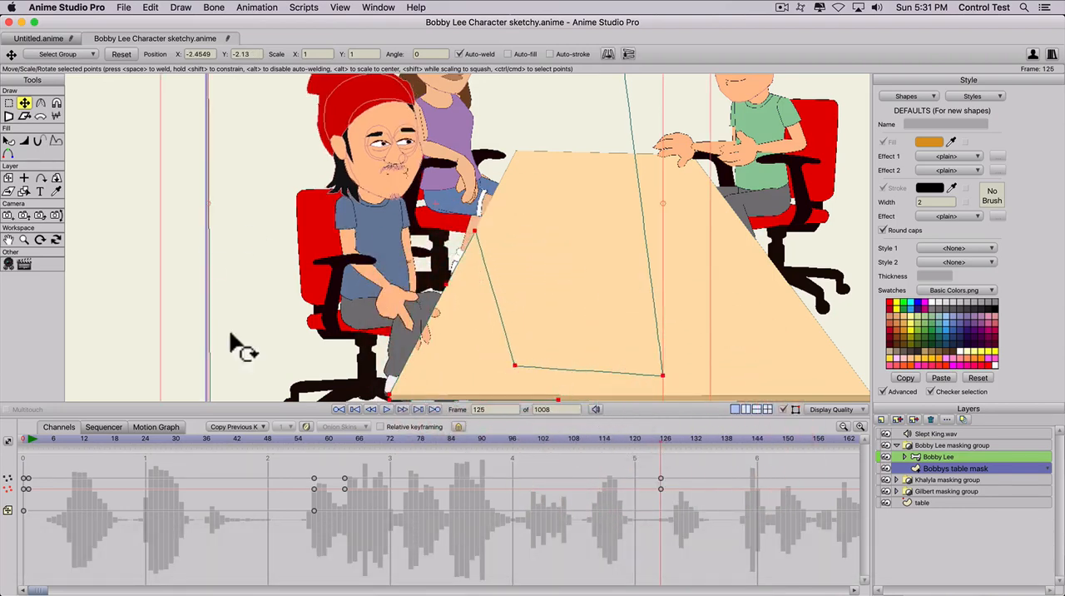
- Lower the upper mask point onto the table at frame 126 and shift the edge point beside Bobby Lee's fingers so they show over the table
click(663, 437)
key(t)
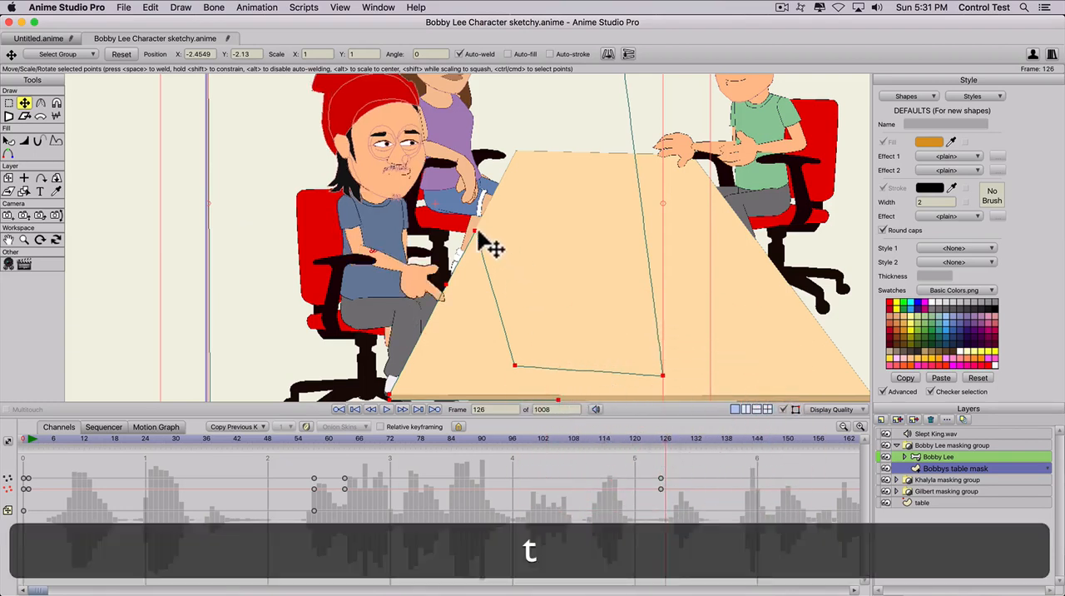
click(474, 242)
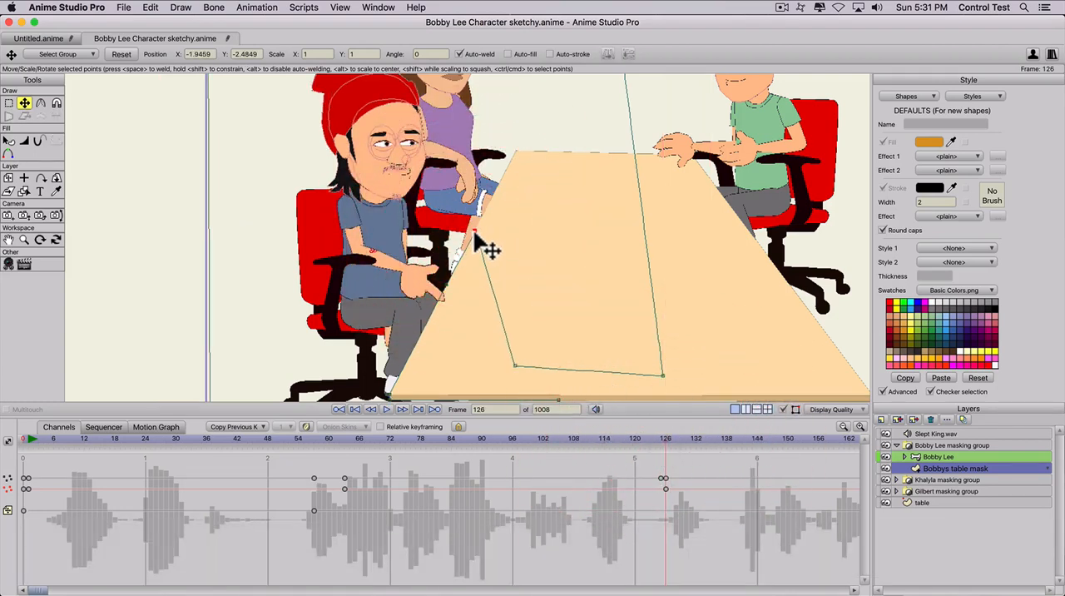
mouse_move(476, 238)
mouse_down()
mouse_move(479, 300)
mouse_move(476, 291)
mouse_up()
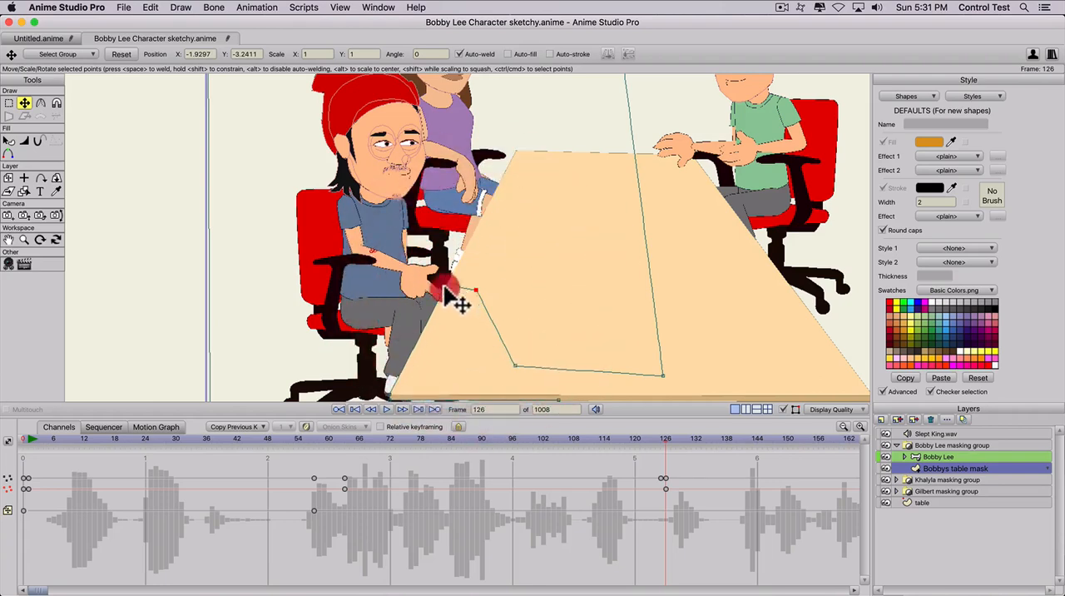
click(440, 291)
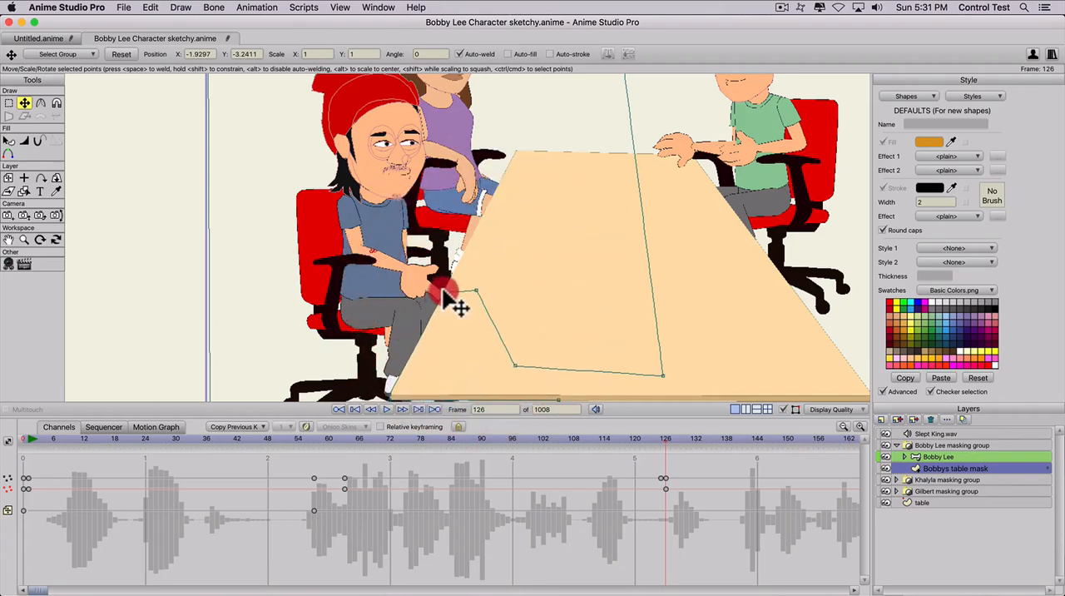
click(452, 300)
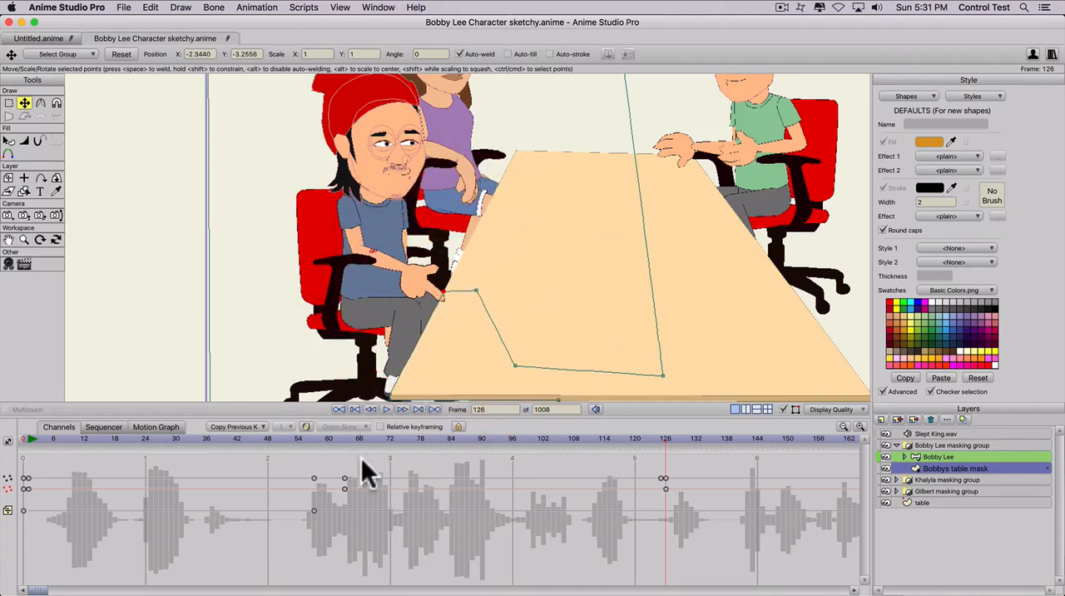
- Review Bobby Lee's hand movements along the timeline up to frame 332 and view the whole scene
mouse_move(666, 434)
mouse_down()
mouse_move(917, 419)
mouse_move(875, 419)
mouse_move(893, 422)
mouse_up()
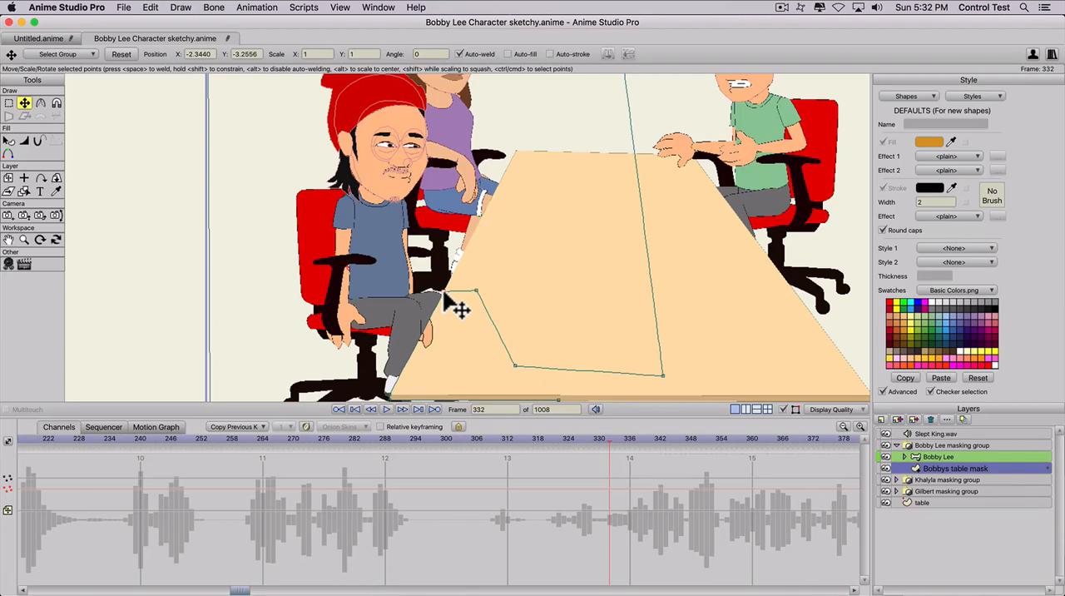
scroll(456, 306, down, 5)
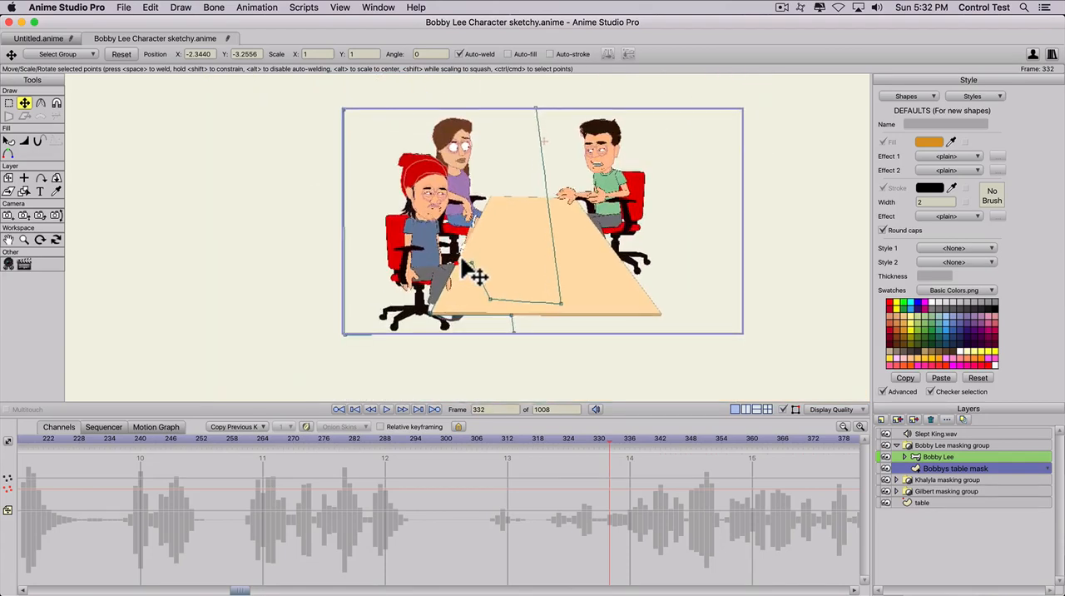